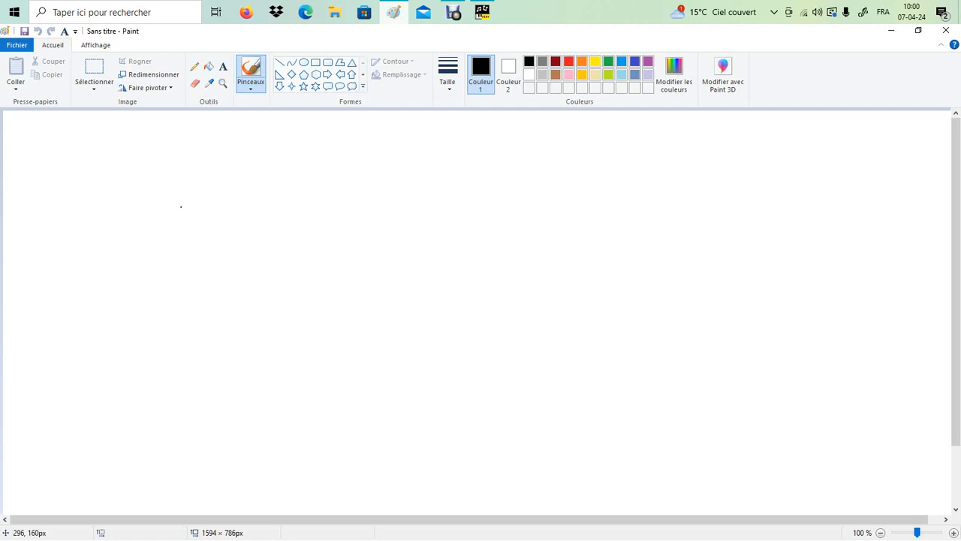
Write the title "Gamme Fa# majeur" in black with the Pencil, using the third line thickness, near the canvas's upper edge.
click(194, 66)
click(447, 75)
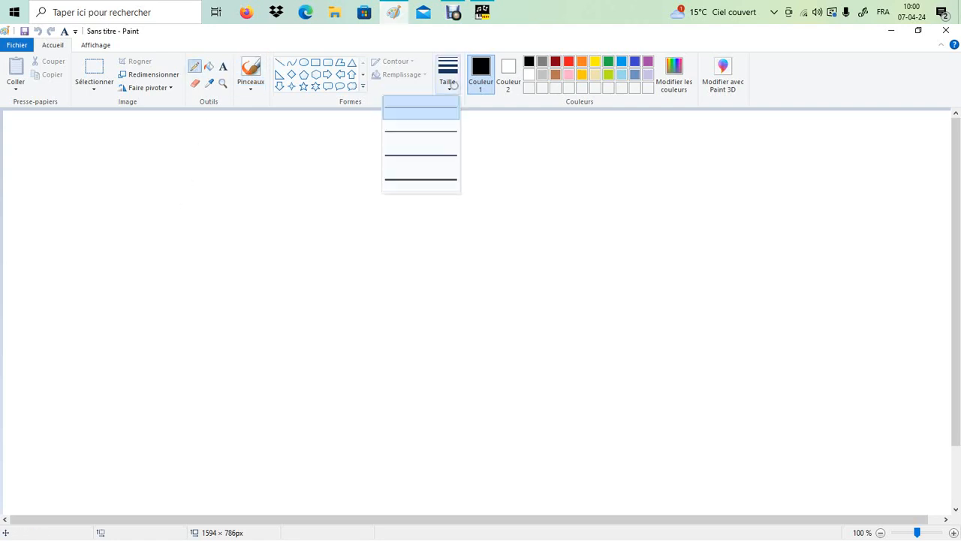
click(421, 152)
mouse_move(201, 180)
mouse_down()
mouse_move(228, 164)
mouse_move(232, 187)
mouse_move(324, 186)
mouse_up()
mouse_move(358, 160)
mouse_down()
mouse_move(358, 189)
mouse_move(374, 158)
mouse_up()
drag(362, 174, 380, 185)
drag(408, 160, 414, 181)
mouse_move(391, 171)
mouse_down()
mouse_move(485, 174)
mouse_move(518, 155)
mouse_move(535, 172)
mouse_move(579, 174)
mouse_up()
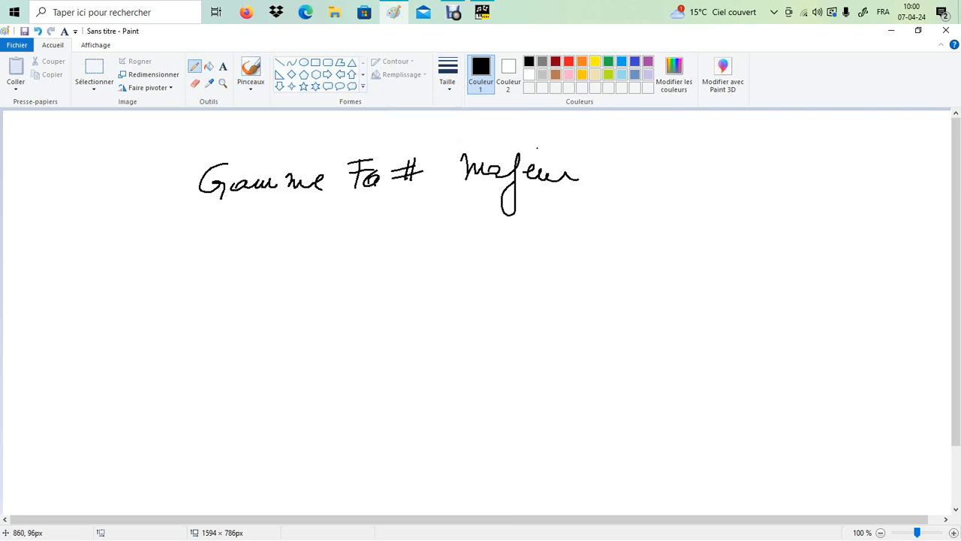
drag(527, 138, 523, 134)
Write "Do M" in black below the title, at the start of a new row of keys.
mouse_move(69, 243)
mouse_down()
mouse_move(72, 268)
mouse_move(86, 267)
mouse_up()
drag(124, 239, 120, 271)
drag(123, 240, 150, 271)
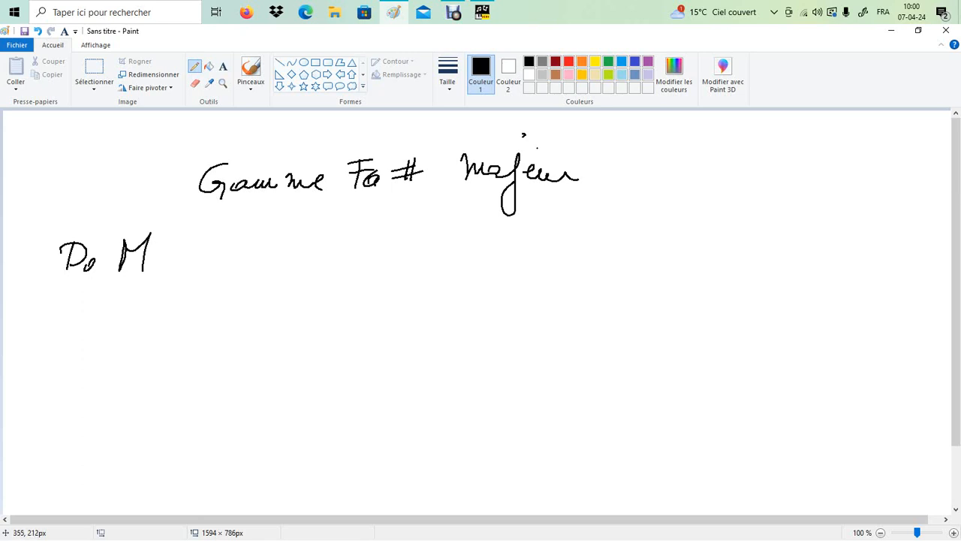
drag(213, 225, 232, 263)
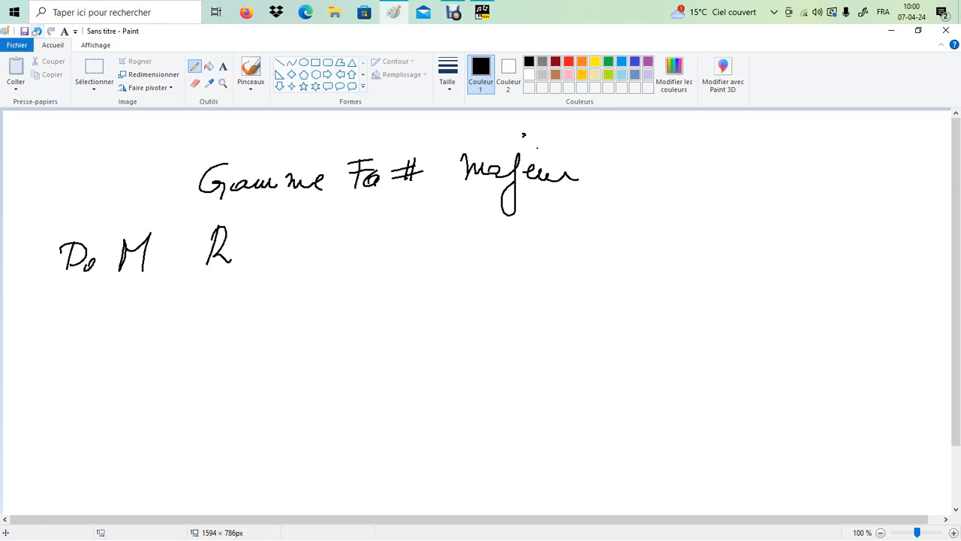
click(37, 31)
click(37, 31)
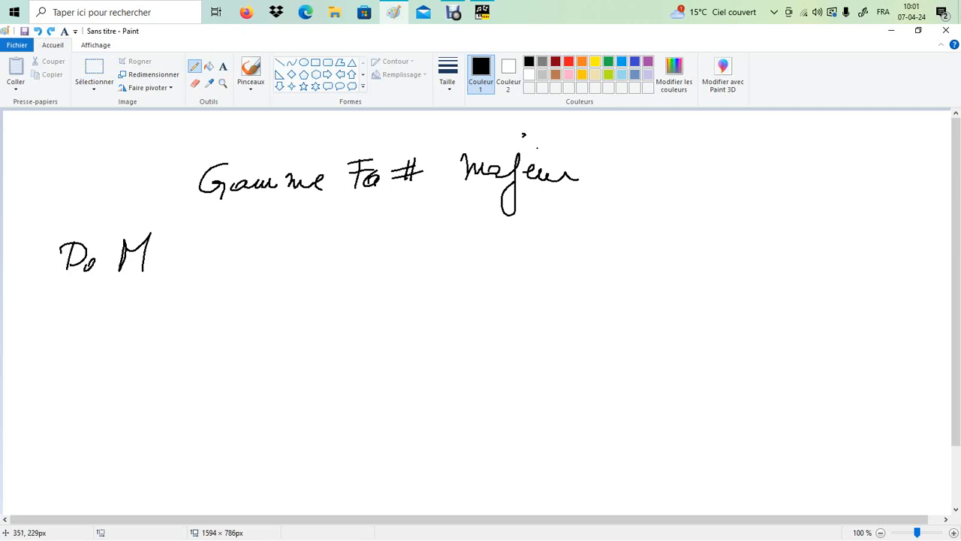
Continue the row after Do M with "Sol M" and "Re M", separating the keys with dashes.
drag(217, 237, 200, 266)
mouse_move(219, 254)
mouse_down()
mouse_move(240, 266)
mouse_move(274, 233)
mouse_move(270, 269)
mouse_up()
drag(168, 263, 178, 262)
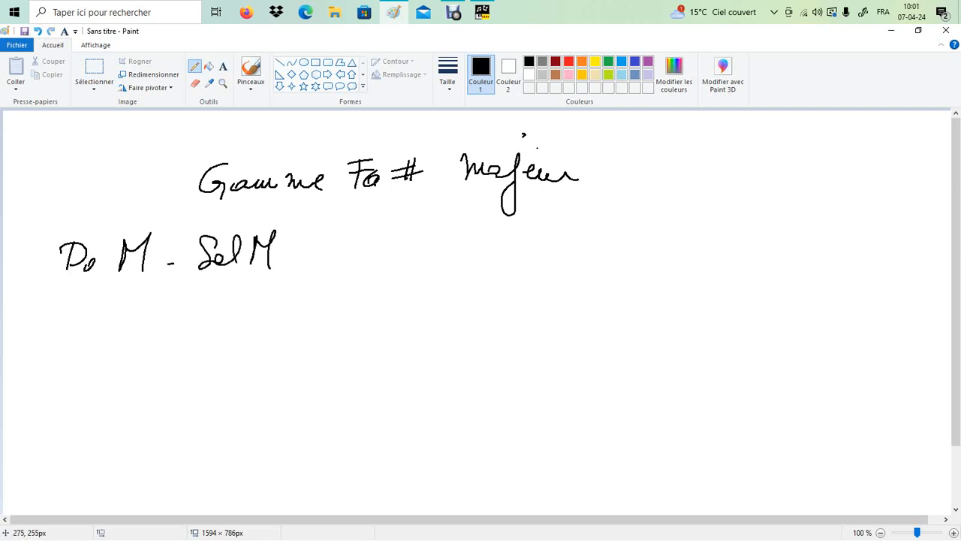
drag(280, 256, 297, 256)
mouse_move(324, 219)
mouse_down()
mouse_move(322, 248)
mouse_move(353, 260)
mouse_up()
mouse_move(372, 236)
mouse_down()
mouse_move(371, 260)
mouse_move(387, 269)
mouse_move(424, 255)
mouse_up()
Add "La M" and "Mi M" to the row of keys, each followed by a dash.
drag(461, 217, 463, 253)
drag(475, 245, 473, 245)
click(482, 252)
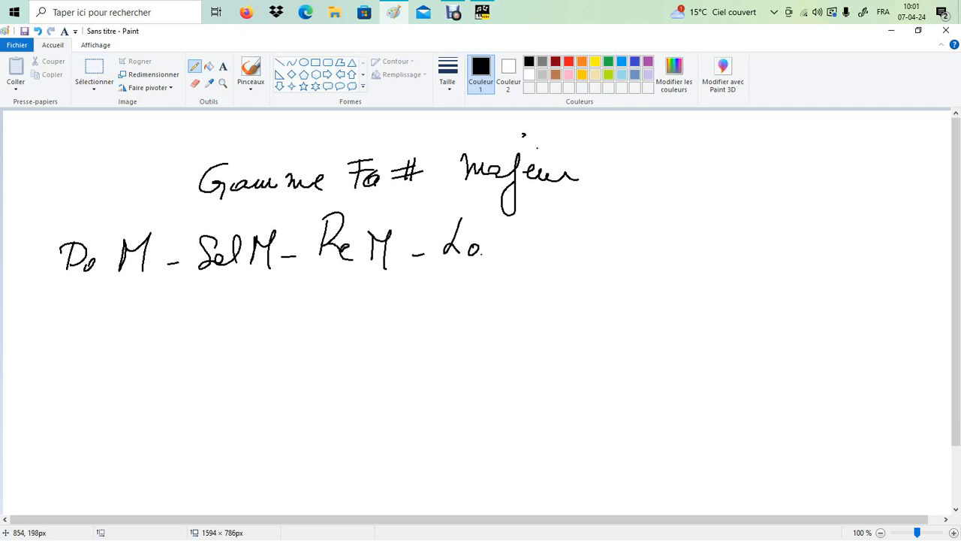
drag(516, 224, 515, 254)
mouse_move(517, 225)
mouse_down()
mouse_move(537, 259)
mouse_move(605, 259)
mouse_up()
mouse_move(610, 218)
mouse_down()
mouse_move(631, 222)
mouse_move(628, 261)
mouse_up()
drag(635, 251, 636, 254)
mouse_move(671, 225)
mouse_down()
mouse_move(672, 260)
mouse_move(696, 226)
mouse_up()
mouse_move(695, 227)
mouse_down()
mouse_move(699, 262)
mouse_move(730, 255)
mouse_up()
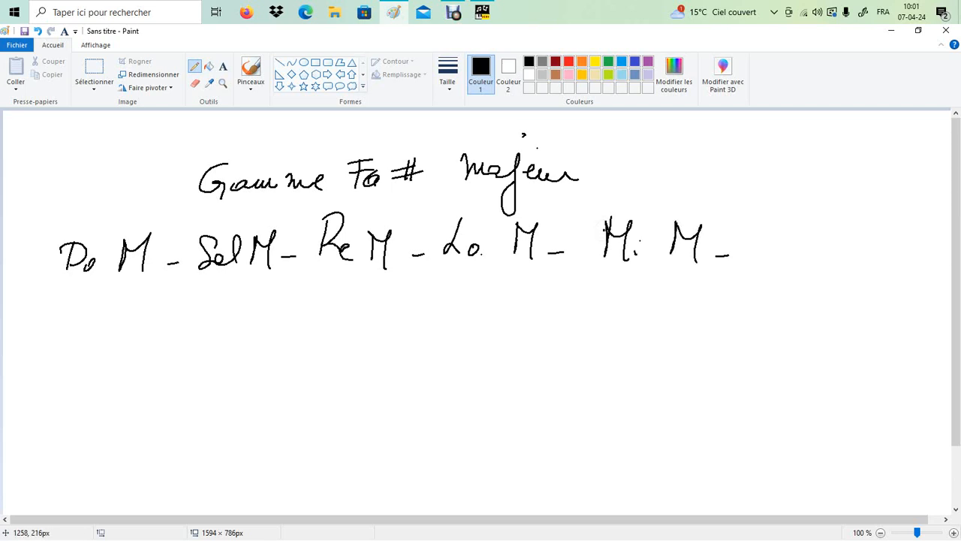
Finish the row of keys with "Si M" and a trailing dash.
mouse_move(781, 233)
mouse_down()
mouse_move(767, 253)
mouse_move(790, 259)
mouse_up()
click(800, 243)
drag(820, 231, 818, 260)
mouse_move(823, 231)
mouse_down()
mouse_move(853, 260)
mouse_move(868, 257)
mouse_up()
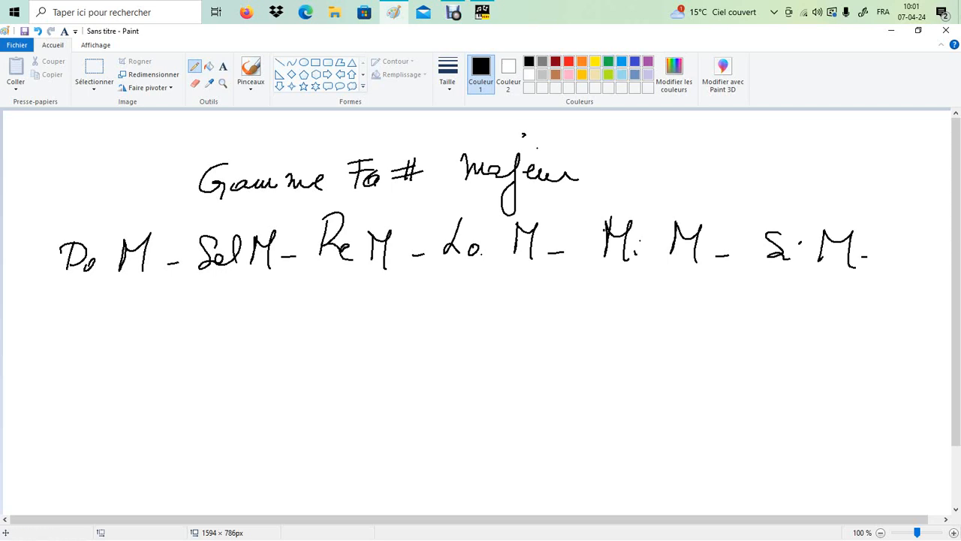
Write "Solfège" in light blue below the row of keys, underline its first letters and draw a downward arrow from them.
click(621, 61)
mouse_move(205, 309)
mouse_down()
mouse_move(154, 350)
mouse_move(237, 330)
mouse_move(272, 338)
mouse_up()
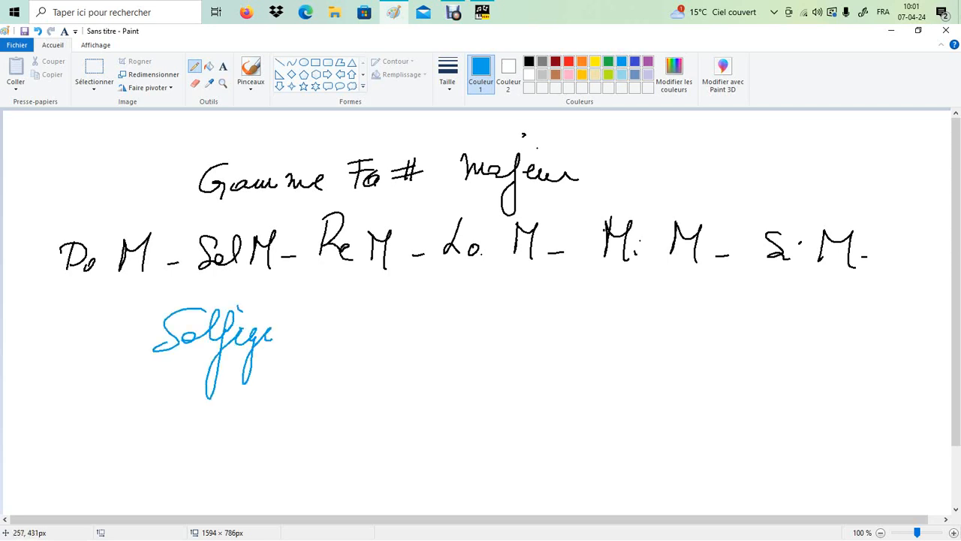
drag(177, 359, 149, 400)
drag(150, 385, 164, 398)
drag(155, 353, 200, 346)
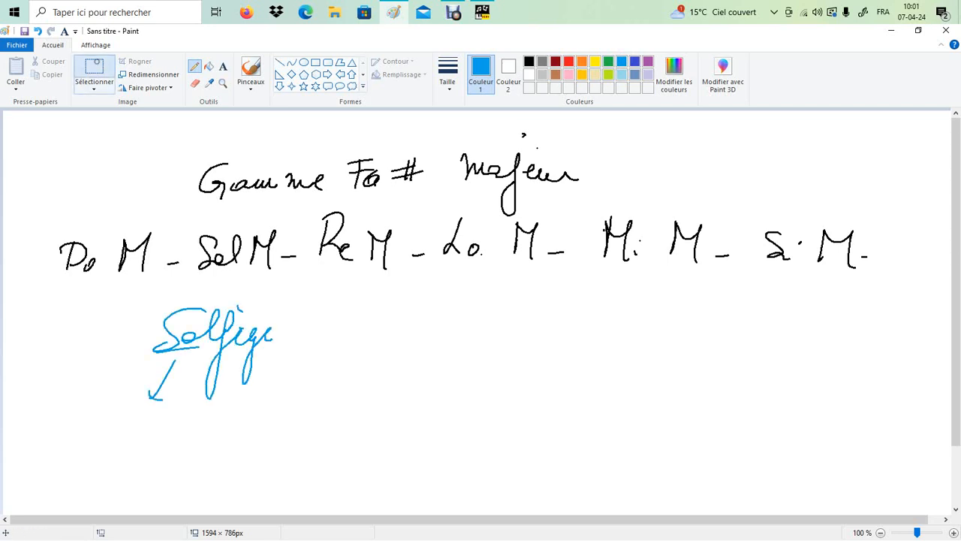
Select the area around the light blue "Solfège" note and delete it.
click(94, 73)
drag(146, 298, 376, 471)
key(Delete)
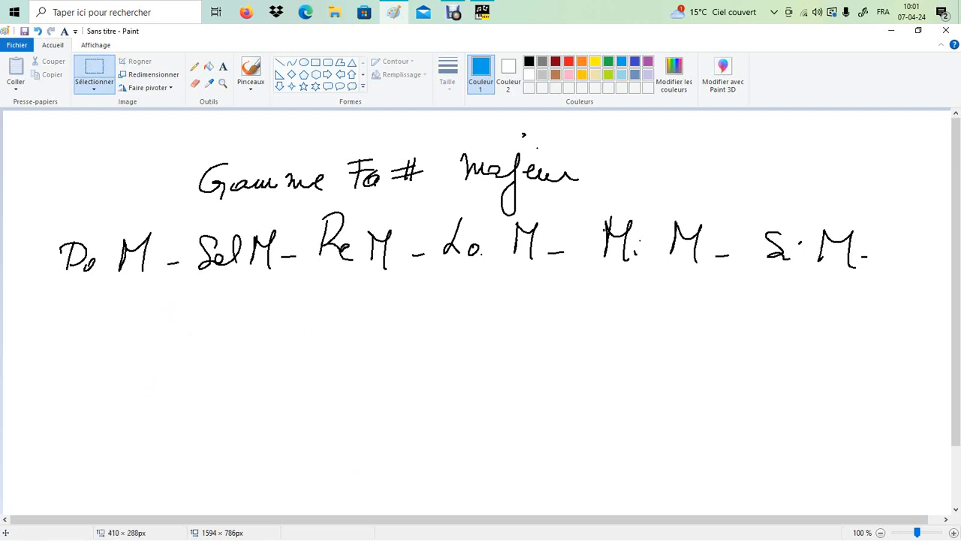
With the Pencil, write "1#", "2#" and "3#" in light blue under Sol M, Re M and La M.
click(194, 66)
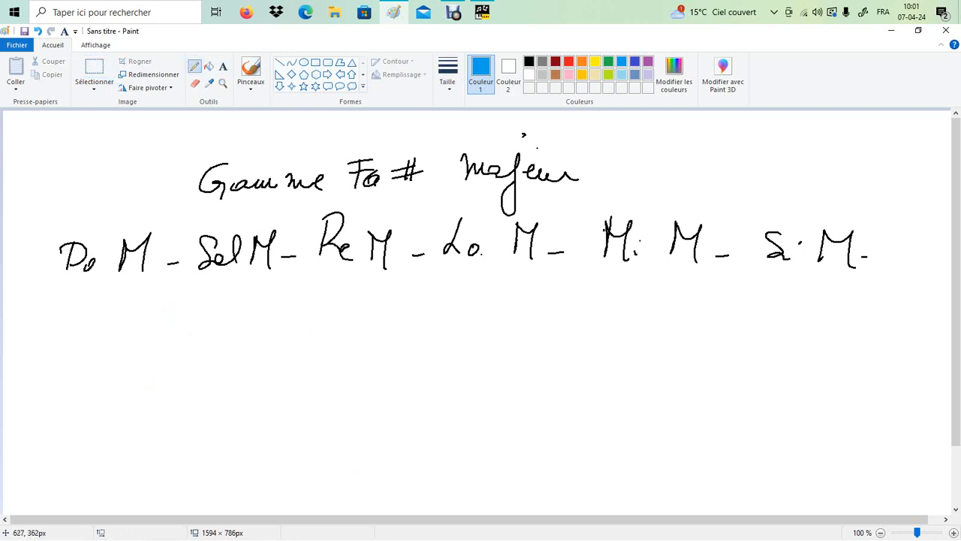
drag(204, 322, 201, 335)
drag(230, 316, 234, 335)
mouse_move(229, 322)
mouse_down()
mouse_move(243, 316)
mouse_move(243, 326)
mouse_up()
mouse_move(326, 304)
mouse_down()
mouse_move(330, 328)
mouse_move(343, 326)
mouse_up()
drag(355, 301, 352, 328)
drag(337, 318, 354, 324)
mouse_move(436, 297)
mouse_down()
mouse_move(444, 313)
mouse_move(434, 316)
mouse_move(458, 317)
mouse_up()
mouse_move(473, 293)
mouse_down()
mouse_move(467, 318)
mouse_move(483, 299)
mouse_up()
drag(454, 316, 476, 309)
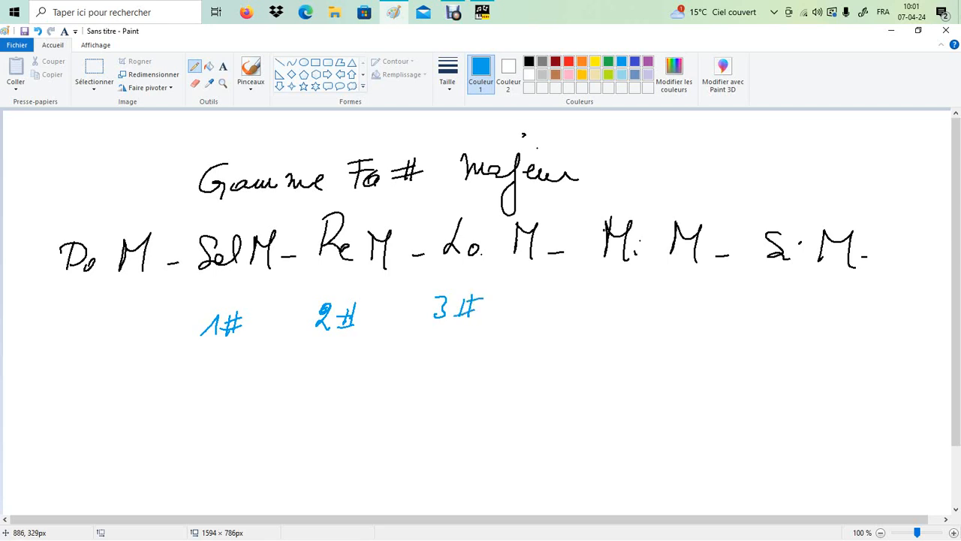
Write "4#" under Mi M and "5#" under Si M in light blue.
drag(610, 290, 614, 317)
mouse_move(631, 297)
mouse_down()
mouse_move(626, 315)
mouse_move(639, 314)
mouse_up()
drag(621, 308, 642, 301)
drag(626, 314, 651, 308)
mouse_move(778, 287)
mouse_down()
mouse_move(775, 305)
mouse_move(762, 308)
mouse_up()
drag(770, 287, 786, 284)
mouse_move(800, 287)
mouse_down()
mouse_move(797, 308)
mouse_move(807, 312)
mouse_up()
drag(793, 302, 814, 298)
drag(789, 311, 818, 306)
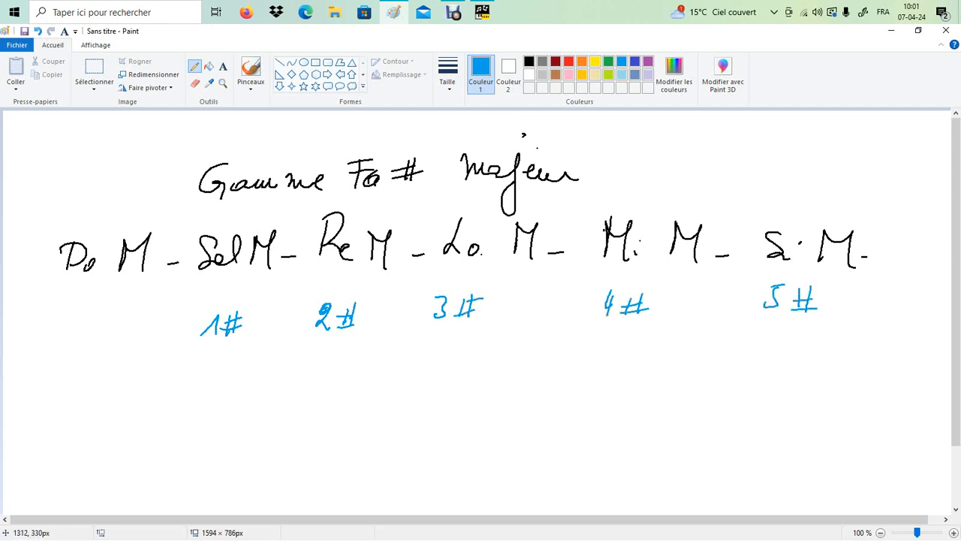
Write "0#" under Do M and "0b" beneath it in light blue.
mouse_move(78, 311)
mouse_down()
mouse_move(71, 326)
mouse_move(78, 311)
mouse_up()
mouse_move(114, 304)
mouse_down()
mouse_move(103, 329)
mouse_move(129, 306)
mouse_up()
drag(104, 325, 143, 309)
mouse_move(78, 345)
mouse_down()
mouse_move(72, 363)
mouse_move(74, 356)
mouse_up()
mouse_move(105, 338)
mouse_down()
mouse_move(96, 368)
mouse_move(99, 359)
mouse_up()
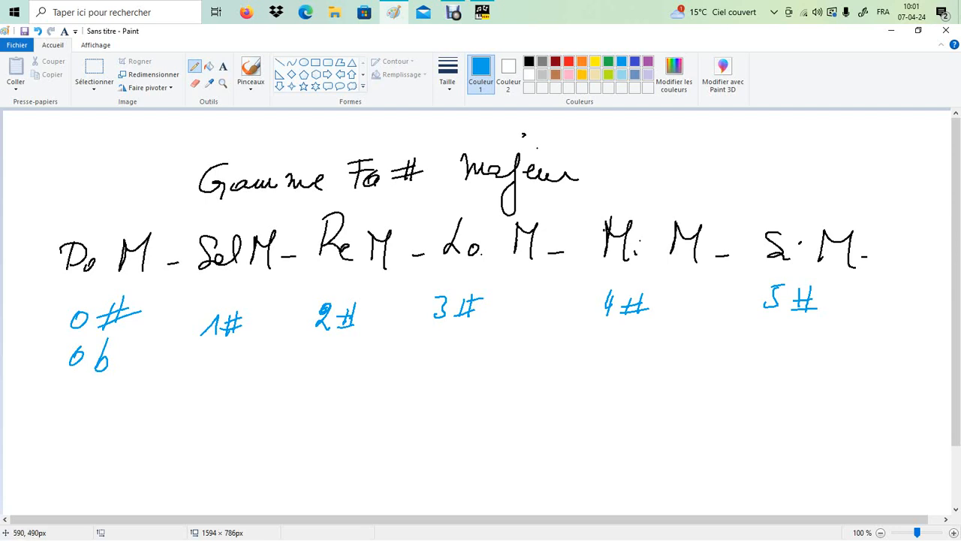
Draw a rising arrow below the row of sharps and write "Re" and "Re#" beside it in light blue.
mouse_move(326, 434)
mouse_down()
mouse_move(371, 401)
mouse_move(371, 416)
mouse_up()
drag(474, 397, 461, 446)
mouse_move(460, 399)
mouse_down()
mouse_move(489, 392)
mouse_move(479, 446)
mouse_up()
drag(489, 436, 490, 442)
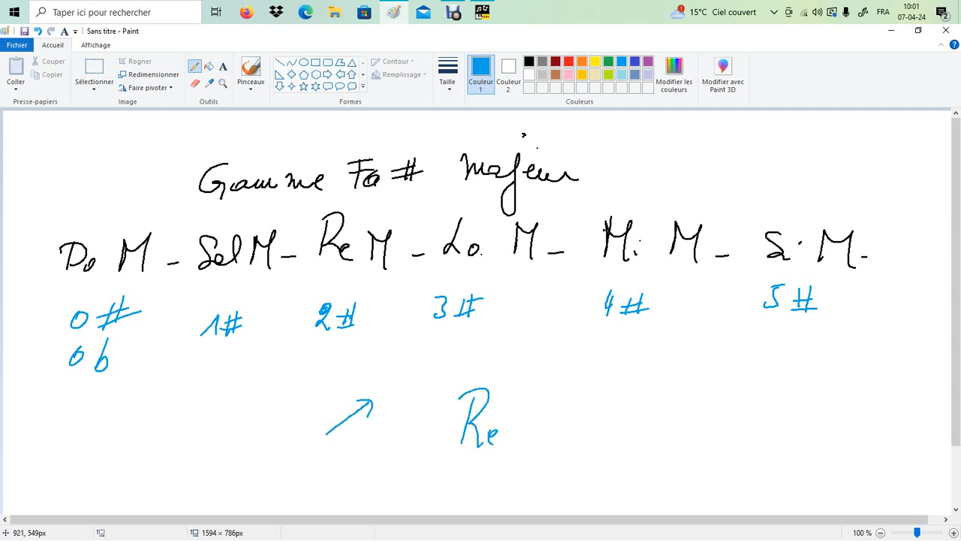
mouse_move(596, 400)
mouse_down()
mouse_move(588, 442)
mouse_move(629, 443)
mouse_up()
mouse_move(647, 384)
mouse_down()
mouse_move(644, 409)
mouse_move(652, 408)
mouse_up()
drag(633, 395, 661, 387)
drag(631, 409, 653, 402)
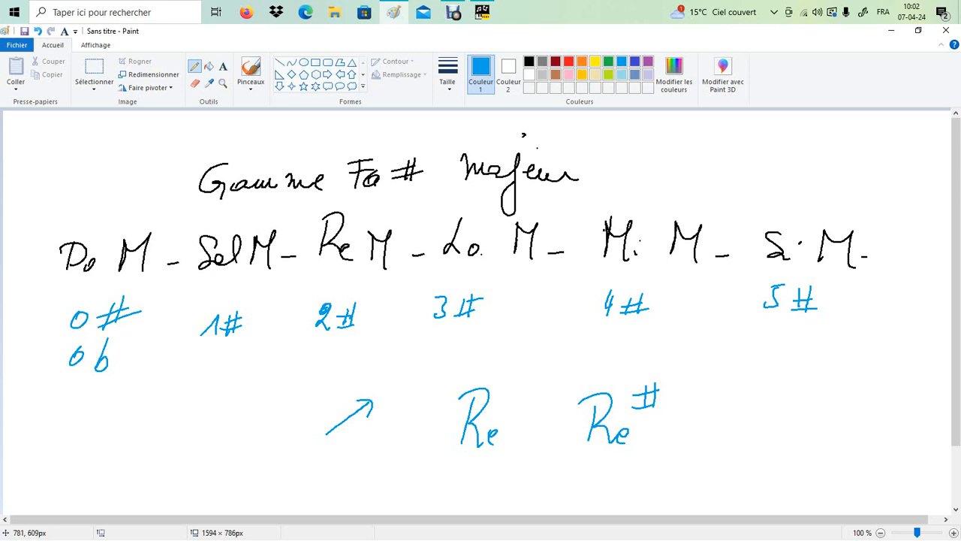
Underline the large Re and Re# with two light blue strokes each.
mouse_move(465, 461)
mouse_down()
mouse_move(489, 458)
mouse_move(485, 464)
mouse_up()
drag(455, 478, 480, 474)
drag(592, 462, 614, 461)
drag(589, 477, 613, 474)
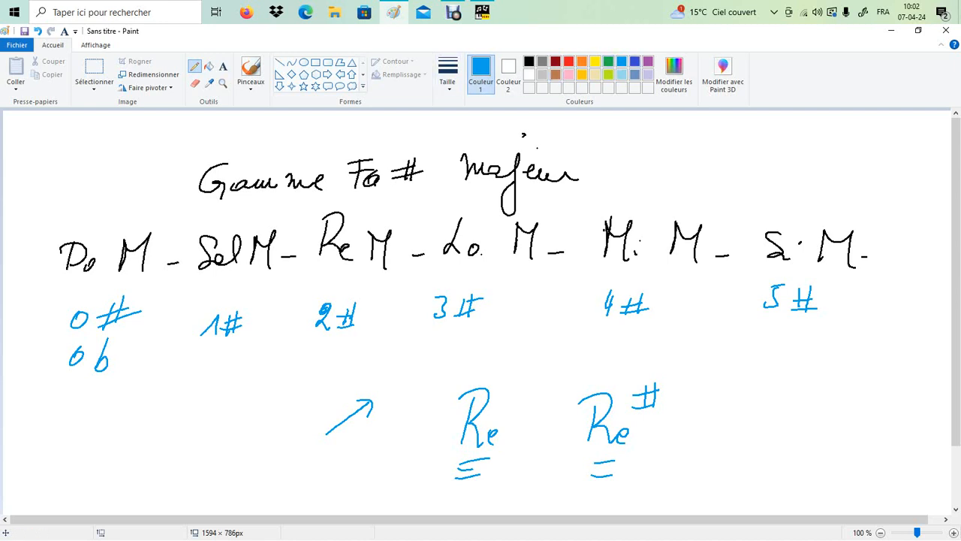
Write "Sol" in green beside the Re# example, with a rising arrow leading to the heading "1/2 Diatonique" above it.
click(608, 61)
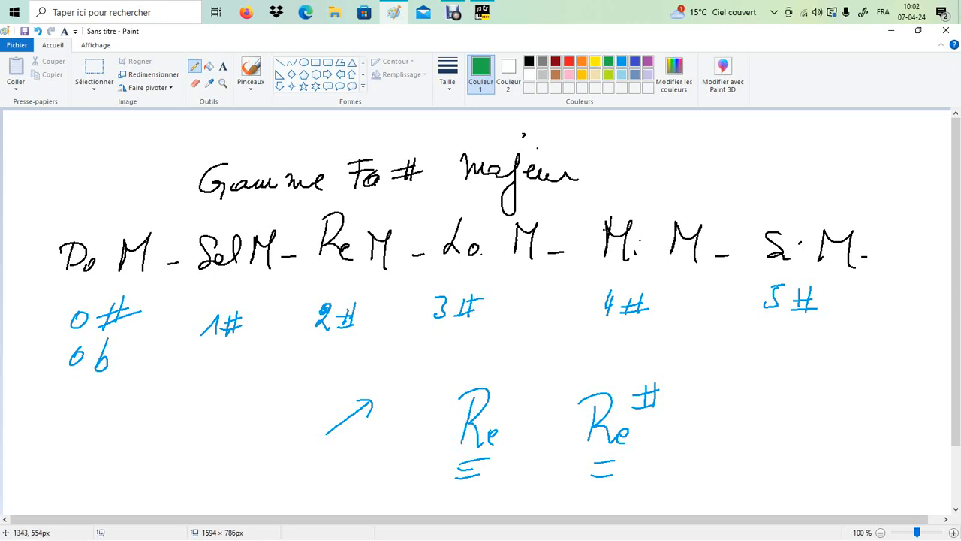
drag(759, 443, 738, 444)
mouse_move(752, 455)
mouse_down()
mouse_move(740, 476)
mouse_move(755, 466)
mouse_up()
drag(774, 444, 777, 466)
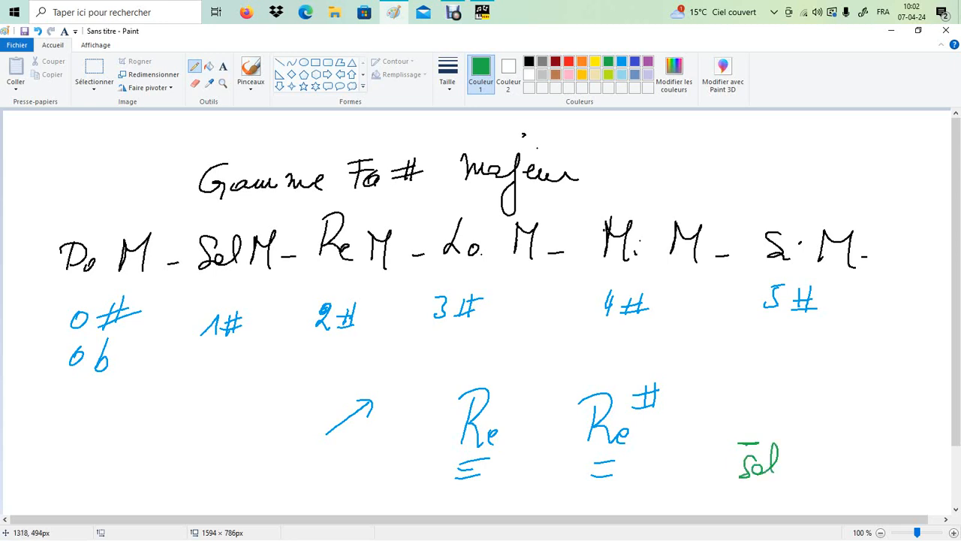
mouse_move(781, 411)
mouse_down()
mouse_move(798, 410)
mouse_move(748, 418)
mouse_move(768, 402)
mouse_up()
drag(746, 368, 755, 378)
mouse_move(765, 371)
mouse_down()
mouse_move(776, 384)
mouse_move(813, 378)
mouse_up()
mouse_move(810, 374)
mouse_down()
mouse_move(818, 383)
mouse_move(902, 379)
mouse_move(913, 395)
mouse_move(923, 380)
mouse_up()
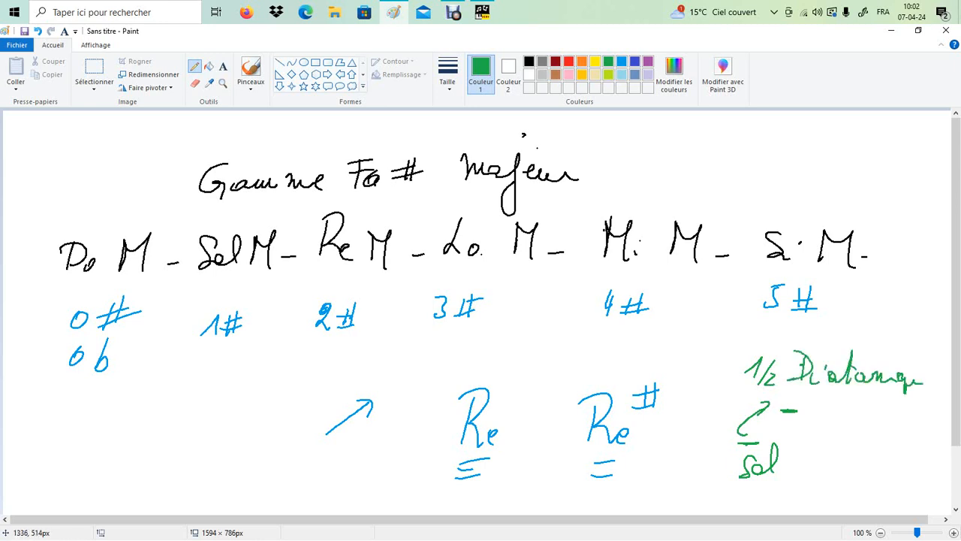
Add "la" after the green dash, link it to Sol with an arc marked "1T", and write "1/2T" beside the arrow.
mouse_move(813, 416)
mouse_down()
mouse_move(842, 416)
mouse_move(794, 454)
mouse_move(825, 470)
mouse_up()
mouse_move(847, 456)
mouse_down()
mouse_move(845, 467)
mouse_move(853, 450)
mouse_up()
drag(707, 408, 710, 426)
drag(723, 414, 702, 439)
drag(706, 437, 716, 455)
mouse_move(724, 431)
mouse_down()
mouse_move(722, 444)
mouse_move(729, 429)
mouse_up()
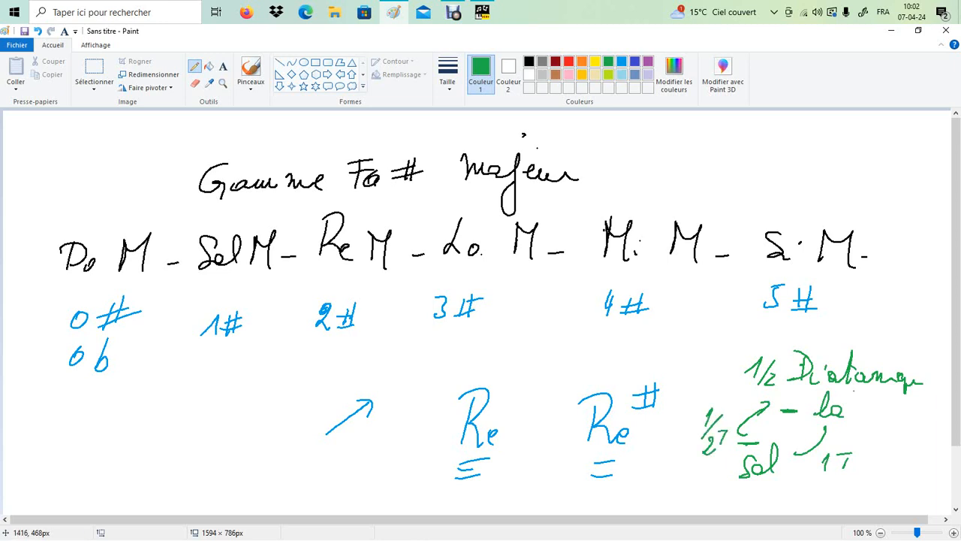
Add a flat sign to the green "la" and double-underline both Sol and la.
drag(855, 387, 850, 405)
drag(730, 485, 758, 482)
drag(725, 498, 754, 494)
drag(809, 431, 835, 427)
drag(806, 439, 838, 435)
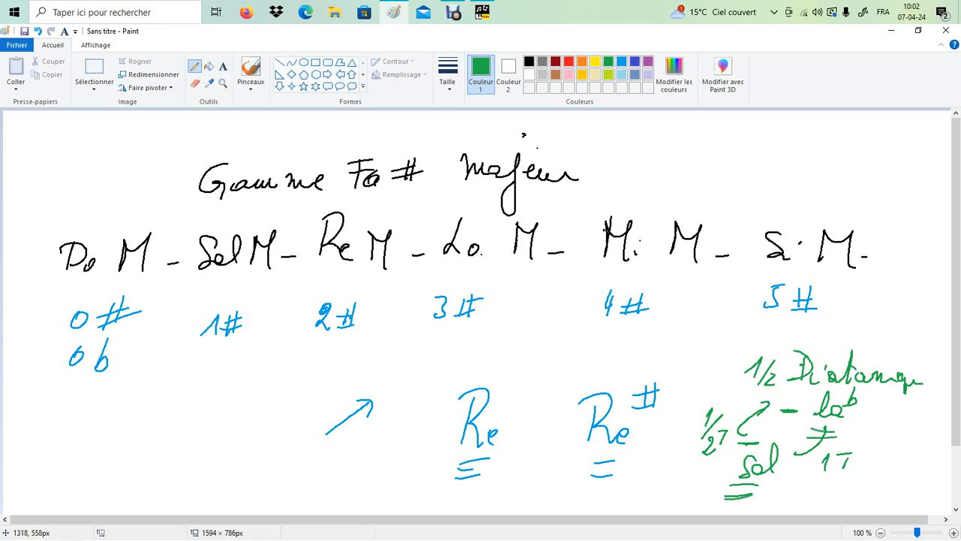
Write "Chromatique" in indigo above the Re and Re# pair, with an extra stroke under Re.
click(634, 60)
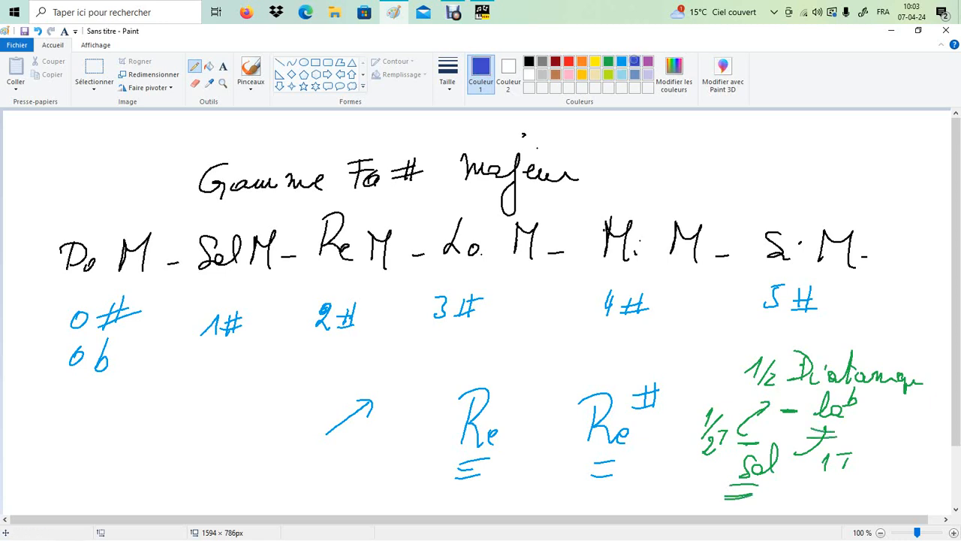
mouse_move(457, 476)
mouse_down()
mouse_move(485, 473)
mouse_move(484, 481)
mouse_up()
mouse_move(486, 347)
mouse_down()
mouse_move(488, 367)
mouse_move(508, 368)
mouse_up()
mouse_move(514, 356)
mouse_down()
mouse_move(515, 367)
mouse_move(569, 368)
mouse_up()
mouse_move(575, 342)
mouse_down()
mouse_move(578, 370)
mouse_move(586, 352)
mouse_up()
click(594, 358)
mouse_move(585, 359)
mouse_down()
mouse_move(598, 380)
mouse_move(617, 370)
mouse_up()
Reinforce the underlines of Re and Re# in indigo and circle the sharp sign of Re#.
drag(459, 459, 507, 457)
drag(584, 455, 612, 458)
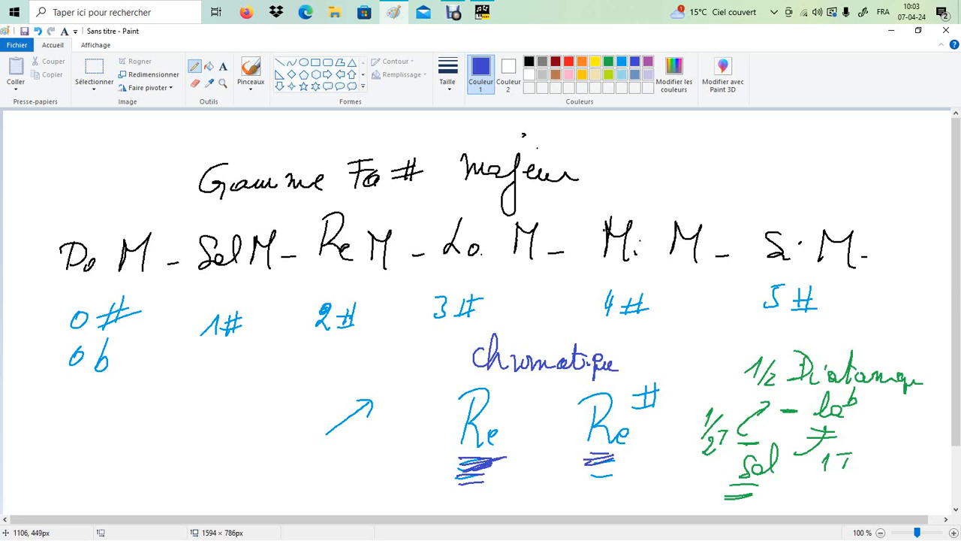
drag(635, 377, 639, 375)
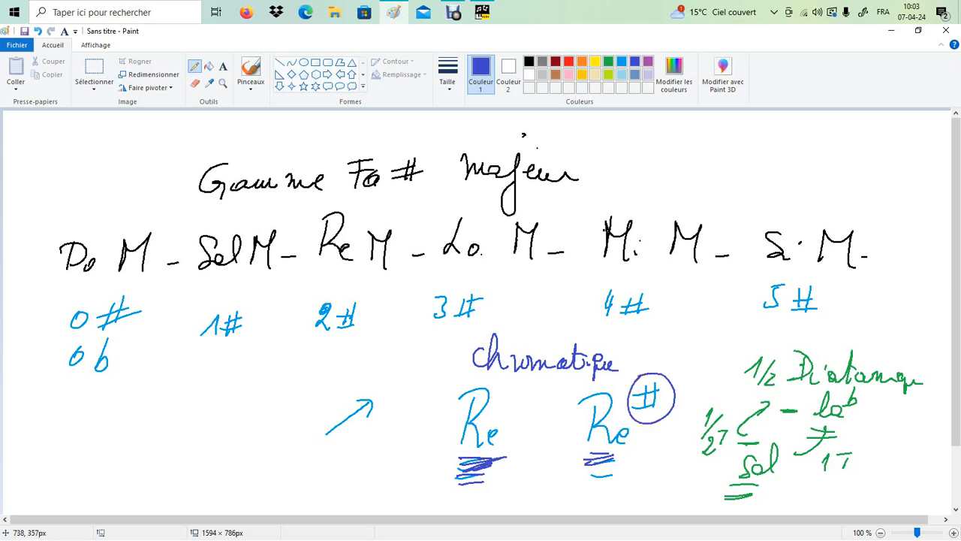
Select and delete the chromatic and diatonic semitone notes below the row of keys, including the leftover indigo stroke.
click(94, 71)
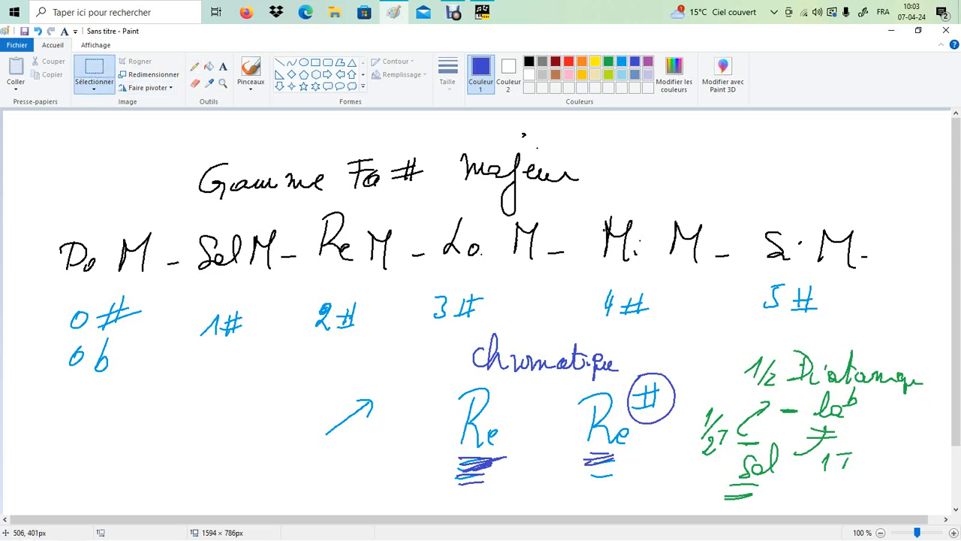
drag(315, 344, 747, 478)
drag(883, 510, 935, 505)
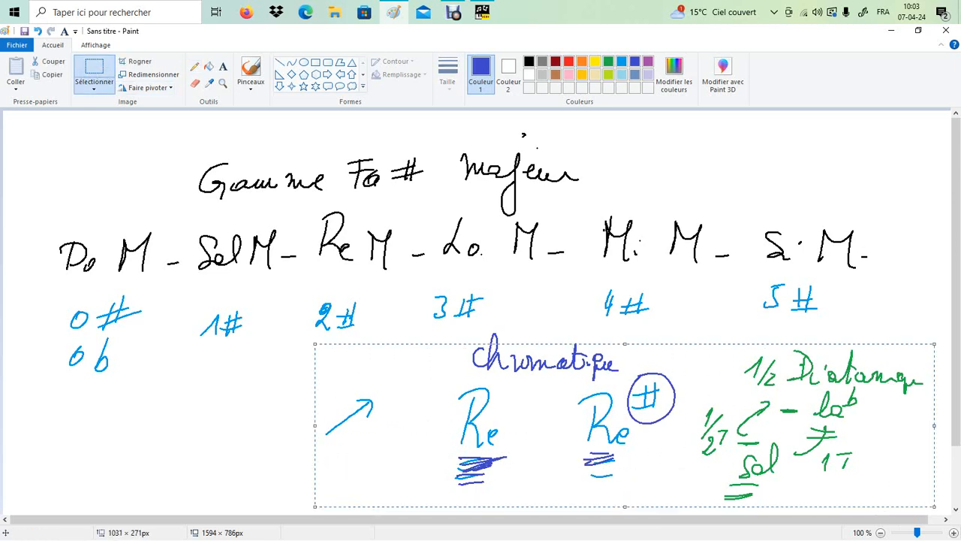
key(Delete)
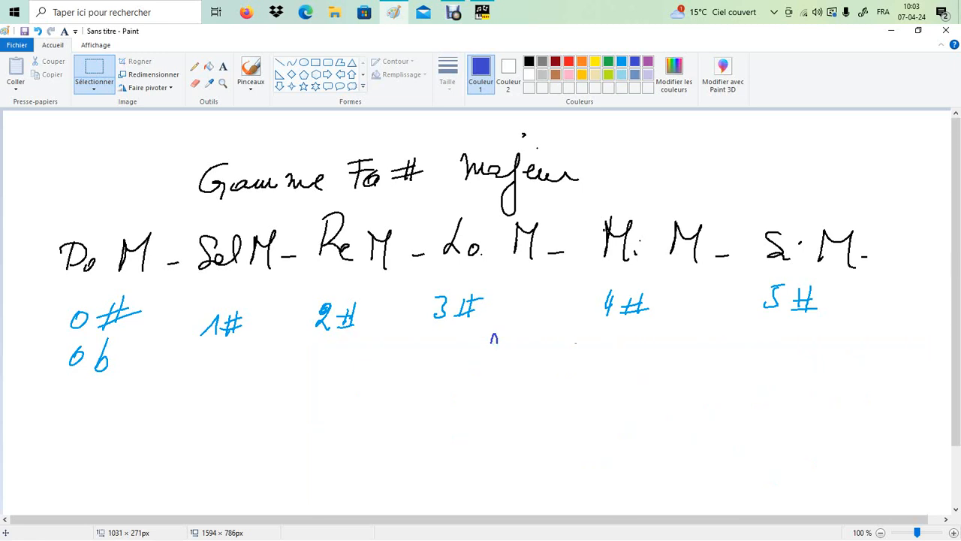
drag(477, 325, 557, 407)
key(Delete)
With the Pencil, write the order of sharps "Fa do sol ré la mi si" in red below the light blue counts.
click(195, 66)
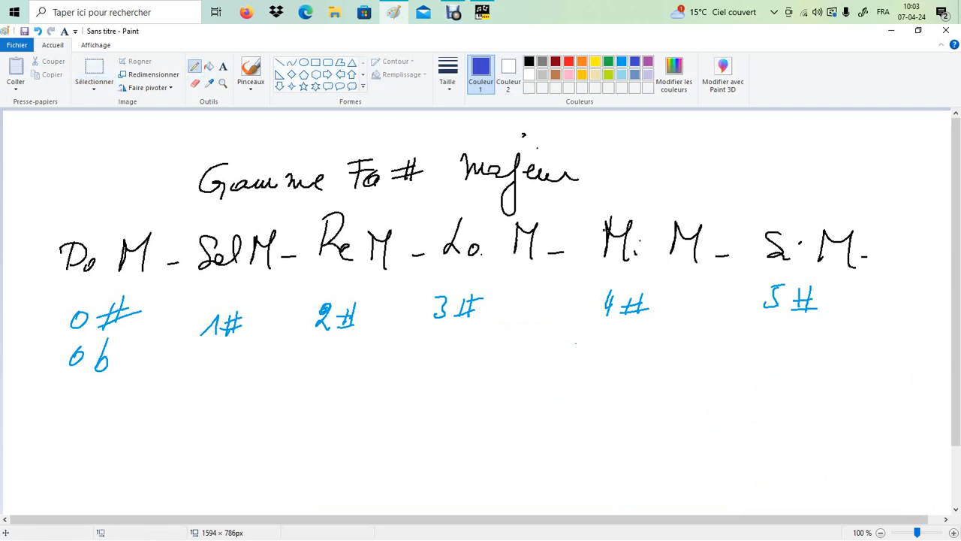
click(568, 61)
drag(194, 391, 191, 429)
drag(185, 393, 212, 385)
mouse_move(188, 410)
mouse_down()
mouse_move(215, 414)
mouse_move(222, 405)
mouse_move(228, 418)
mouse_up()
drag(285, 398, 295, 416)
mouse_move(310, 396)
mouse_down()
mouse_move(359, 410)
mouse_move(374, 398)
mouse_up()
mouse_move(375, 397)
mouse_down()
mouse_move(385, 404)
mouse_move(430, 389)
mouse_up()
mouse_move(429, 400)
mouse_down()
mouse_move(447, 402)
mouse_move(444, 388)
mouse_up()
mouse_move(480, 391)
mouse_down()
mouse_move(489, 399)
mouse_move(578, 397)
mouse_up()
drag(583, 391, 617, 401)
mouse_move(620, 392)
mouse_down()
mouse_move(640, 401)
mouse_move(655, 373)
mouse_up()
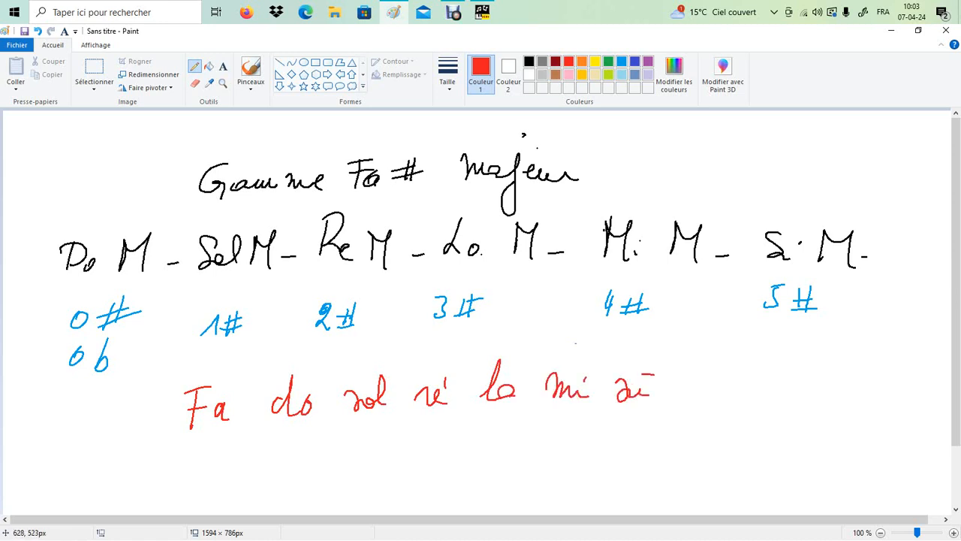
Write "1#", "2#", "3#", "4#" and "5#" in red under sol, ré, la, mi and si.
drag(350, 449, 374, 459)
mouse_move(383, 440)
mouse_down()
mouse_move(381, 460)
mouse_move(385, 452)
mouse_up()
drag(373, 459, 439, 461)
drag(446, 439, 451, 458)
mouse_move(437, 460)
mouse_down()
mouse_move(488, 462)
mouse_move(514, 449)
mouse_up()
mouse_move(509, 442)
mouse_down()
mouse_move(508, 458)
mouse_move(517, 450)
mouse_up()
drag(509, 455, 565, 459)
mouse_move(550, 448)
mouse_down()
mouse_move(567, 443)
mouse_move(553, 446)
mouse_up()
drag(547, 431, 545, 461)
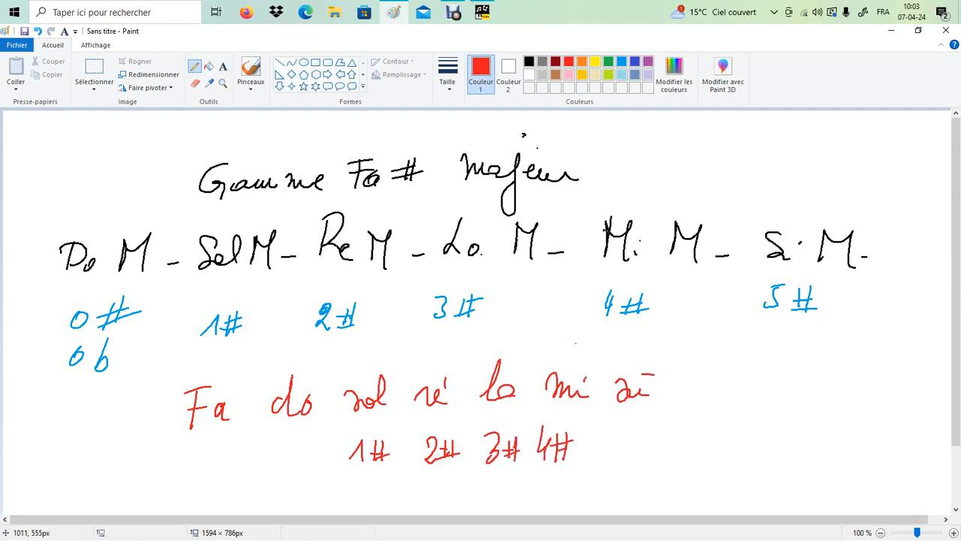
mouse_move(616, 435)
mouse_down()
mouse_move(612, 455)
mouse_move(631, 425)
mouse_move(646, 458)
mouse_up()
drag(661, 426, 659, 456)
mouse_move(645, 443)
mouse_down()
mouse_move(666, 440)
mouse_move(656, 451)
mouse_up()
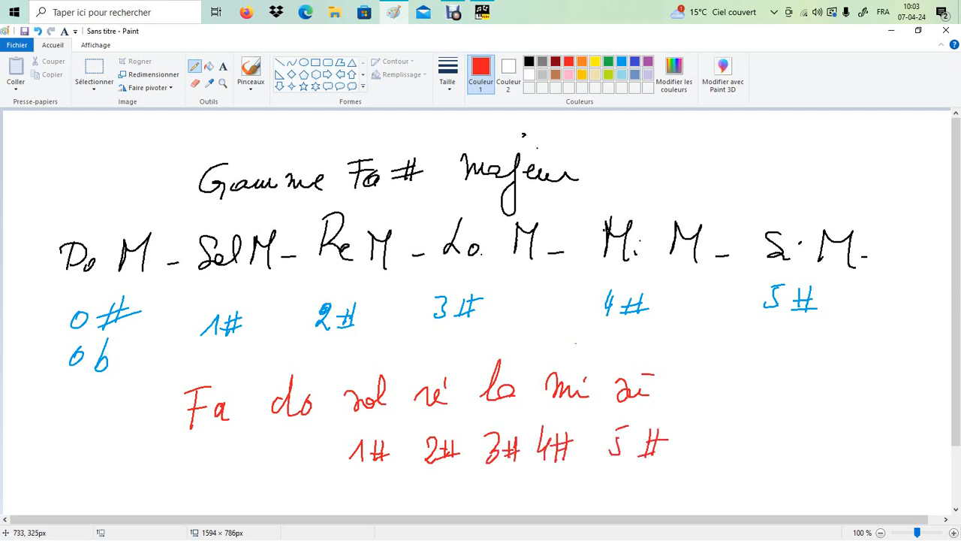
Select the red "Fa do" and move it to the end of the row, after "si".
click(94, 71)
drag(178, 368, 709, 364)
click(847, 467)
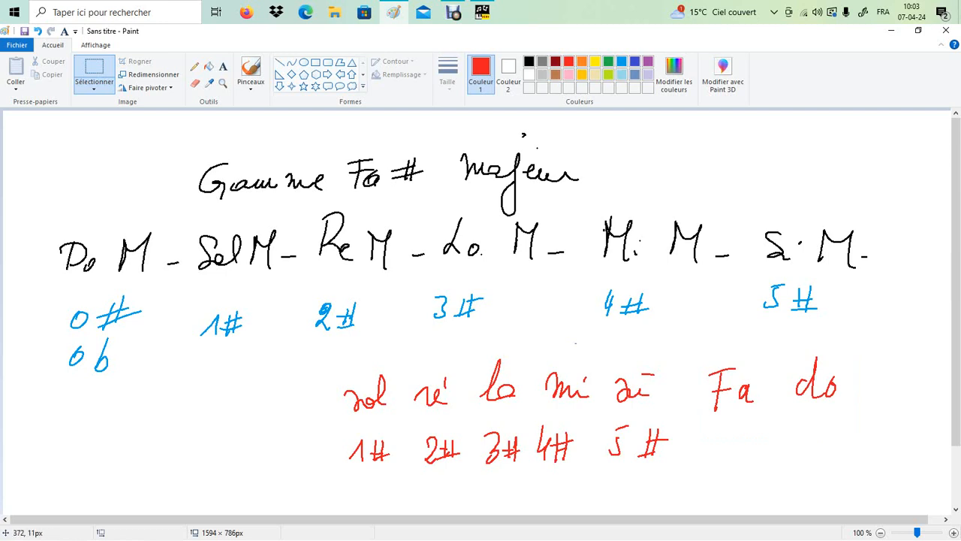
With the indigo Pencil, add a # after the red "Fa" and "do" and write "6#" below "Fa".
click(195, 66)
click(634, 61)
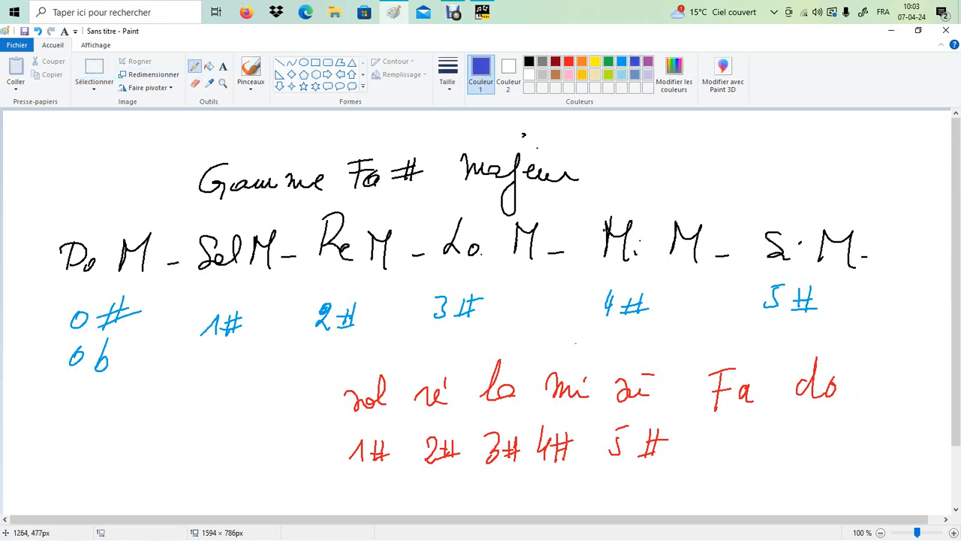
drag(775, 377, 775, 403)
mouse_move(763, 387)
mouse_down()
mouse_move(788, 383)
mouse_move(782, 394)
mouse_up()
mouse_move(731, 430)
mouse_down()
mouse_move(719, 451)
mouse_move(745, 454)
mouse_up()
mouse_move(759, 430)
mouse_down()
mouse_move(756, 453)
mouse_move(761, 440)
mouse_up()
drag(736, 455, 764, 451)
drag(853, 373, 846, 397)
mouse_move(857, 374)
mouse_down()
mouse_move(850, 406)
mouse_move(854, 383)
mouse_up()
drag(835, 394, 862, 390)
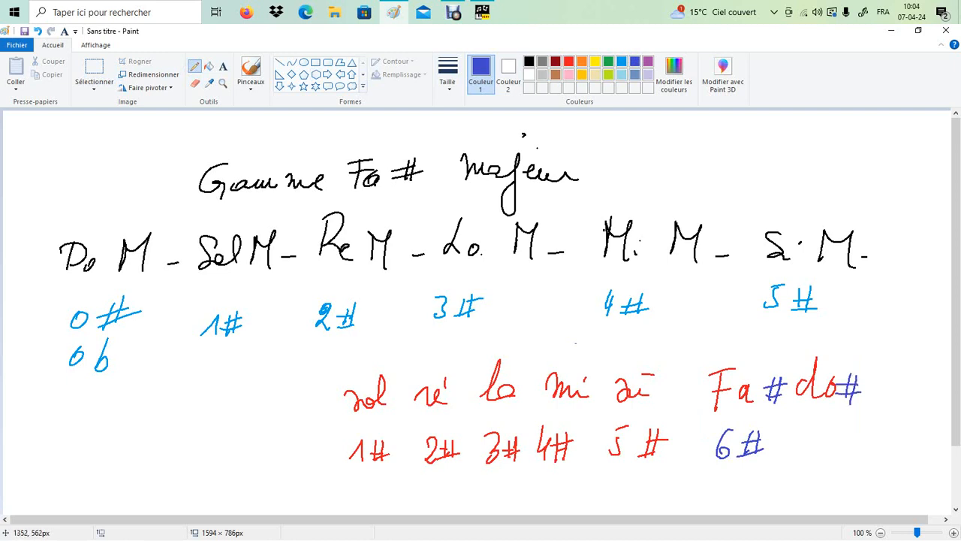
mouse_move(827, 433)
mouse_down()
mouse_move(822, 444)
mouse_move(793, 437)
mouse_move(803, 469)
mouse_up()
mouse_move(792, 455)
mouse_down()
mouse_move(819, 445)
mouse_move(808, 451)
mouse_up()
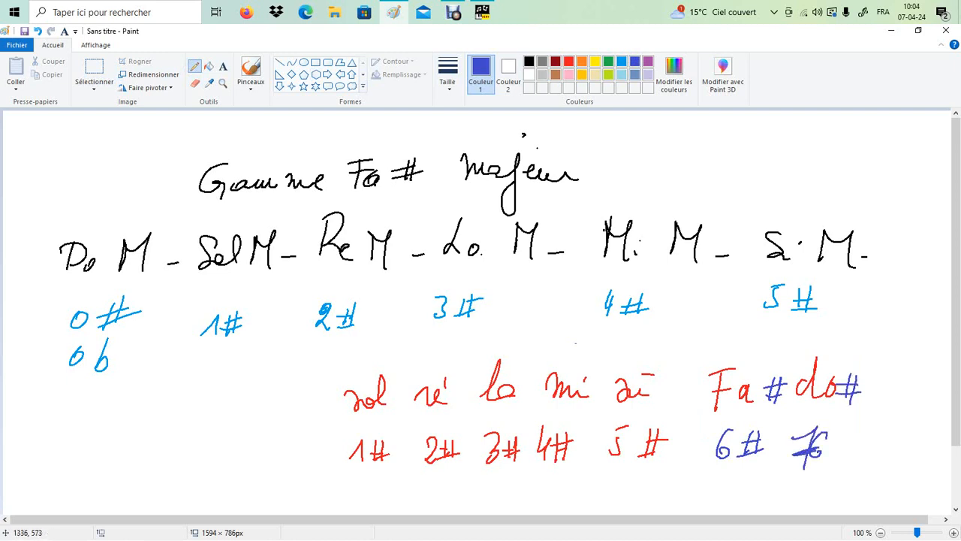
click(94, 71)
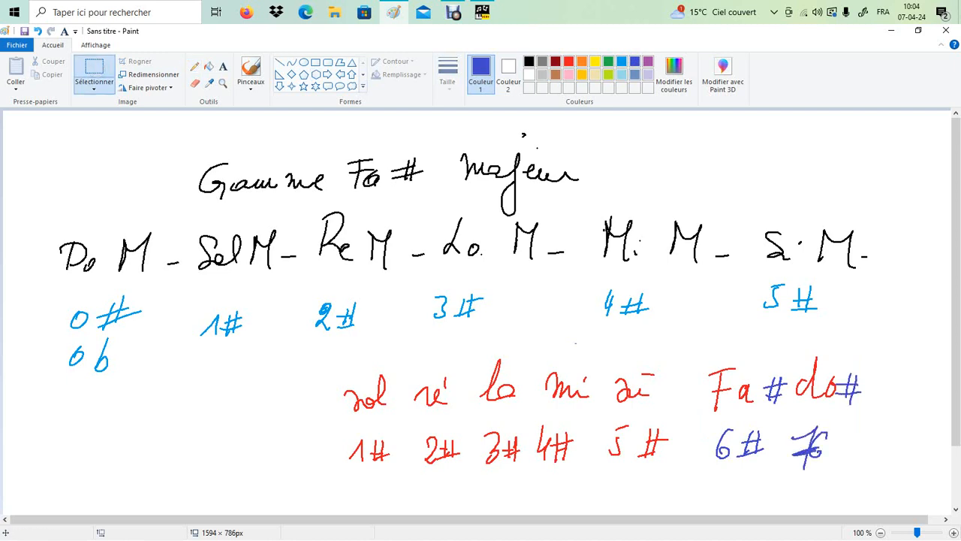
drag(790, 422, 848, 488)
key(Delete)
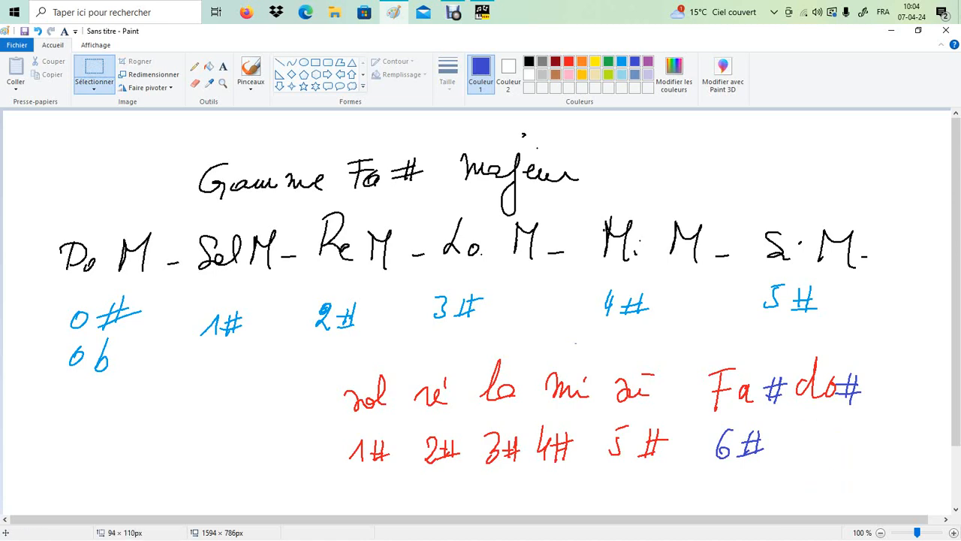
Write a low and a higher underlined "do" in indigo beside the red row, with "8 note" and an arrow linking them.
click(195, 66)
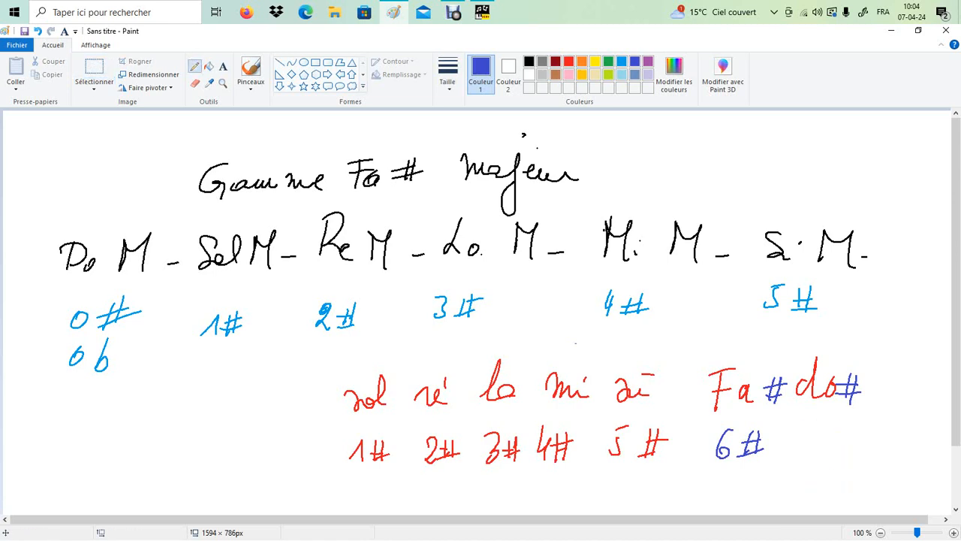
drag(59, 465, 51, 474)
drag(69, 440, 62, 480)
mouse_move(68, 472)
mouse_down()
mouse_move(77, 473)
mouse_move(68, 491)
mouse_up()
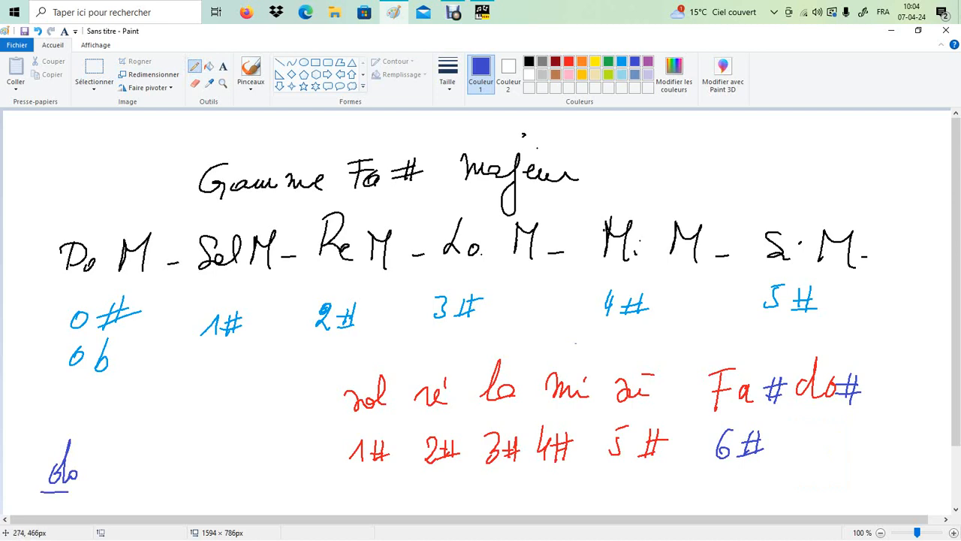
mouse_move(190, 379)
mouse_down()
mouse_move(181, 389)
mouse_move(195, 396)
mouse_move(209, 384)
mouse_up()
drag(169, 409, 197, 401)
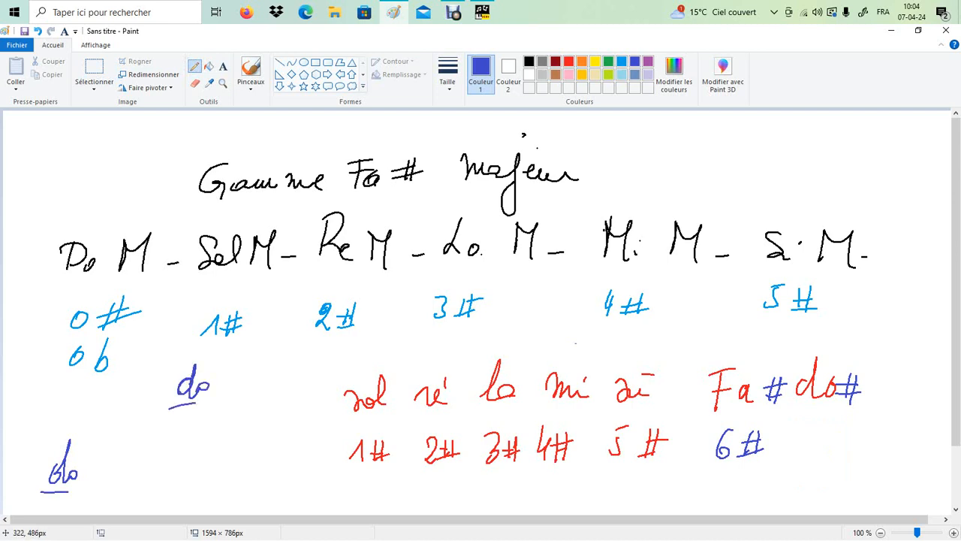
drag(167, 453, 165, 455)
drag(176, 468, 199, 459)
mouse_move(204, 447)
mouse_down()
mouse_move(207, 470)
mouse_move(220, 449)
mouse_up()
drag(218, 463, 229, 467)
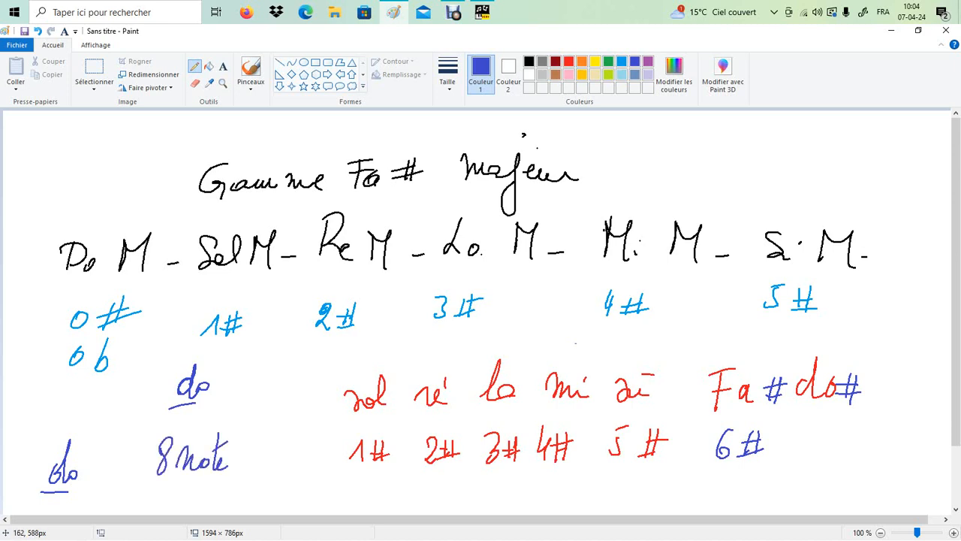
drag(84, 452, 110, 433)
drag(112, 425, 141, 415)
drag(140, 411, 150, 406)
Select and delete the indigo "do", "8 note" and arrow illustration, including the leftover stroke.
click(94, 69)
drag(11, 380, 275, 527)
key(Delete)
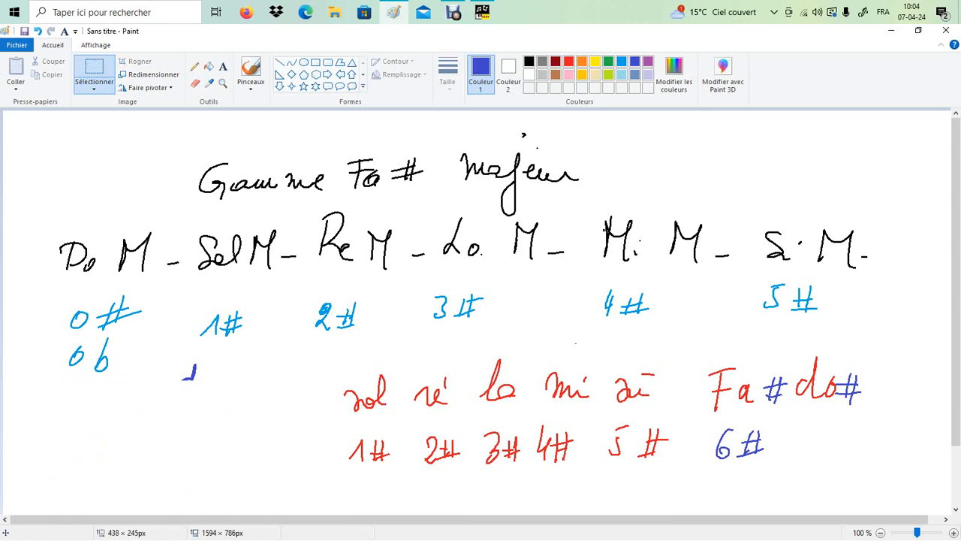
drag(169, 358, 225, 408)
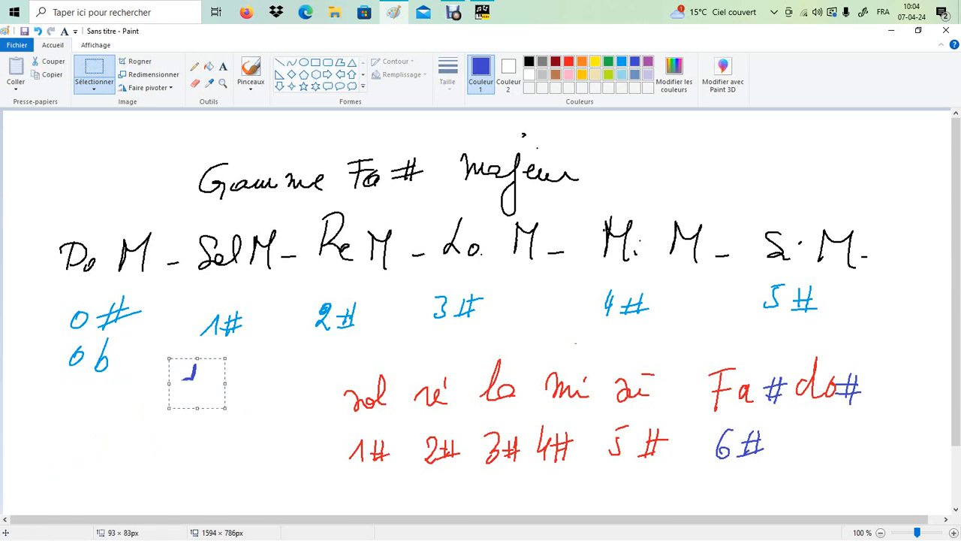
key(Delete)
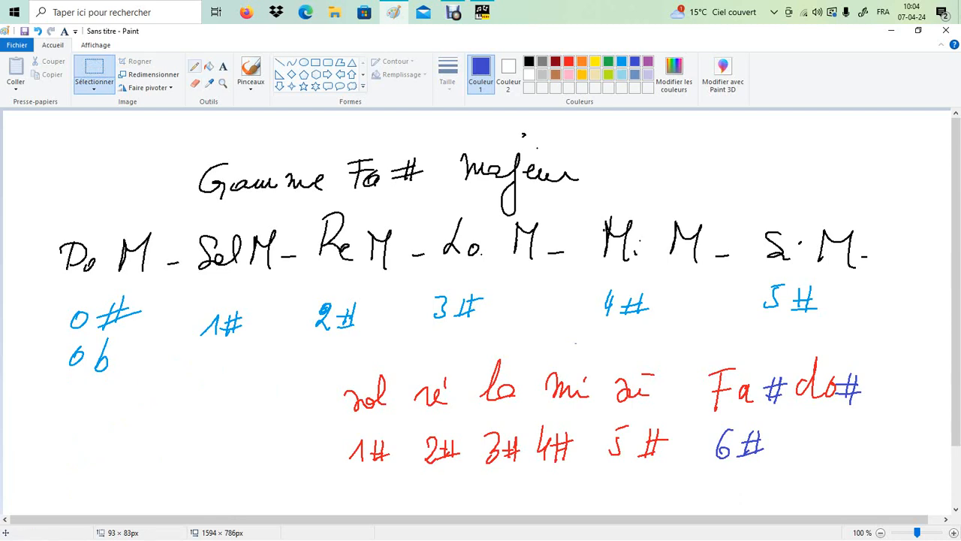
With the indigo Pencil, retrace the sharp of "6#" and write "7#" below "do#".
click(195, 66)
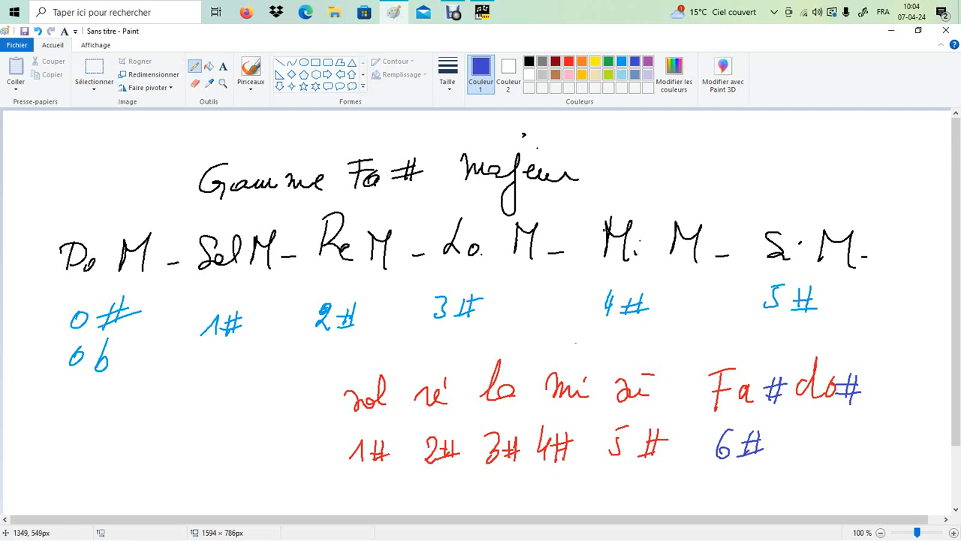
mouse_move(749, 433)
mouse_down()
mouse_move(741, 467)
mouse_move(752, 462)
mouse_move(753, 440)
mouse_move(767, 437)
mouse_move(762, 448)
mouse_up()
drag(807, 417, 813, 455)
mouse_move(800, 443)
mouse_down()
mouse_move(826, 437)
mouse_move(846, 447)
mouse_up()
drag(833, 440, 859, 434)
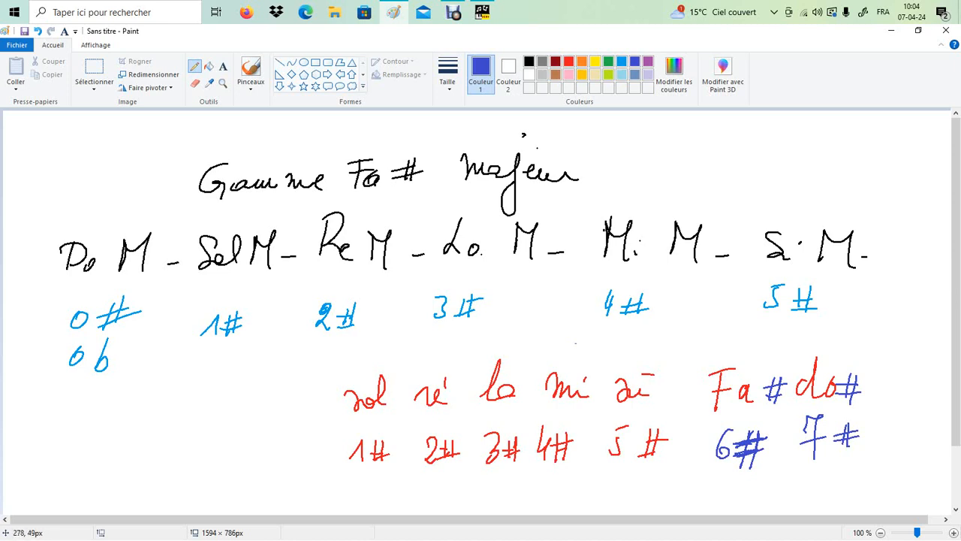
Frame the title "Gamme Fa# majeur" and the "Fa# 6#" column with indigo rounded rectangles.
click(328, 62)
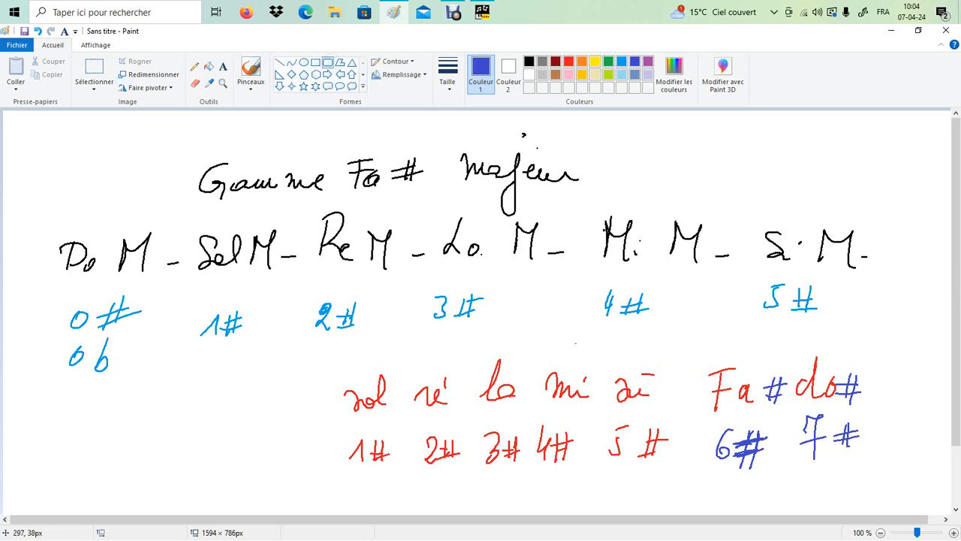
drag(181, 134, 618, 210)
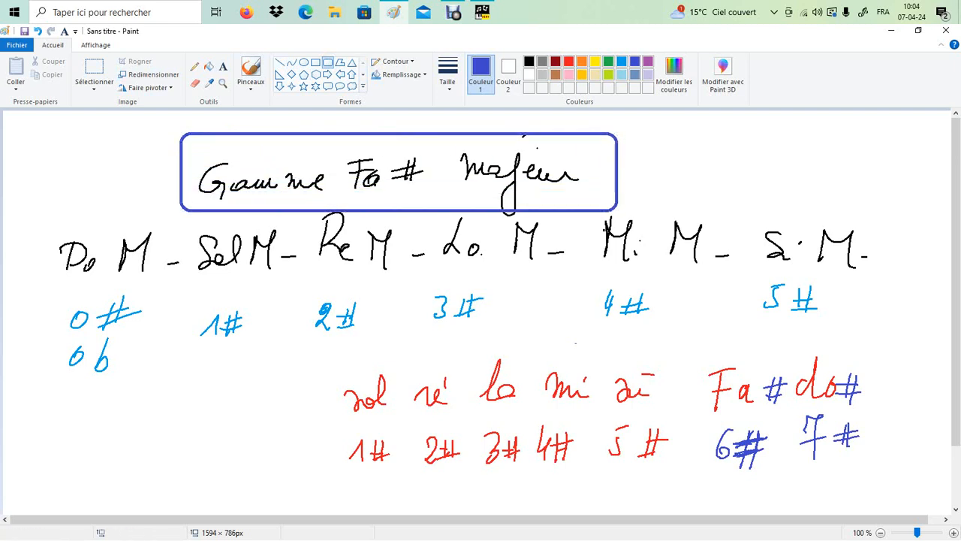
drag(697, 349, 795, 505)
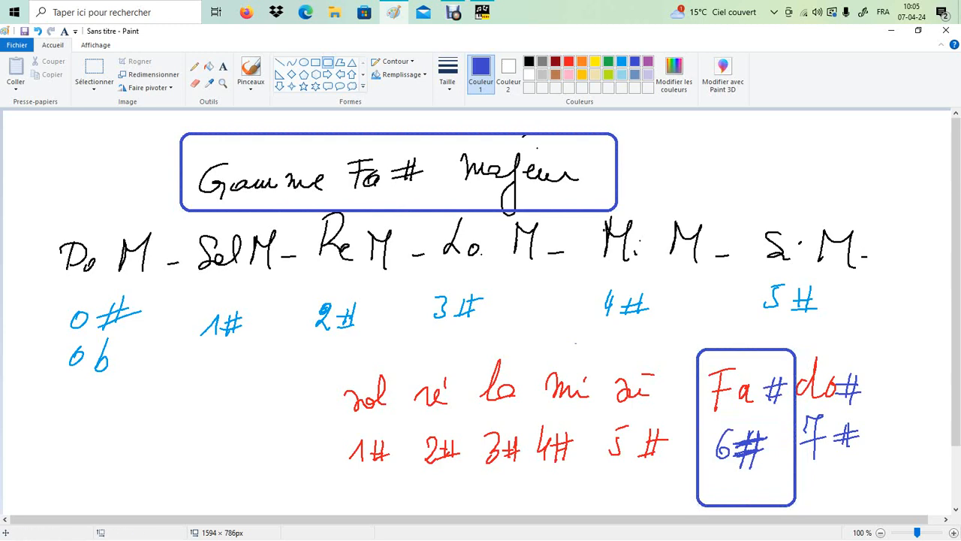
Open a new blank drawing window and draw a large black rounded rectangle in the upper-left part of the canvas.
click(481, 12)
right_click(393, 12)
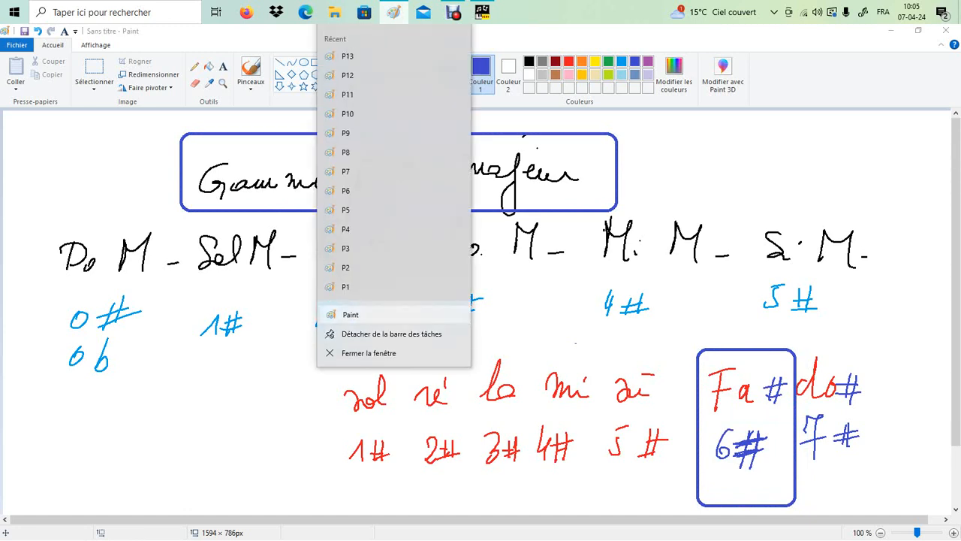
click(396, 313)
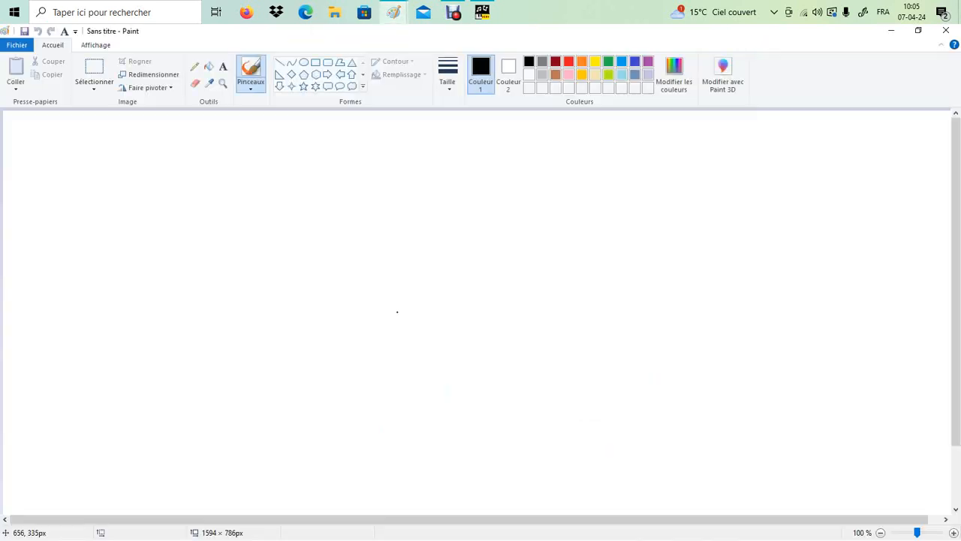
click(328, 62)
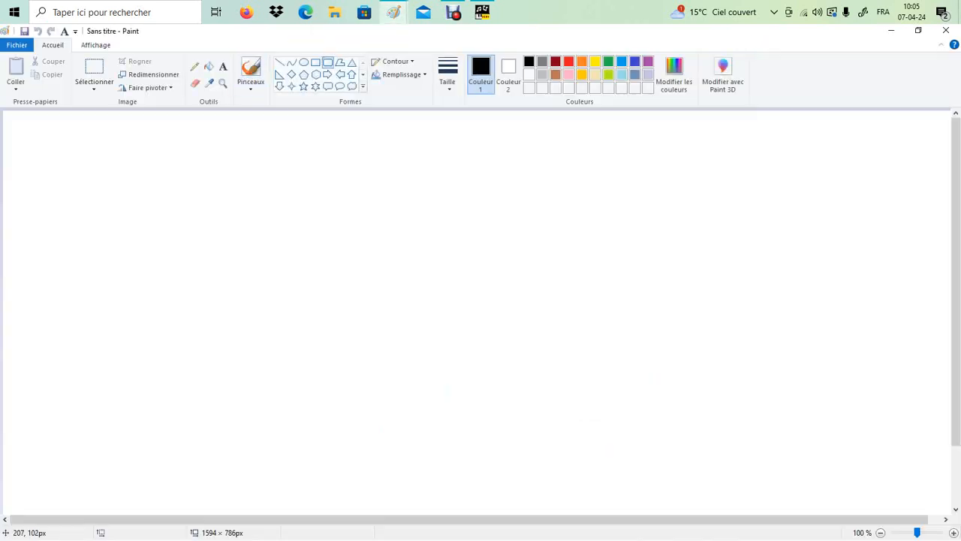
mouse_move(116, 160)
mouse_down()
mouse_move(308, 289)
mouse_move(341, 339)
mouse_up()
click(364, 323)
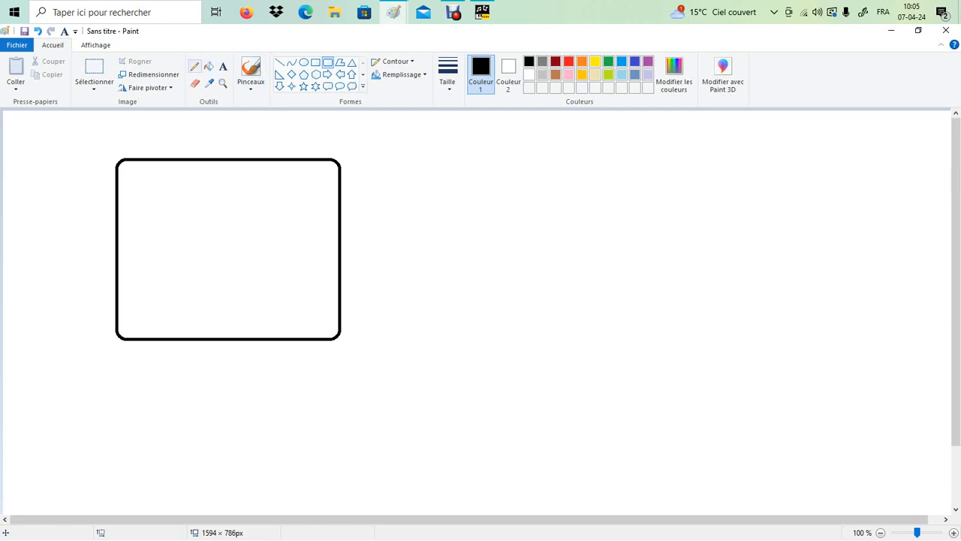
With the Pencil, write "Armure" above the rounded rectangle, using a thicker line for the letters after the A.
click(196, 67)
mouse_move(166, 150)
mouse_down()
mouse_move(178, 154)
mouse_move(180, 137)
mouse_move(246, 147)
mouse_up()
click(447, 75)
click(424, 152)
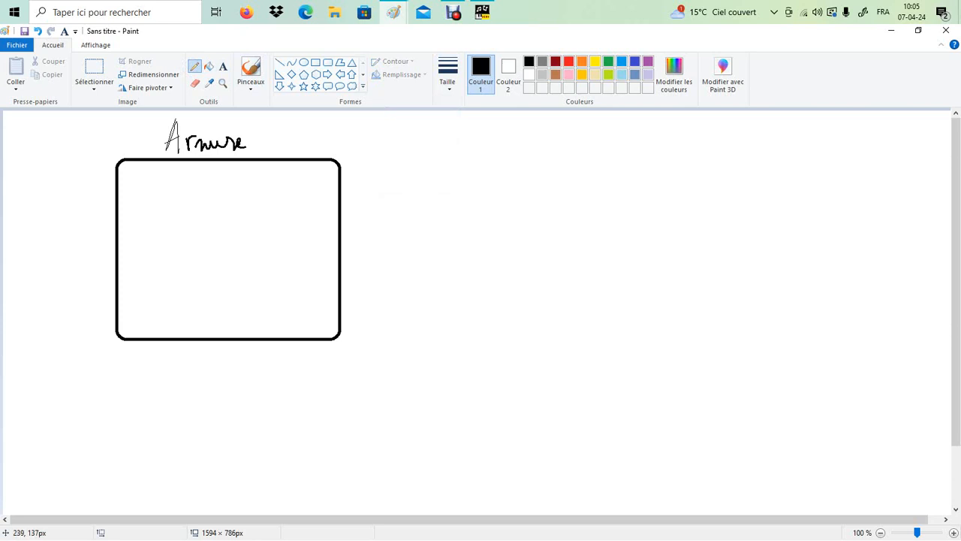
Draw seven sharp signs inside the "Armure" rectangle.
drag(142, 193, 142, 211)
drag(148, 190, 150, 214)
drag(133, 203, 152, 197)
mouse_move(138, 213)
mouse_down()
mouse_move(149, 209)
mouse_move(158, 234)
mouse_up()
mouse_move(164, 215)
mouse_down()
mouse_move(166, 238)
mouse_move(170, 222)
mouse_up()
drag(154, 235, 171, 232)
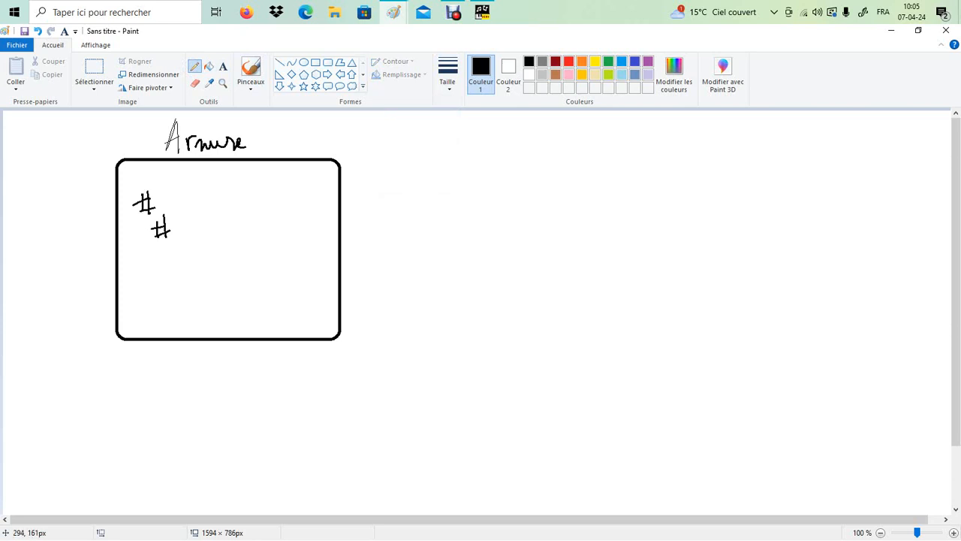
drag(180, 174, 181, 195)
mouse_move(186, 174)
mouse_down()
mouse_move(187, 198)
mouse_move(192, 181)
mouse_up()
mouse_move(174, 194)
mouse_down()
mouse_move(192, 191)
mouse_move(194, 229)
mouse_up()
mouse_move(179, 219)
mouse_down()
mouse_move(199, 214)
mouse_move(202, 257)
mouse_up()
mouse_move(206, 236)
mouse_down()
mouse_move(207, 259)
mouse_move(207, 241)
mouse_up()
drag(192, 255, 216, 247)
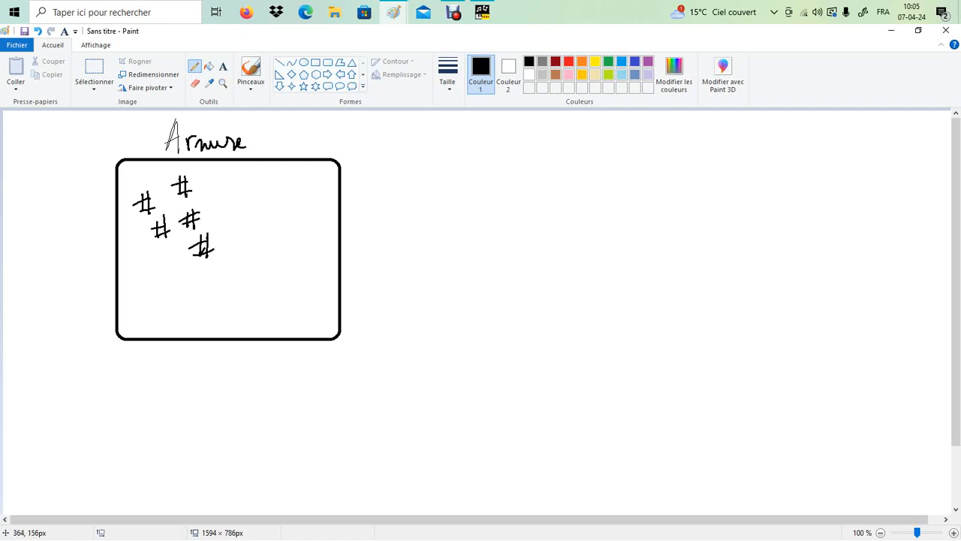
drag(222, 202, 224, 214)
mouse_move(229, 200)
mouse_down()
mouse_move(229, 219)
mouse_move(235, 205)
mouse_up()
drag(216, 219, 236, 211)
mouse_move(228, 244)
mouse_down()
mouse_move(227, 263)
mouse_move(233, 259)
mouse_up()
drag(222, 251, 240, 245)
Erase the seventh sharp sign and circle the sixth one with the Pencil.
click(195, 83)
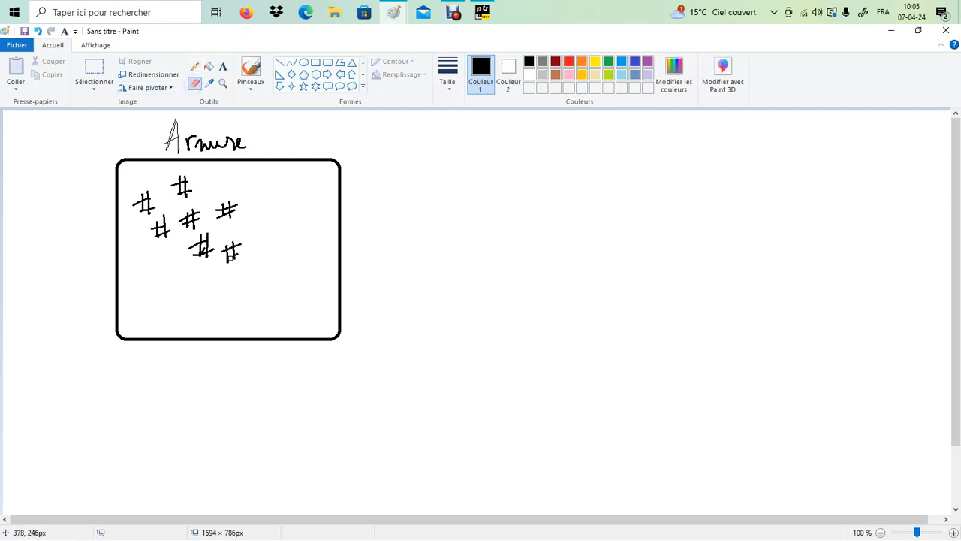
mouse_move(230, 260)
mouse_down()
mouse_move(231, 239)
mouse_move(239, 266)
mouse_up()
click(194, 66)
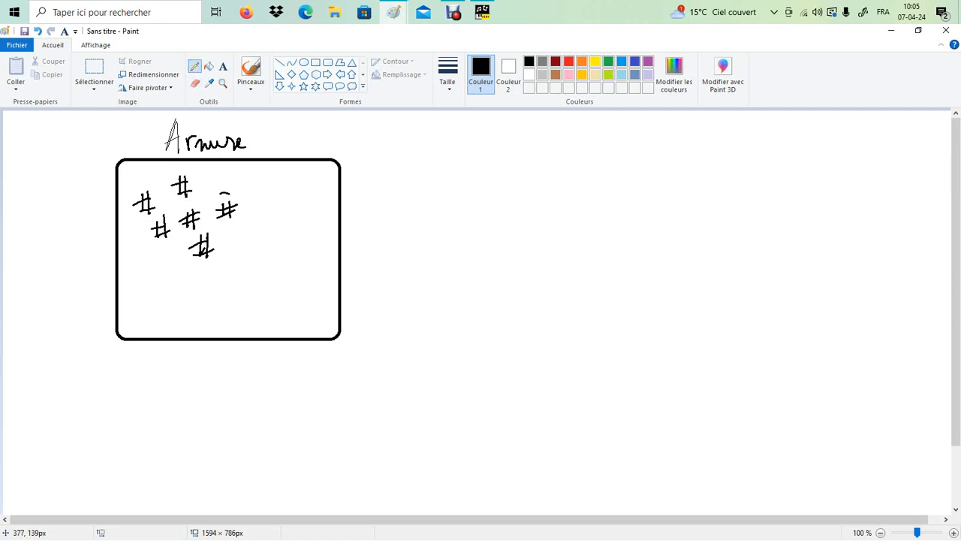
drag(223, 190, 223, 194)
Write "Fa# do# sol# ré# la" in black in a row to the right of the rectangle.
drag(383, 171, 385, 217)
mouse_move(374, 182)
mouse_down()
mouse_move(405, 178)
mouse_move(401, 204)
mouse_move(428, 209)
mouse_up()
mouse_move(436, 183)
mouse_down()
mouse_move(434, 209)
mouse_move(440, 193)
mouse_up()
drag(425, 206, 440, 203)
mouse_move(481, 194)
mouse_down()
mouse_move(468, 202)
mouse_move(485, 174)
mouse_up()
drag(494, 203, 515, 207)
mouse_move(530, 183)
mouse_down()
mouse_move(528, 208)
mouse_move(536, 193)
mouse_move(610, 194)
mouse_up()
drag(626, 174, 633, 199)
mouse_move(619, 188)
mouse_down()
mouse_move(631, 186)
mouse_move(629, 194)
mouse_up()
mouse_move(673, 186)
mouse_down()
mouse_move(697, 197)
mouse_move(696, 179)
mouse_up()
drag(715, 183, 724, 203)
drag(709, 200, 787, 196)
Draw a short underline beneath each of Fa, do, sol, ré and la.
drag(383, 250, 411, 246)
drag(481, 239, 502, 236)
drag(562, 235, 585, 230)
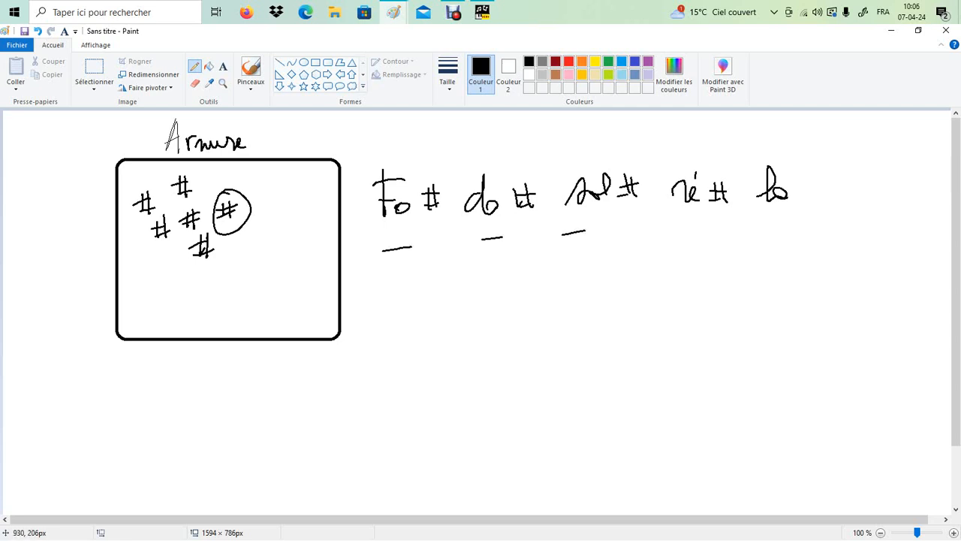
drag(685, 225, 710, 225)
drag(770, 225, 792, 221)
Complete the row with a # after "la" and an underlined "mi#".
drag(803, 184, 808, 205)
drag(794, 191, 902, 199)
mouse_move(889, 187)
mouse_down()
mouse_move(913, 183)
mouse_move(910, 192)
mouse_up()
drag(842, 223, 907, 213)
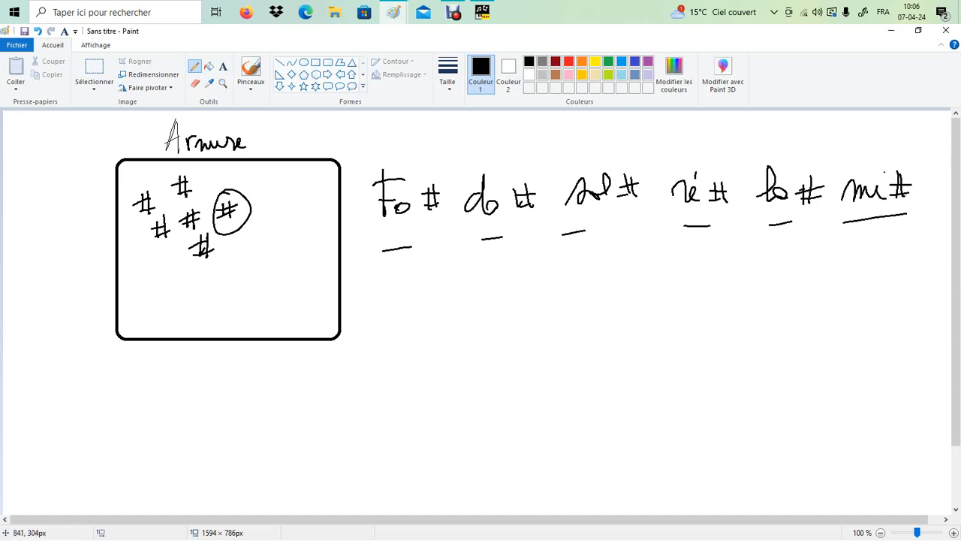
Write "si" below the row of sharps and circle it.
mouse_move(473, 299)
mouse_down()
mouse_move(452, 349)
mouse_move(462, 347)
mouse_up()
mouse_move(482, 333)
mouse_down()
mouse_move(483, 346)
mouse_move(508, 302)
mouse_up()
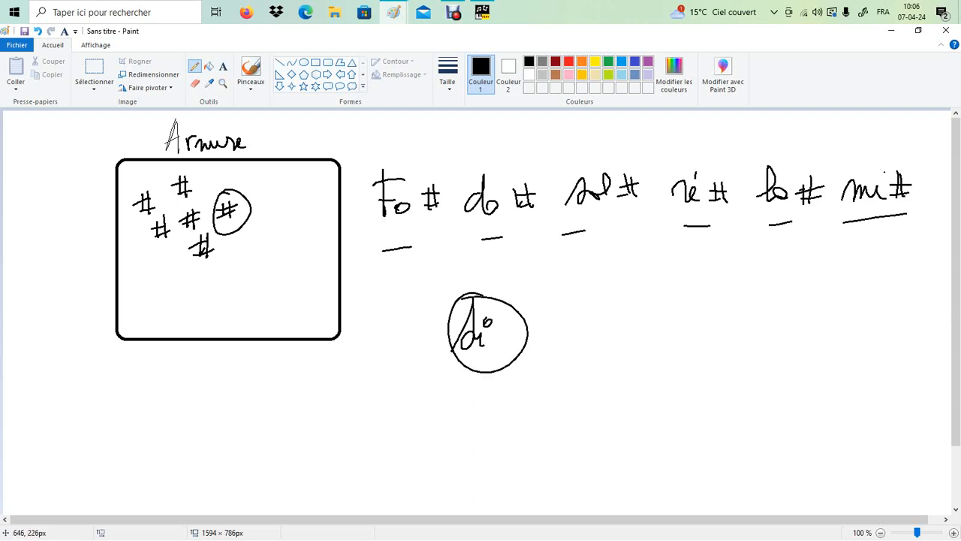
Thicken the underlines beneath Fa#, do# and sol#.
mouse_move(383, 249)
mouse_down()
mouse_move(423, 239)
mouse_move(384, 252)
mouse_move(417, 245)
mouse_up()
drag(510, 236, 475, 240)
drag(564, 237, 612, 232)
Draw a small piano key to the right of the circled "si" and shade it black.
mouse_move(622, 359)
mouse_down()
mouse_move(622, 397)
mouse_move(640, 361)
mouse_up()
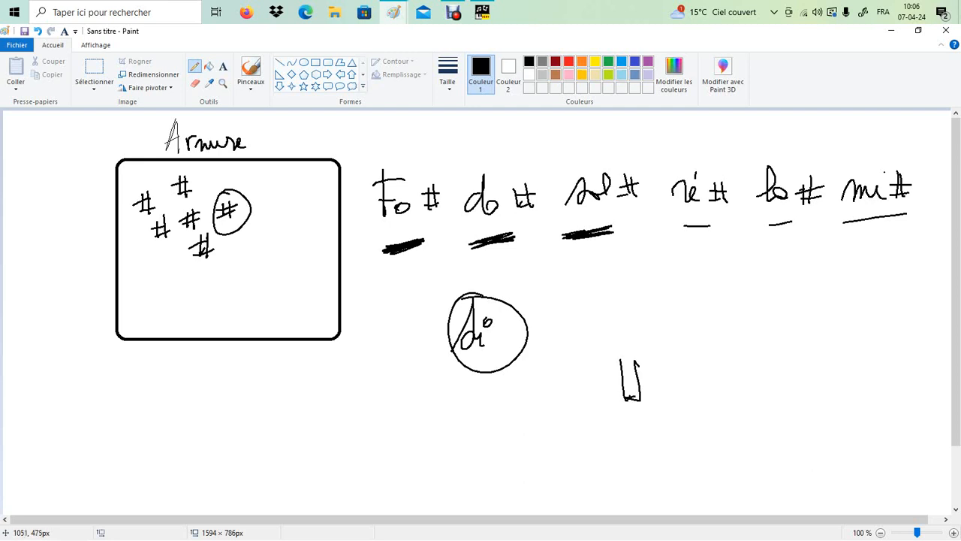
mouse_move(618, 398)
mouse_down()
mouse_move(646, 375)
mouse_move(626, 396)
mouse_up()
drag(633, 360, 637, 390)
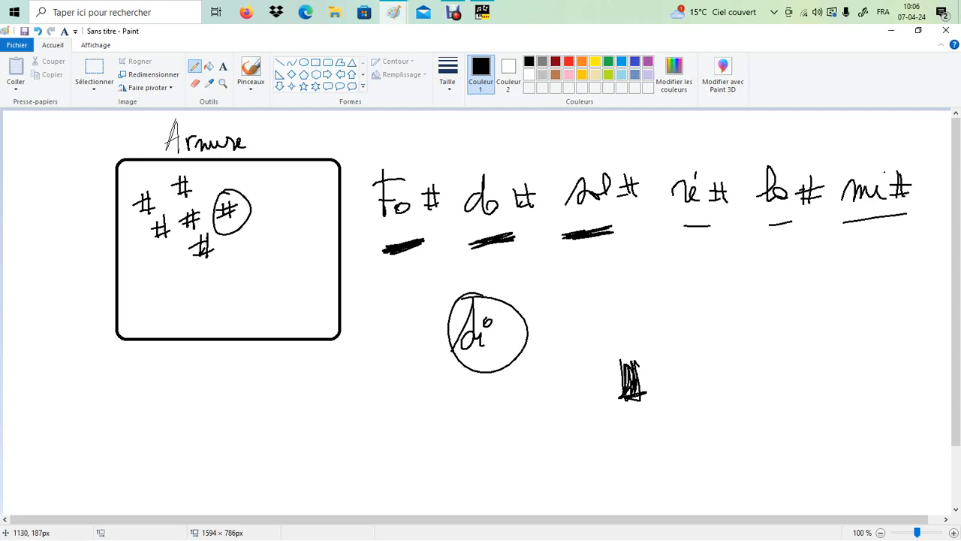
Thicken the underlines beneath ré#, la# and mi#.
mouse_move(681, 225)
mouse_down()
mouse_move(718, 222)
mouse_move(683, 230)
mouse_up()
mouse_move(763, 225)
mouse_down()
mouse_move(801, 218)
mouse_move(766, 228)
mouse_up()
drag(832, 220, 875, 214)
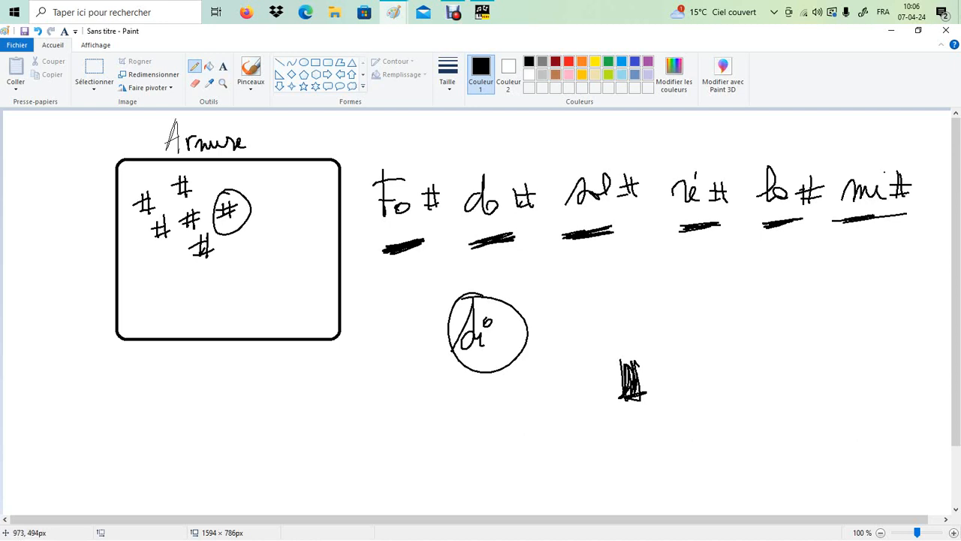
Draw an arrow from "mi#" down to a written "Fa", and sketch a white piano key beside it with its own arrow.
drag(865, 219, 865, 263)
drag(856, 252, 876, 254)
mouse_move(853, 288)
mouse_down()
mouse_move(859, 322)
mouse_move(876, 288)
mouse_up()
drag(848, 306, 859, 304)
mouse_move(877, 306)
mouse_down()
mouse_move(863, 315)
mouse_move(886, 317)
mouse_up()
mouse_move(856, 303)
mouse_down()
mouse_move(874, 302)
mouse_move(907, 343)
mouse_move(931, 291)
mouse_up()
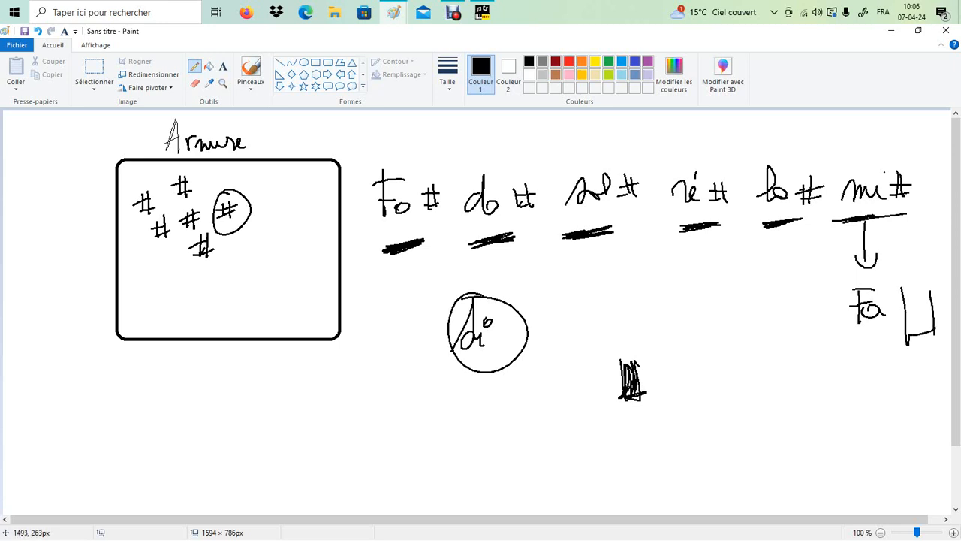
mouse_move(911, 243)
mouse_down()
mouse_move(917, 277)
mouse_move(928, 271)
mouse_up()
Draw an arrow pointing to the circled "si" and sketch a white piano key beneath it with a small mark beside it.
drag(364, 418, 439, 364)
drag(420, 369, 483, 461)
drag(472, 407, 477, 456)
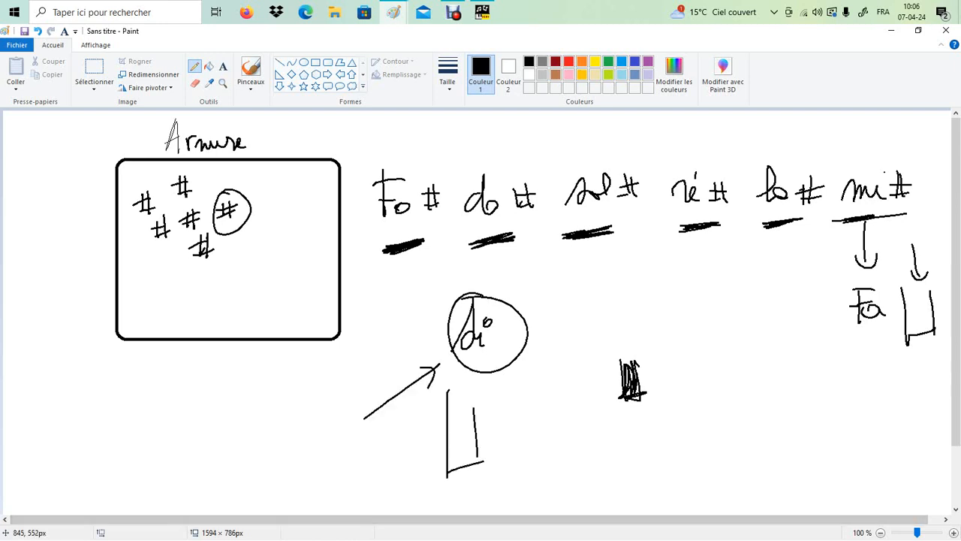
mouse_move(394, 463)
mouse_down()
mouse_move(423, 460)
mouse_move(427, 470)
mouse_up()
Clear the note names and key sketches beside the Armure box and draw a right-pointing block arrow next to the box.
click(93, 71)
mouse_move(643, 356)
mouse_down()
mouse_move(359, 143)
mouse_move(924, 450)
mouse_move(952, 481)
mouse_up()
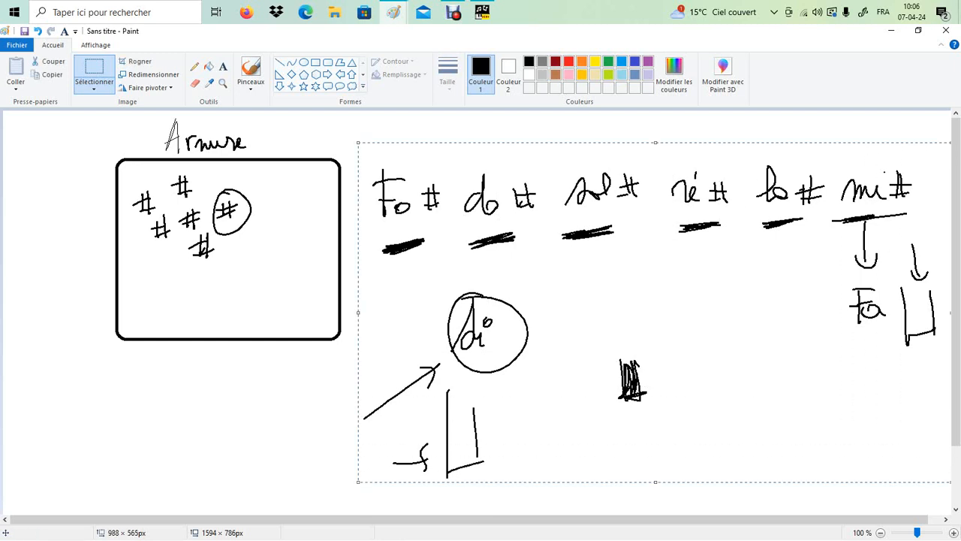
key(Delete)
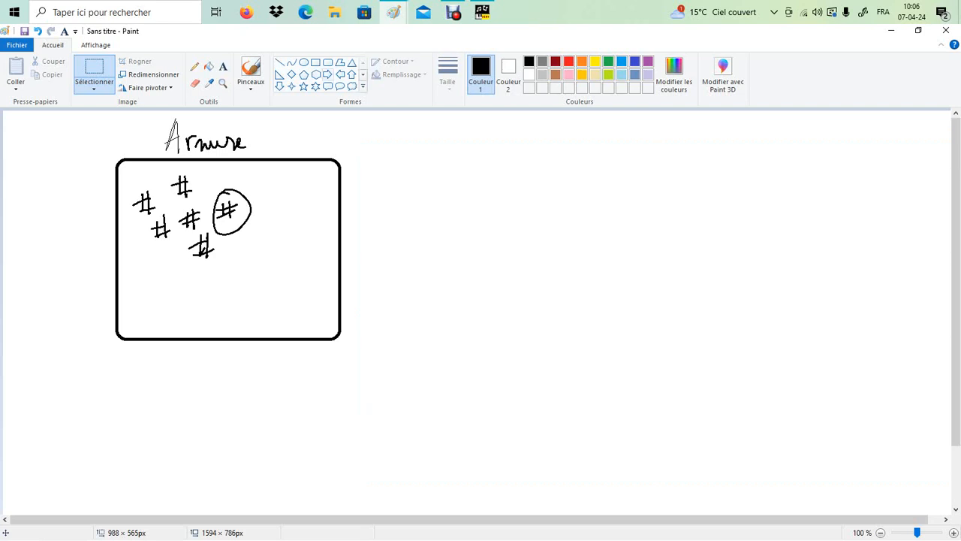
click(327, 75)
drag(360, 207, 445, 274)
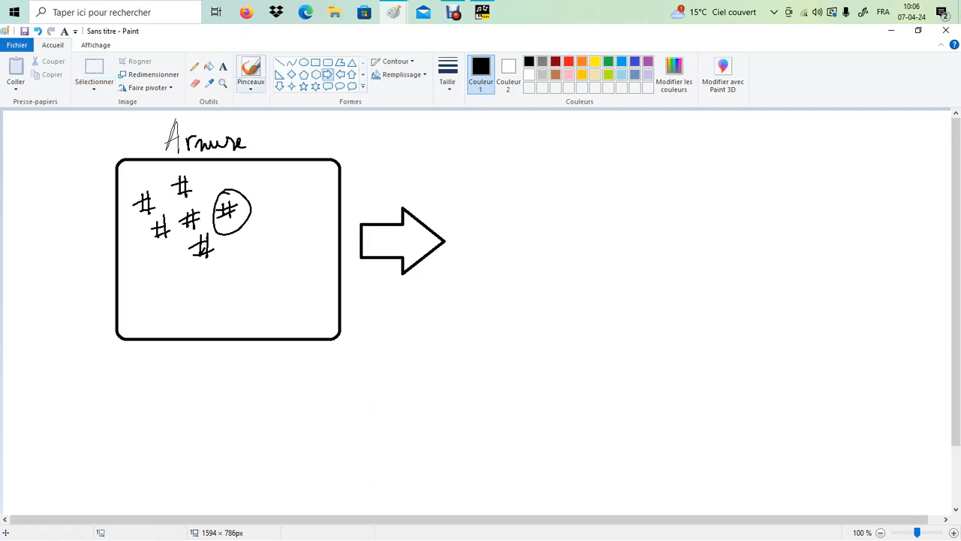
Rework the initial "A" of the heading above the box by hand and add the word "clé" after it.
click(194, 66)
mouse_move(159, 153)
mouse_down()
mouse_move(173, 116)
mouse_move(180, 153)
mouse_up()
drag(183, 135, 162, 139)
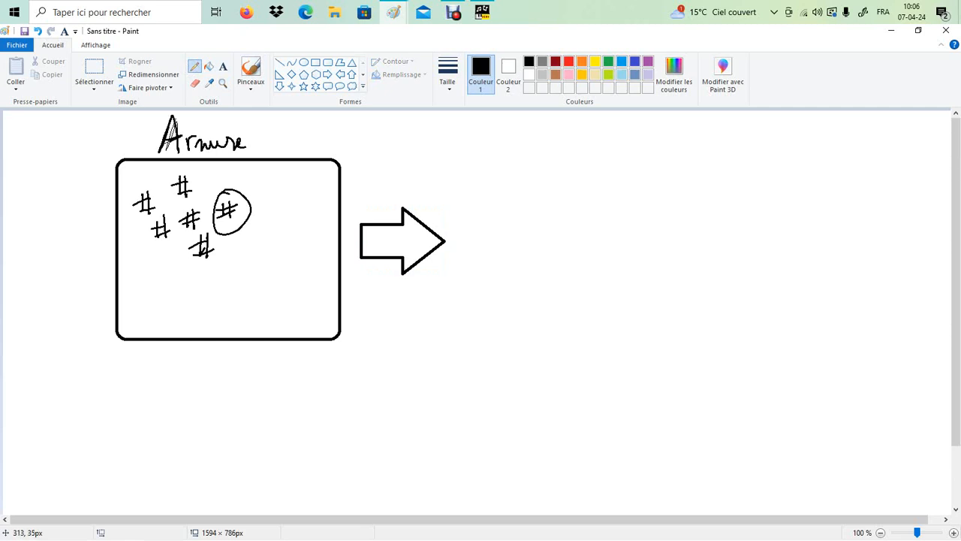
mouse_move(290, 129)
mouse_down()
mouse_move(287, 148)
mouse_move(306, 144)
mouse_up()
drag(307, 117, 303, 127)
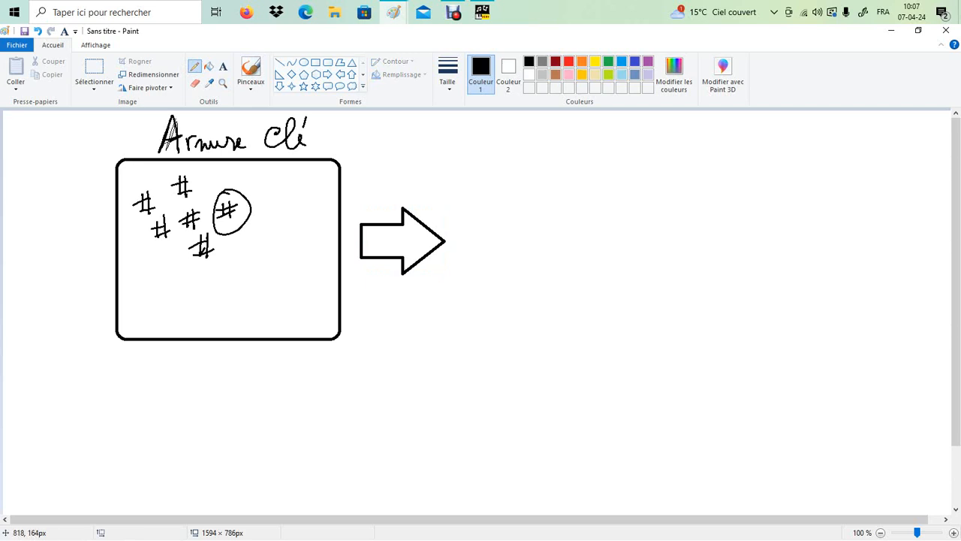
Handwrite "mi# + 1/2 T" in black beyond the block arrow's tip.
mouse_move(501, 242)
mouse_down()
mouse_move(510, 211)
mouse_move(528, 236)
mouse_up()
drag(543, 198, 541, 216)
mouse_move(550, 191)
mouse_down()
mouse_move(547, 218)
mouse_move(555, 200)
mouse_up()
mouse_move(533, 209)
mouse_down()
mouse_move(555, 206)
mouse_move(594, 232)
mouse_up()
drag(583, 221, 601, 219)
mouse_move(620, 214)
mouse_down()
mouse_move(624, 201)
mouse_move(626, 227)
mouse_up()
mouse_move(643, 204)
mouse_down()
mouse_move(631, 239)
mouse_move(658, 242)
mouse_up()
mouse_move(671, 213)
mouse_down()
mouse_move(670, 241)
mouse_move(684, 211)
mouse_up()
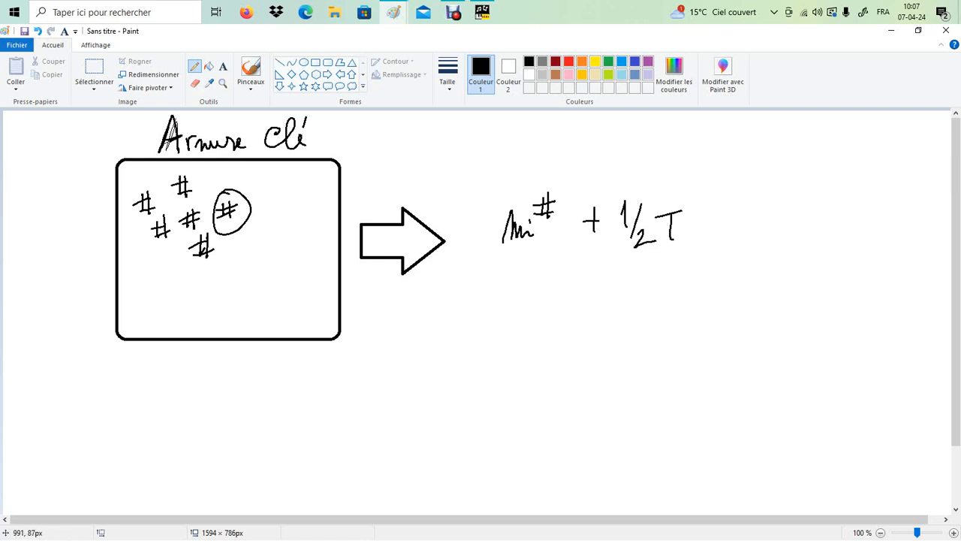
Handwrite "Fa#" above the "mi# + 1/2 T" line.
mouse_move(548, 137)
mouse_down()
mouse_move(547, 171)
mouse_move(567, 136)
mouse_up()
drag(543, 154, 559, 152)
mouse_move(567, 153)
mouse_down()
mouse_move(571, 163)
mouse_move(595, 160)
mouse_up()
drag(583, 151, 598, 150)
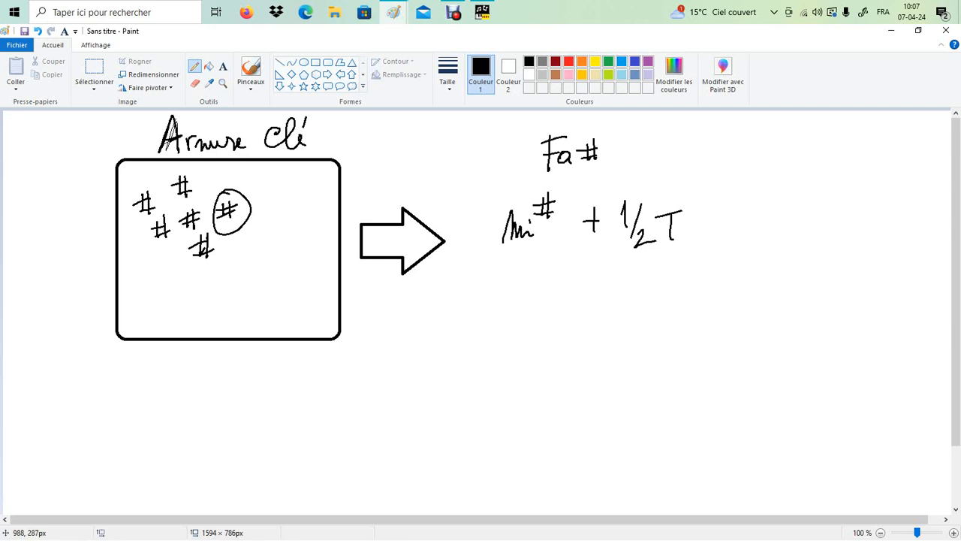
Handwrite "mi Fa" lower on the canvas with a V labelled "1/2" beneath, and begin a second "m" beside it.
drag(509, 379, 547, 379)
drag(553, 360, 551, 367)
drag(600, 344, 598, 378)
mouse_move(585, 352)
mouse_down()
mouse_move(608, 346)
mouse_move(608, 357)
mouse_up()
drag(623, 363, 626, 374)
drag(540, 415, 586, 401)
drag(606, 431, 610, 447)
mouse_move(625, 429)
mouse_down()
mouse_move(618, 454)
mouse_move(657, 463)
mouse_up()
mouse_move(702, 362)
mouse_down()
mouse_move(711, 379)
mouse_move(732, 381)
mouse_up()
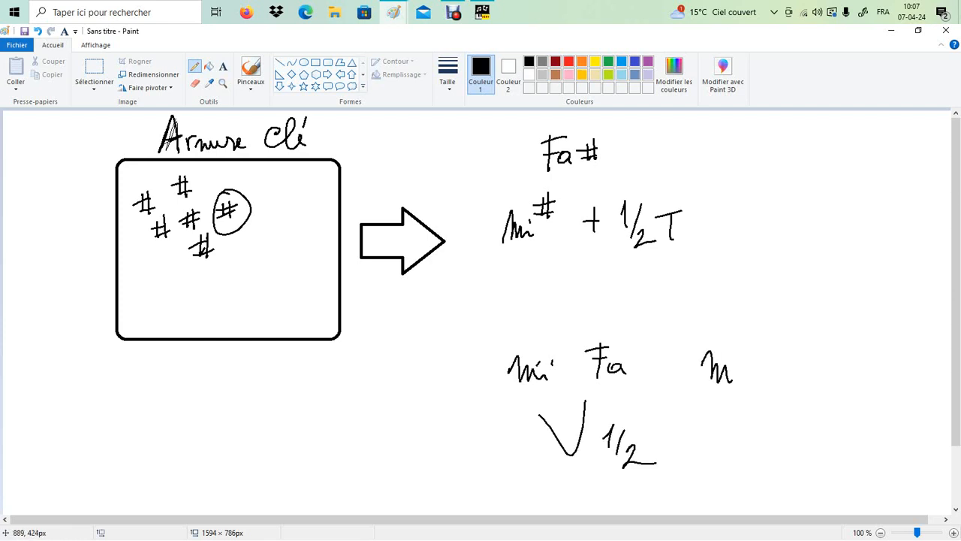
Draw an arrow rising from the lower "mi" to a handwritten sharp sign above it.
drag(538, 362, 562, 331)
drag(556, 335, 565, 342)
drag(553, 298, 550, 320)
drag(560, 298, 557, 318)
mouse_move(546, 305)
mouse_down()
mouse_move(565, 301)
mouse_move(565, 310)
mouse_up()
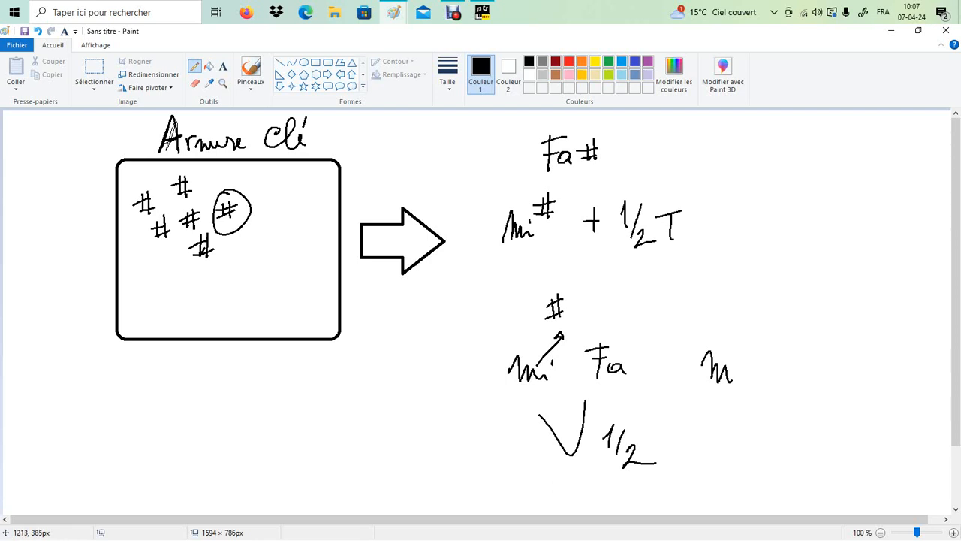
Complete the second "mi" with a sharp above it and draw a V marked "1/2" beneath.
drag(732, 314, 730, 343)
mouse_move(739, 315)
mouse_down()
mouse_move(737, 340)
mouse_move(736, 327)
mouse_up()
drag(718, 339, 742, 332)
mouse_move(738, 370)
mouse_down()
mouse_move(755, 452)
mouse_move(788, 374)
mouse_up()
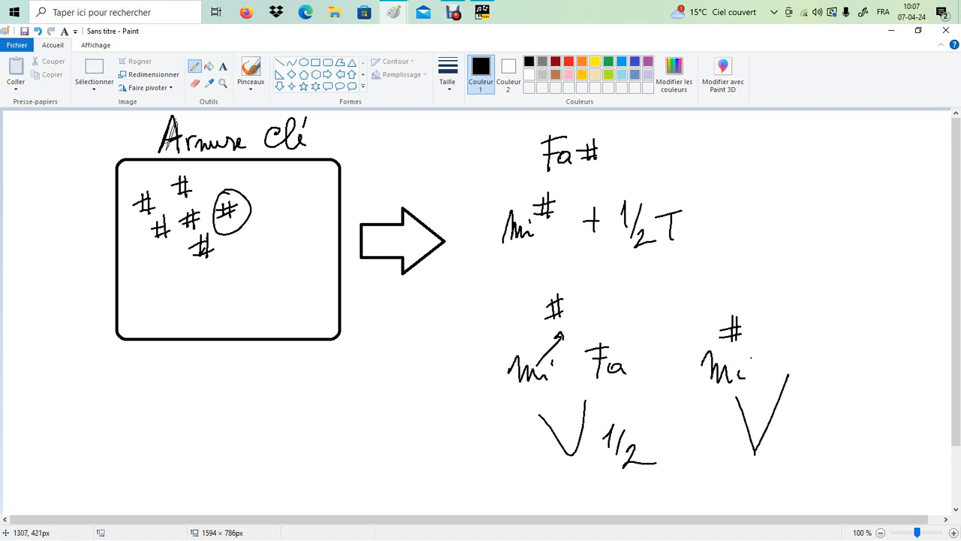
drag(775, 423, 782, 457)
drag(793, 454, 807, 464)
Handwrite "Fa#" beside the second "mi#", above the end of its V.
drag(777, 335, 774, 369)
drag(776, 337, 790, 335)
drag(776, 353, 801, 365)
drag(803, 314, 801, 330)
mouse_move(811, 310)
mouse_down()
mouse_move(807, 332)
mouse_move(814, 319)
mouse_up()
drag(795, 329, 809, 326)
In blue, draw a short arrow from the sharp above the first "mi" to a written "1/2 T".
click(635, 62)
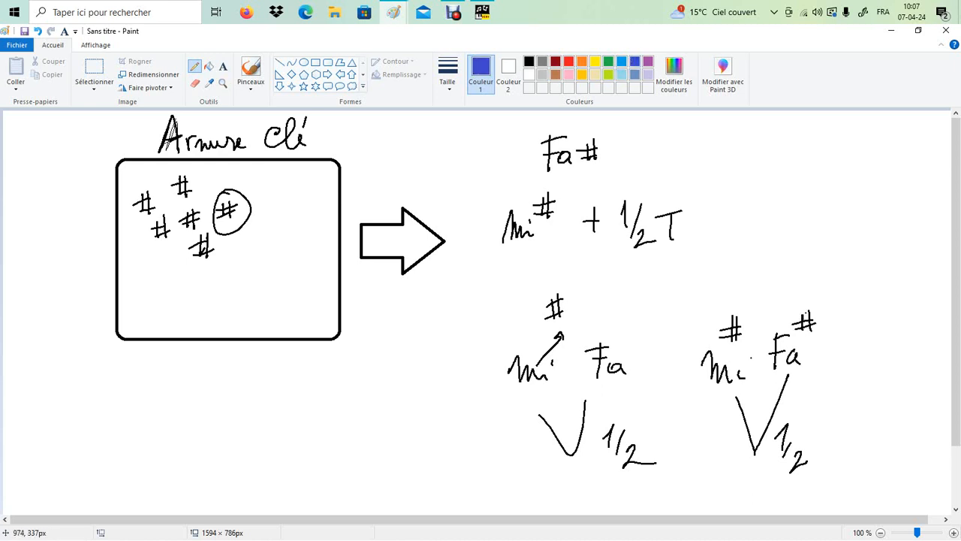
mouse_move(565, 306)
mouse_down()
mouse_move(584, 309)
mouse_move(587, 284)
mouse_move(589, 294)
mouse_up()
drag(596, 285, 607, 296)
drag(614, 272, 615, 290)
drag(605, 275, 626, 272)
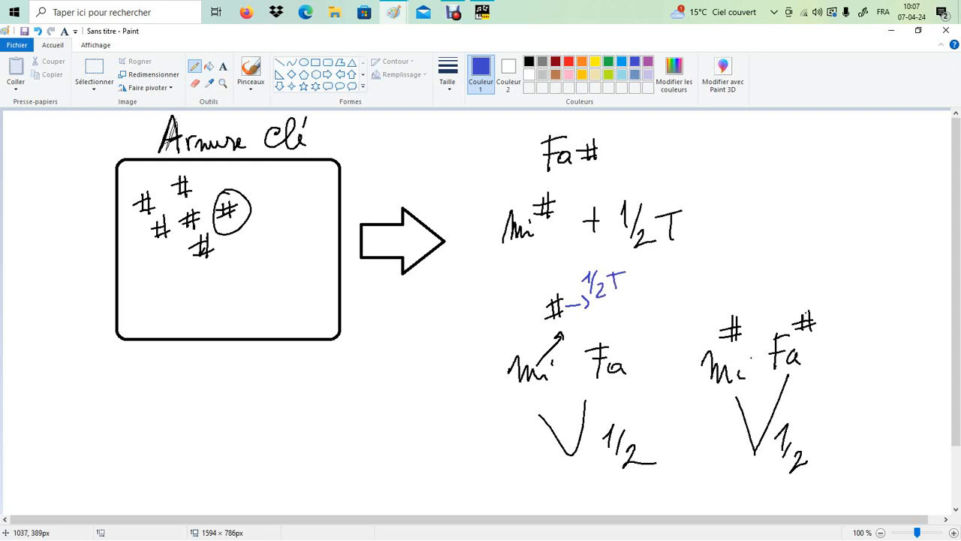
Circle the first pair's "1/2" in blue, and add a sharp to its "Fa" with arrows leading to "1/2 T".
drag(632, 409, 620, 411)
drag(620, 343, 651, 304)
mouse_move(660, 292)
mouse_down()
mouse_move(665, 284)
mouse_move(664, 298)
mouse_up()
mouse_move(676, 280)
mouse_down()
mouse_move(666, 308)
mouse_move(681, 310)
mouse_up()
drag(688, 289, 688, 305)
drag(683, 290, 705, 286)
drag(606, 321, 605, 335)
mouse_move(612, 318)
mouse_down()
mouse_move(609, 335)
mouse_move(616, 324)
mouse_up()
drag(603, 333, 617, 330)
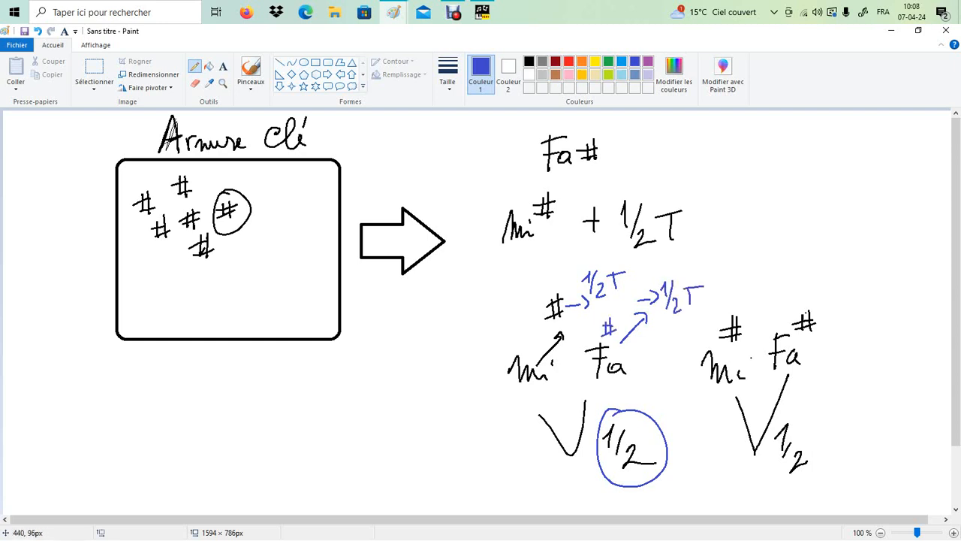
Clear the mi–Fa comparison below the formula and handwrite "majeur" in blue after "Fa#".
click(94, 69)
mouse_move(506, 256)
mouse_down()
mouse_move(792, 443)
mouse_move(870, 510)
mouse_up()
key(Delete)
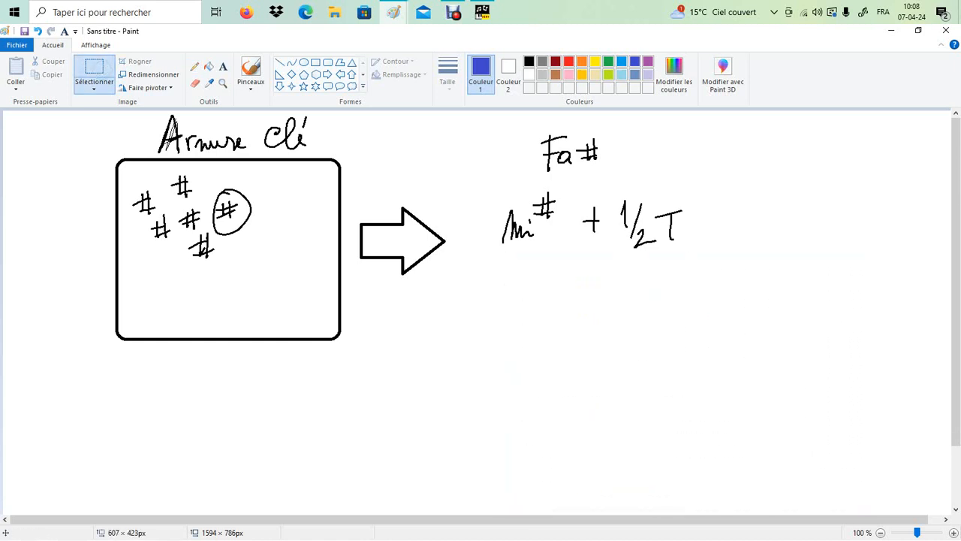
click(195, 66)
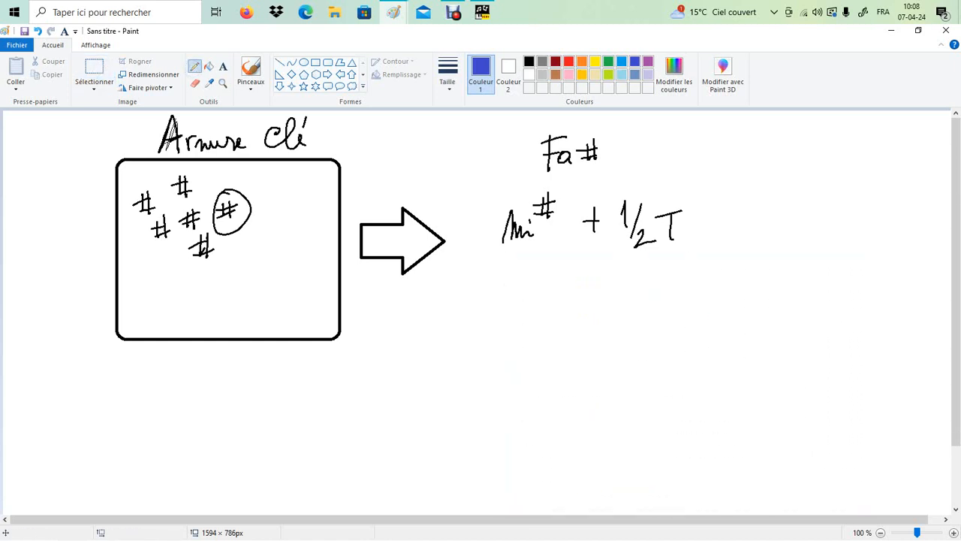
mouse_move(624, 166)
mouse_down()
mouse_move(674, 147)
mouse_move(686, 166)
mouse_move(720, 165)
mouse_up()
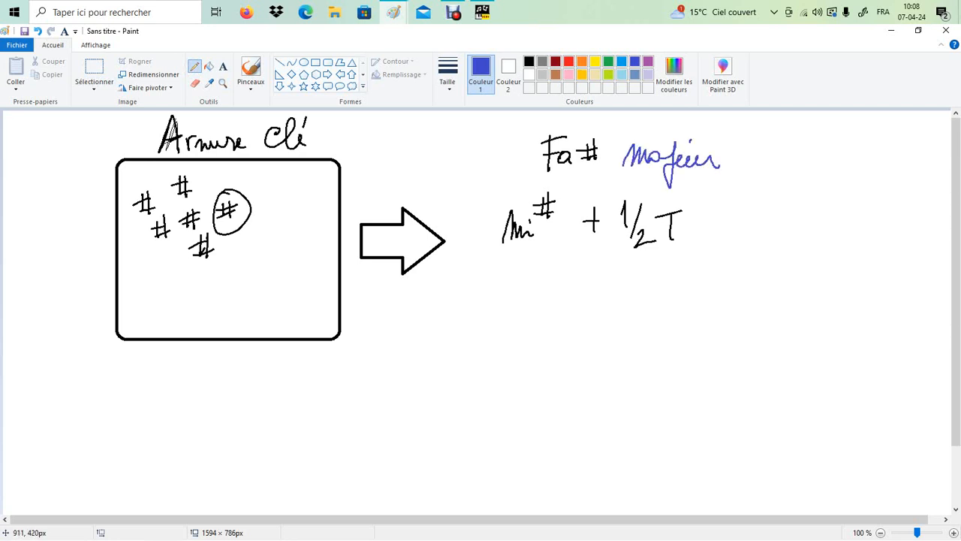
Draw two blue note dots joined by a curve, label the first "NB", and add a separate labelled dot higher up.
mouse_move(583, 397)
mouse_down()
mouse_move(630, 413)
mouse_move(623, 391)
mouse_up()
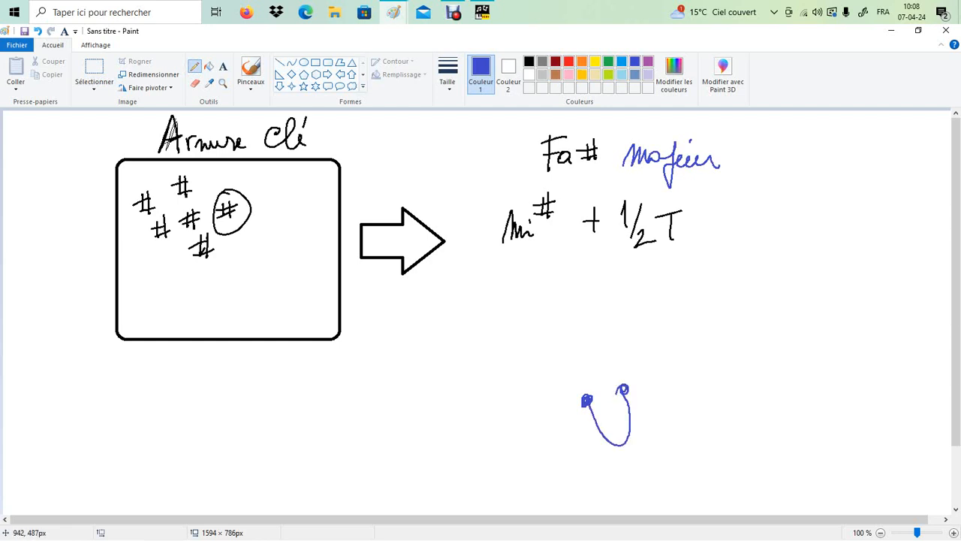
mouse_move(554, 420)
mouse_down()
mouse_move(556, 404)
mouse_move(570, 399)
mouse_move(578, 422)
mouse_up()
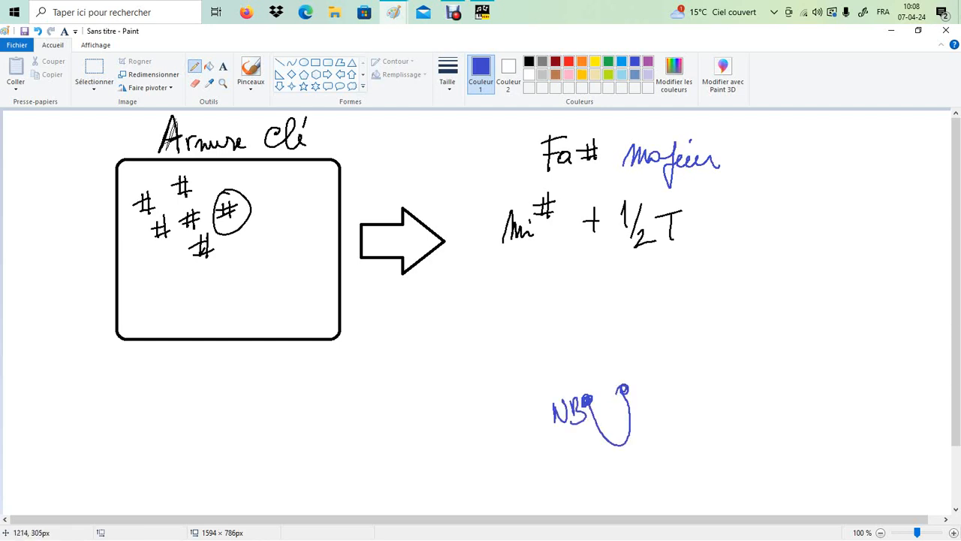
mouse_move(729, 297)
mouse_down()
mouse_move(767, 288)
mouse_move(787, 296)
mouse_move(781, 318)
mouse_move(799, 294)
mouse_up()
drag(794, 287, 794, 316)
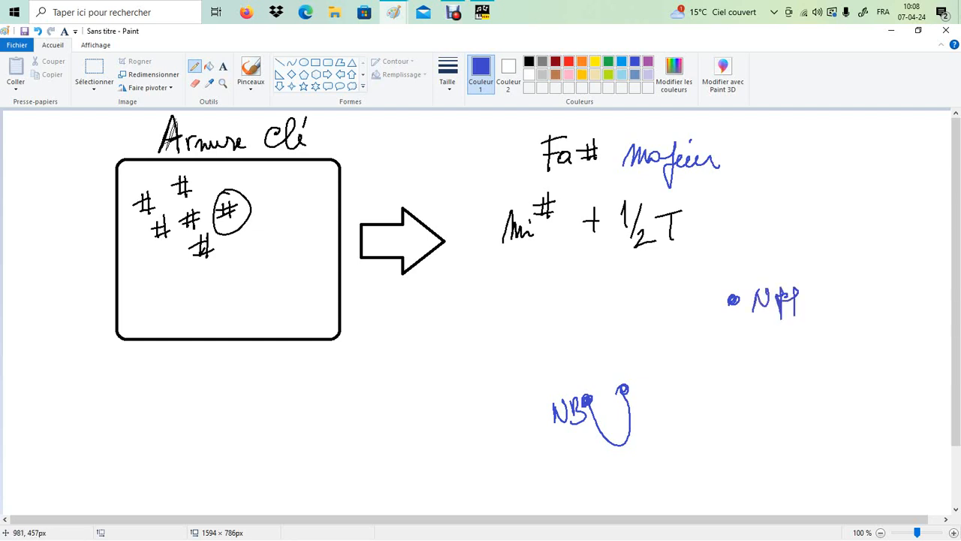
Try to add a second curve from the second dot, with "1T" marks and a small caret above "NB".
drag(575, 387, 586, 387)
drag(657, 449, 668, 447)
drag(674, 428, 683, 425)
drag(678, 428, 680, 443)
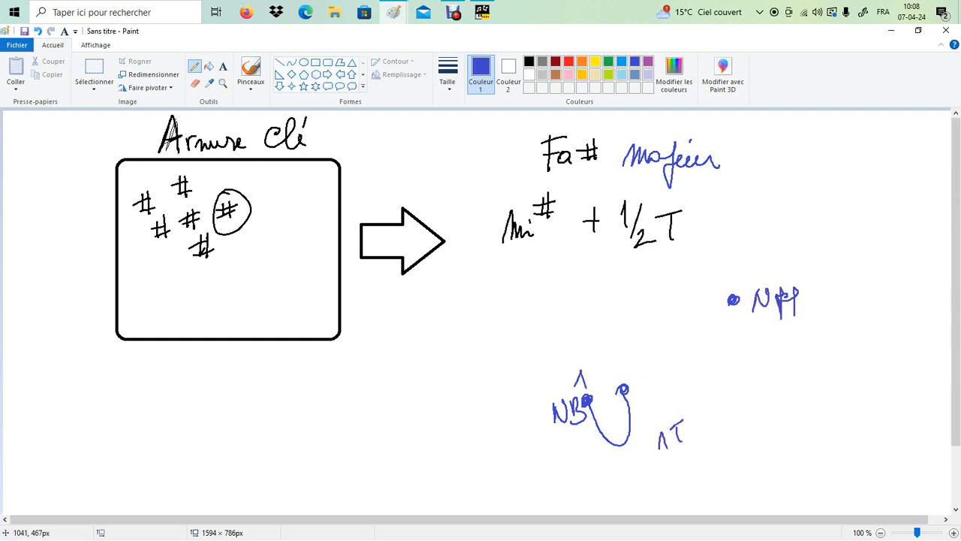
drag(624, 388, 673, 432)
mouse_move(665, 375)
mouse_down()
mouse_move(675, 430)
mouse_move(705, 399)
mouse_up()
drag(707, 396, 714, 415)
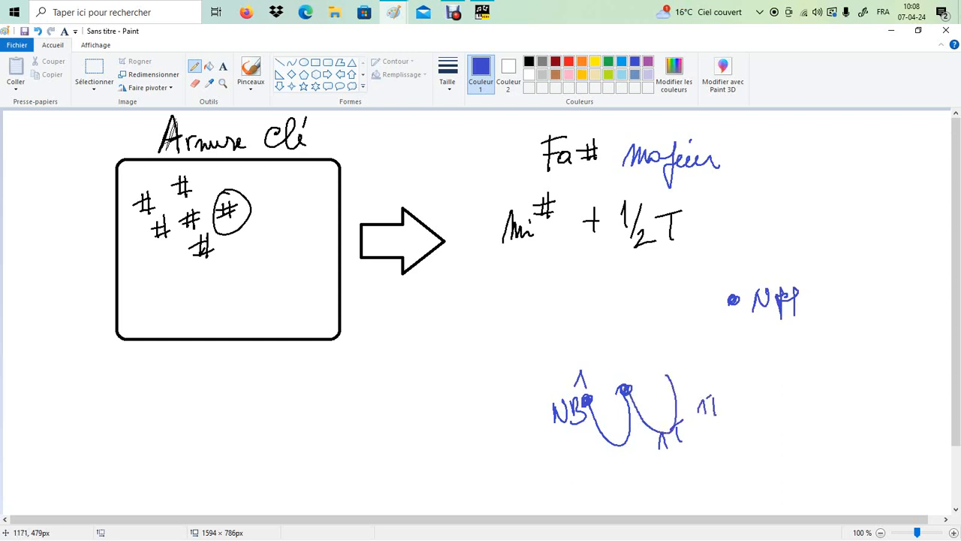
Undo the second curve, its "1T" marks, the caret and the last stroke of the upper dot's label.
click(194, 82)
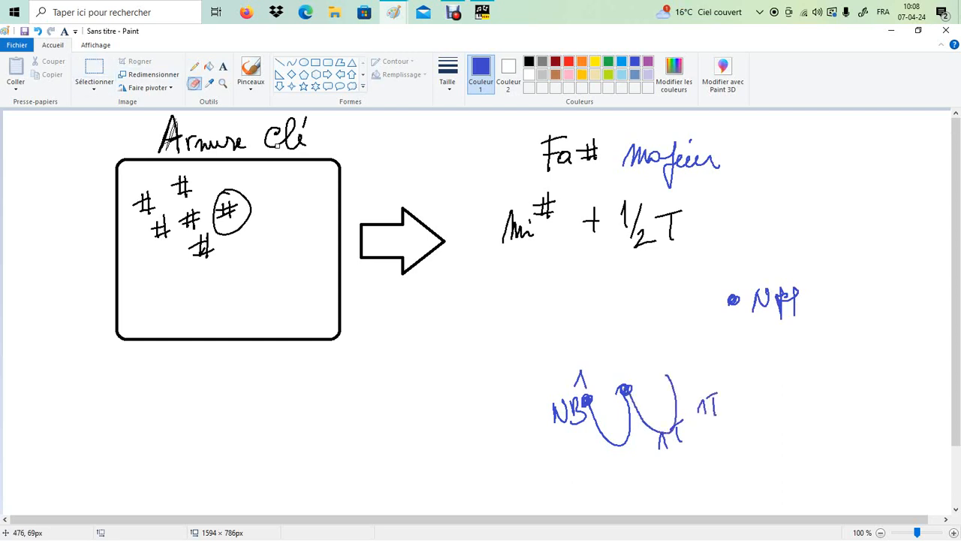
click(38, 31)
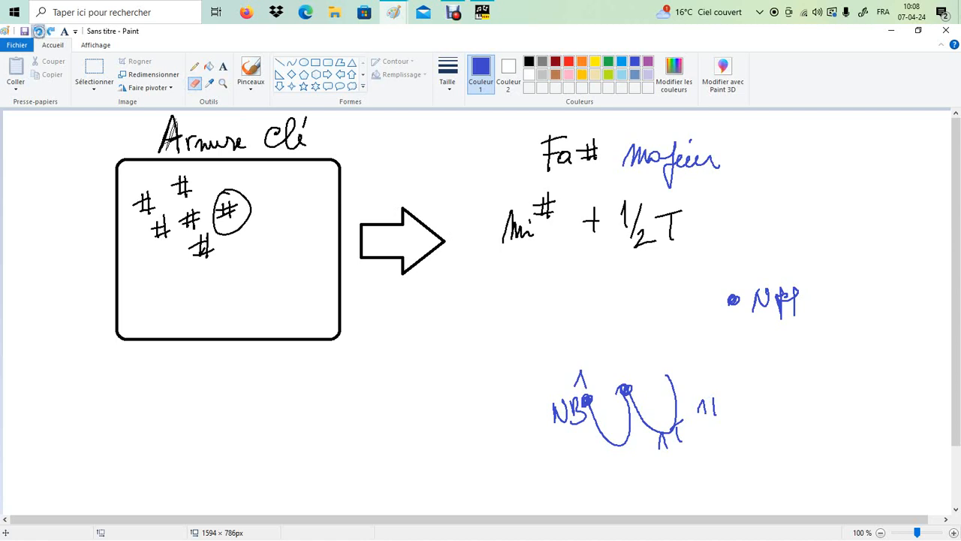
click(38, 31)
click(38, 31)
click(38, 31)
click(38, 30)
click(38, 31)
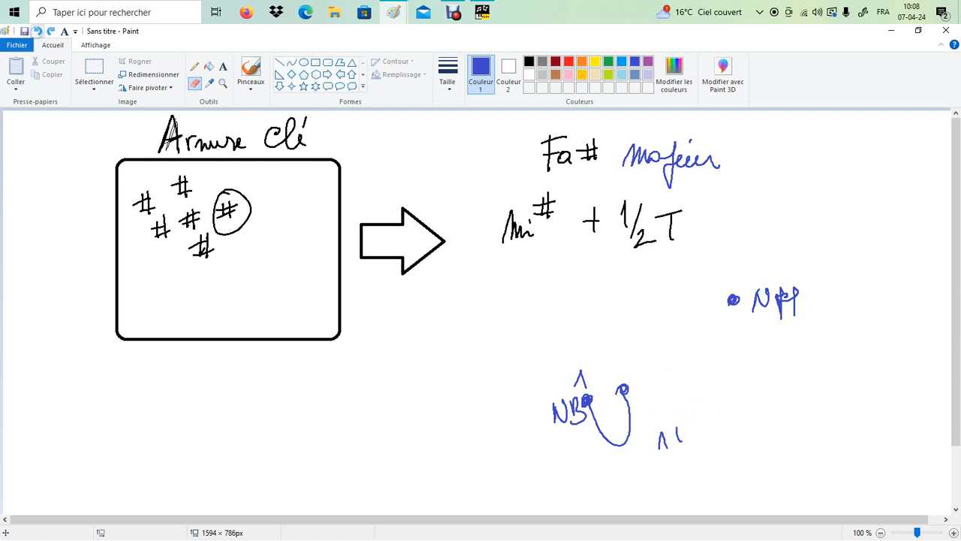
click(38, 31)
click(37, 31)
click(37, 31)
click(38, 31)
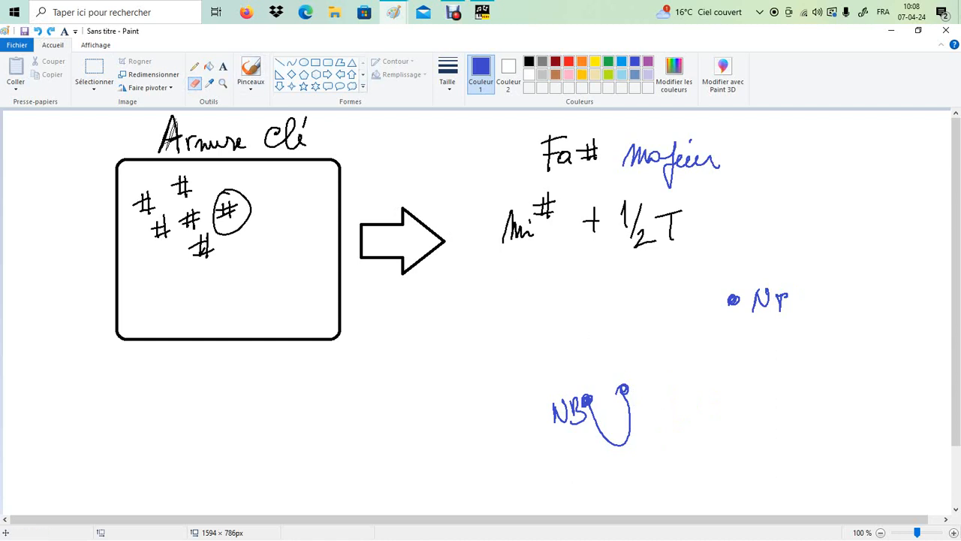
Draw a curve from the second dot to a third dot and label both curves "1T".
click(194, 66)
mouse_move(624, 392)
mouse_down()
mouse_move(647, 422)
mouse_move(671, 418)
mouse_move(659, 373)
mouse_up()
mouse_move(628, 457)
mouse_down()
mouse_move(633, 467)
mouse_move(653, 449)
mouse_up()
drag(650, 450, 650, 464)
mouse_move(669, 435)
mouse_down()
mouse_move(674, 444)
mouse_move(698, 420)
mouse_up()
drag(690, 427, 692, 443)
Draw a pointed peak from the third dot to the fourth note and label it "1/2T".
drag(659, 371, 680, 358)
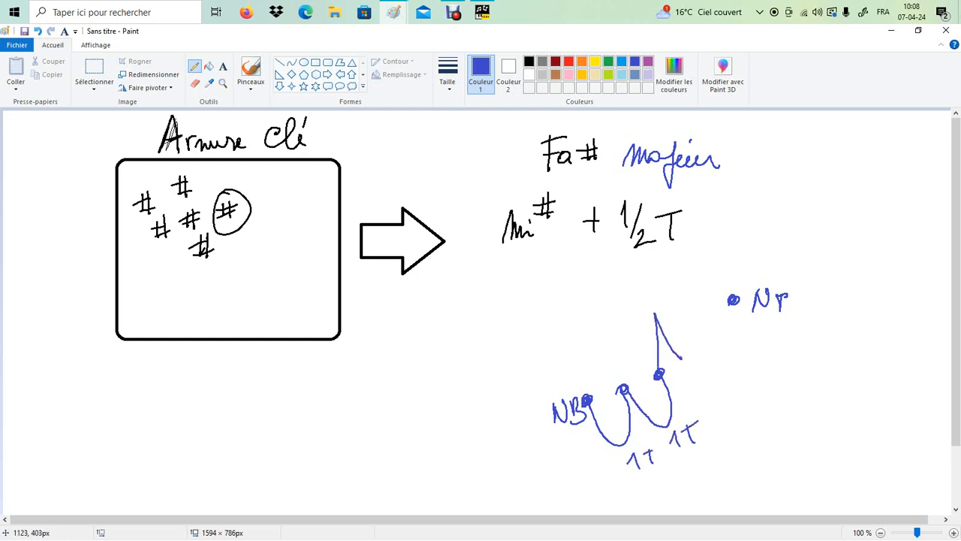
drag(622, 303, 624, 319)
mouse_move(635, 309)
mouse_down()
mouse_move(626, 334)
mouse_move(641, 337)
mouse_up()
mouse_move(643, 301)
mouse_down()
mouse_move(644, 325)
mouse_move(650, 300)
mouse_up()
Draw a curve from the fourth to the fifth note dot and erase the separate upper dot with its label.
mouse_move(683, 356)
mouse_down()
mouse_move(695, 375)
mouse_move(725, 352)
mouse_up()
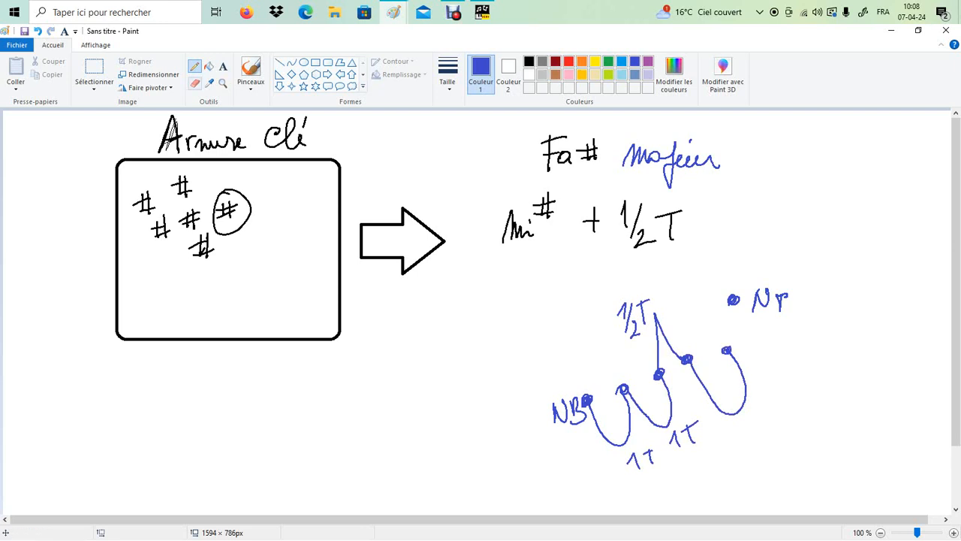
click(195, 83)
mouse_move(731, 300)
mouse_down()
mouse_move(743, 293)
mouse_move(770, 312)
mouse_move(752, 330)
mouse_move(776, 386)
mouse_move(783, 328)
mouse_up()
Extend the blue scale path through the sixth and seventh dots and finish with a pointed peak labelled "1/2T".
click(194, 66)
mouse_move(797, 366)
mouse_down()
mouse_move(842, 319)
mouse_move(814, 257)
mouse_move(864, 297)
mouse_up()
drag(831, 251, 838, 258)
mouse_move(846, 238)
mouse_down()
mouse_move(840, 262)
mouse_move(862, 275)
mouse_up()
mouse_move(868, 244)
mouse_down()
mouse_move(869, 263)
mouse_move(877, 239)
mouse_up()
Label the three upper curves "1T" and mark the path's final note with a dot labelled "NH".
drag(748, 434, 747, 450)
mouse_move(769, 426)
mouse_down()
mouse_move(767, 441)
mouse_move(778, 419)
mouse_move(797, 412)
mouse_move(798, 424)
mouse_up()
mouse_move(789, 416)
mouse_down()
mouse_move(797, 405)
mouse_move(813, 414)
mouse_up()
drag(805, 397, 846, 387)
mouse_move(856, 368)
mouse_down()
mouse_move(855, 388)
mouse_move(865, 363)
mouse_up()
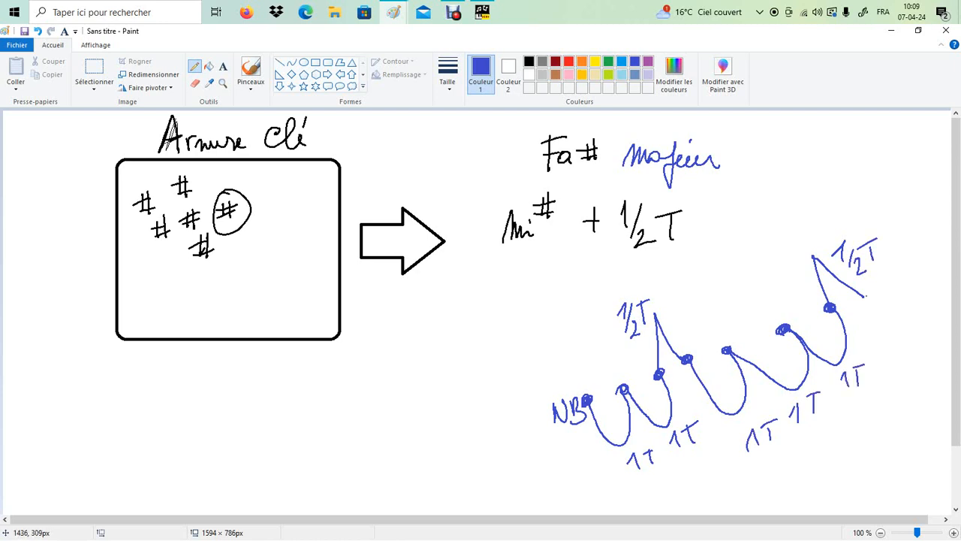
drag(865, 296, 864, 298)
mouse_move(882, 315)
mouse_down()
mouse_move(881, 340)
mouse_move(899, 305)
mouse_move(907, 330)
mouse_move(913, 302)
mouse_up()
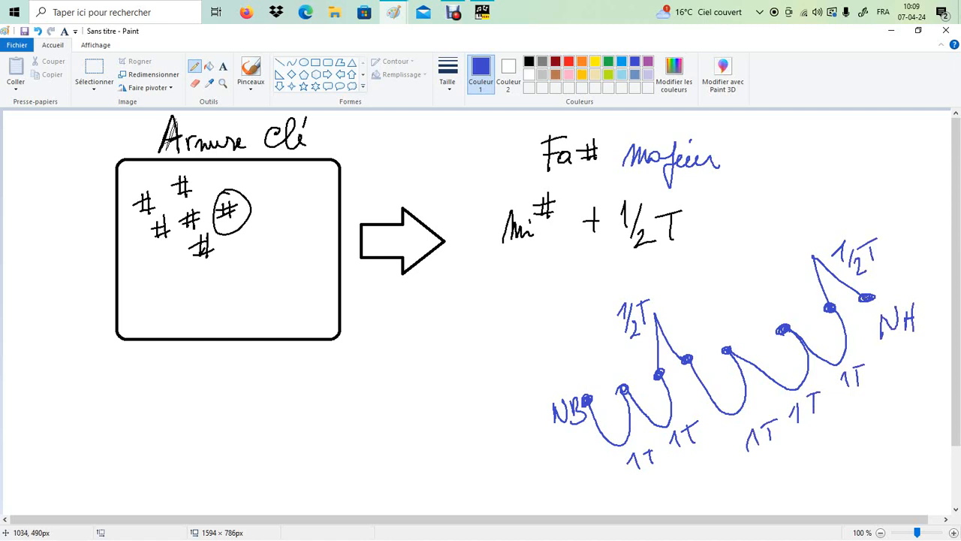
Circle the note dots in blue and retrace the descending scale in purple, with an arrow from "Aigu" to "Médium".
mouse_move(593, 403)
mouse_down()
mouse_move(608, 387)
mouse_move(826, 316)
mouse_move(860, 290)
mouse_move(871, 295)
mouse_move(829, 310)
mouse_move(734, 309)
mouse_move(519, 385)
mouse_move(540, 383)
mouse_up()
click(649, 61)
mouse_move(794, 245)
mouse_down()
mouse_move(802, 213)
mouse_move(810, 245)
mouse_move(826, 225)
mouse_move(848, 224)
mouse_up()
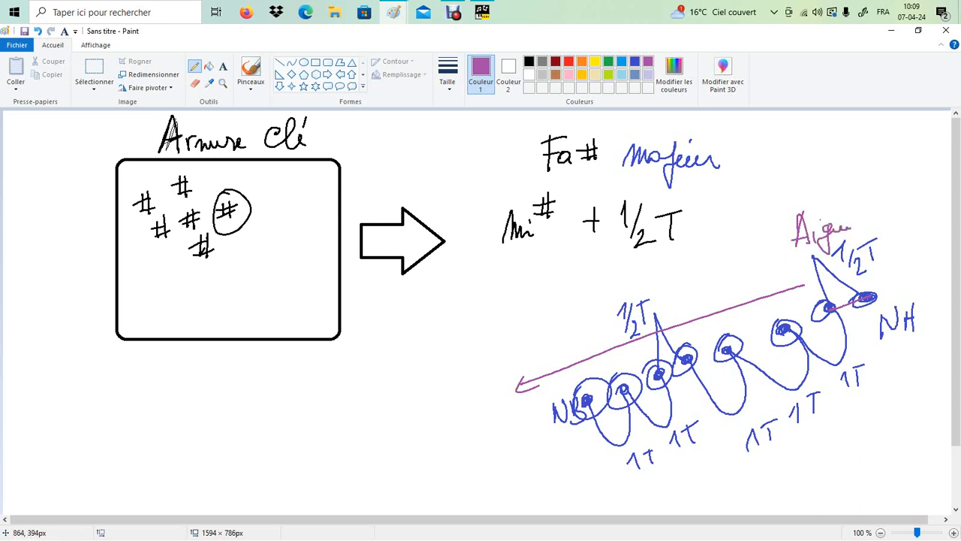
mouse_move(500, 340)
mouse_down()
mouse_move(505, 365)
mouse_move(535, 347)
mouse_move(593, 339)
mouse_up()
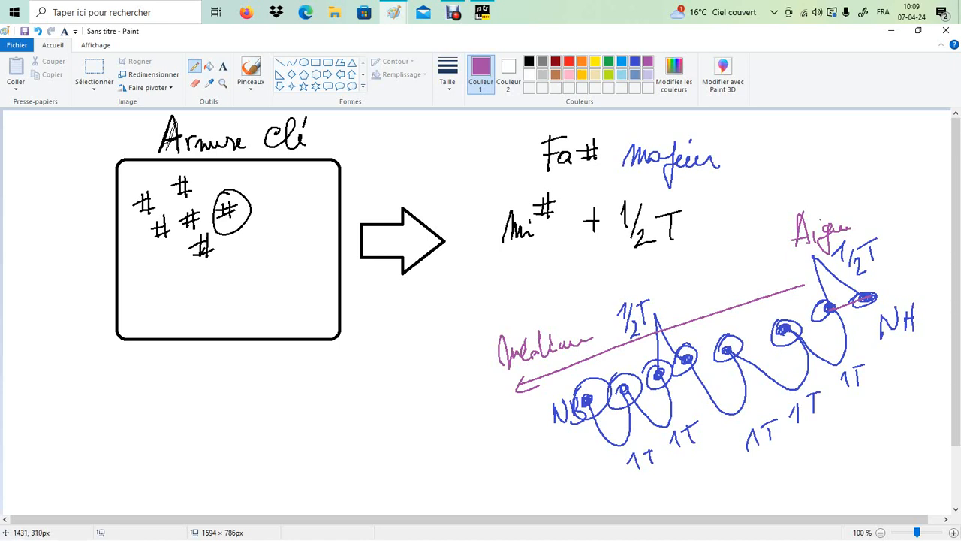
mouse_move(863, 298)
mouse_down()
mouse_move(826, 307)
mouse_move(798, 388)
mouse_move(736, 346)
mouse_move(683, 363)
mouse_move(655, 322)
mouse_move(659, 375)
mouse_move(631, 428)
mouse_move(593, 406)
mouse_up()
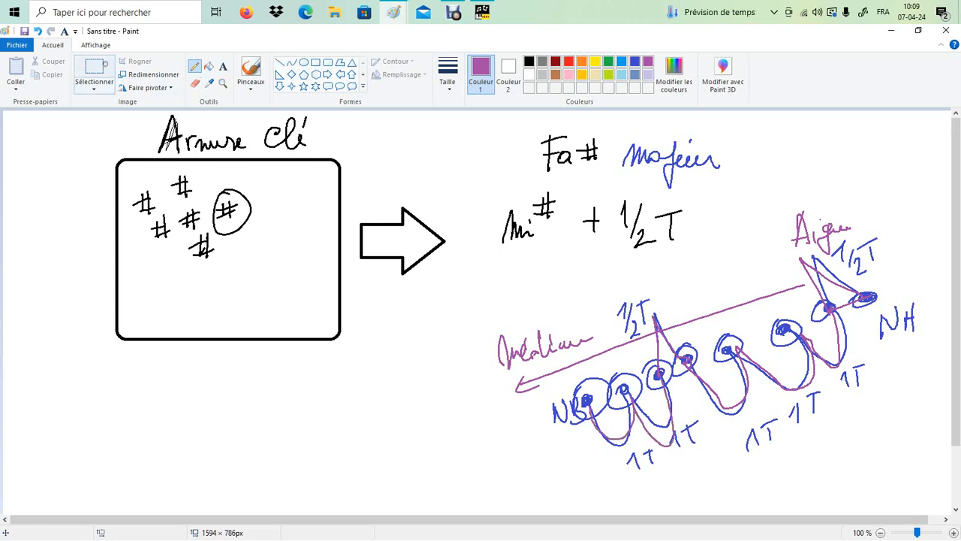
Clear the whole scale diagram, including the leftover "Aigu" and "1/2T" writing near its upper end.
click(102, 66)
drag(485, 271, 950, 494)
key(Delete)
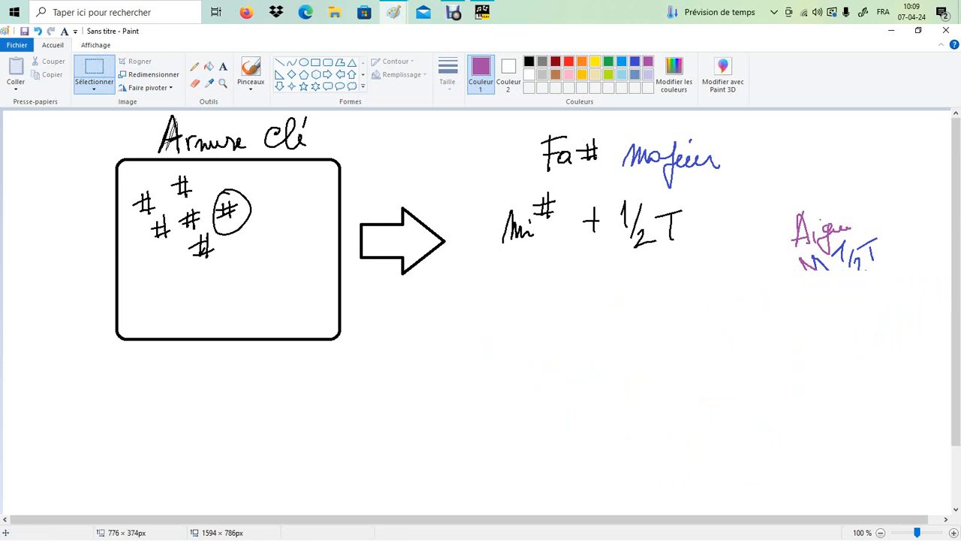
drag(751, 189, 922, 352)
key(Delete)
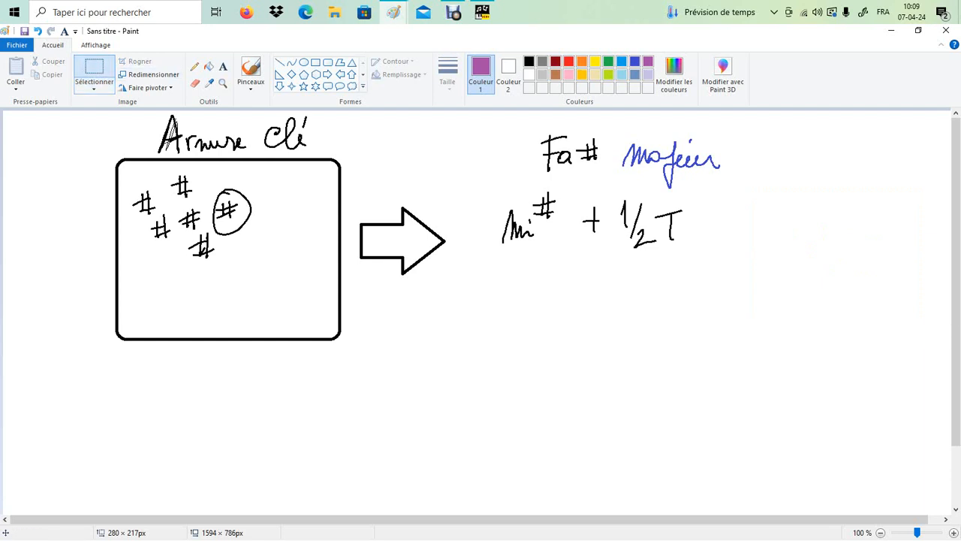
Erase the handwritten "mi# + 1/2 T" line below the "Fa# majeur" title.
click(95, 69)
drag(491, 186, 730, 330)
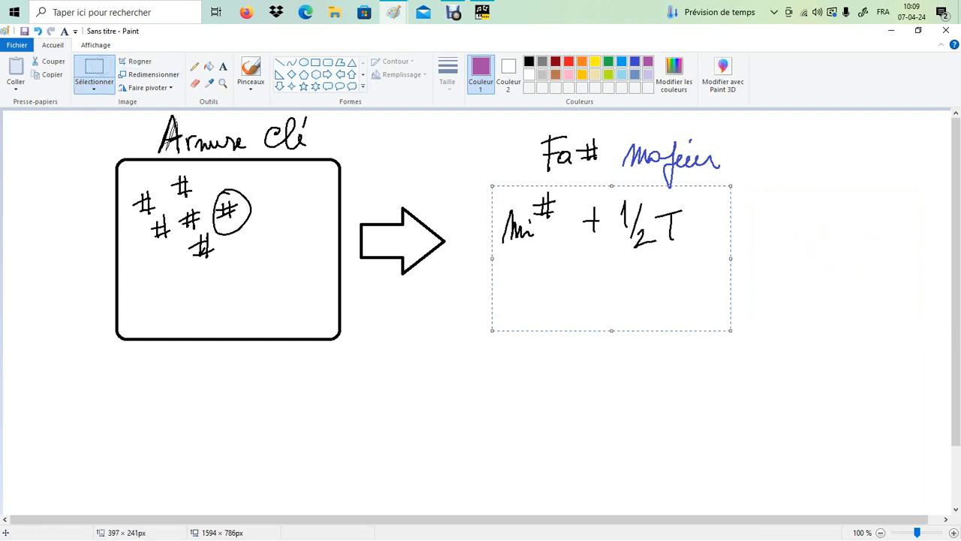
key(Delete)
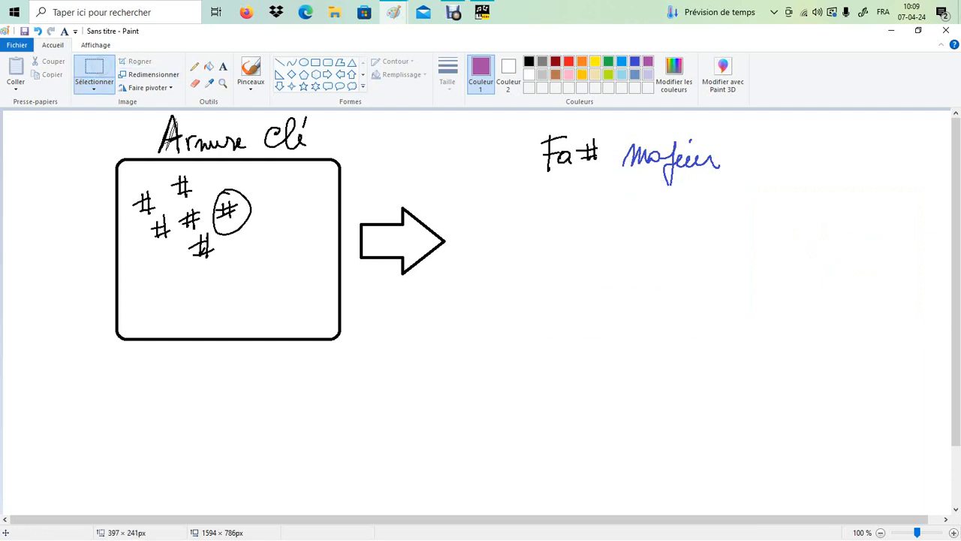
Fill the right-pointing arrow beside the key signature box with gold.
click(581, 74)
click(208, 66)
click(391, 241)
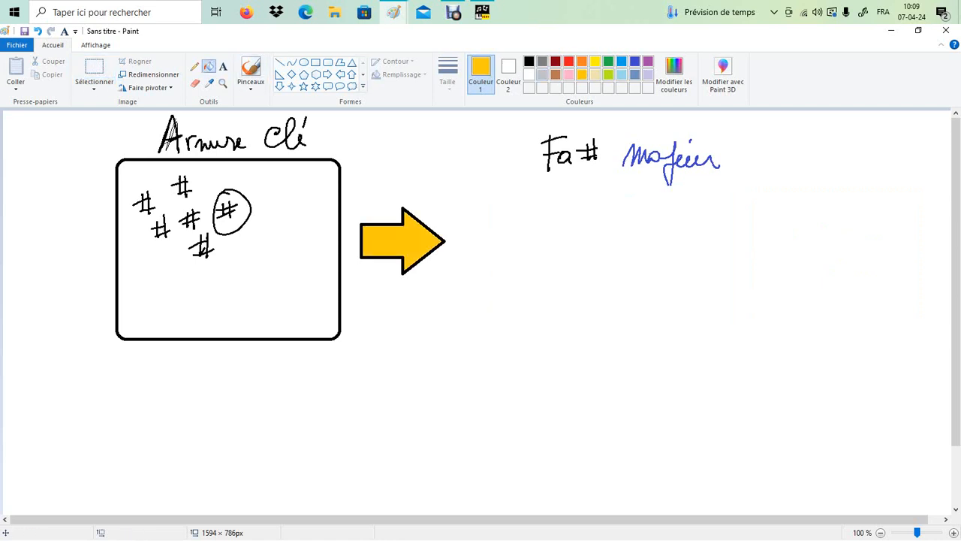
Draw an empty black left-pointing block arrow well below the gold arrow.
click(528, 61)
click(195, 66)
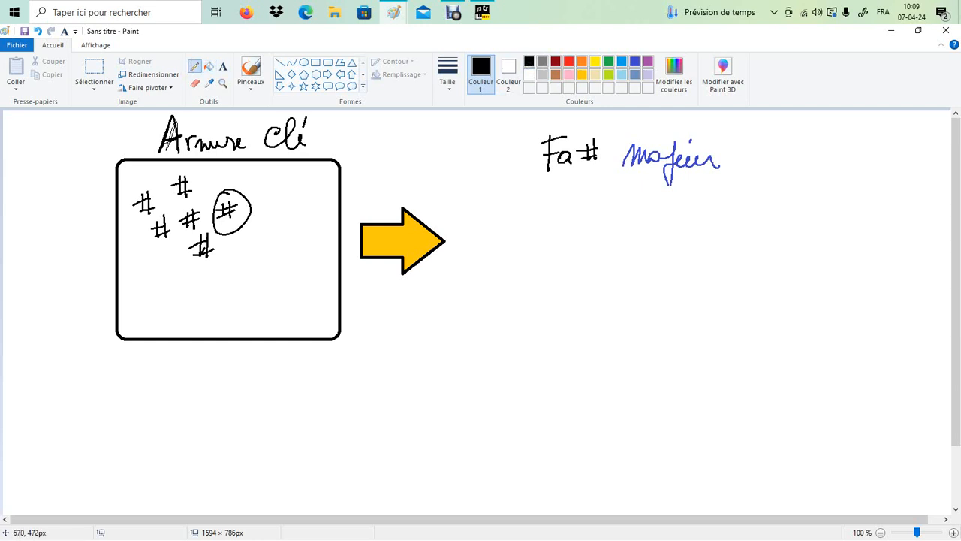
click(340, 74)
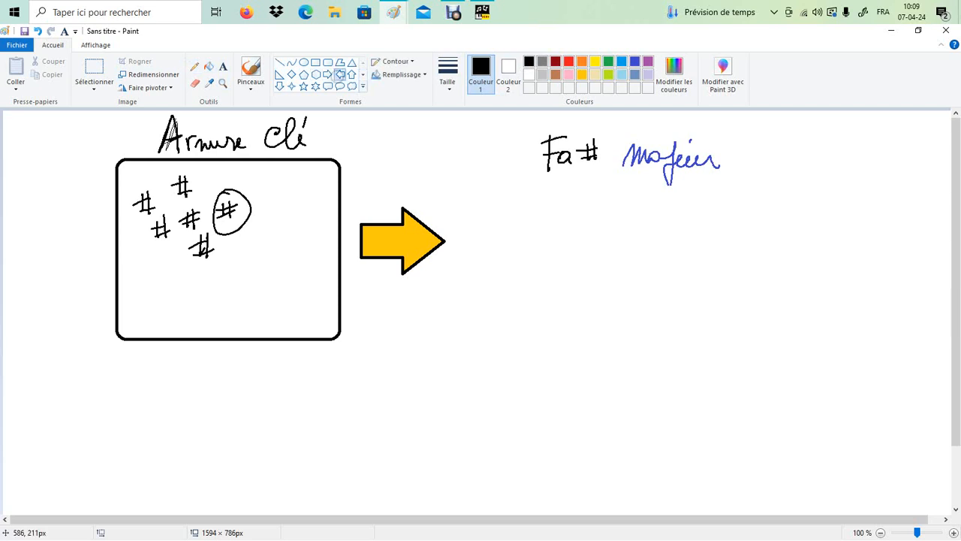
drag(358, 385, 450, 468)
click(502, 446)
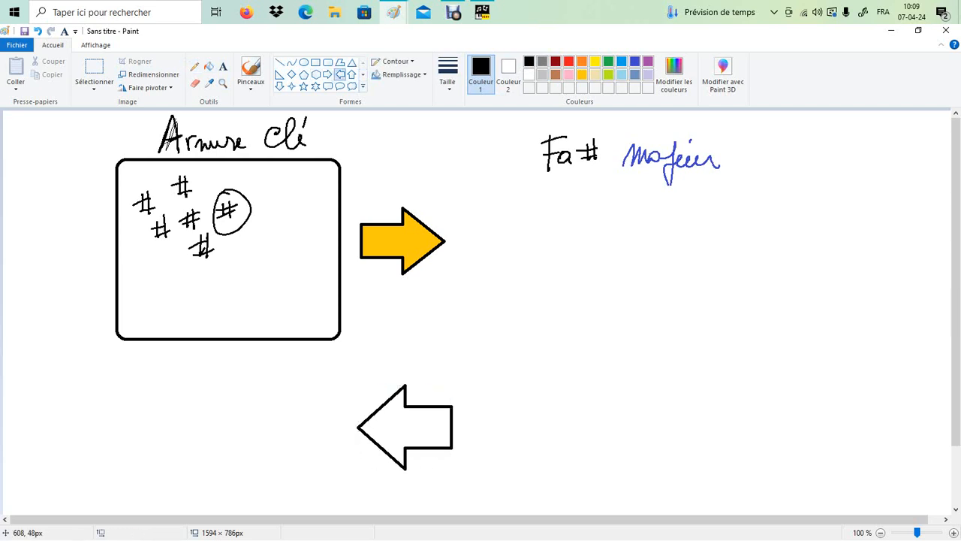
Handwrite "Fa# majeur" in black to the right of the left-pointing arrow.
click(195, 67)
mouse_move(526, 380)
mouse_down()
mouse_move(525, 419)
mouse_move(541, 388)
mouse_up()
drag(516, 409, 572, 414)
mouse_move(566, 390)
mouse_down()
mouse_move(582, 410)
mouse_move(612, 382)
mouse_move(644, 404)
mouse_move(647, 455)
mouse_move(675, 405)
mouse_move(703, 414)
mouse_up()
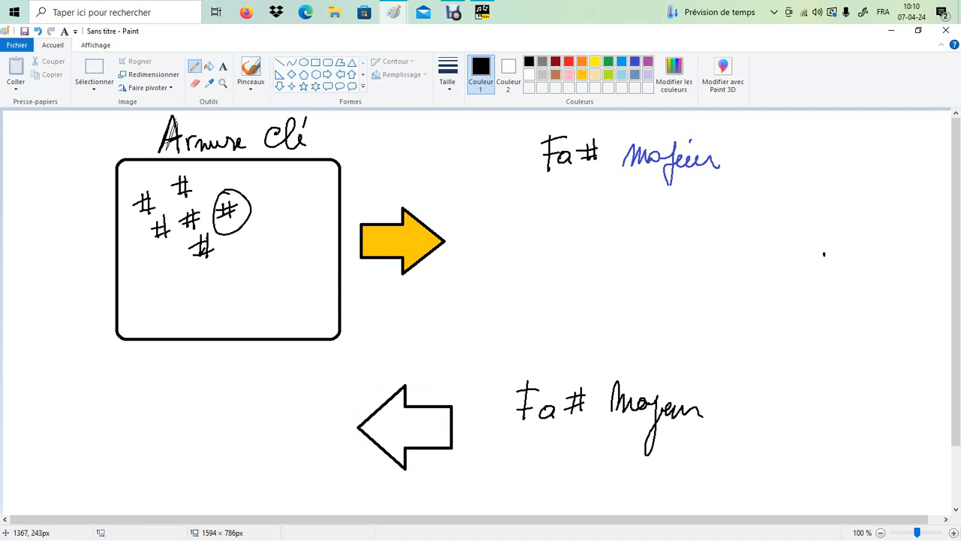
Handwrite "mi#" and "Fa#" side by side above the lower "Fa# majeur" and join them with a V beneath.
mouse_move(823, 255)
mouse_down()
mouse_move(823, 268)
mouse_move(866, 270)
mouse_move(777, 293)
mouse_up()
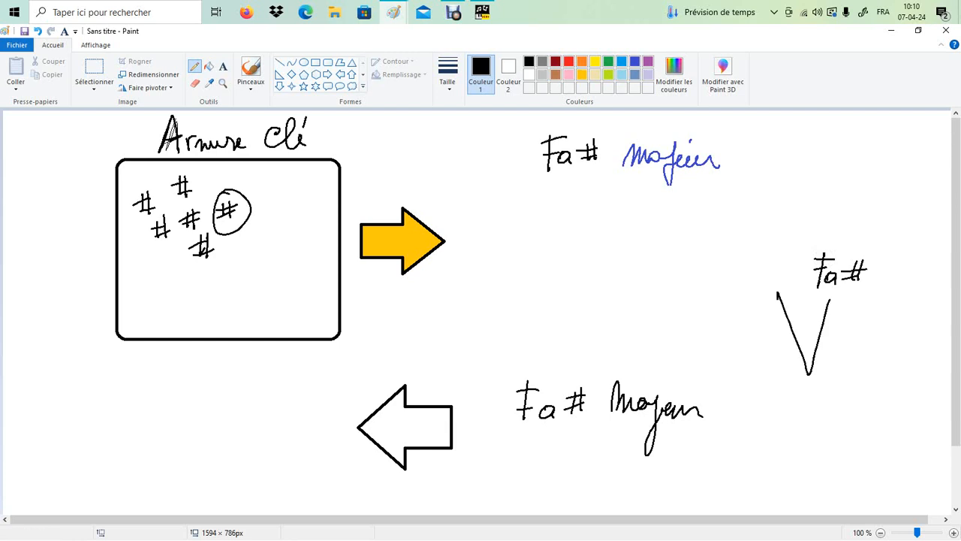
mouse_move(730, 256)
mouse_down()
mouse_move(758, 283)
mouse_move(775, 284)
mouse_up()
drag(784, 255, 783, 282)
drag(770, 271, 788, 277)
Handwrite "mi#" in black just left of the left-pointing arrow's tip.
mouse_move(251, 393)
mouse_down()
mouse_move(253, 412)
mouse_move(275, 411)
mouse_up()
drag(275, 388, 286, 412)
mouse_move(294, 384)
mouse_down()
mouse_move(293, 411)
mouse_move(302, 392)
mouse_up()
drag(286, 404, 308, 398)
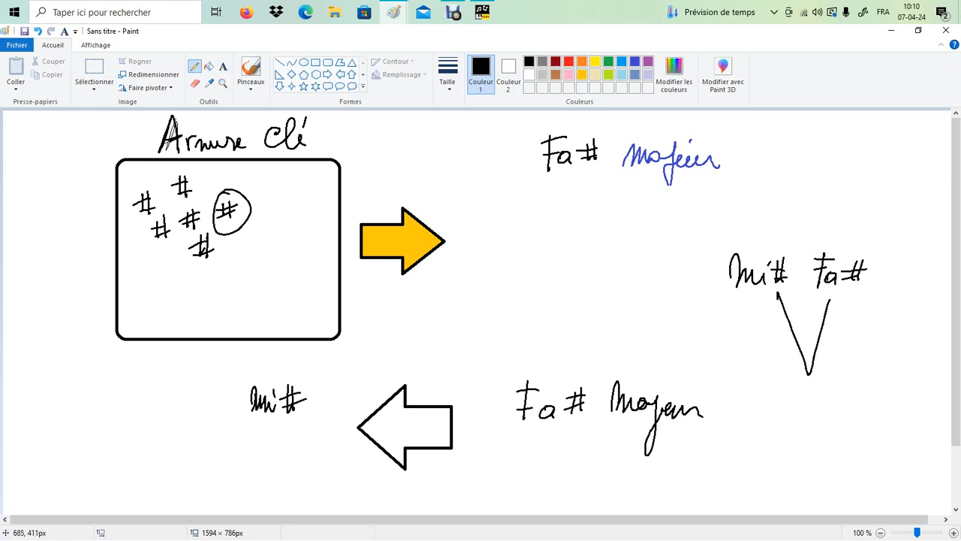
Draw two linked arcs running leftward from under the lower "mi#" and label each one "1Q".
drag(272, 431, 204, 414)
mouse_move(256, 494)
mouse_down()
mouse_move(263, 485)
mouse_move(263, 502)
mouse_up()
drag(283, 481, 291, 502)
drag(205, 414, 135, 421)
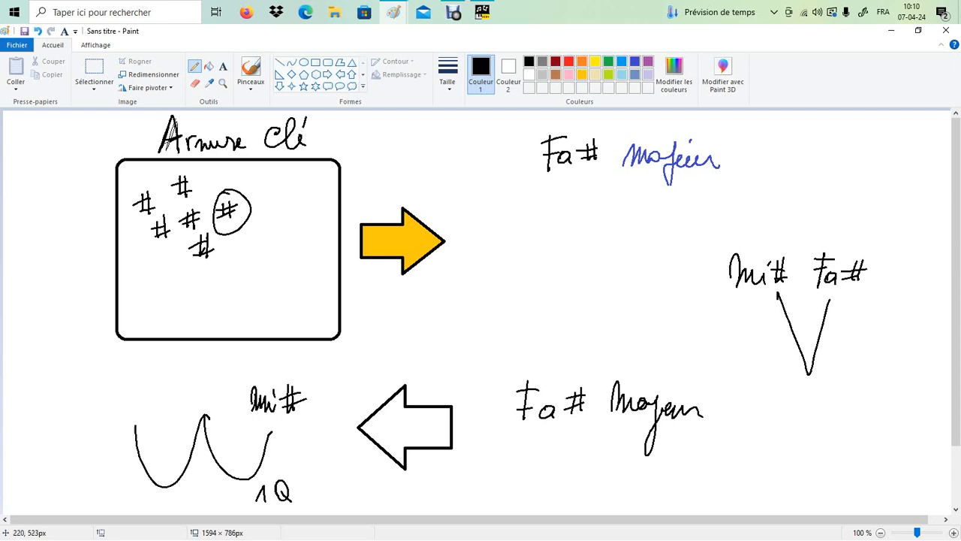
mouse_move(173, 498)
mouse_down()
mouse_move(178, 489)
mouse_move(178, 507)
mouse_up()
drag(194, 487, 195, 487)
Name the left ends of the two arcs "La#" and "ré#".
mouse_move(193, 366)
mouse_down()
mouse_move(195, 403)
mouse_move(213, 402)
mouse_up()
mouse_move(220, 379)
mouse_down()
mouse_move(218, 399)
mouse_move(222, 385)
mouse_up()
drag(207, 396, 218, 392)
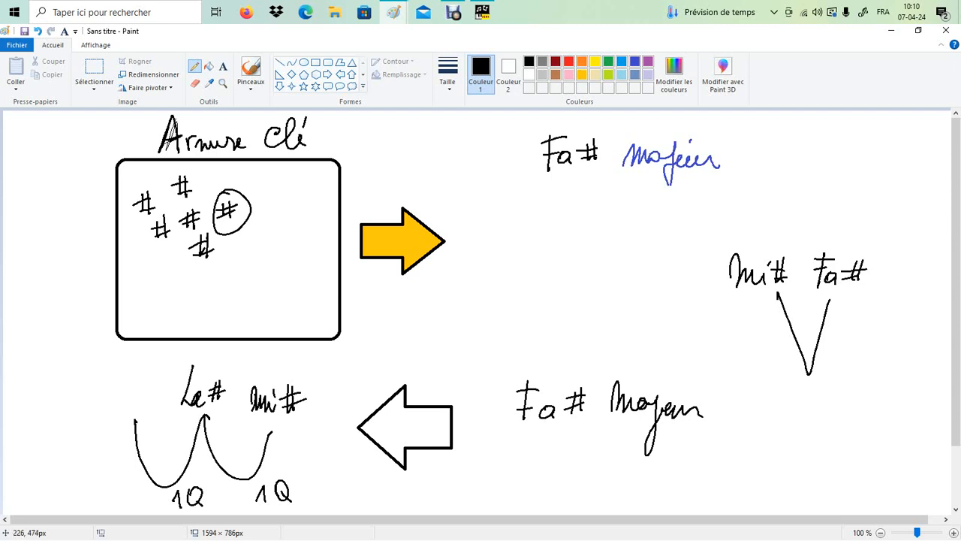
mouse_move(118, 405)
mouse_down()
mouse_move(129, 389)
mouse_move(140, 400)
mouse_move(137, 391)
mouse_up()
drag(152, 385, 157, 406)
drag(146, 397, 159, 395)
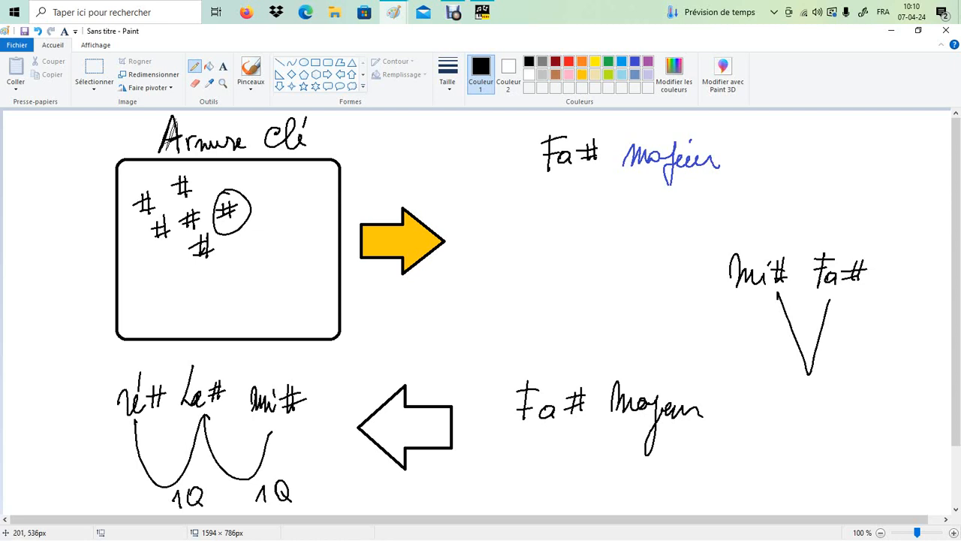
Continue the chain with two more arcs leftward, writing "sol#" and "do#" above them.
mouse_move(118, 431)
mouse_down()
mouse_move(75, 444)
mouse_move(74, 435)
mouse_up()
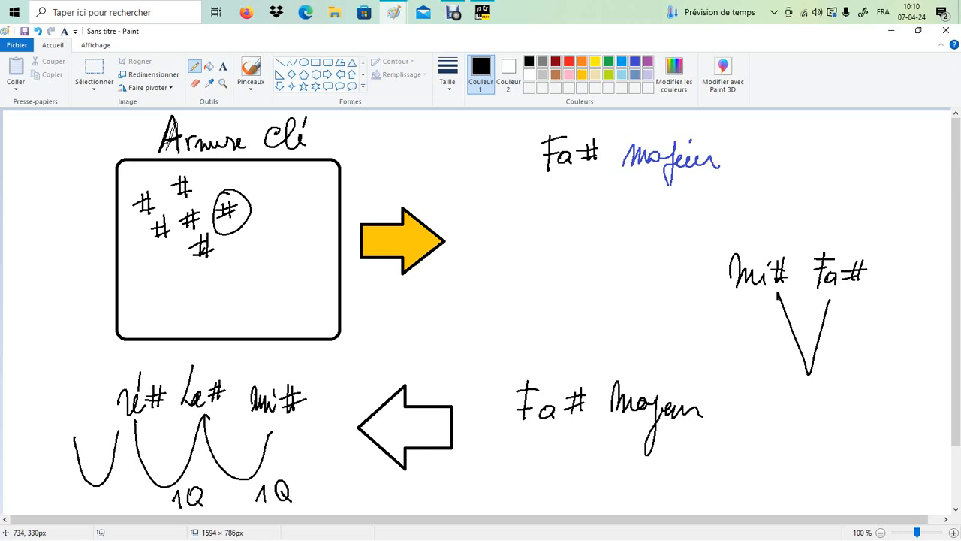
mouse_move(66, 386)
mouse_down()
mouse_move(53, 413)
mouse_move(66, 414)
mouse_up()
drag(71, 412, 93, 410)
mouse_move(104, 387)
mouse_down()
mouse_move(102, 410)
mouse_move(108, 395)
mouse_up()
drag(90, 402, 109, 401)
mouse_move(71, 435)
mouse_down()
mouse_move(51, 485)
mouse_move(20, 440)
mouse_up()
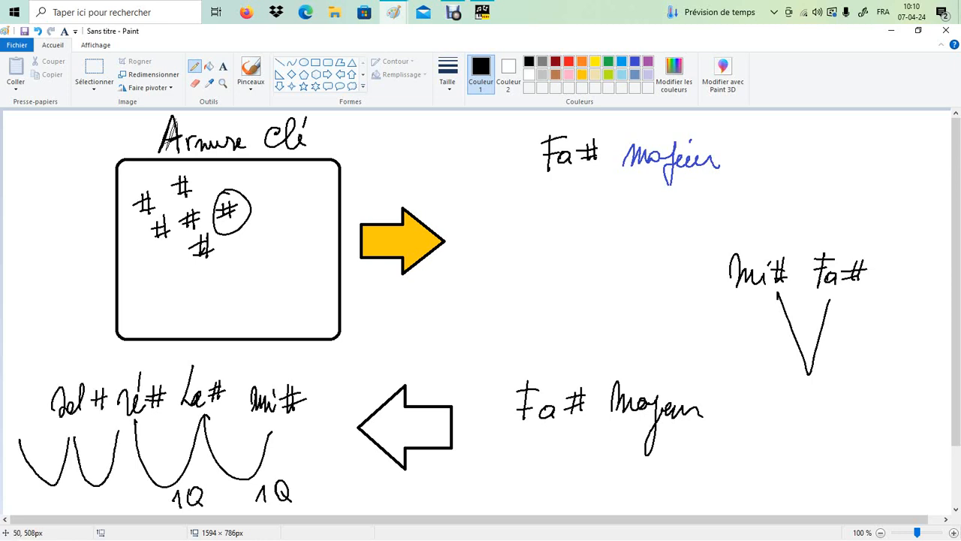
mouse_move(29, 403)
mouse_down()
mouse_move(30, 417)
mouse_move(34, 406)
mouse_up()
drag(42, 374, 41, 390)
mouse_move(47, 371)
mouse_down()
mouse_move(47, 386)
mouse_move(54, 376)
mouse_up()
drag(34, 383, 55, 382)
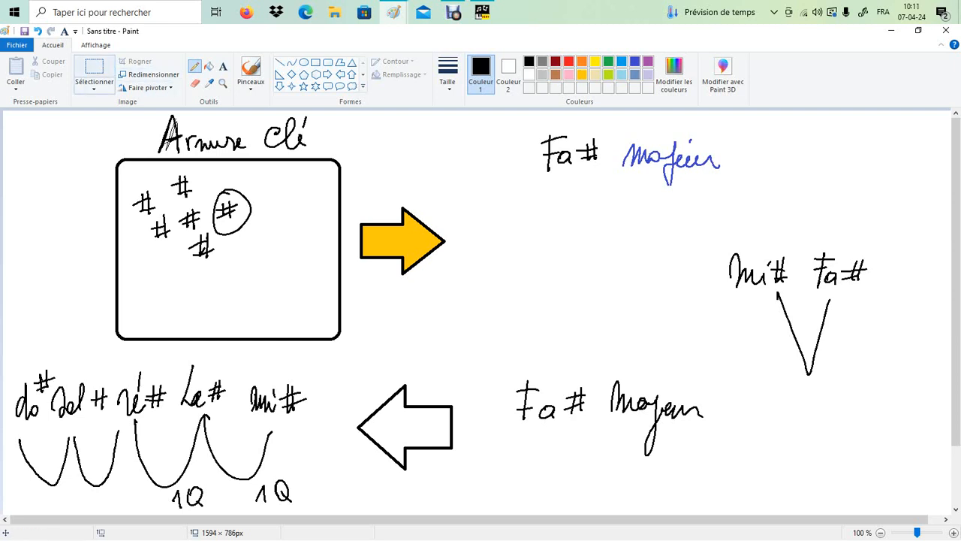
Move the lower row with the note chain, left-pointing arrow and "Fa# majeur" to the right to free space.
click(94, 69)
mouse_move(6, 358)
mouse_down()
mouse_move(214, 482)
mouse_move(731, 513)
mouse_up()
mouse_move(586, 462)
mouse_down()
mouse_move(708, 467)
mouse_move(692, 469)
mouse_up()
click(644, 421)
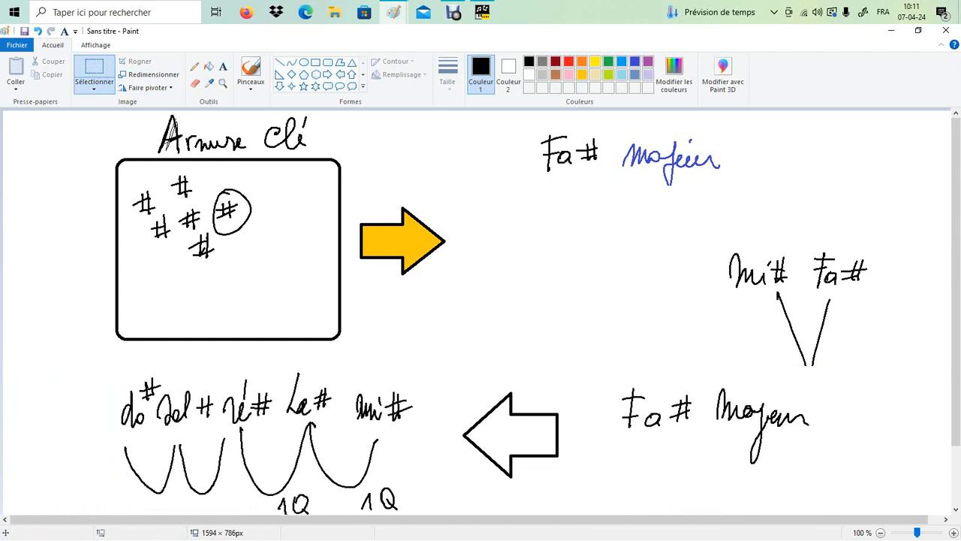
Label the two unlabelled arcs under "ré#", "sol#" and "do#" with "1Q".
click(194, 66)
mouse_move(211, 498)
mouse_down()
mouse_move(216, 512)
mouse_move(241, 490)
mouse_up()
drag(238, 497, 248, 501)
mouse_move(160, 498)
mouse_down()
mouse_move(165, 512)
mouse_move(180, 492)
mouse_up()
drag(179, 495, 181, 501)
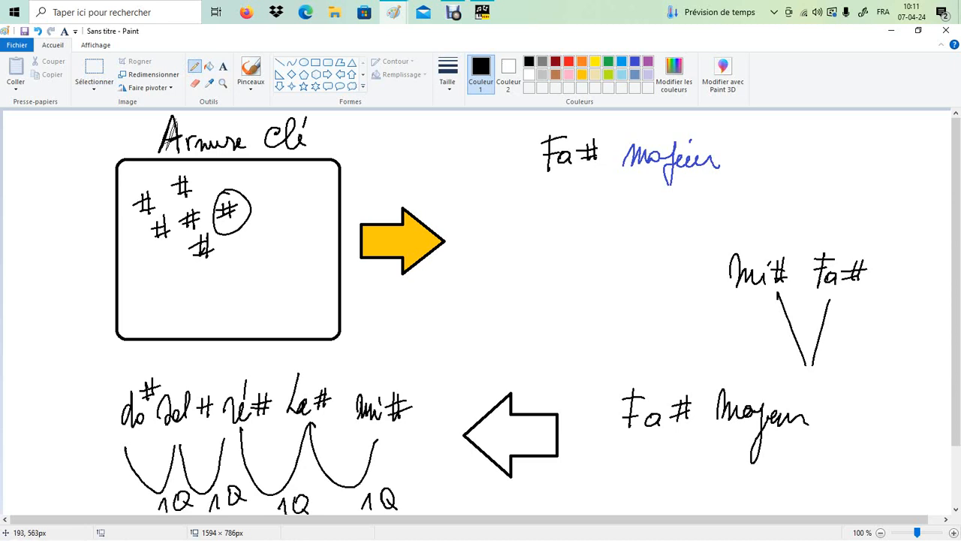
Add a fifth arc to the left of "do#" and write "Fa#" at its far end.
drag(120, 446, 60, 422)
mouse_move(49, 380)
mouse_down()
mouse_move(48, 407)
mouse_move(63, 383)
mouse_up()
drag(46, 398, 72, 411)
drag(76, 367, 78, 382)
drag(76, 374, 74, 387)
drag(67, 377, 88, 371)
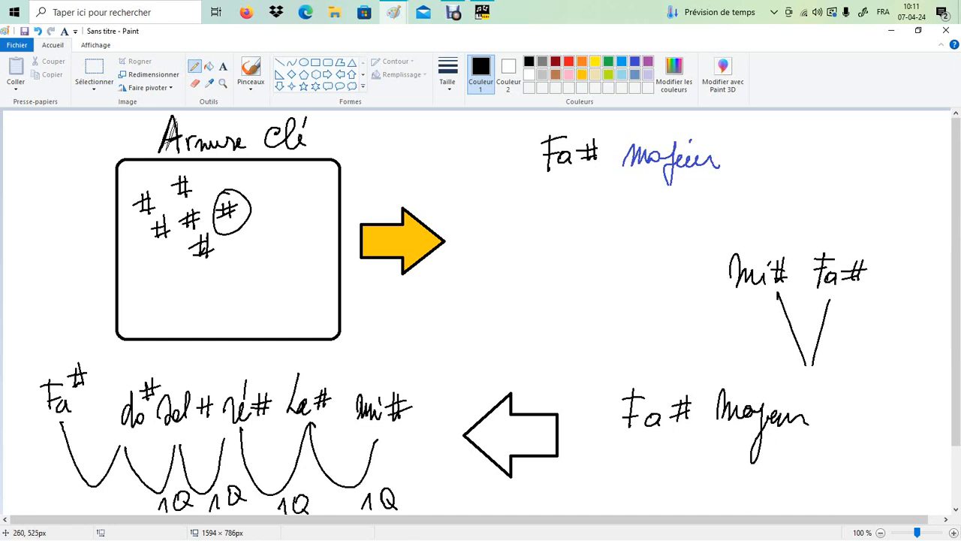
Label the last arc "-1Q" and put a minus sign before the other "1Q" labels.
drag(90, 501, 93, 512)
mouse_move(114, 495)
mouse_down()
mouse_move(110, 508)
mouse_move(123, 501)
mouse_move(81, 510)
mouse_up()
drag(199, 510, 272, 507)
drag(345, 507, 354, 507)
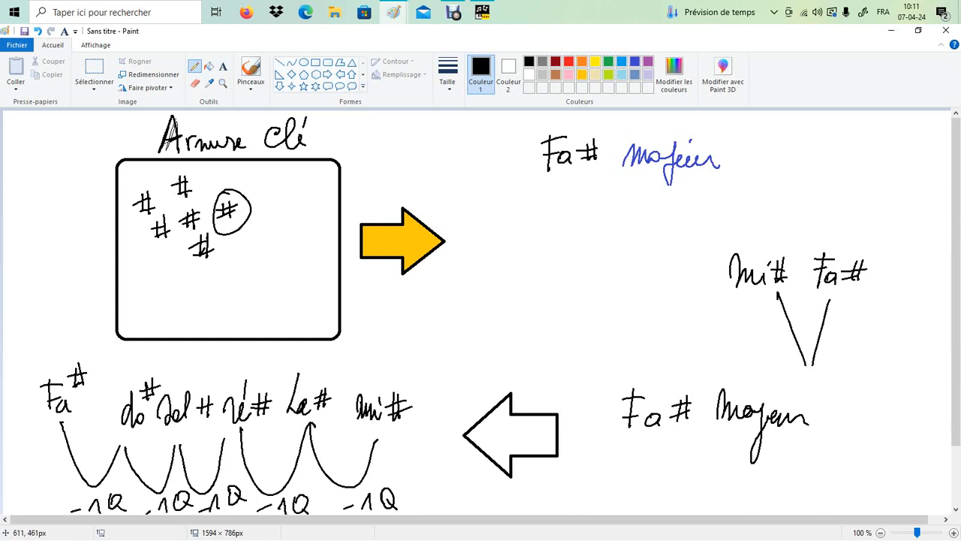
Circle "mi#" in the chain in black and the other five notes in purple.
drag(371, 380, 398, 383)
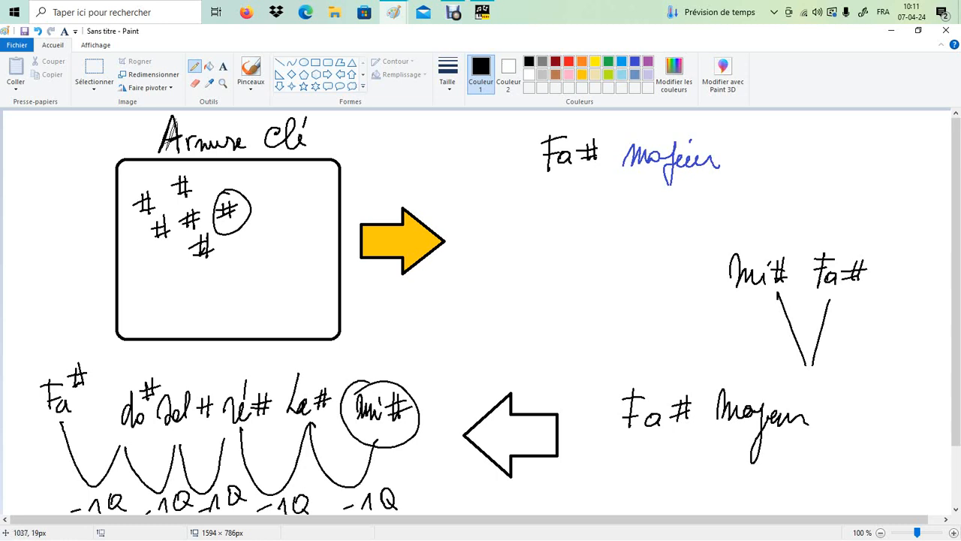
click(648, 61)
mouse_move(78, 350)
mouse_down()
mouse_move(63, 349)
mouse_move(78, 351)
mouse_up()
drag(169, 373, 132, 366)
mouse_move(150, 372)
mouse_down()
mouse_move(196, 390)
mouse_move(154, 374)
mouse_up()
drag(232, 369, 226, 372)
mouse_move(293, 367)
mouse_down()
mouse_move(293, 437)
mouse_move(294, 368)
mouse_up()
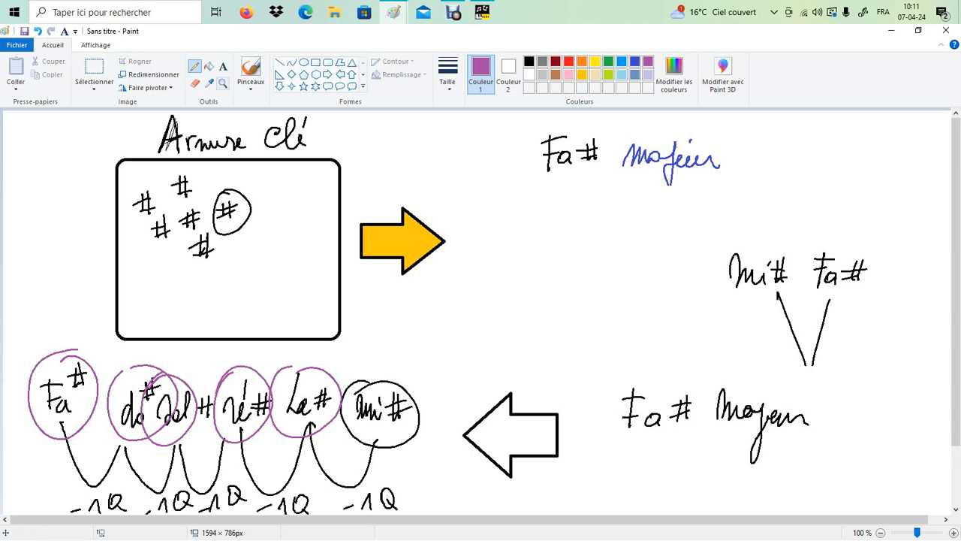
Handwrite "Tonalité :" in purple before the upper "Fa# majeur" and underline it.
mouse_move(444, 180)
mouse_down()
mouse_move(517, 171)
mouse_move(520, 147)
mouse_up()
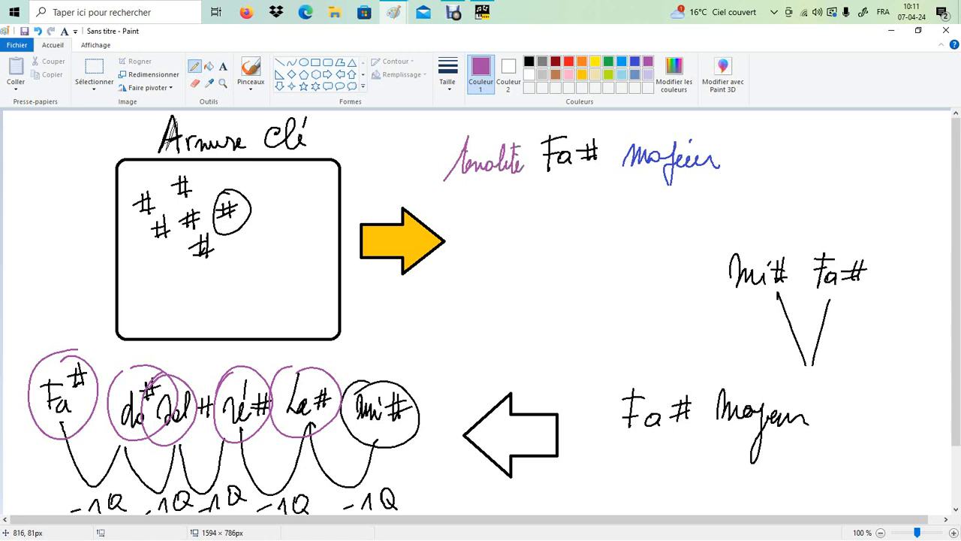
drag(456, 159, 473, 152)
drag(460, 186, 542, 177)
Handwrite "+1/2T" in purple above the gold arrow.
drag(381, 158, 379, 178)
mouse_move(369, 172)
mouse_down()
mouse_move(398, 174)
mouse_move(395, 191)
mouse_up()
mouse_move(402, 183)
mouse_down()
mouse_move(404, 196)
mouse_move(415, 194)
mouse_up()
drag(409, 163, 429, 160)
drag(418, 162, 418, 184)
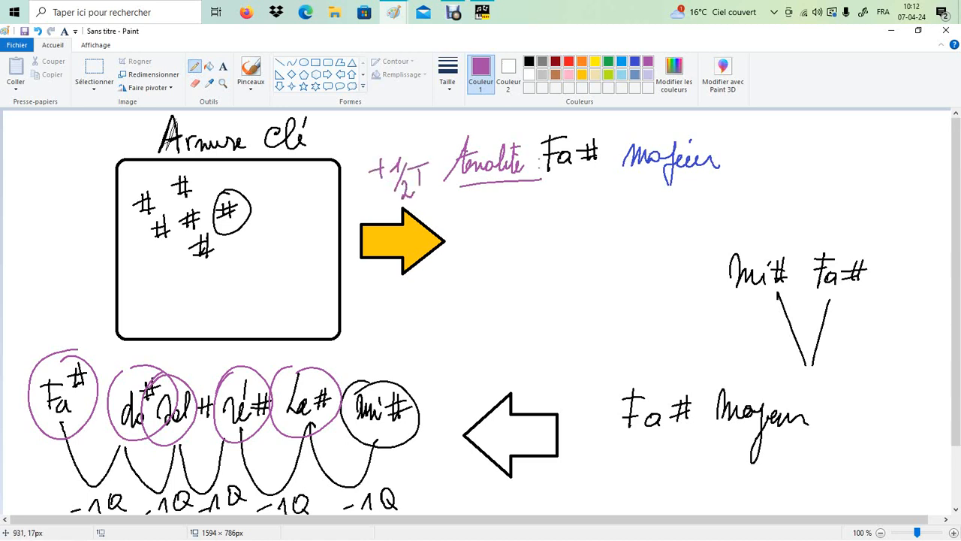
Handwrite "- 1/2 T" in purple above the left-pointing arrow.
drag(471, 376, 509, 372)
mouse_move(517, 353)
mouse_down()
mouse_move(505, 381)
mouse_move(536, 375)
mouse_up()
drag(529, 361, 552, 351)
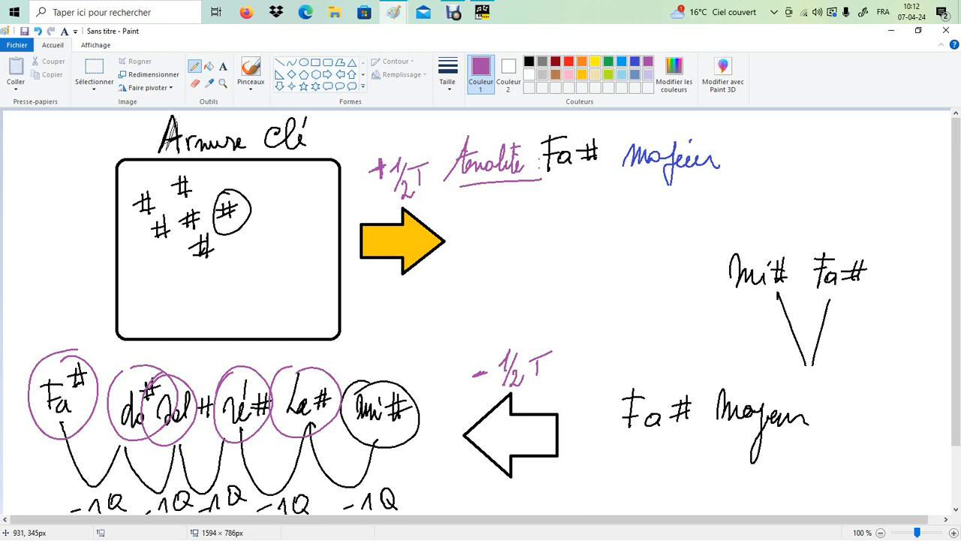
Emphasize the "mi# Fa#" pair in purple by circling both notes, retracing the V and adding short strokes below them.
mouse_move(798, 346)
mouse_down()
mouse_move(807, 373)
mouse_move(829, 302)
mouse_up()
drag(766, 241, 848, 229)
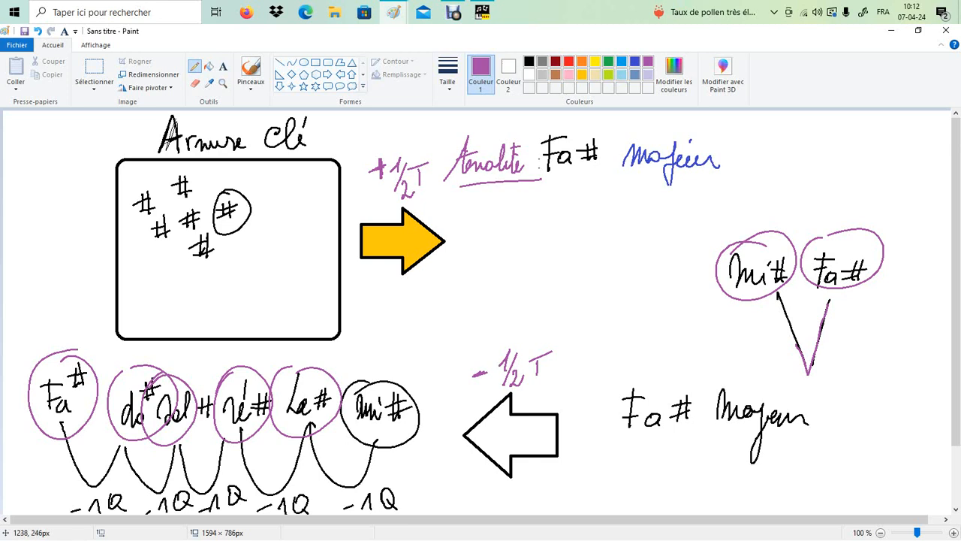
drag(728, 317, 831, 300)
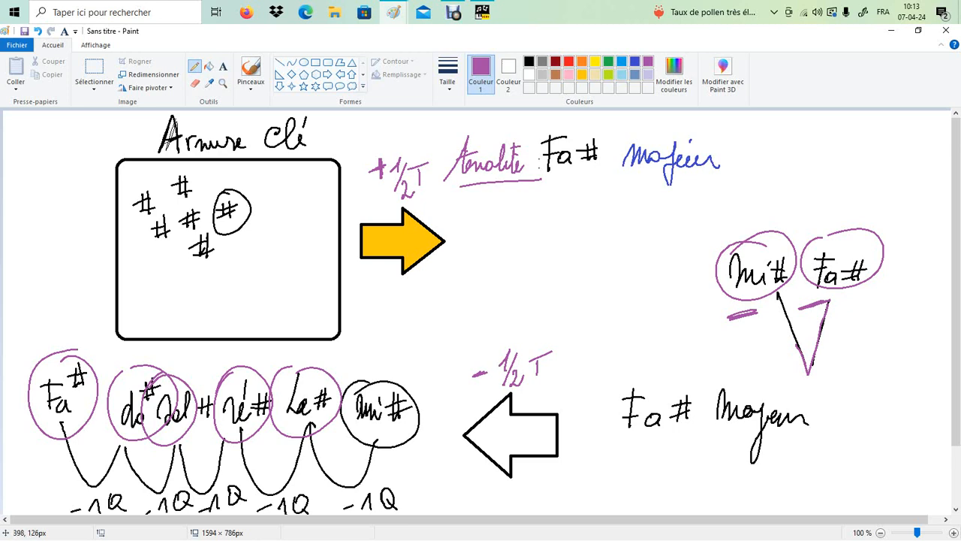
Handwrite "mi#" in purple above the circled sharp in the key signature box.
drag(238, 190, 270, 190)
mouse_move(264, 184)
mouse_down()
mouse_move(279, 180)
mouse_move(275, 201)
mouse_up()
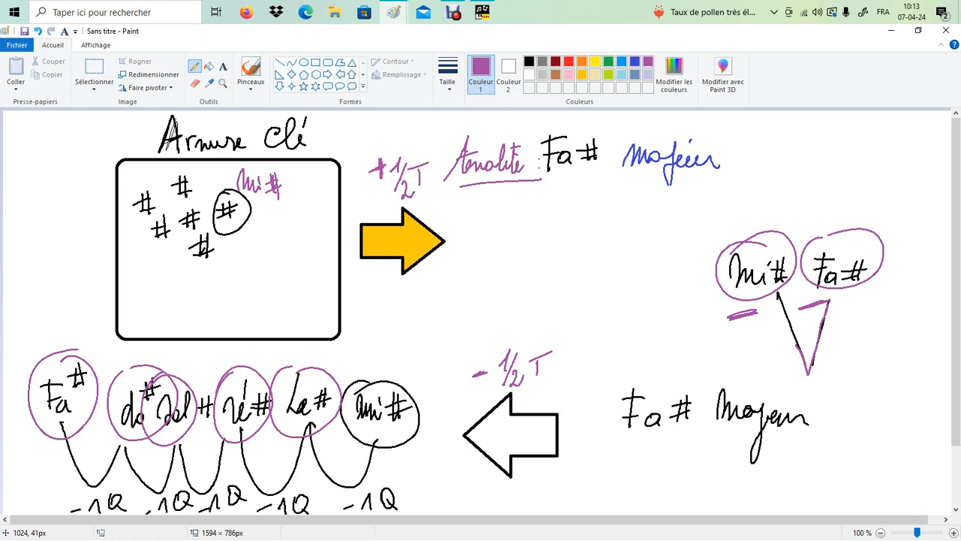
Switch to NoteWorthy Composer, accept the demo notice and reposition the Piano window in the lower part of the workspace.
click(482, 12)
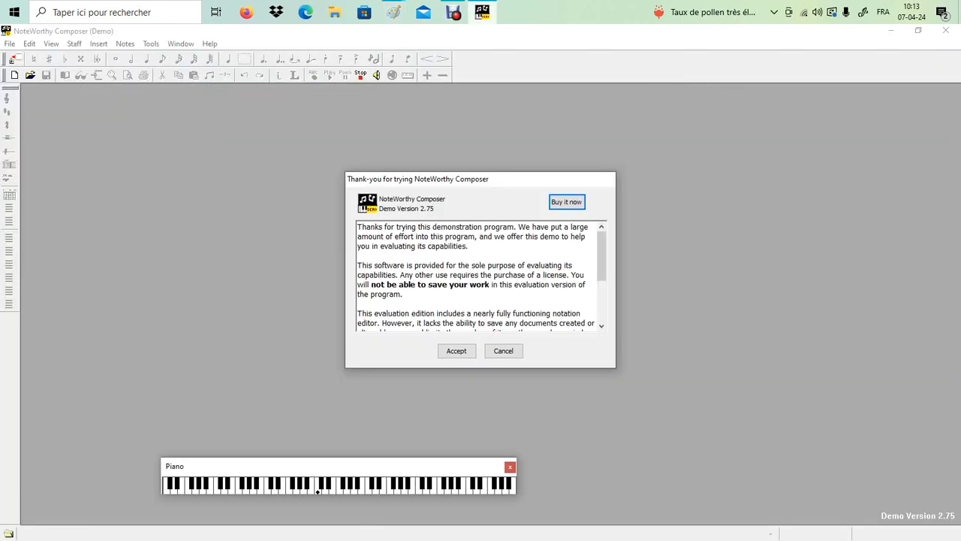
click(457, 350)
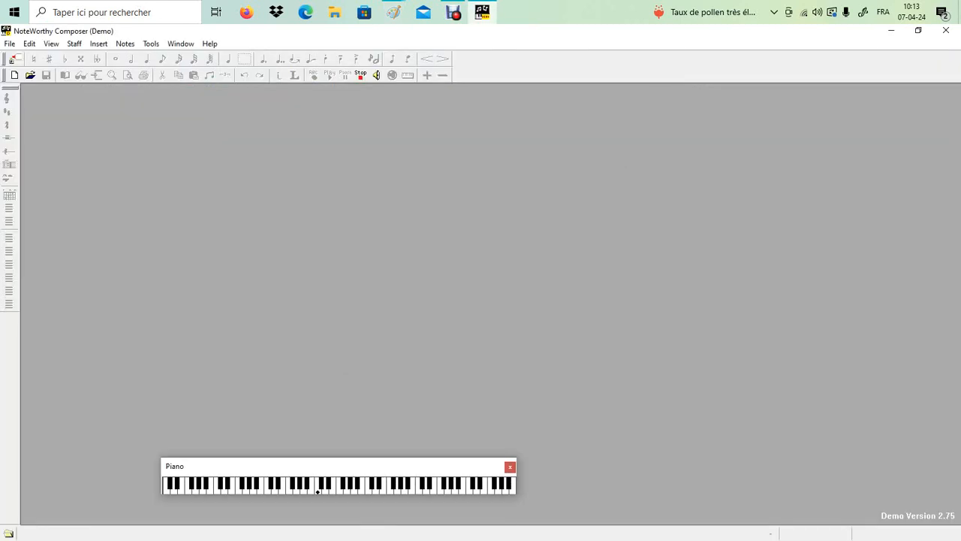
drag(338, 466, 385, 346)
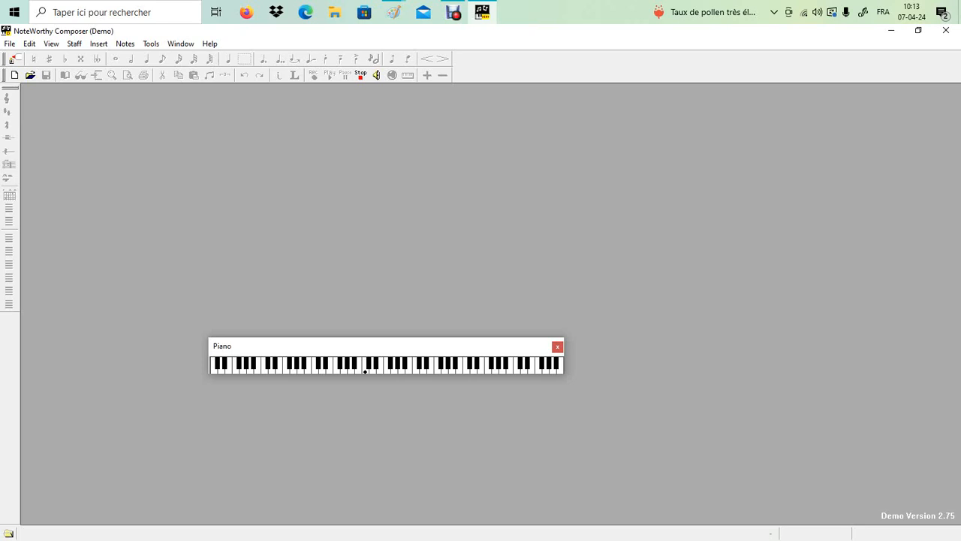
drag(385, 346, 332, 453)
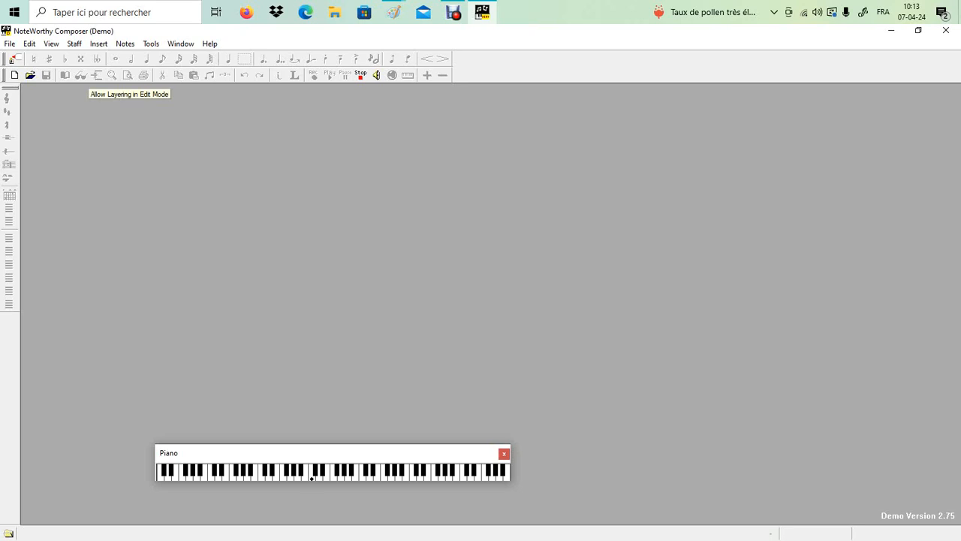
Create a new song from the PIANO template, keeping the default file information.
click(10, 44)
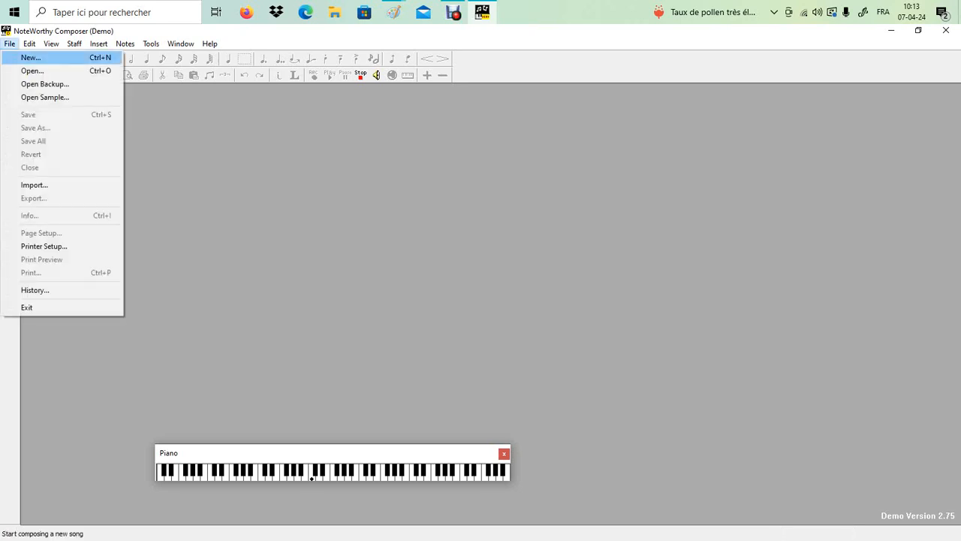
click(31, 58)
click(388, 218)
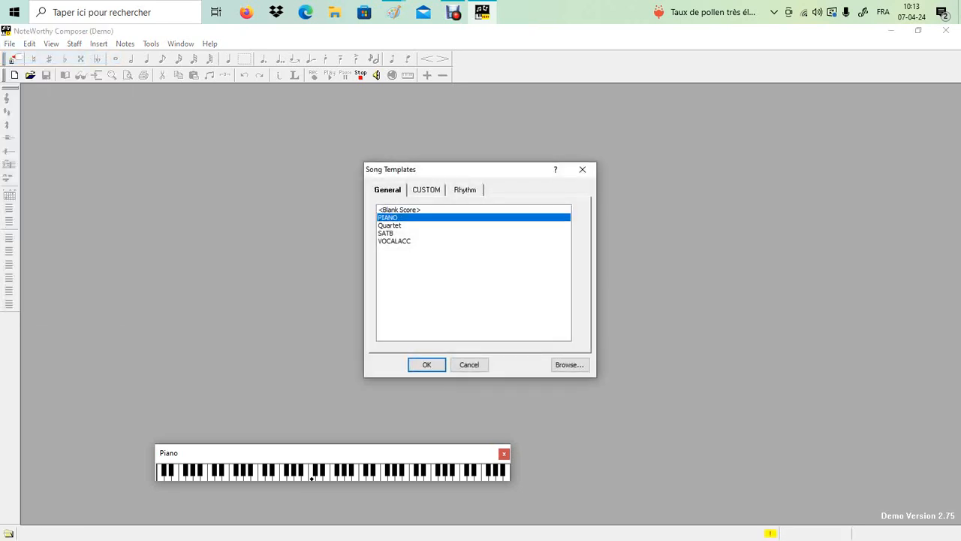
key(Return)
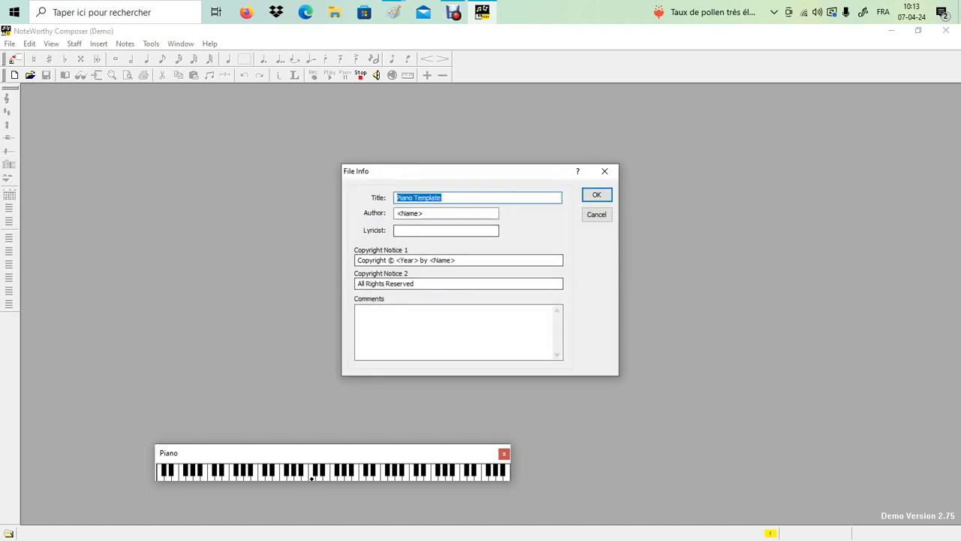
key(Return)
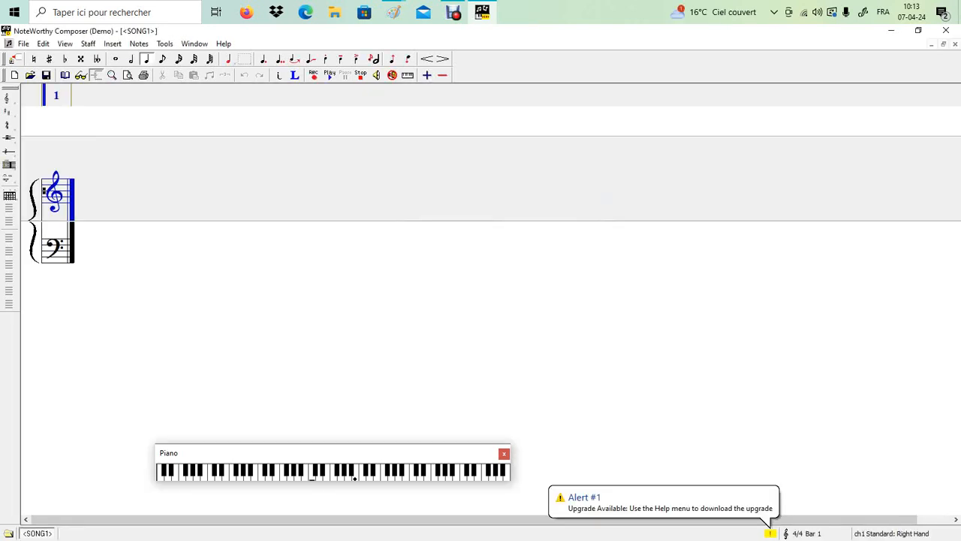
Insert the text "Gamme de Fa# Majeur" above the treble staff as the score's heading, keeping the Staff Italic font.
key(ctrl+plus)
key(ctrl+plus)
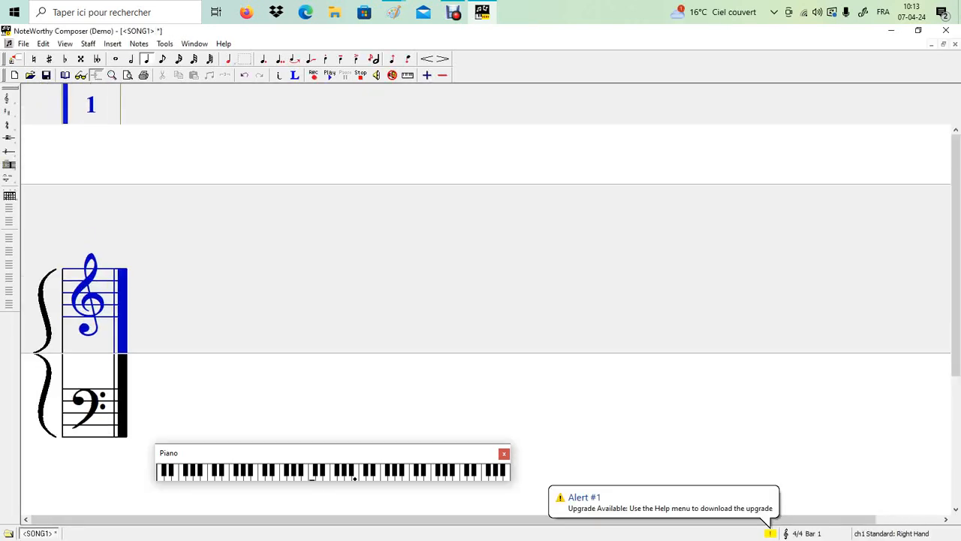
click(111, 149)
click(112, 43)
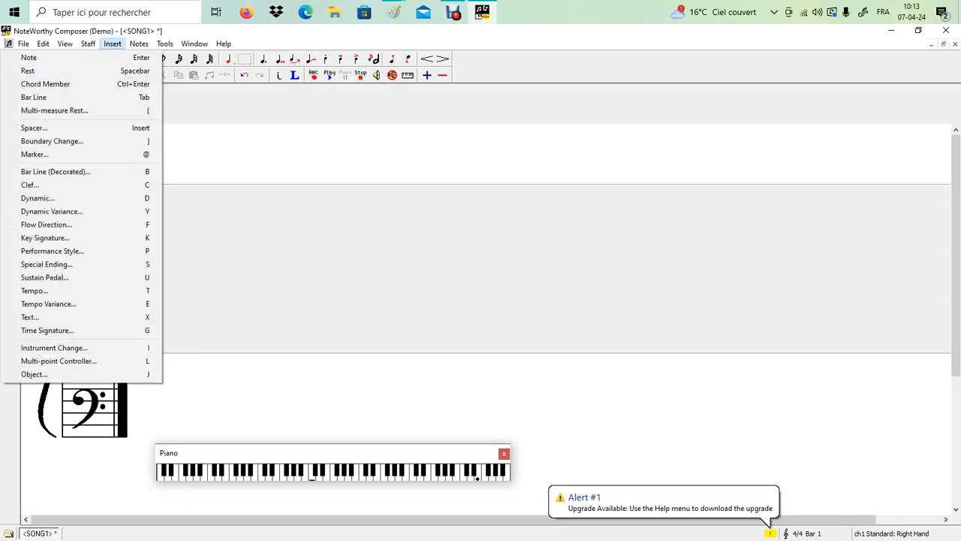
click(34, 316)
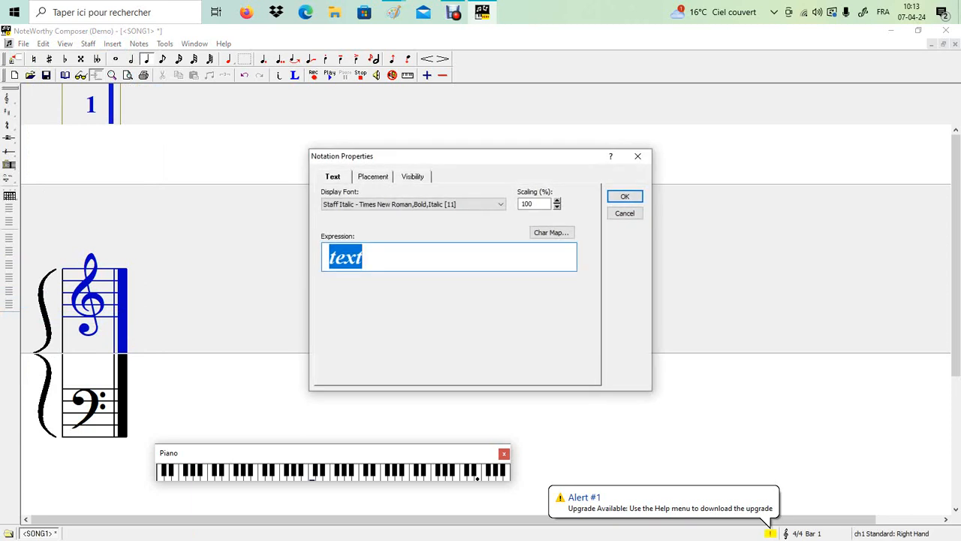
key(End)
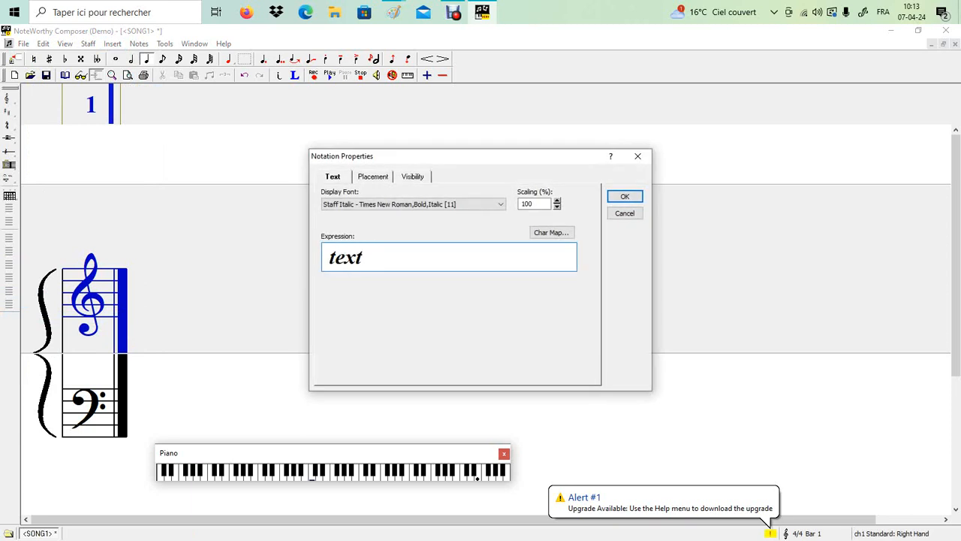
key(BackSpace)
key(BackSpace)
key(BackSpace)
key(BackSpace)
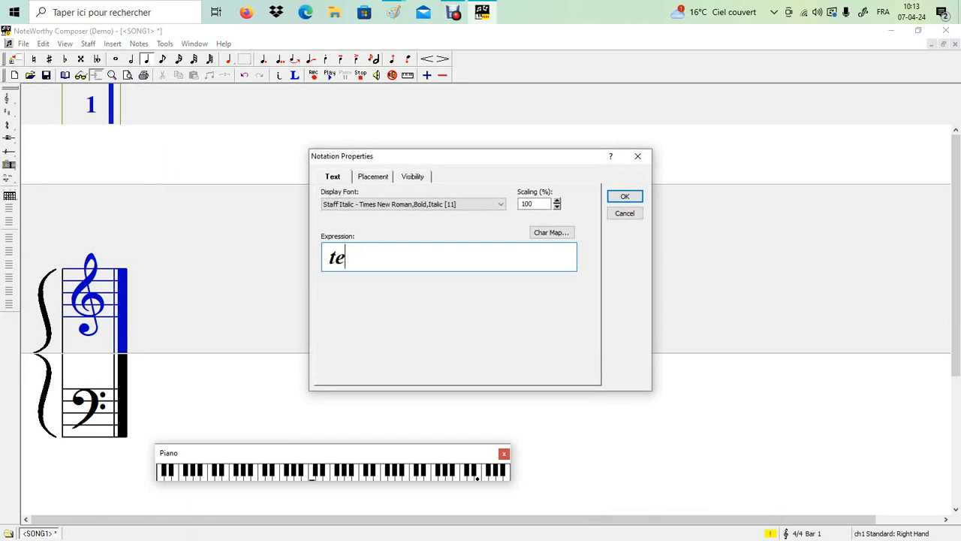
text(Ga)
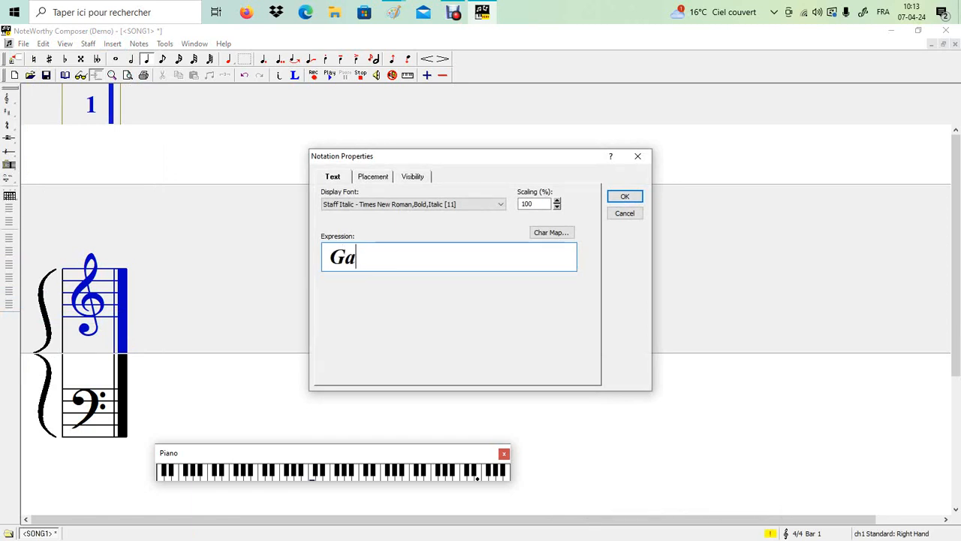
text(mme de )
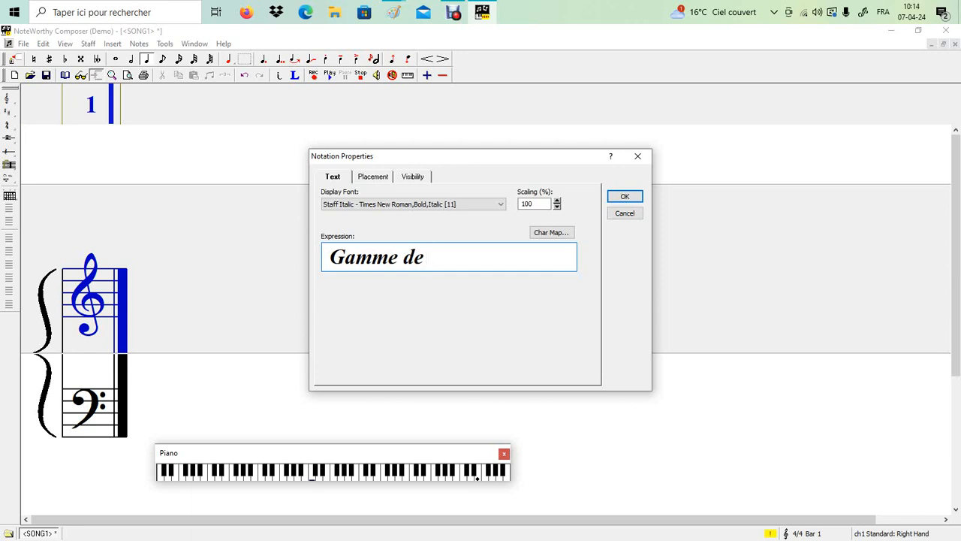
text(Fa# Majeur)
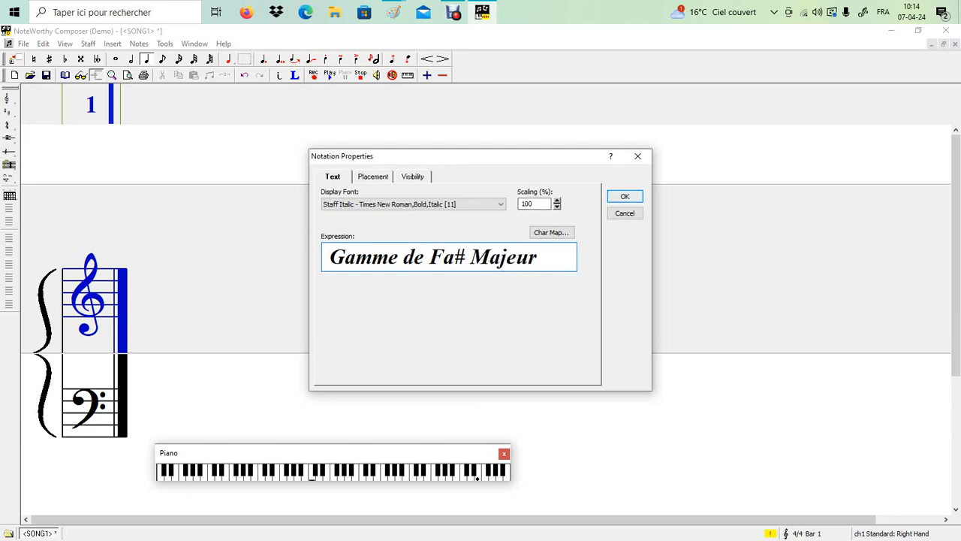
key(Return)
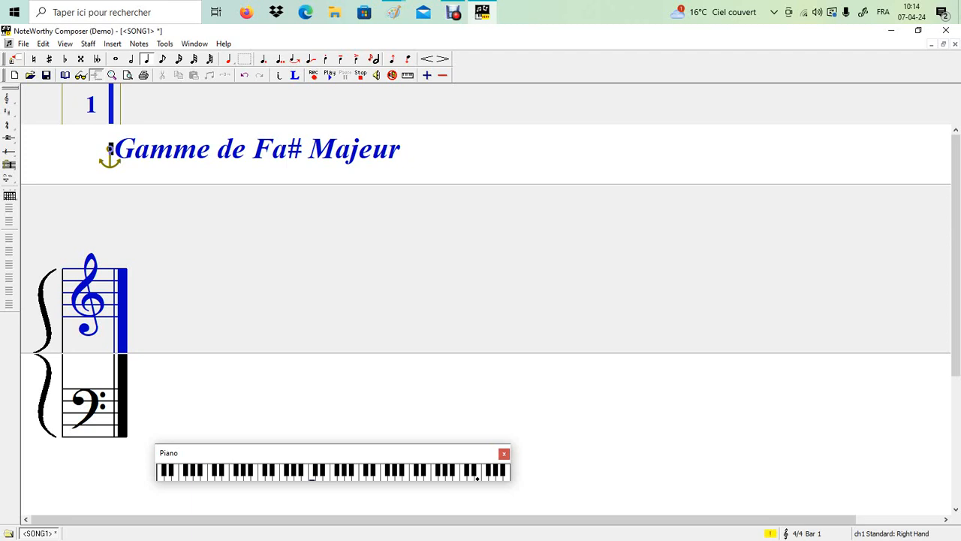
Insert the six-sharp F# key signature after the clef on the treble staff.
right_click(113, 294)
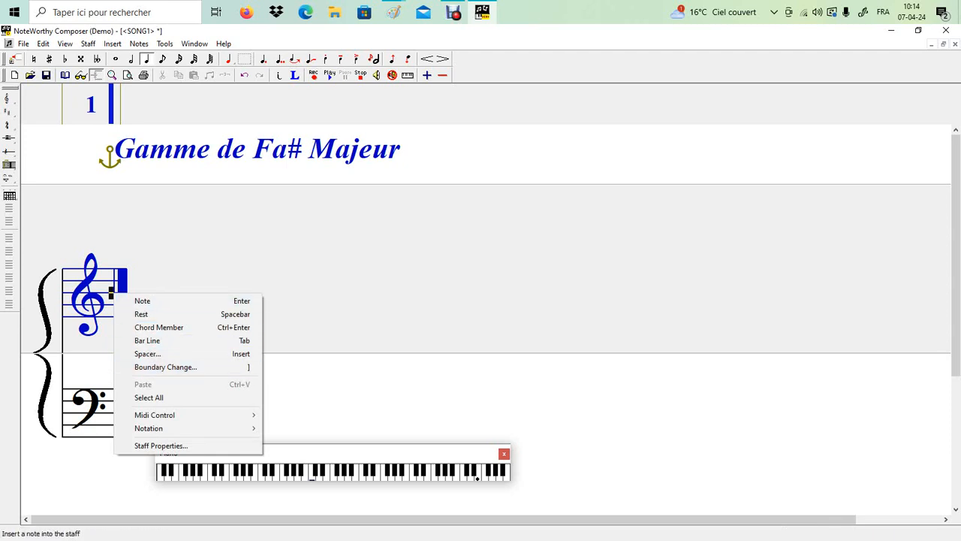
click(128, 282)
click(9, 112)
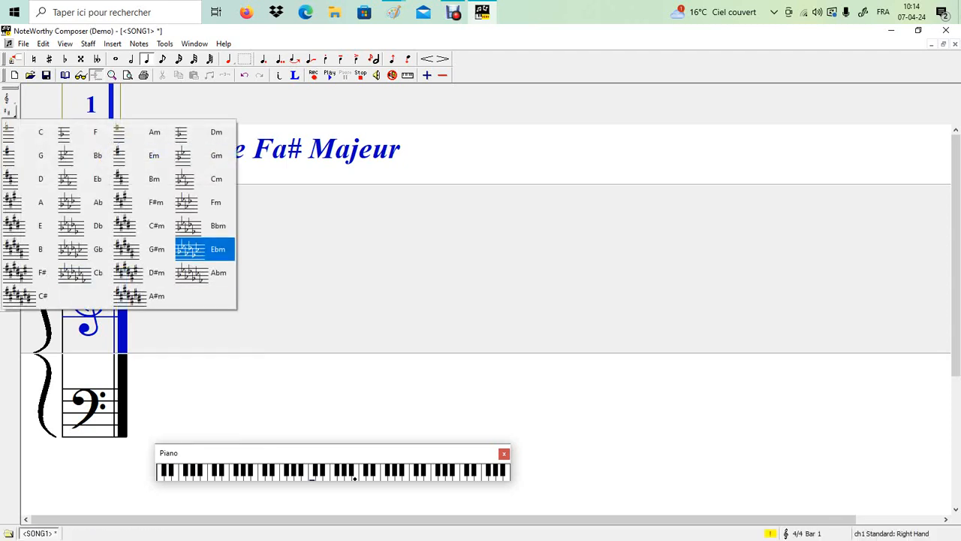
click(30, 272)
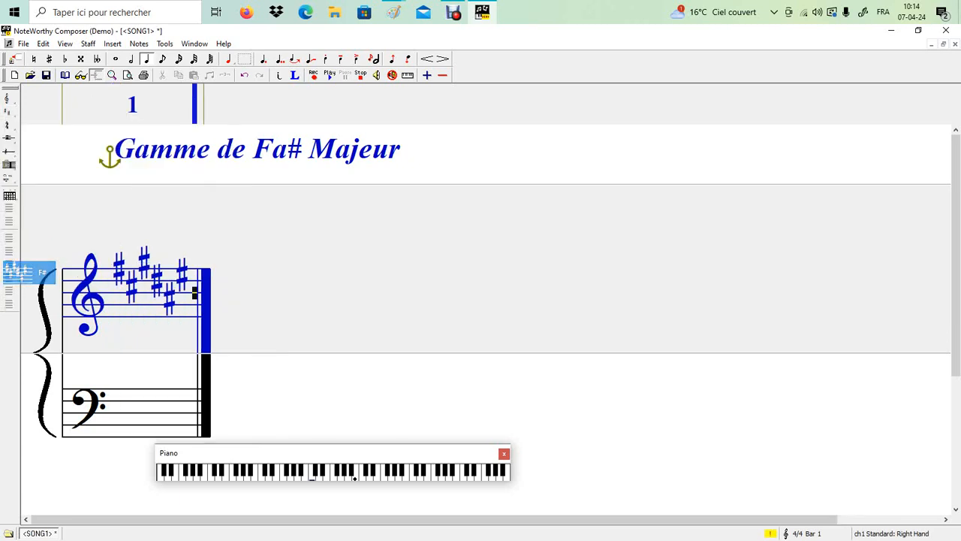
Insert the same F# key signature on the bass staff, deleting any stray note entered after it.
key(Page_Down)
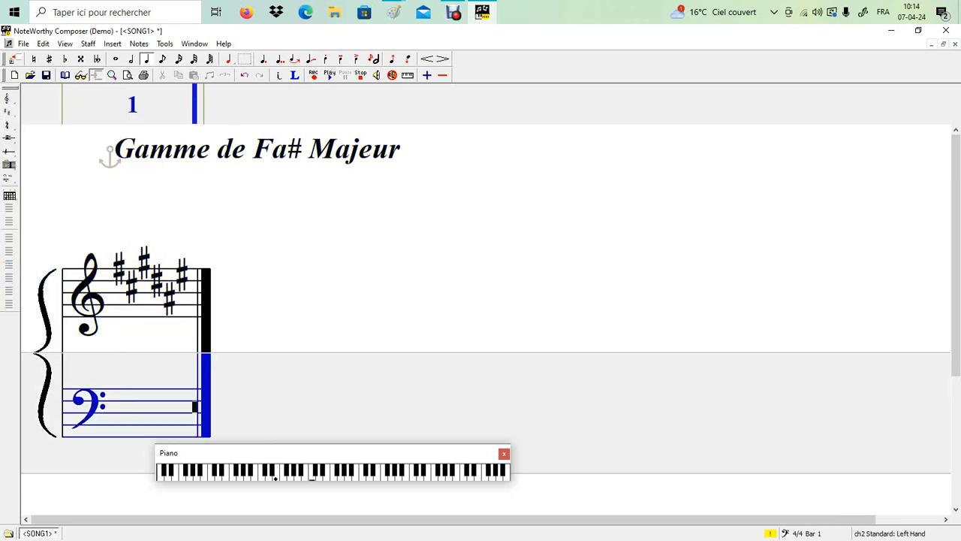
click(9, 112)
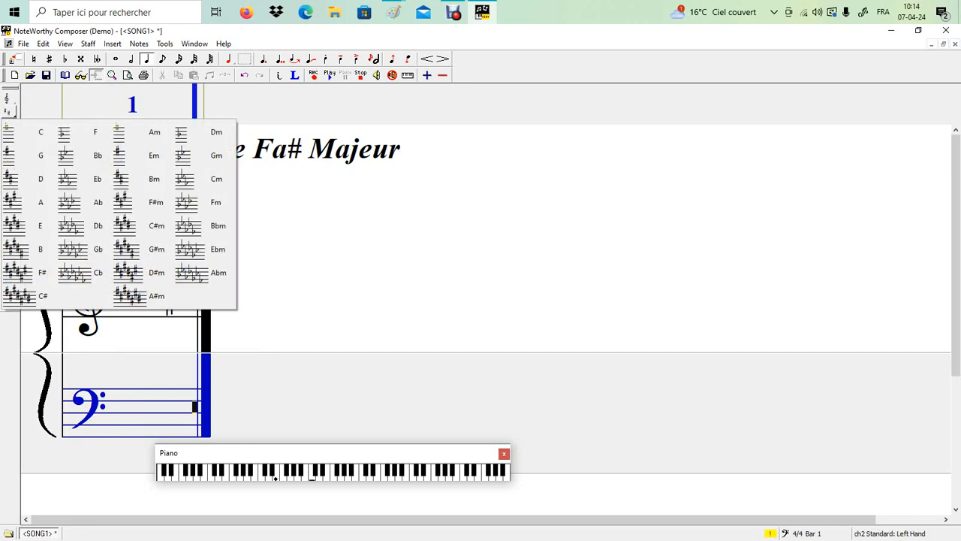
click(30, 272)
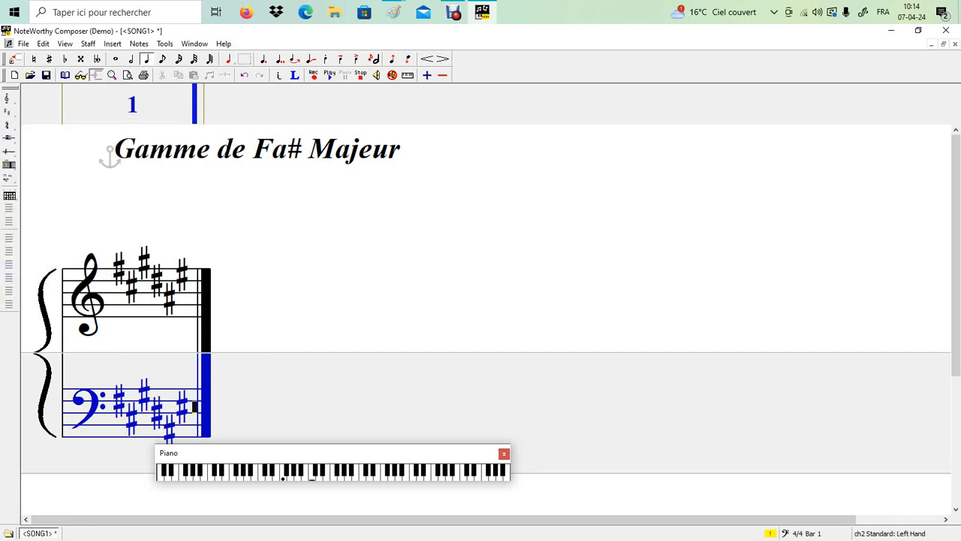
key(Return)
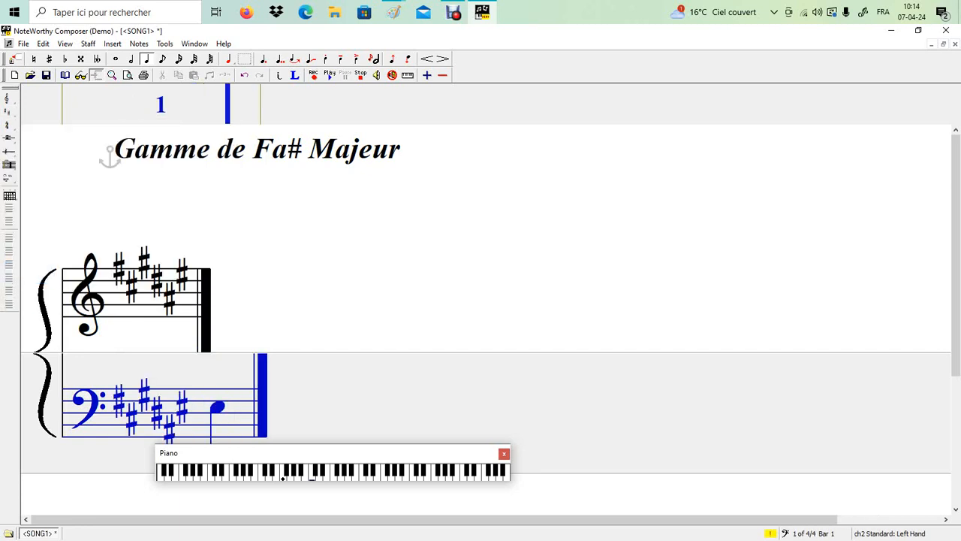
key(BackSpace)
Return to the treble staff and insert a standard 4/4 time signature after its key signature.
key(ctrl+Up)
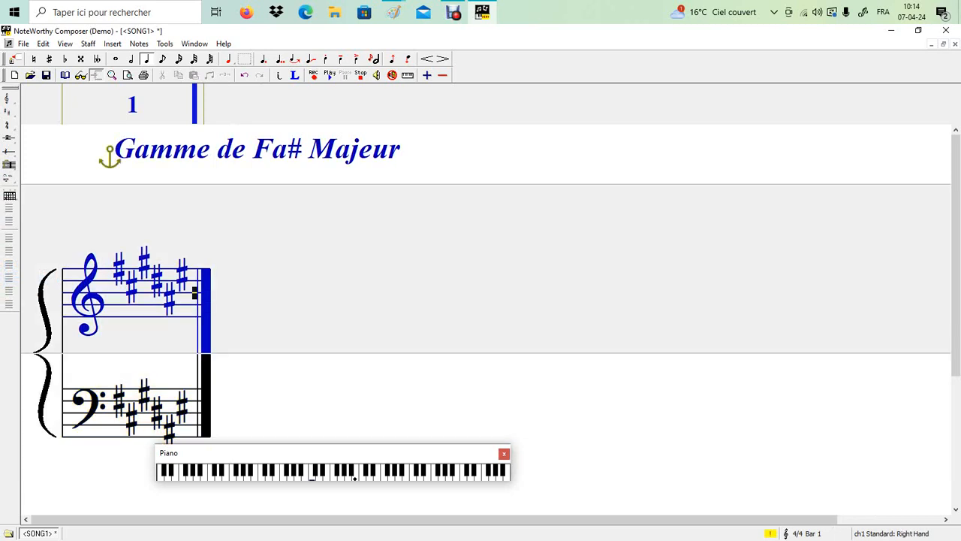
click(113, 43)
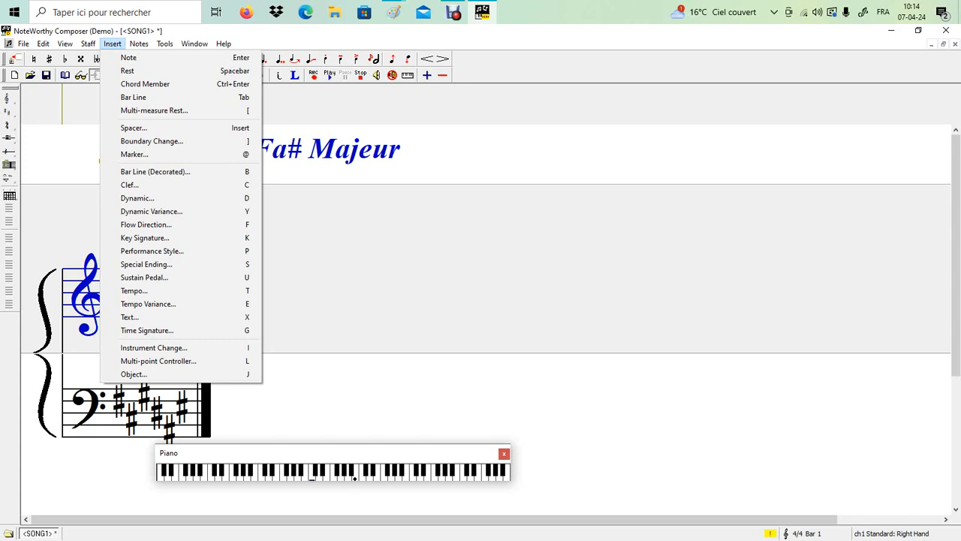
click(148, 331)
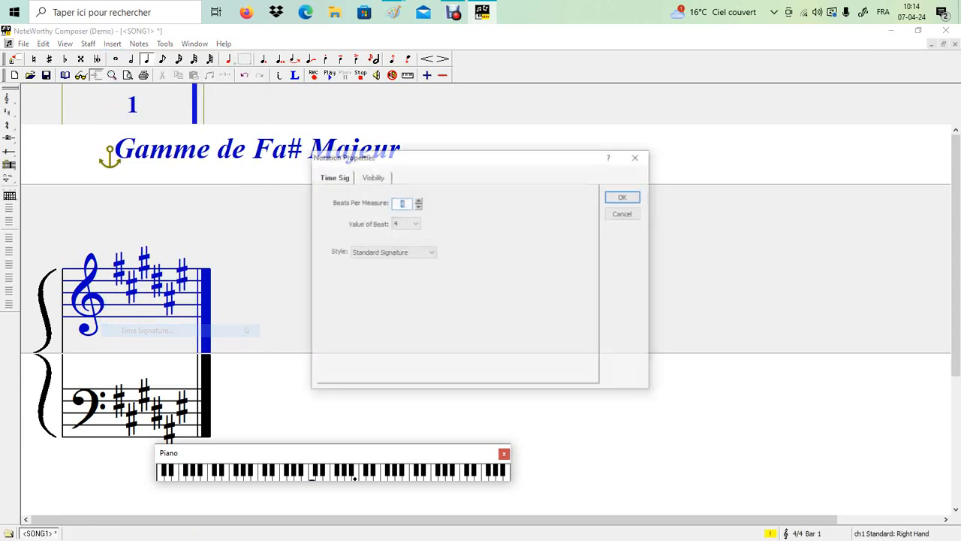
key(Return)
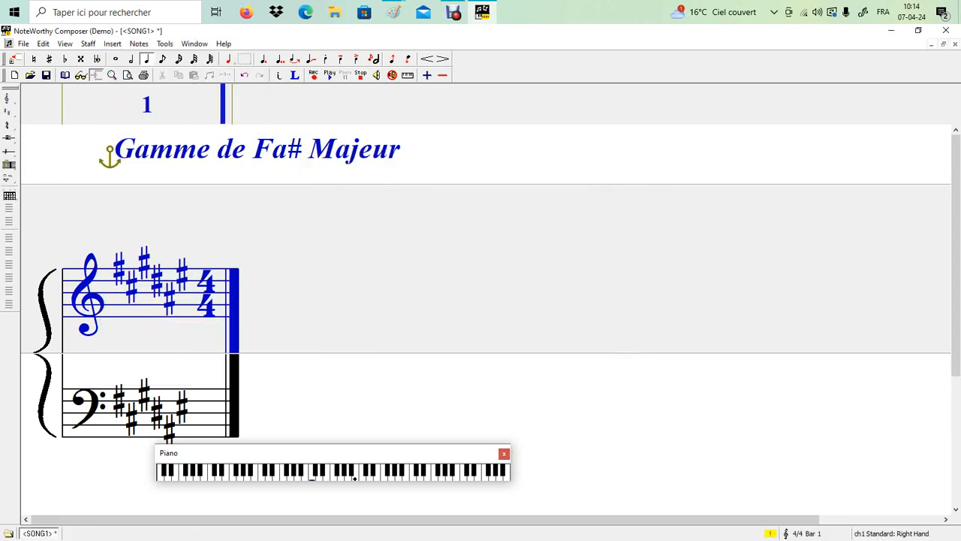
Insert a standard 4/4 time signature after the key signature on the bass staff.
key(ctrl+Down)
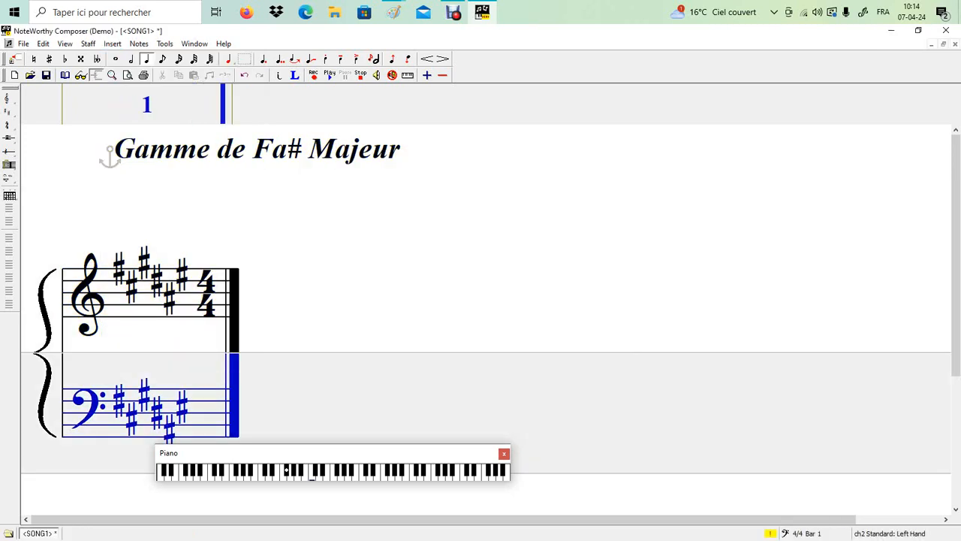
key(alt+i)
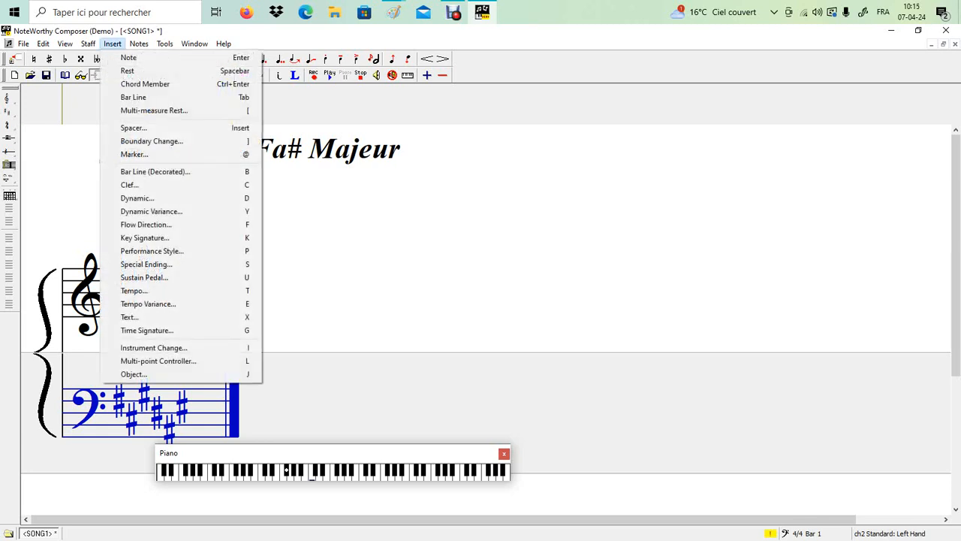
key(Down)
key(Down)
key(Down)
key(Down)
key(Down)
key(Down)
key(Down)
key(Down)
key(Down)
key(Down)
key(Down)
key(Down)
key(Down)
key(Down)
key(Down)
key(Down)
key(Down)
key(Down)
key(Down)
key(Down)
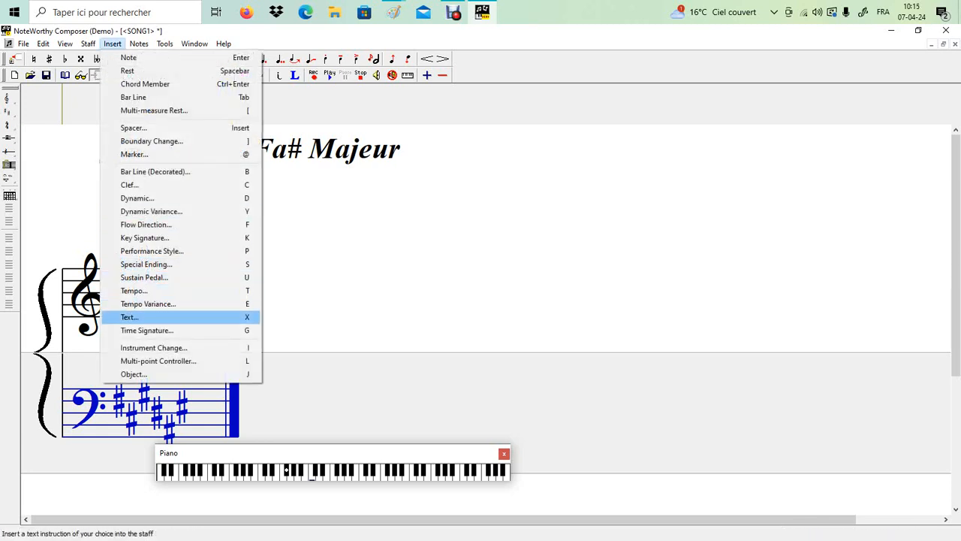
key(Return)
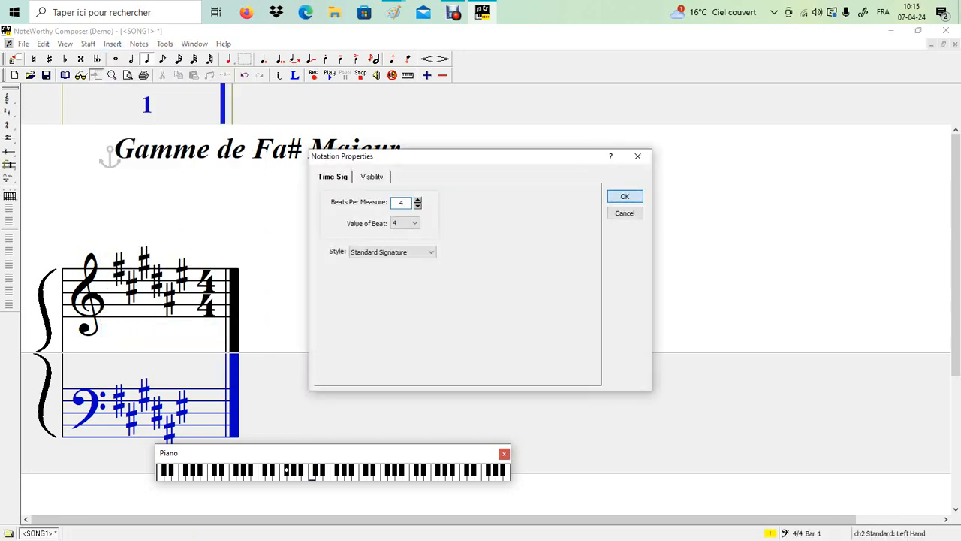
key(Return)
Open a new blank Paint window and set the Pencil to the thickest line size.
click(394, 12)
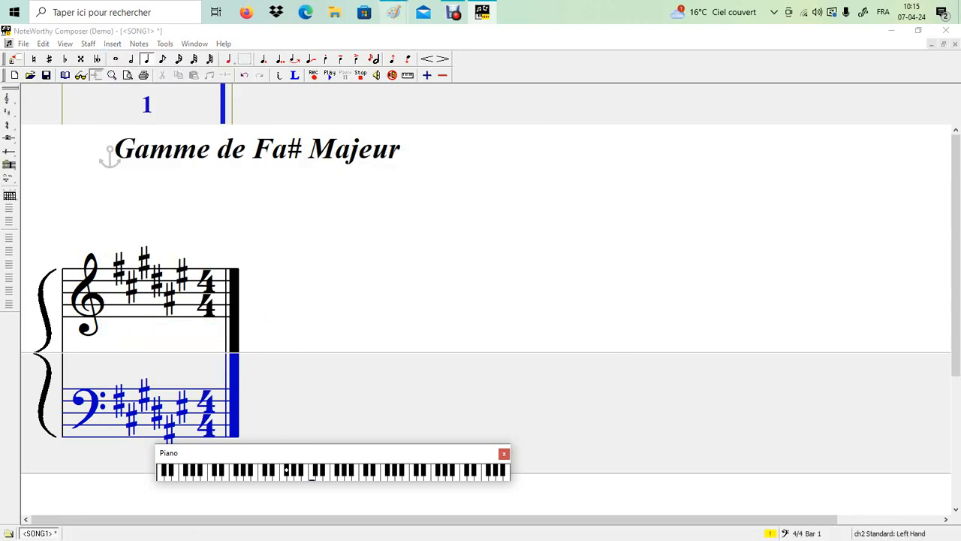
click(329, 75)
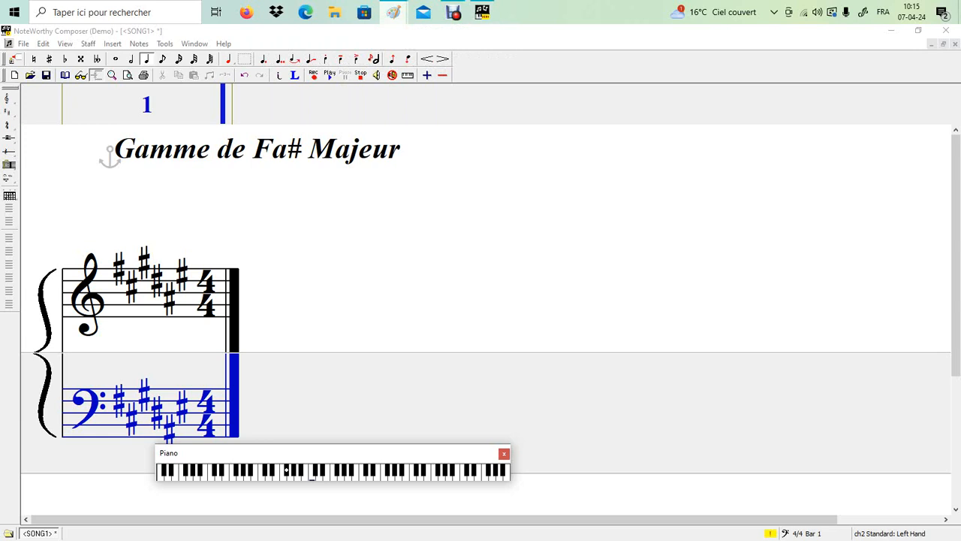
right_click(394, 12)
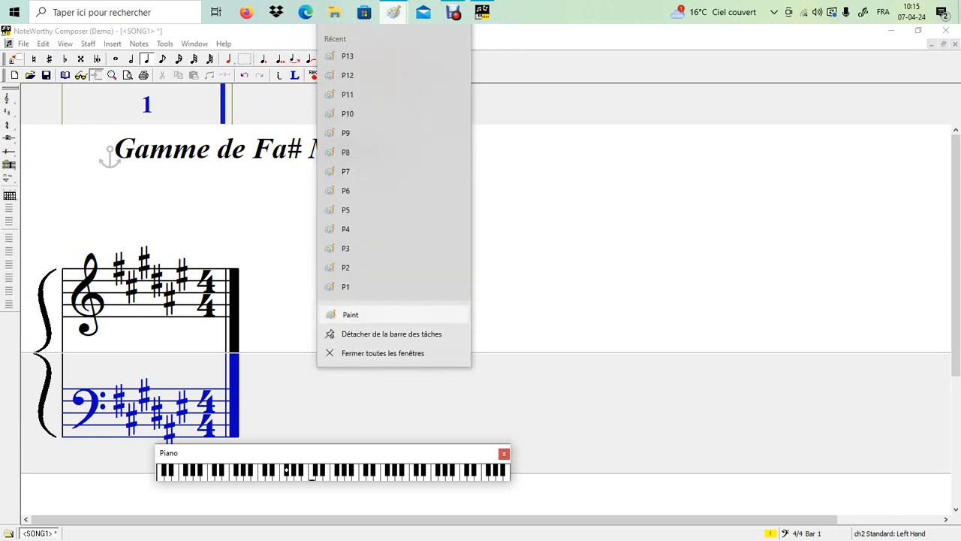
click(346, 314)
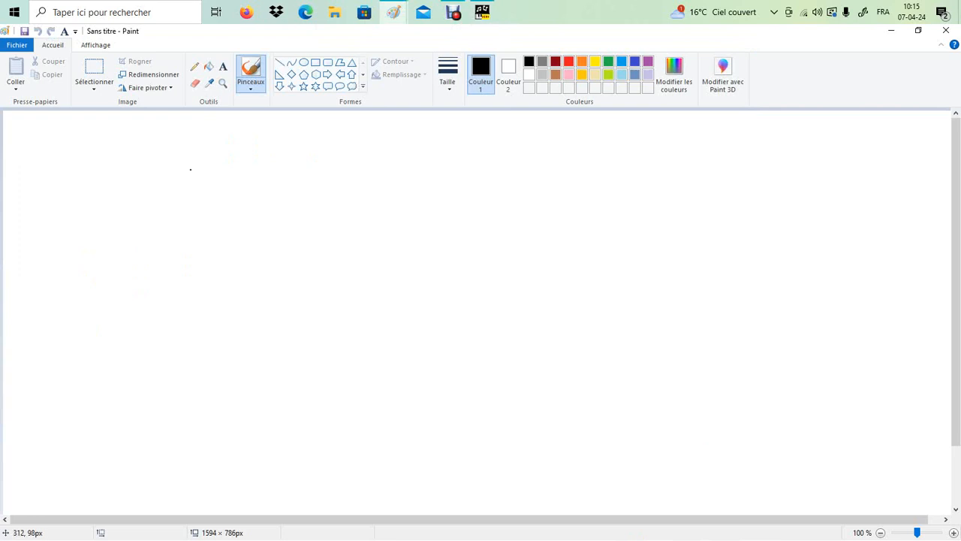
click(194, 66)
click(447, 75)
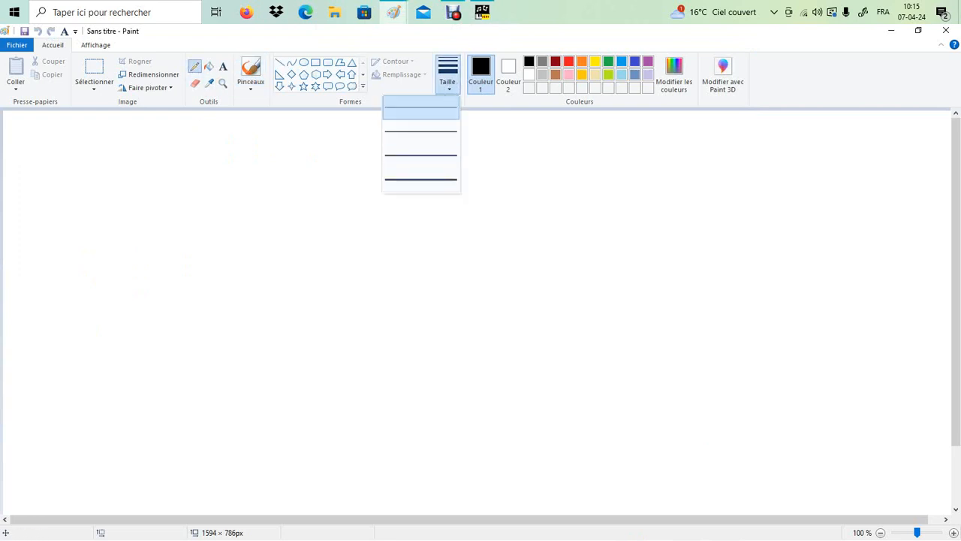
click(422, 182)
Draw a measure in black with two tall bar lines, four short beat strokes between them and double-headed arrows under the three gaps.
drag(216, 184, 223, 305)
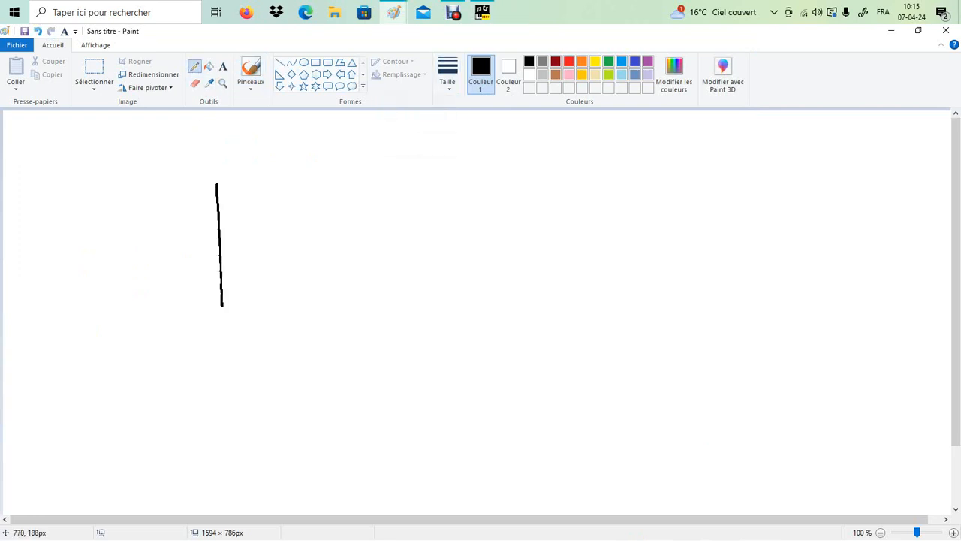
drag(419, 181, 426, 298)
mouse_move(261, 261)
mouse_down()
mouse_move(262, 281)
mouse_move(390, 272)
mouse_up()
drag(266, 294, 294, 294)
drag(265, 294, 272, 298)
mouse_move(336, 292)
mouse_down()
mouse_move(321, 295)
mouse_move(343, 291)
mouse_up()
mouse_move(324, 289)
mouse_down()
mouse_move(318, 300)
mouse_move(380, 286)
mouse_move(376, 294)
mouse_up()
mouse_move(363, 283)
mouse_down()
mouse_move(357, 289)
mouse_move(367, 294)
mouse_up()
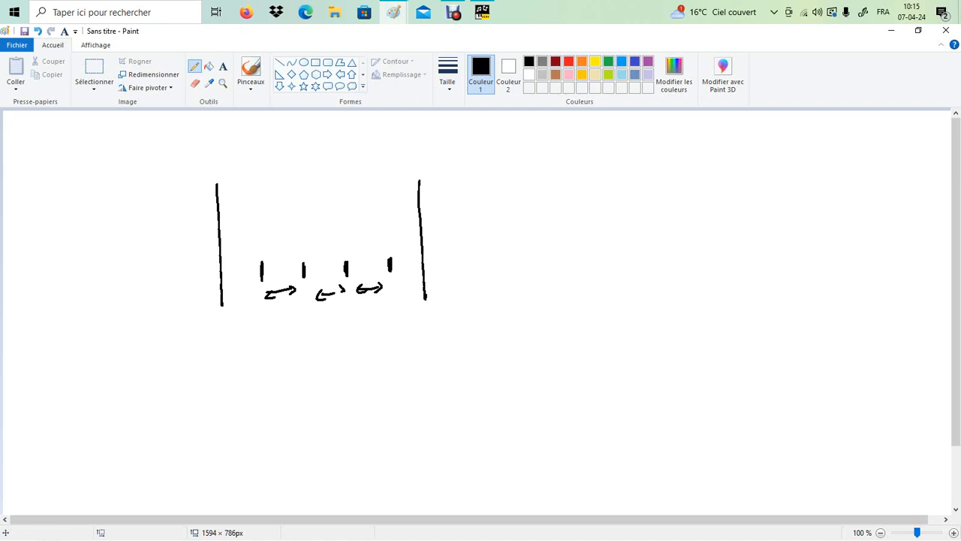
Retrace the four beat strokes in green and add green double-headed arrows across the gaps between them.
click(608, 61)
mouse_move(262, 266)
mouse_down()
mouse_move(262, 280)
mouse_move(349, 274)
mouse_up()
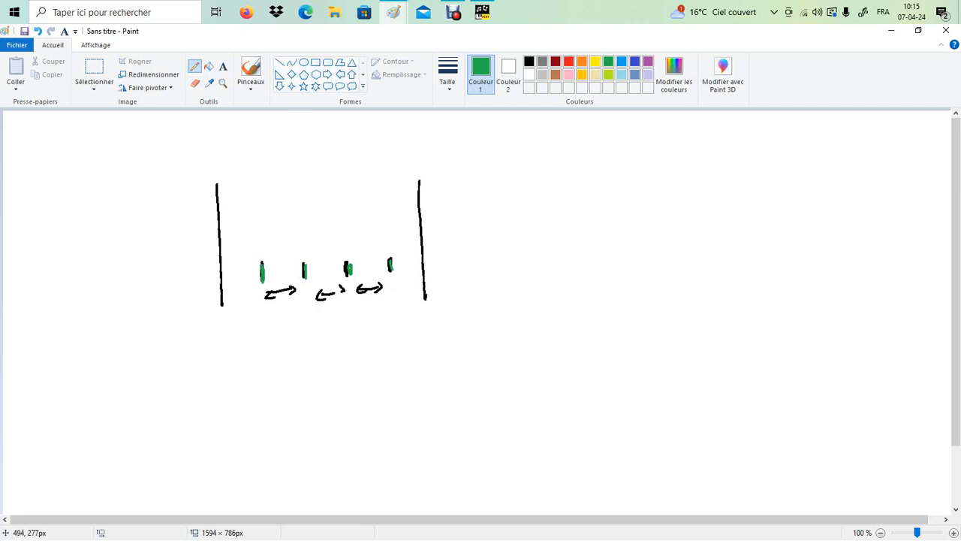
mouse_move(304, 279)
mouse_down()
mouse_move(304, 265)
mouse_move(295, 285)
mouse_up()
drag(272, 283, 342, 279)
drag(318, 277, 378, 276)
drag(358, 274, 359, 281)
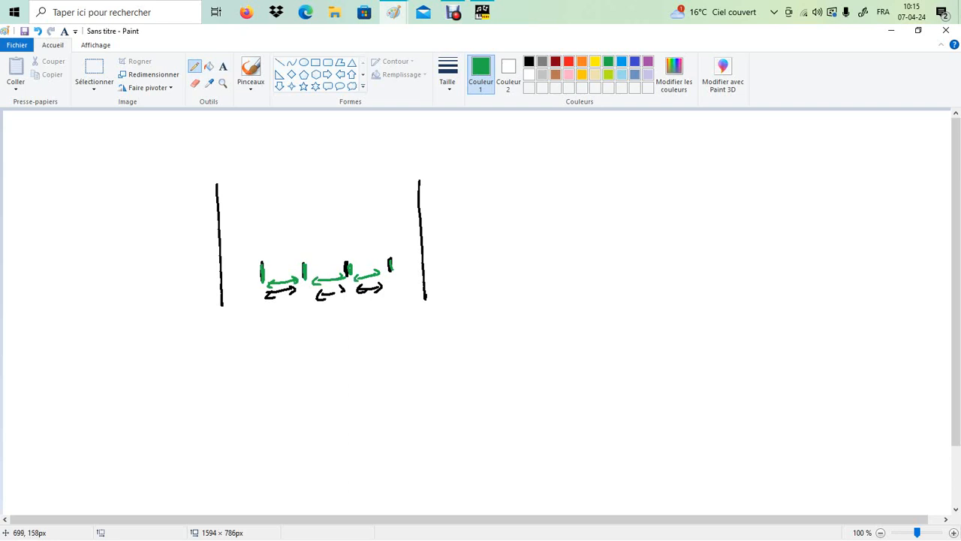
Handwrite the numbers 1 2 3 4 in green beside the measure and underline the three gaps between them with short dashes.
mouse_move(616, 310)
mouse_down()
mouse_move(628, 294)
mouse_move(632, 324)
mouse_up()
drag(767, 281, 780, 298)
drag(778, 288, 781, 310)
drag(669, 301, 692, 315)
drag(715, 295, 719, 316)
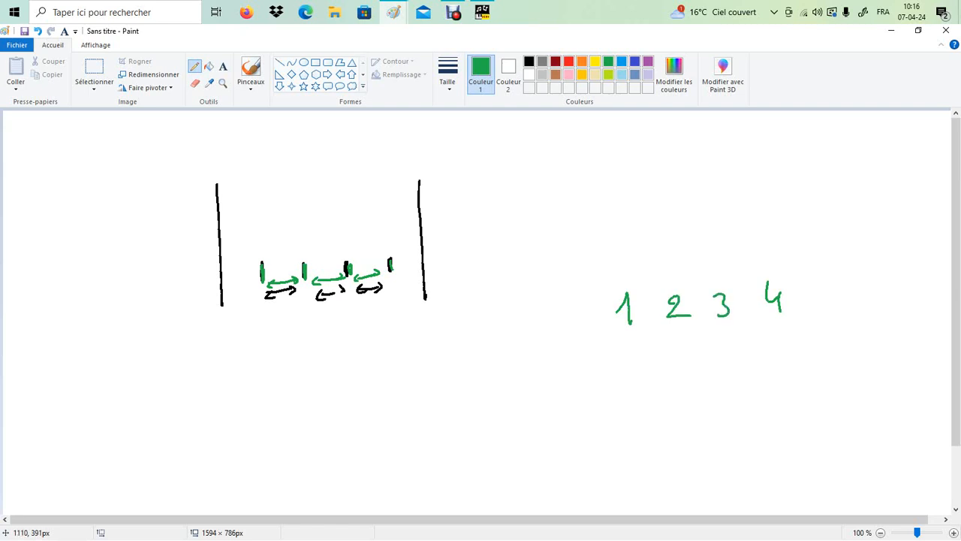
drag(639, 345, 769, 329)
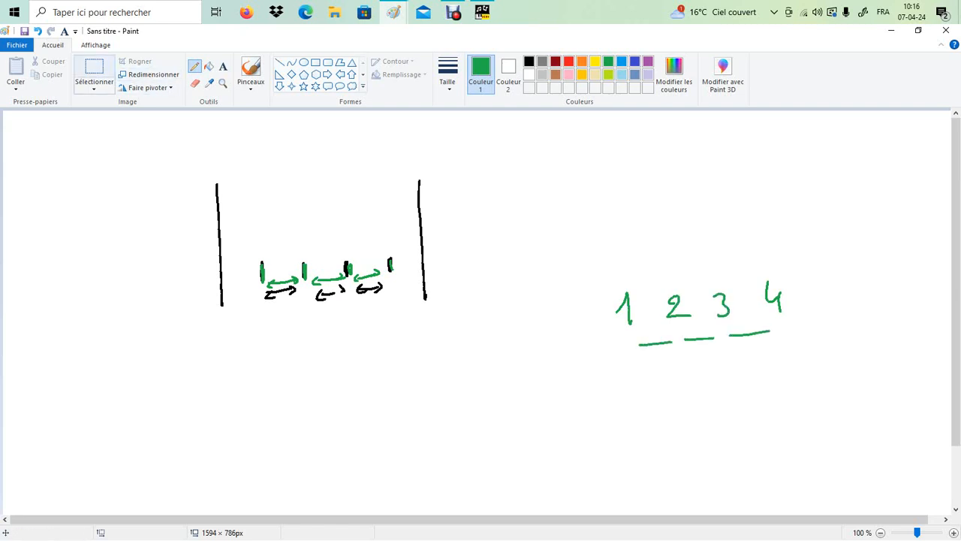
Delete the green numbers 1 2 3 4 and the dashes beneath them.
click(94, 69)
drag(595, 257, 824, 379)
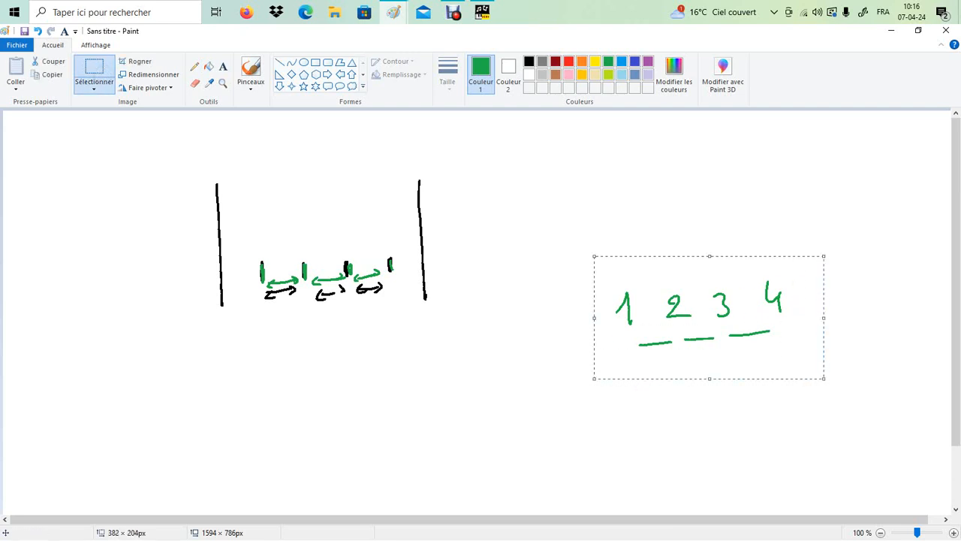
key(Delete)
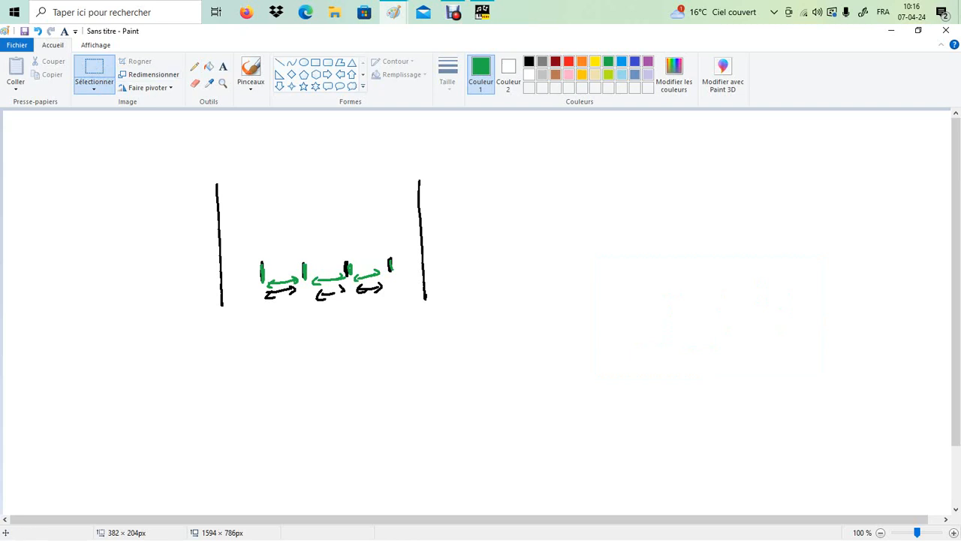
Set the Pencil to the third line thickness and erase the green and black arrows between the beat strokes.
click(194, 66)
click(447, 75)
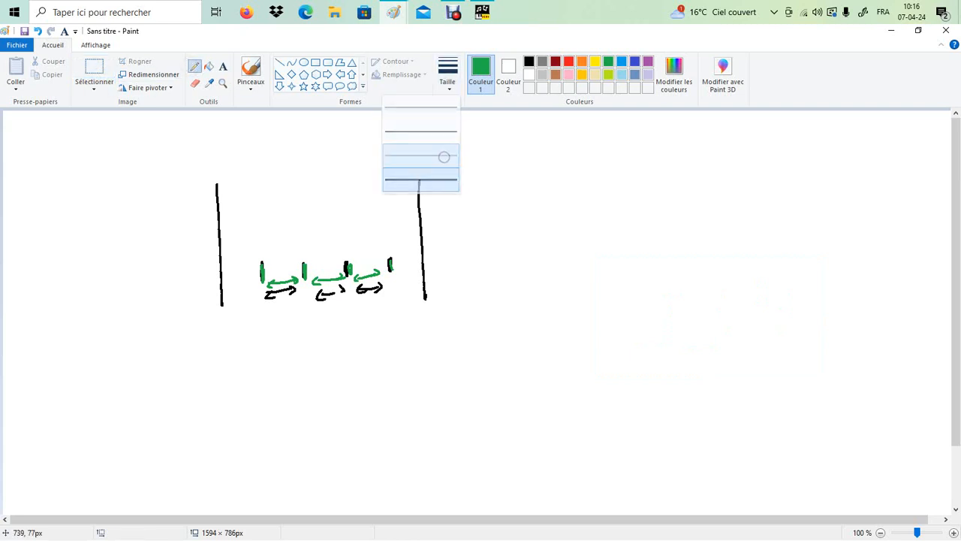
click(444, 157)
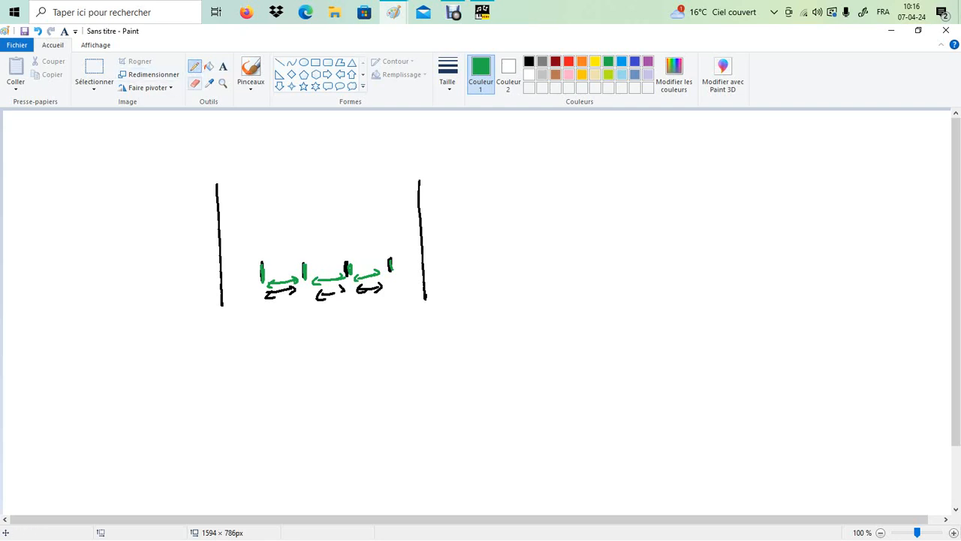
click(194, 83)
mouse_move(287, 291)
mouse_down()
mouse_move(270, 298)
mouse_move(273, 280)
mouse_move(297, 274)
mouse_move(319, 295)
mouse_move(316, 282)
mouse_move(347, 289)
mouse_up()
mouse_move(359, 288)
mouse_down()
mouse_move(377, 285)
mouse_move(382, 296)
mouse_up()
Handwrite a black 4 over 4 before the measure and span the measure with a double-headed arrow labelled "1 mesure".
click(528, 61)
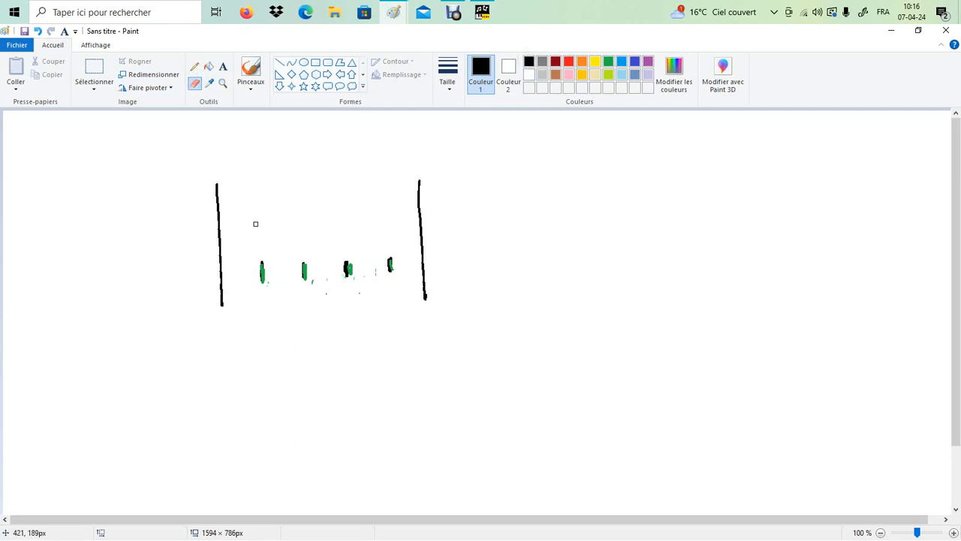
click(195, 66)
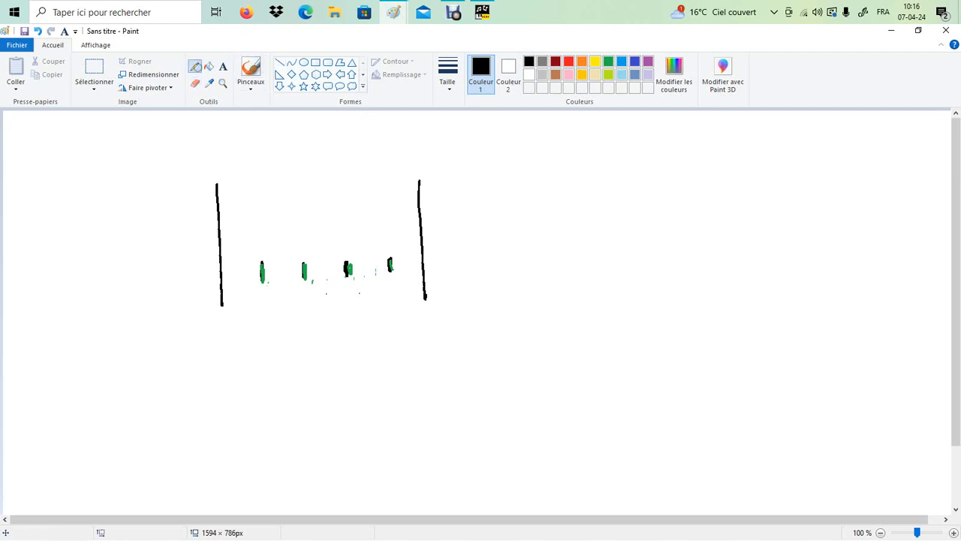
mouse_move(112, 190)
mouse_down()
mouse_move(113, 203)
mouse_move(126, 199)
mouse_up()
drag(119, 197, 118, 223)
drag(112, 261, 124, 265)
drag(120, 256, 119, 288)
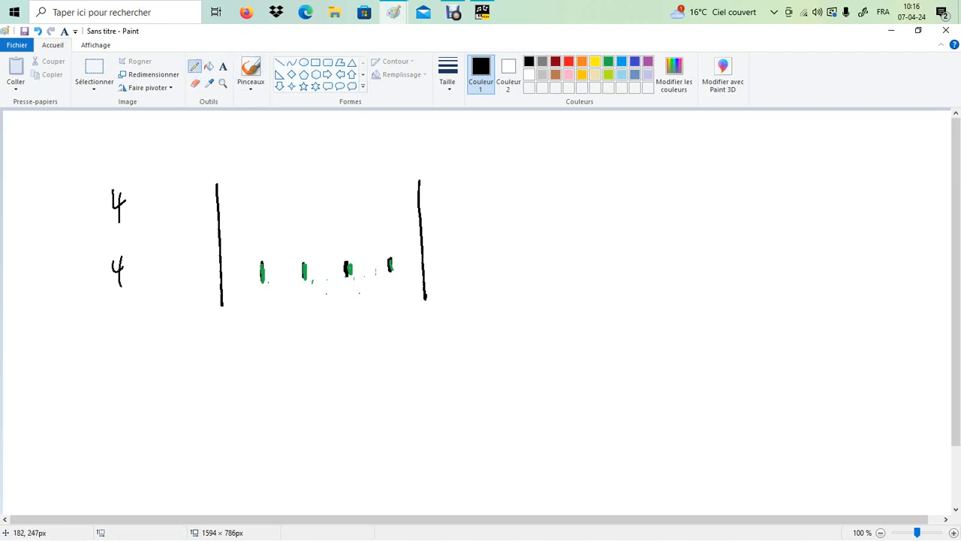
drag(112, 252, 114, 264)
mouse_move(220, 328)
mouse_down()
mouse_move(415, 309)
mouse_move(403, 321)
mouse_move(239, 337)
mouse_up()
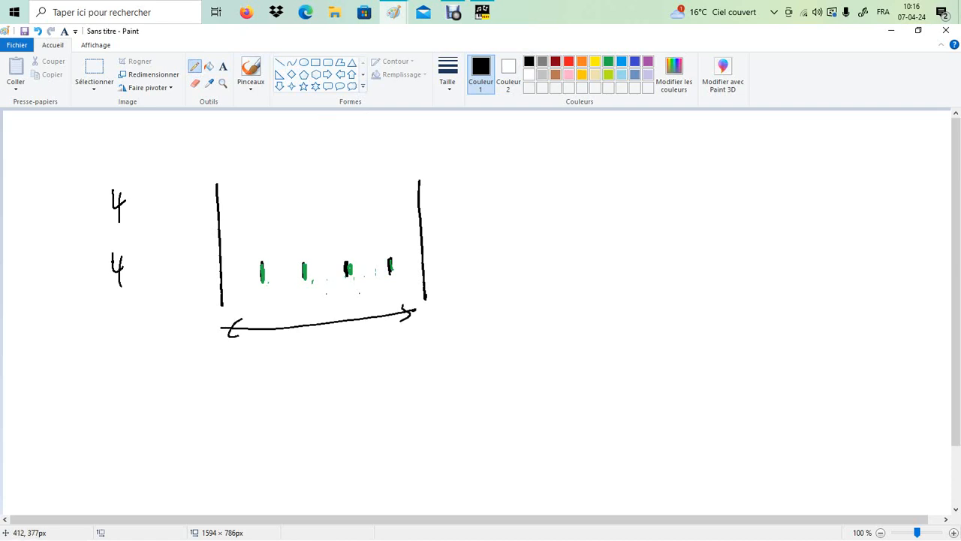
mouse_move(273, 387)
mouse_down()
mouse_move(358, 363)
mouse_move(341, 361)
mouse_move(351, 376)
mouse_move(376, 360)
mouse_move(391, 364)
mouse_up()
Draw an asterisk above the first bar line and an arrow pointing at each of the two bar lines.
drag(209, 146, 222, 164)
drag(221, 147, 207, 162)
drag(203, 158, 224, 156)
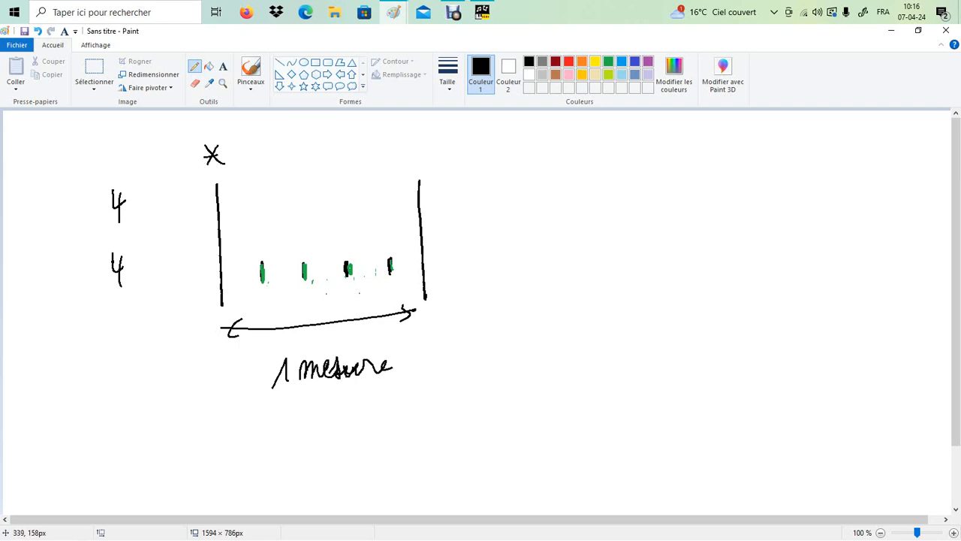
drag(185, 215, 205, 220)
mouse_move(450, 194)
mouse_down()
mouse_move(423, 204)
mouse_move(436, 208)
mouse_up()
Delete the asterisk and the two arrows pointing at the bar lines.
click(94, 72)
drag(187, 131, 263, 176)
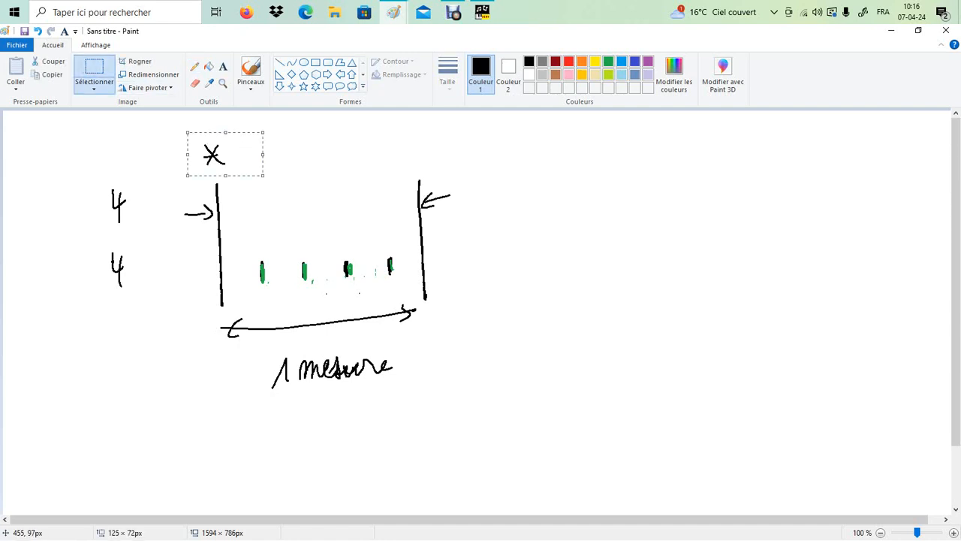
key(Delete)
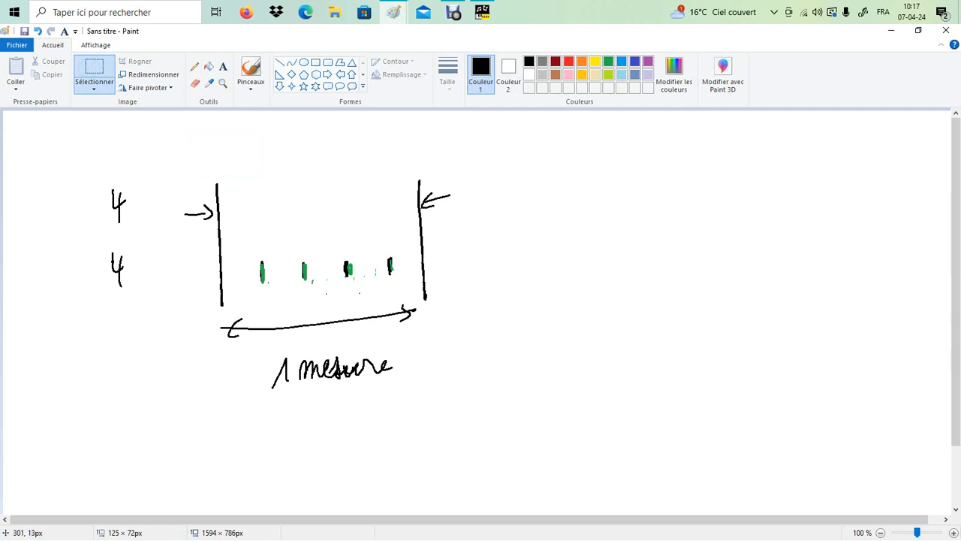
drag(215, 237, 176, 194)
key(Delete)
drag(422, 177, 466, 234)
key(Delete)
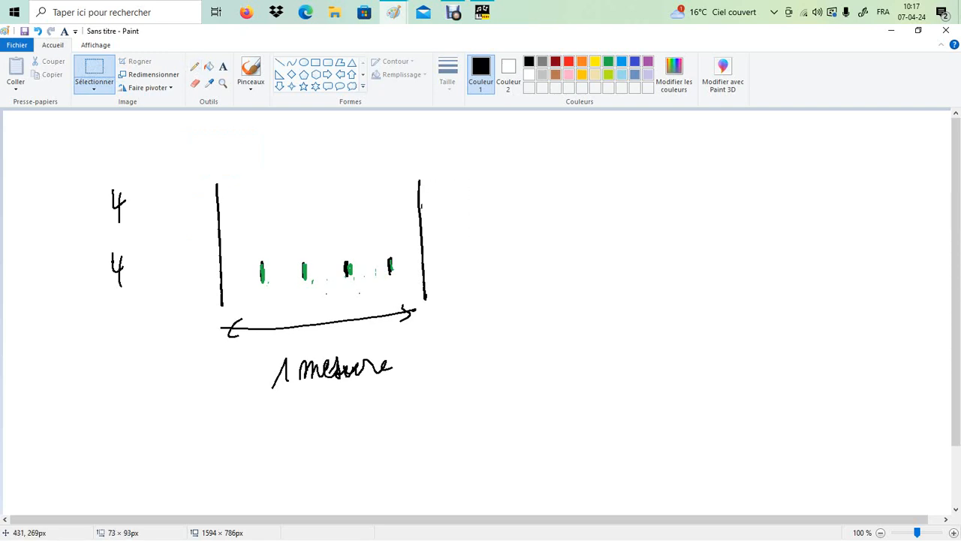
Retrace the four beats in black and continue the row with a third bar line, more beat strokes and a small double-headed arrow across the second bar line.
click(196, 66)
mouse_move(262, 262)
mouse_down()
mouse_move(263, 280)
mouse_move(349, 280)
mouse_up()
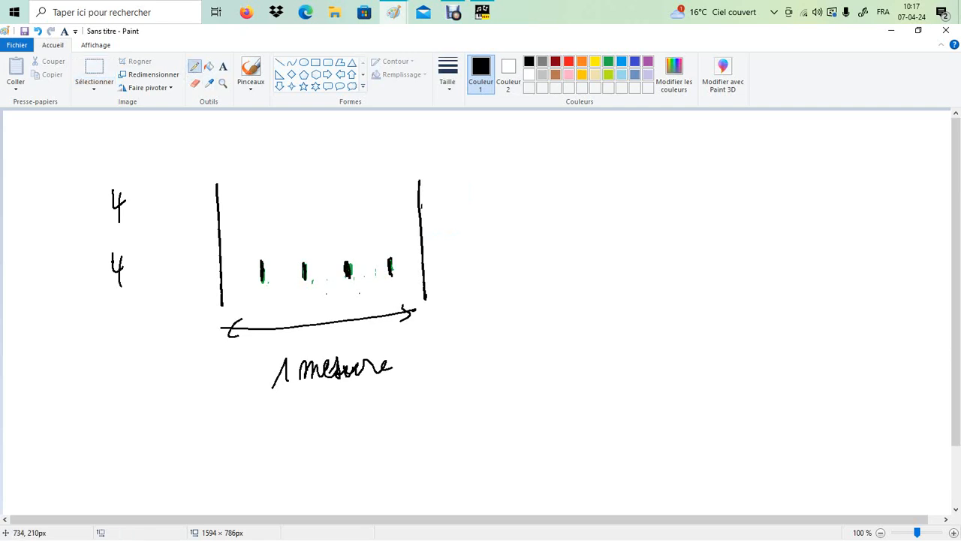
drag(628, 181, 644, 286)
drag(444, 255, 435, 278)
drag(413, 277, 403, 286)
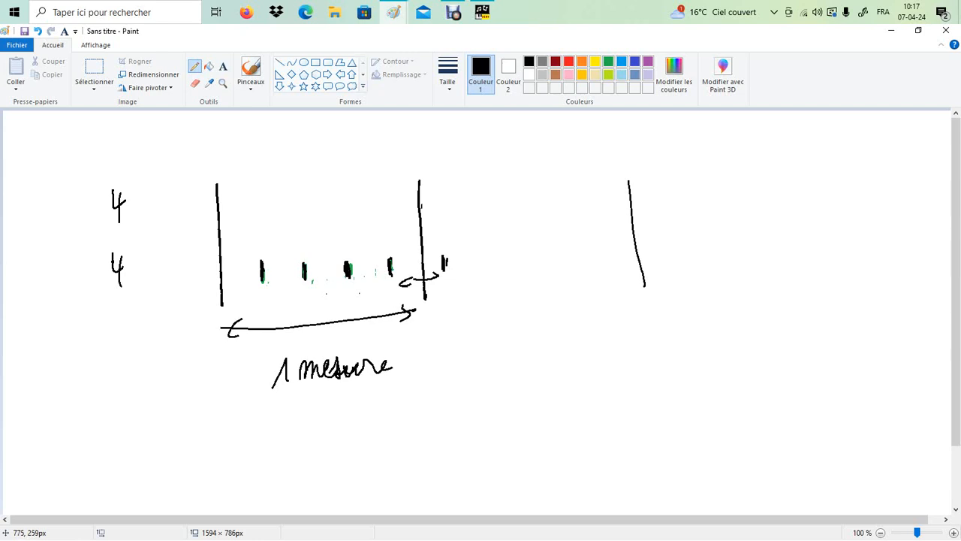
mouse_move(474, 257)
mouse_down()
mouse_move(476, 270)
mouse_move(606, 268)
mouse_up()
mouse_move(656, 249)
mouse_down()
mouse_move(657, 260)
mouse_move(658, 251)
mouse_move(767, 249)
mouse_up()
Move the third bar line to just after the second group of beats and draw a fourth bar line after the third group.
click(94, 72)
mouse_move(620, 167)
mouse_down()
mouse_move(654, 262)
mouse_move(656, 317)
mouse_up()
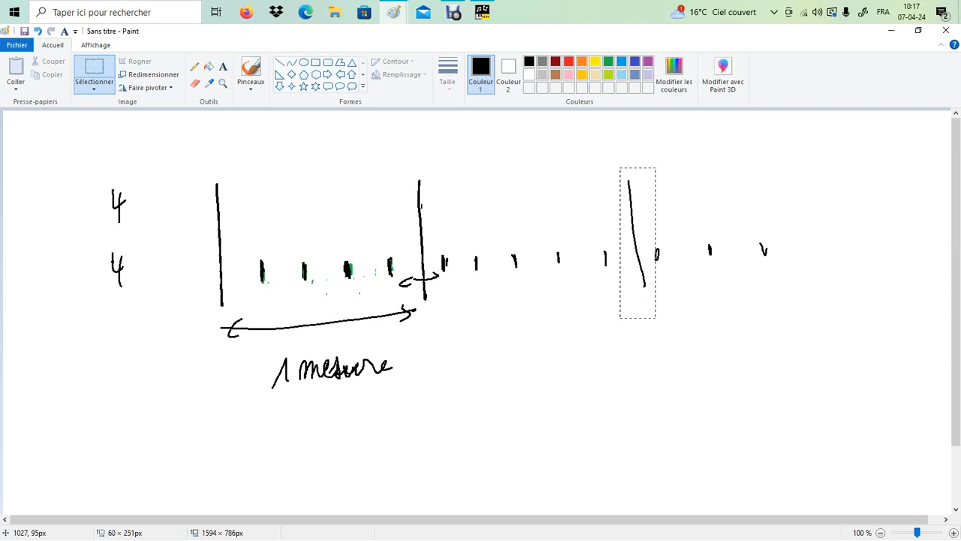
drag(633, 273, 581, 280)
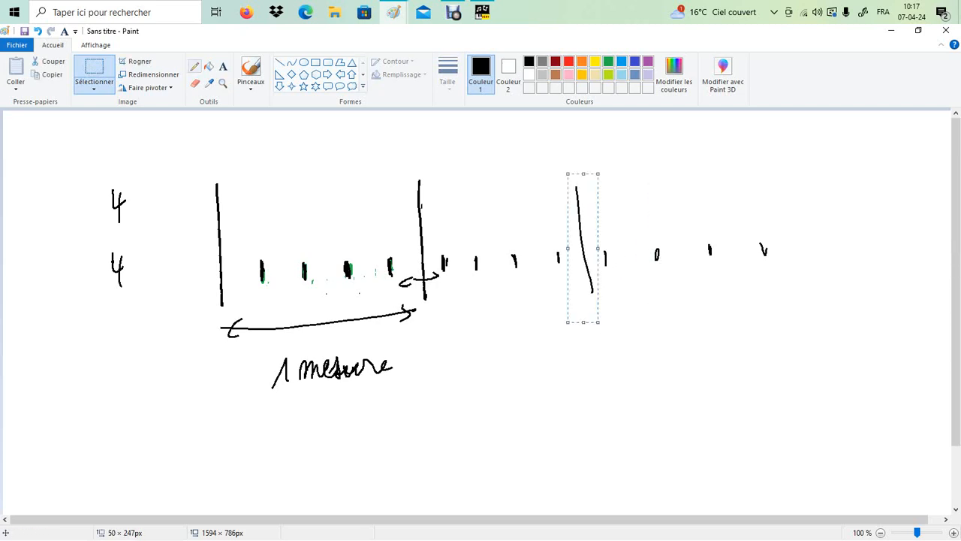
click(194, 66)
drag(777, 187, 795, 281)
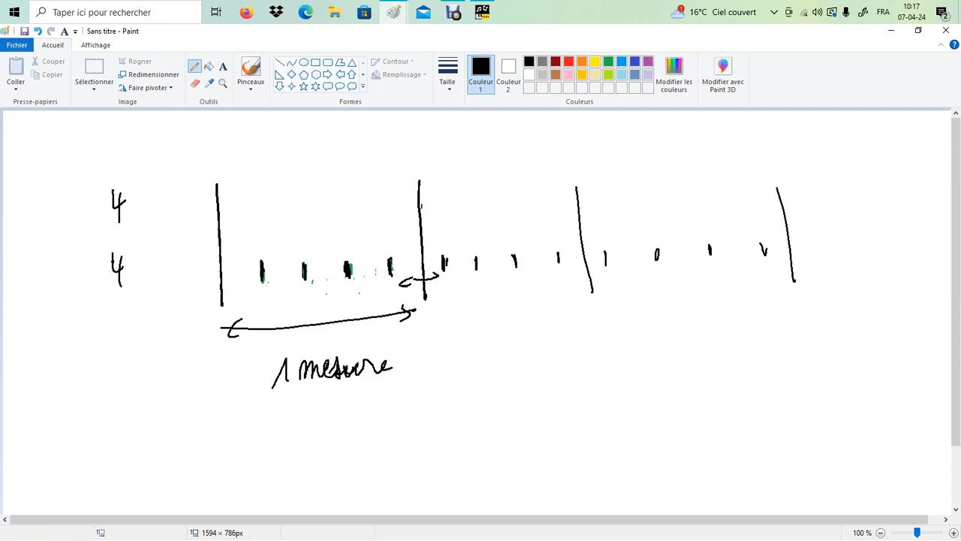
Label the first two measures "1 M" and "2M" and draw a horizontal arrow under each label.
mouse_move(286, 182)
mouse_down()
mouse_move(299, 189)
mouse_move(334, 159)
mouse_move(348, 184)
mouse_up()
mouse_move(254, 204)
mouse_down()
mouse_move(399, 202)
mouse_move(392, 208)
mouse_up()
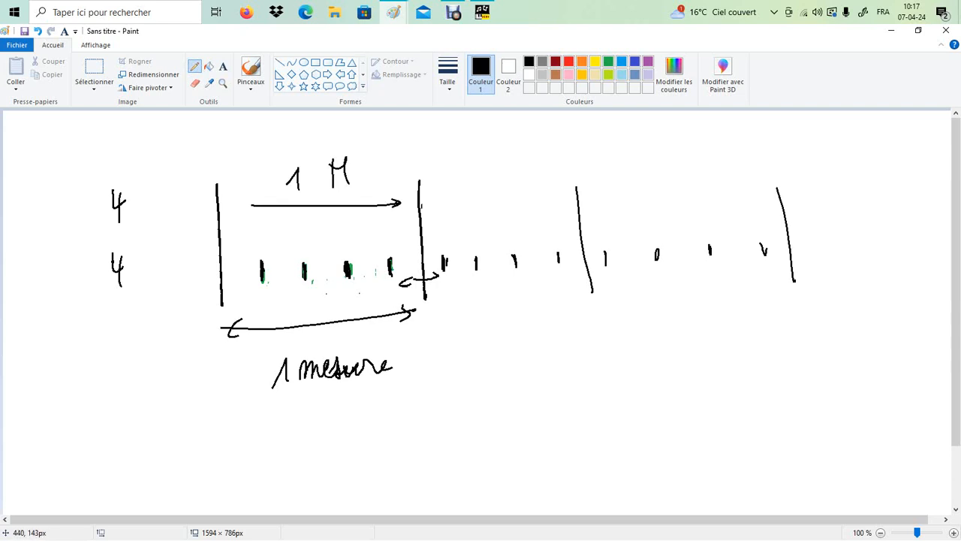
drag(267, 197, 260, 211)
drag(467, 164, 475, 185)
mouse_move(488, 180)
mouse_down()
mouse_move(487, 161)
mouse_move(501, 181)
mouse_up()
drag(427, 203, 528, 190)
drag(534, 187, 536, 198)
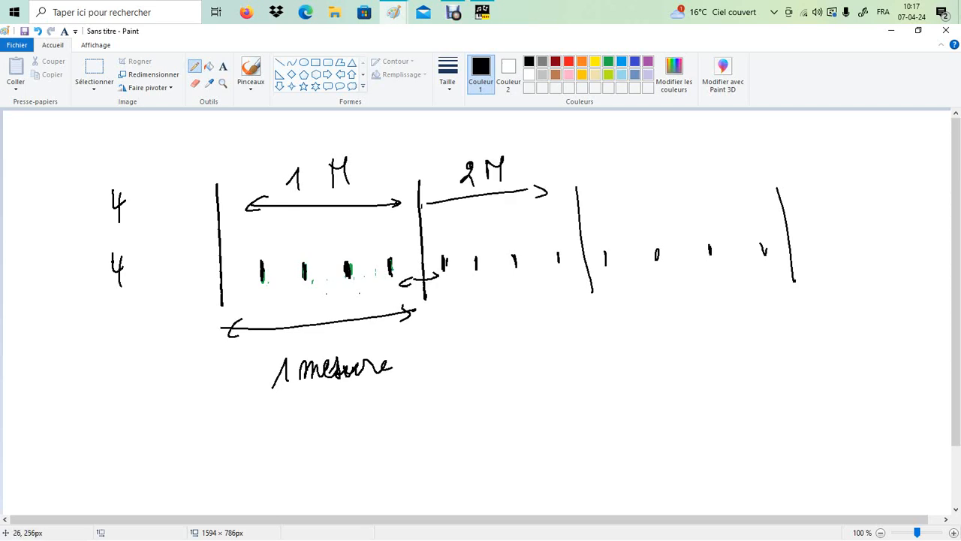
Handwrite "Portée" in black in front of the lower 4 of the time signature.
drag(21, 254, 22, 292)
drag(18, 254, 34, 275)
mouse_move(39, 282)
mouse_down()
mouse_move(45, 273)
mouse_move(53, 285)
mouse_up()
mouse_move(57, 279)
mouse_down()
mouse_move(69, 285)
mouse_move(63, 263)
mouse_up()
drag(70, 276, 75, 283)
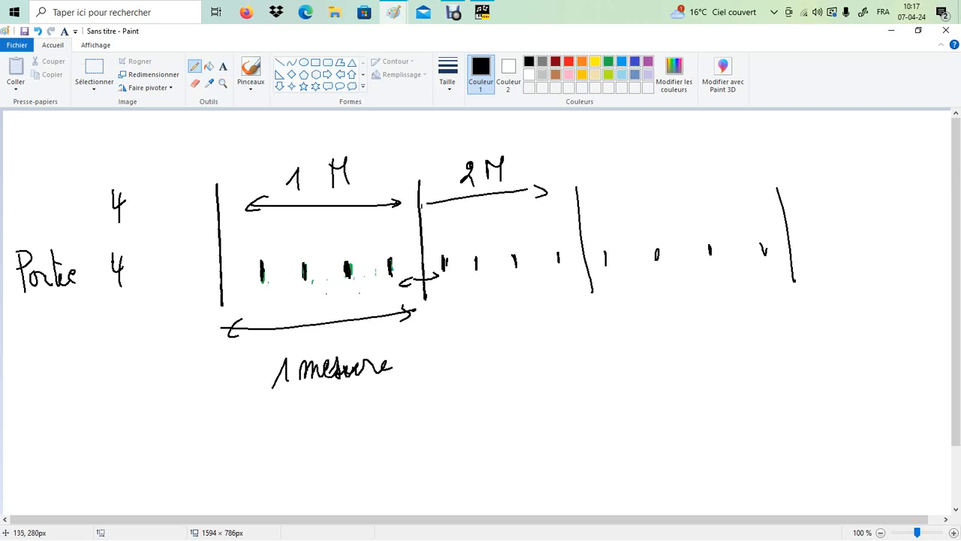
Draw horizontal staff lines across the first bar line into the first measure.
mouse_move(170, 245)
mouse_down()
mouse_move(373, 229)
mouse_move(326, 218)
mouse_up()
drag(165, 209, 306, 203)
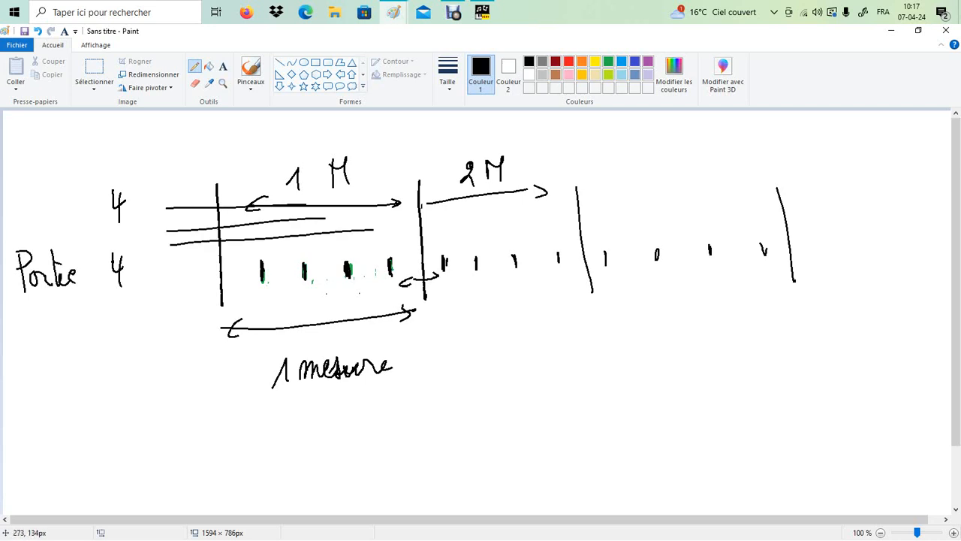
drag(163, 192, 320, 175)
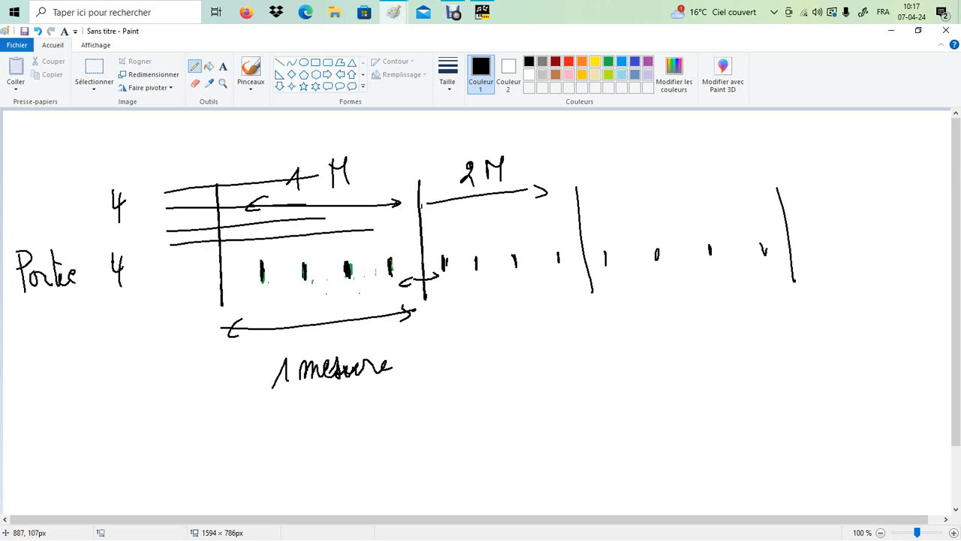
Draw double-headed arrows above the third and fourth measures and label them "3M" and "4M".
drag(590, 187, 735, 177)
drag(714, 170, 719, 183)
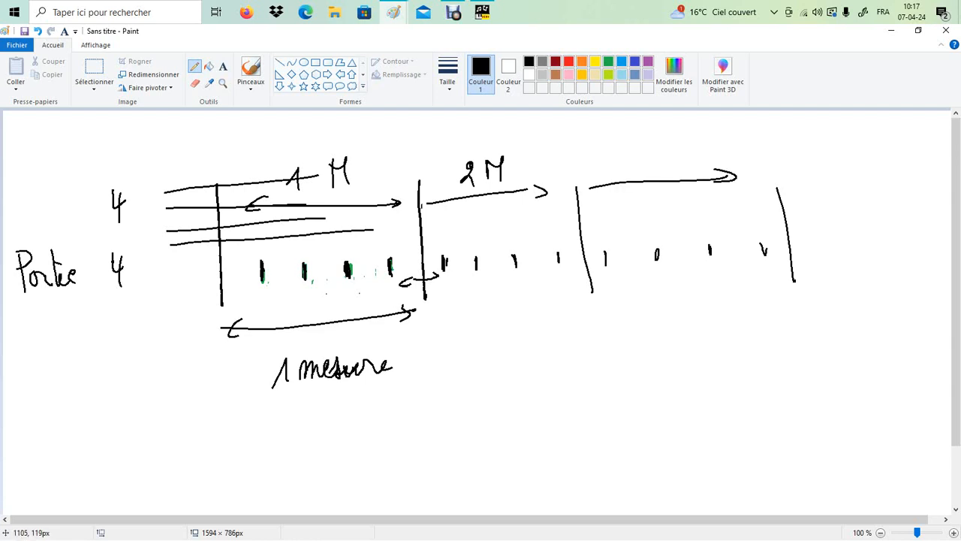
drag(610, 177, 614, 190)
drag(797, 187, 901, 176)
drag(812, 179, 815, 192)
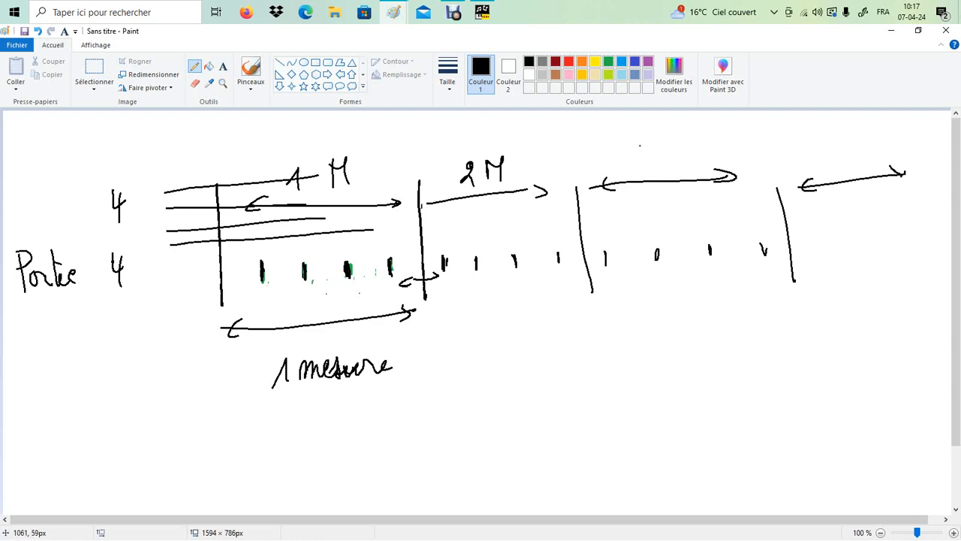
drag(640, 143, 639, 162)
mouse_move(659, 156)
mouse_down()
mouse_move(660, 139)
mouse_move(674, 150)
mouse_up()
drag(818, 138, 831, 154)
mouse_move(826, 147)
mouse_down()
mouse_move(828, 164)
mouse_move(853, 159)
mouse_up()
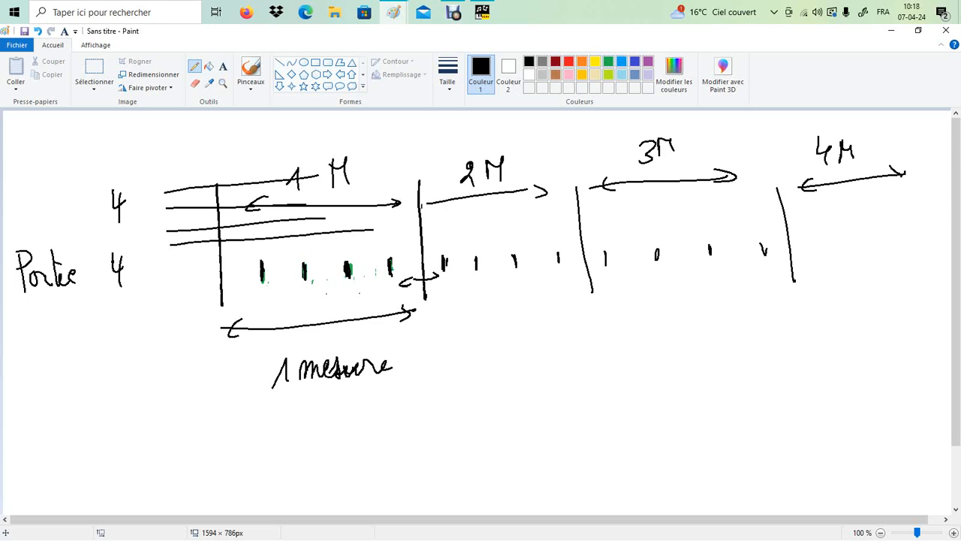
Draw a blue quarter note above the fourth beat of the first measure and label it "1t".
click(635, 61)
drag(389, 195, 387, 239)
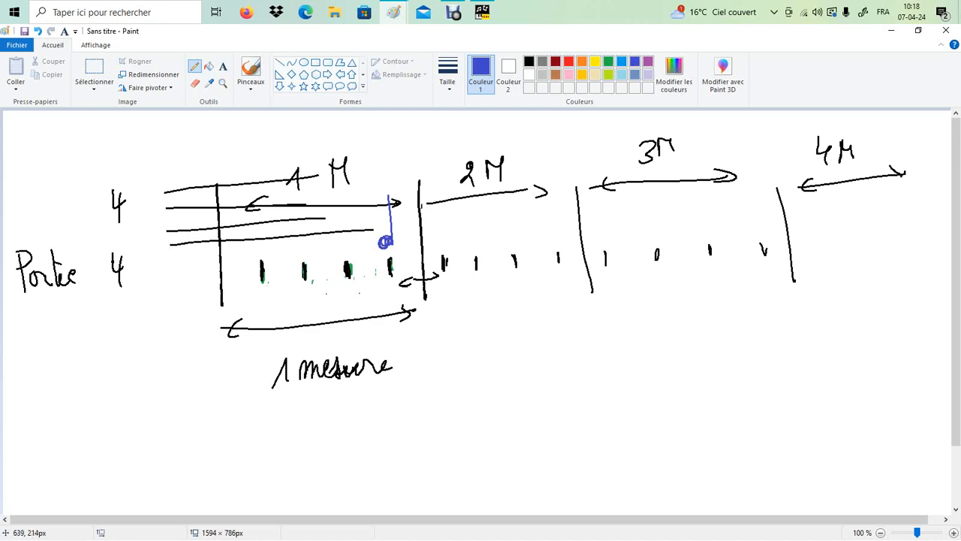
mouse_move(377, 165)
mouse_down()
mouse_move(374, 183)
mouse_move(391, 182)
mouse_up()
drag(381, 167, 401, 164)
Retrace the first measure's beat strokes in blue and draw a blue quarter note above each of the first three beats.
mouse_move(389, 260)
mouse_down()
mouse_move(392, 275)
mouse_move(352, 282)
mouse_up()
mouse_move(342, 201)
mouse_down()
mouse_move(342, 248)
mouse_move(335, 242)
mouse_move(304, 288)
mouse_up()
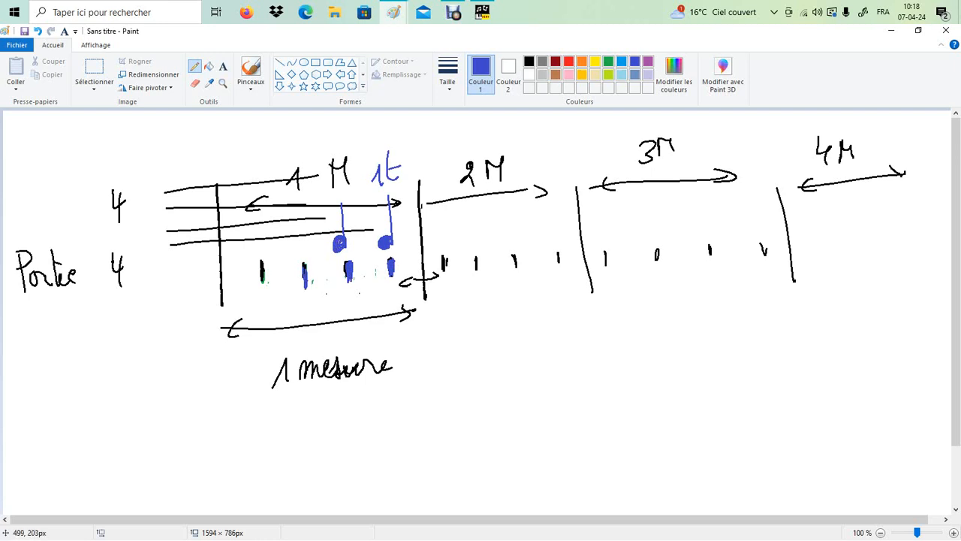
mouse_move(300, 207)
mouse_down()
mouse_move(301, 248)
mouse_move(261, 288)
mouse_up()
drag(257, 210, 255, 248)
drag(248, 242, 259, 251)
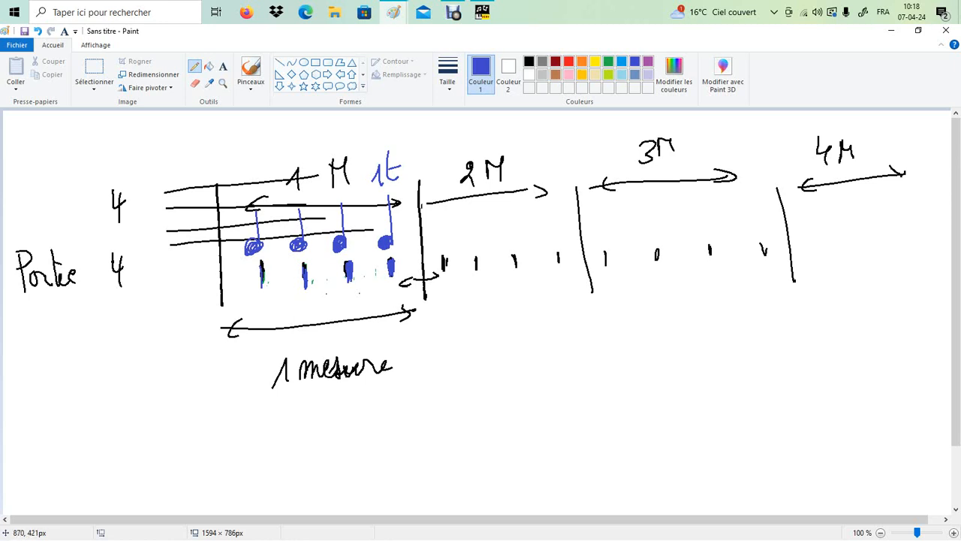
Erase the quarter note above the fourth beat and draw a blue quarter rest in its place.
click(195, 83)
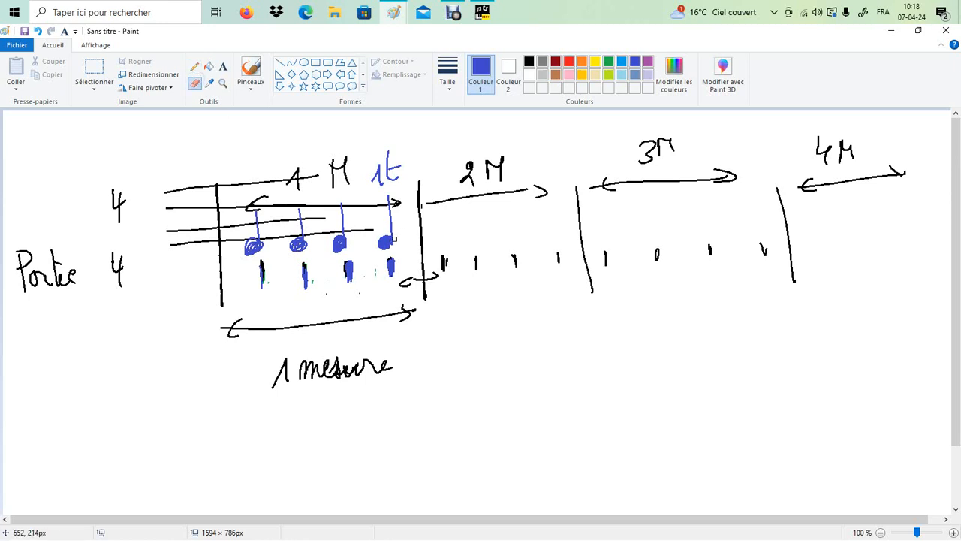
mouse_move(374, 251)
mouse_down()
mouse_move(388, 242)
mouse_move(386, 197)
mouse_move(398, 199)
mouse_up()
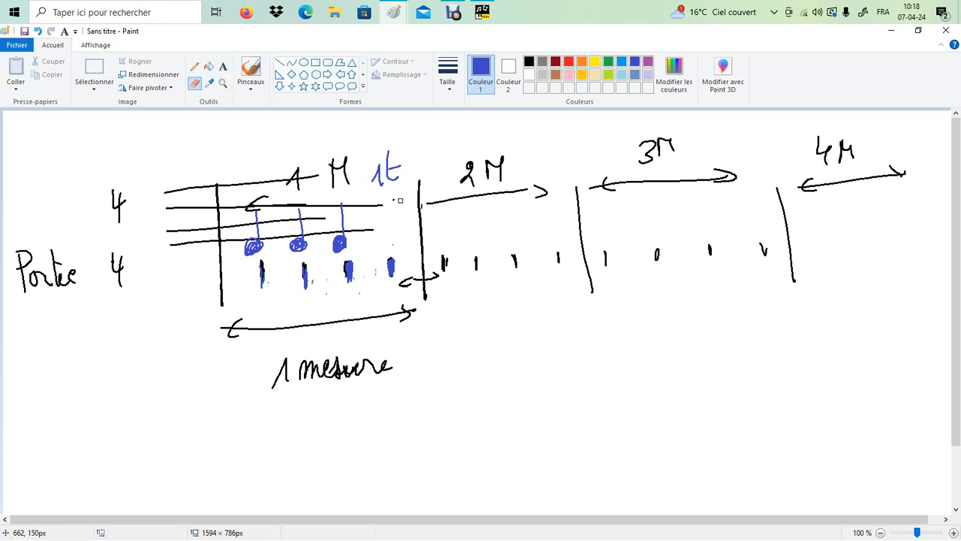
click(195, 66)
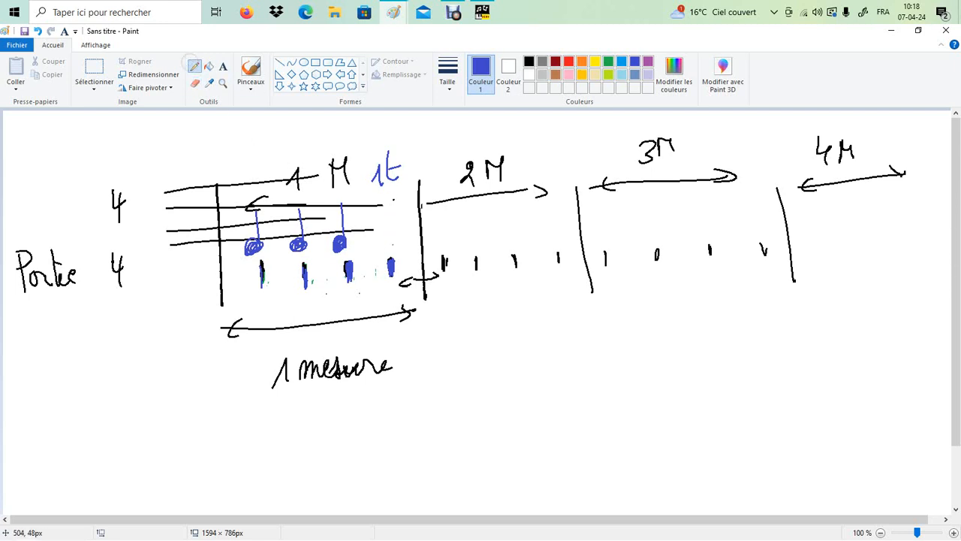
mouse_move(387, 208)
mouse_down()
mouse_move(398, 214)
mouse_move(390, 242)
mouse_up()
click(195, 82)
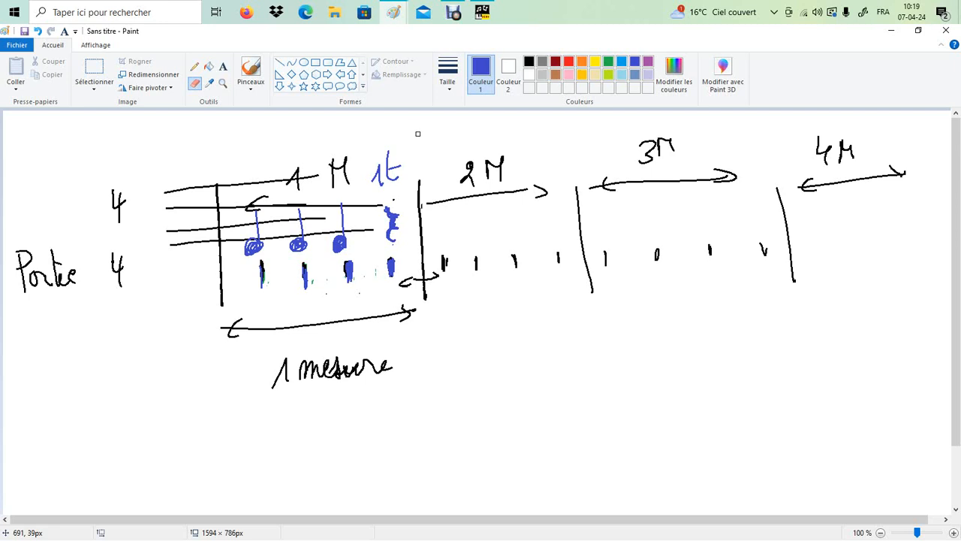
Handwrite "Gamme" and "Do M → Si majeur" in blue below the measures and retrace the first quarter note.
click(194, 66)
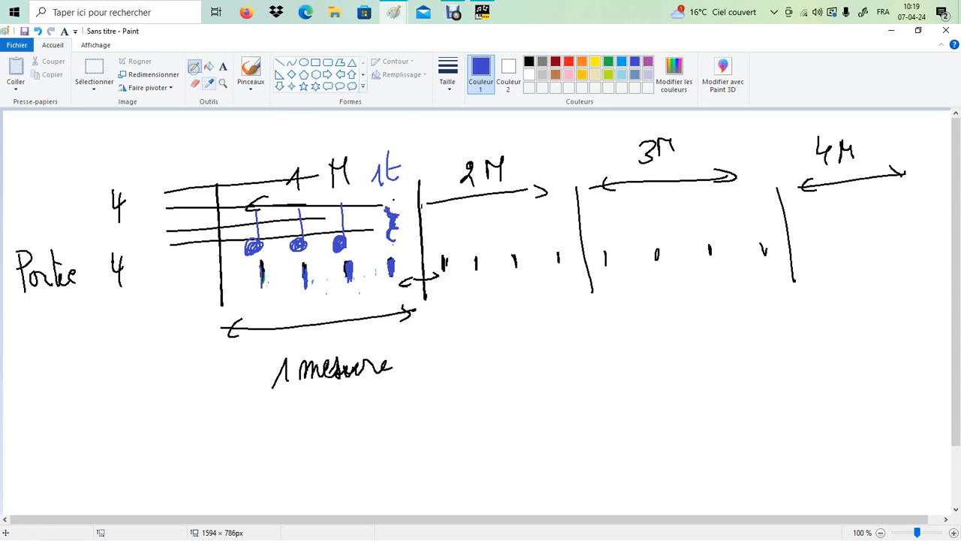
mouse_move(448, 372)
mouse_down()
mouse_move(444, 402)
mouse_move(532, 388)
mouse_up()
drag(40, 438, 34, 467)
mouse_move(66, 455)
mouse_down()
mouse_move(202, 440)
mouse_move(225, 473)
mouse_move(245, 445)
mouse_move(276, 442)
mouse_up()
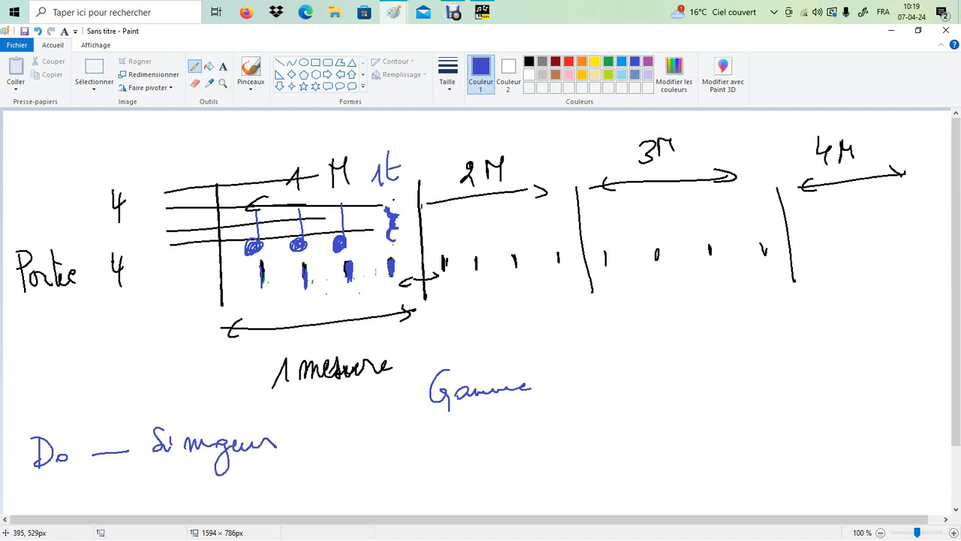
mouse_move(65, 445)
mouse_down()
mouse_move(80, 441)
mouse_move(107, 467)
mouse_up()
drag(256, 214, 248, 243)
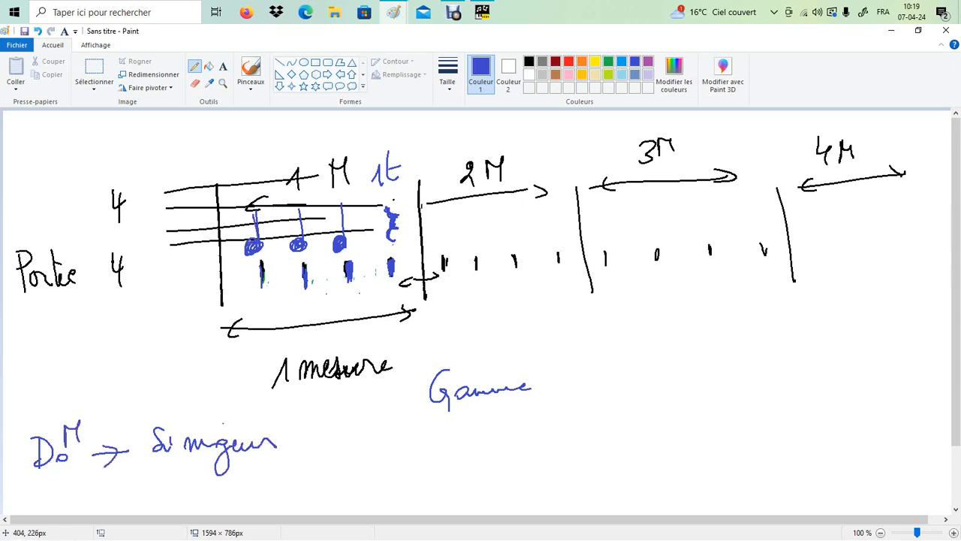
Thicken the stems of the three blue quarter notes in the first measure.
drag(253, 206, 261, 240)
drag(300, 209, 300, 255)
mouse_move(345, 206)
mouse_down()
mouse_move(348, 244)
mouse_move(342, 205)
mouse_up()
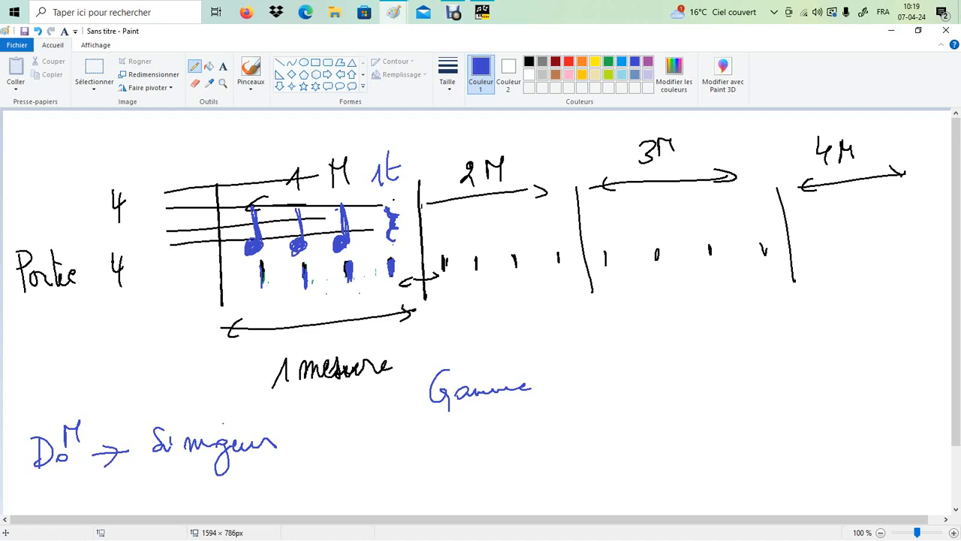
Draw a light blue quarter note below the third measure, with two branches leading down to two eighth notes.
click(621, 61)
mouse_move(669, 303)
mouse_down()
mouse_move(662, 344)
mouse_move(664, 292)
mouse_up()
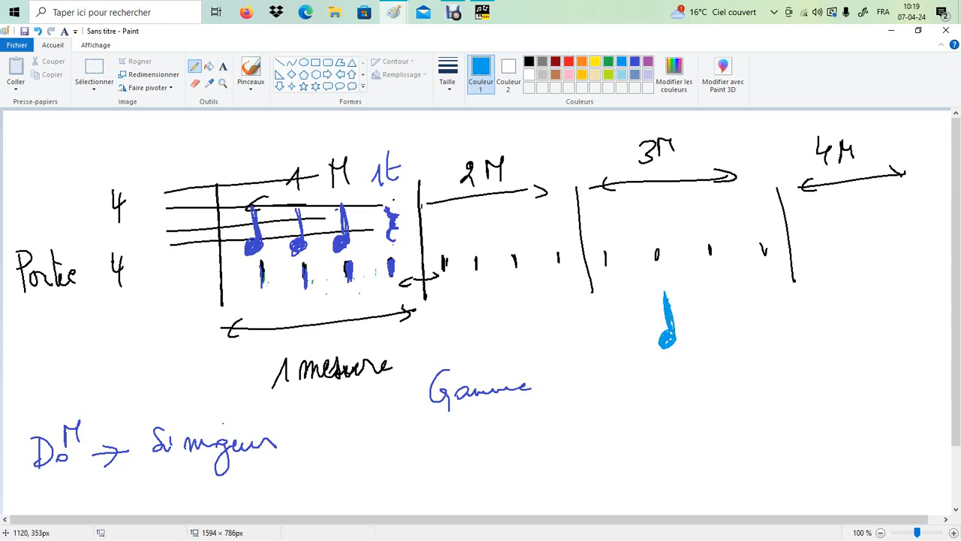
mouse_move(661, 365)
mouse_down()
mouse_move(647, 393)
mouse_move(699, 392)
mouse_up()
drag(647, 411, 639, 445)
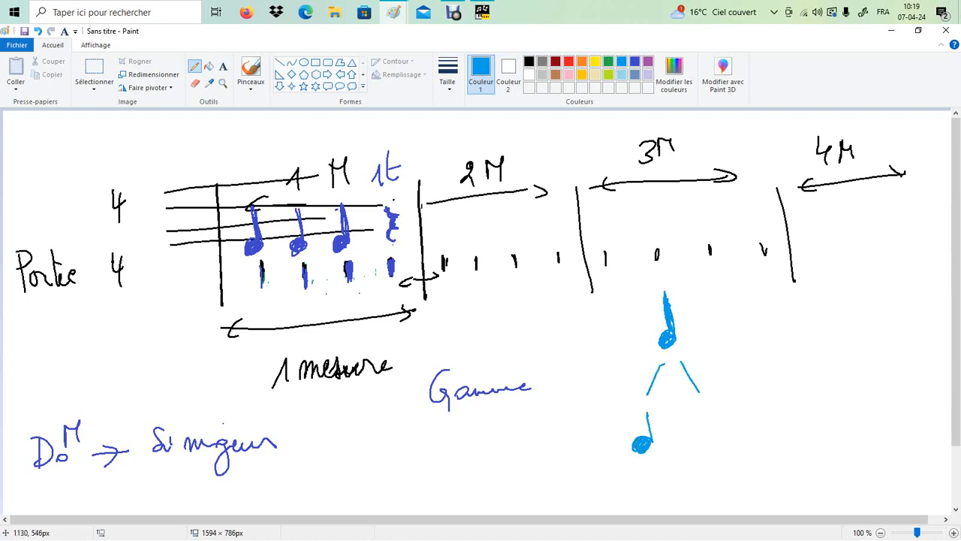
mouse_move(649, 412)
mouse_down()
mouse_move(697, 440)
mouse_move(715, 415)
mouse_up()
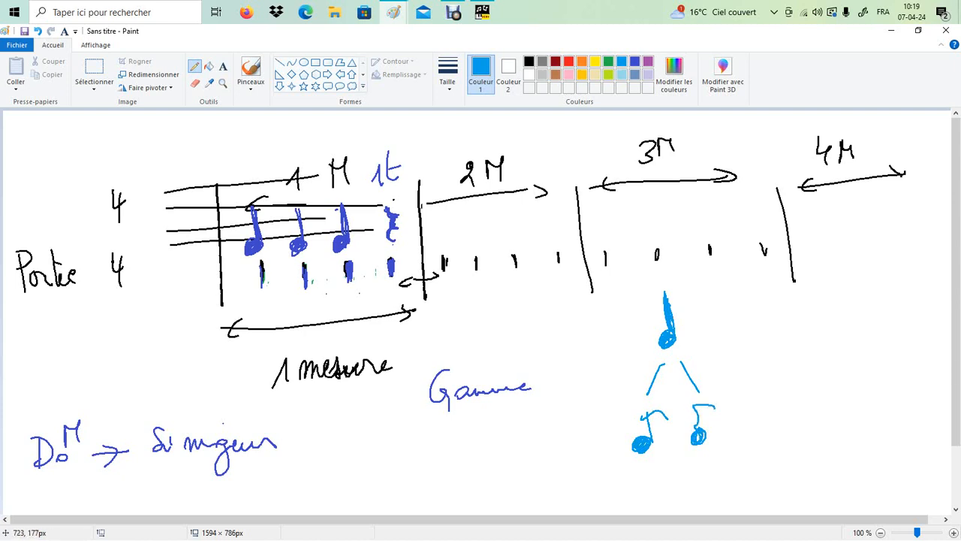
Draw eight light blue eighth notes in the second measure, two per beat, and mark its first two beats with arrows.
mouse_move(439, 208)
mouse_down()
mouse_move(440, 243)
mouse_move(449, 219)
mouse_move(459, 244)
mouse_move(456, 205)
mouse_move(466, 207)
mouse_up()
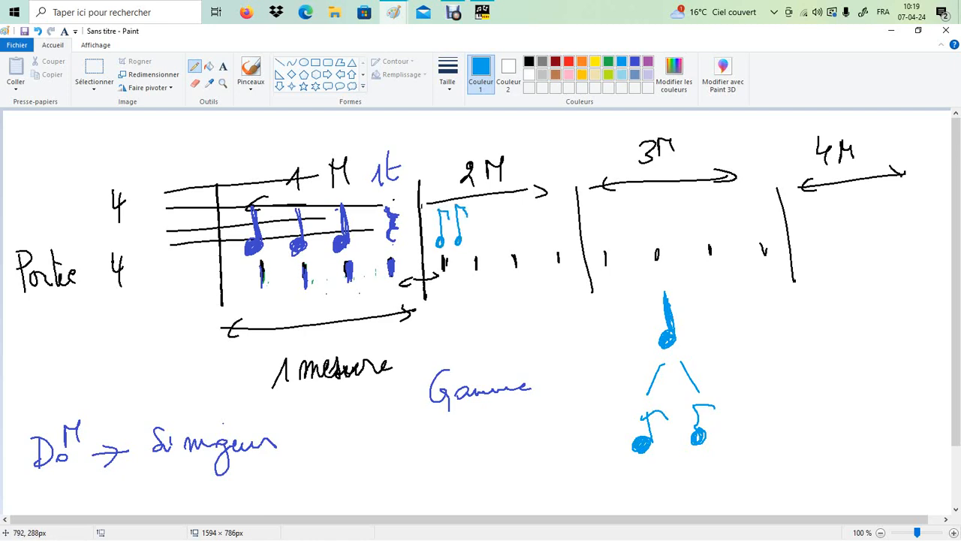
mouse_move(480, 281)
mouse_down()
mouse_move(480, 302)
mouse_move(481, 291)
mouse_move(450, 305)
mouse_move(445, 292)
mouse_up()
mouse_move(476, 257)
mouse_down()
mouse_move(476, 269)
mouse_move(447, 258)
mouse_move(475, 245)
mouse_move(473, 208)
mouse_move(489, 248)
mouse_move(491, 210)
mouse_up()
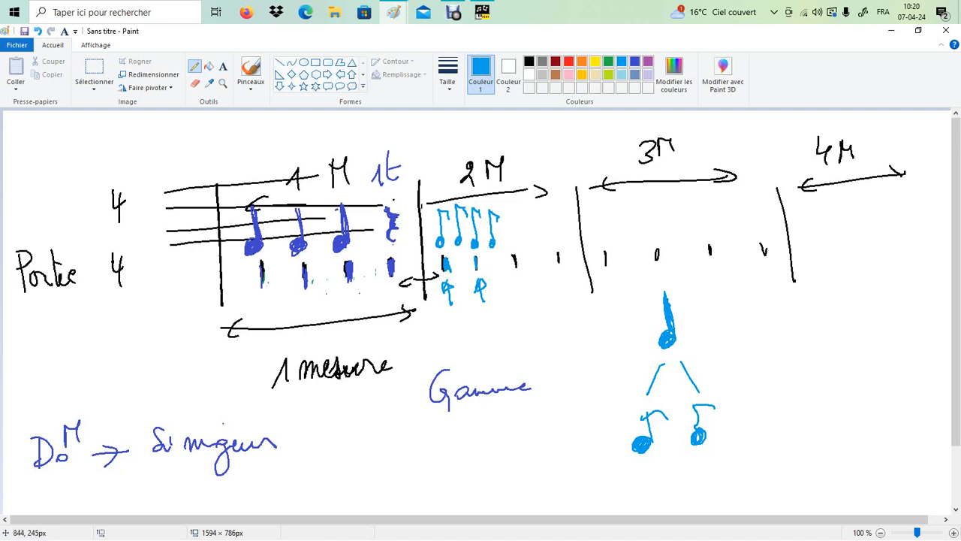
mouse_move(514, 238)
mouse_down()
mouse_move(509, 210)
mouse_move(528, 243)
mouse_up()
mouse_move(527, 240)
mouse_down()
mouse_move(526, 210)
mouse_move(553, 237)
mouse_move(551, 203)
mouse_up()
drag(551, 203, 567, 239)
drag(569, 233, 564, 208)
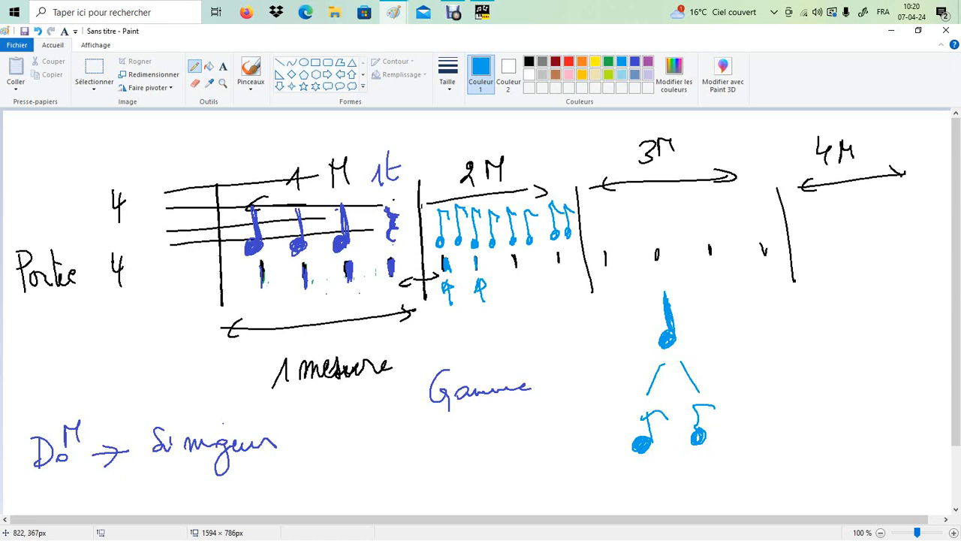
Handwrite a boxed "8 notes" below the second measure and draw an arrow with a "4" below the first measure.
mouse_move(493, 323)
mouse_down()
mouse_move(488, 342)
mouse_move(541, 312)
mouse_move(559, 321)
mouse_up()
drag(525, 314, 547, 308)
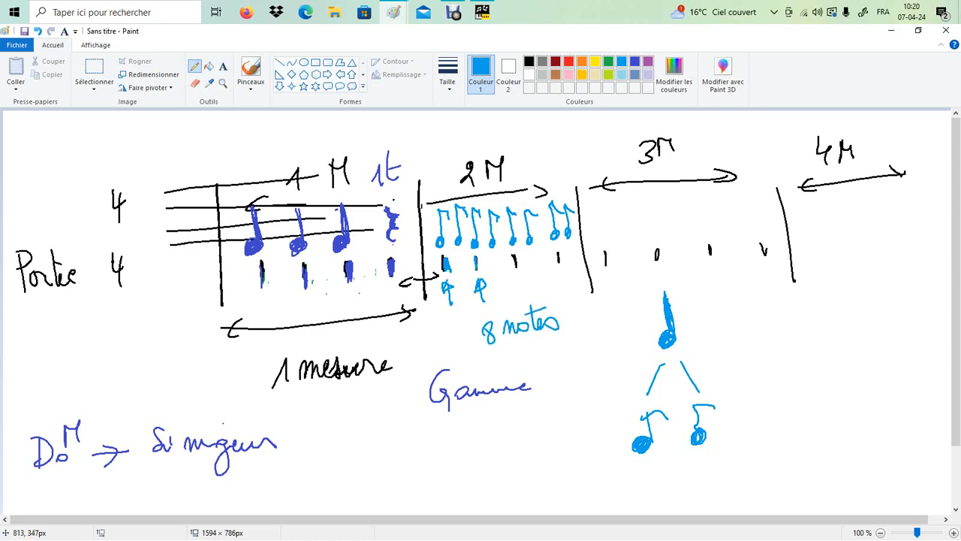
drag(267, 322, 386, 306)
mouse_move(291, 321)
mouse_down()
mouse_move(275, 331)
mouse_move(325, 329)
mouse_up()
drag(324, 325, 323, 344)
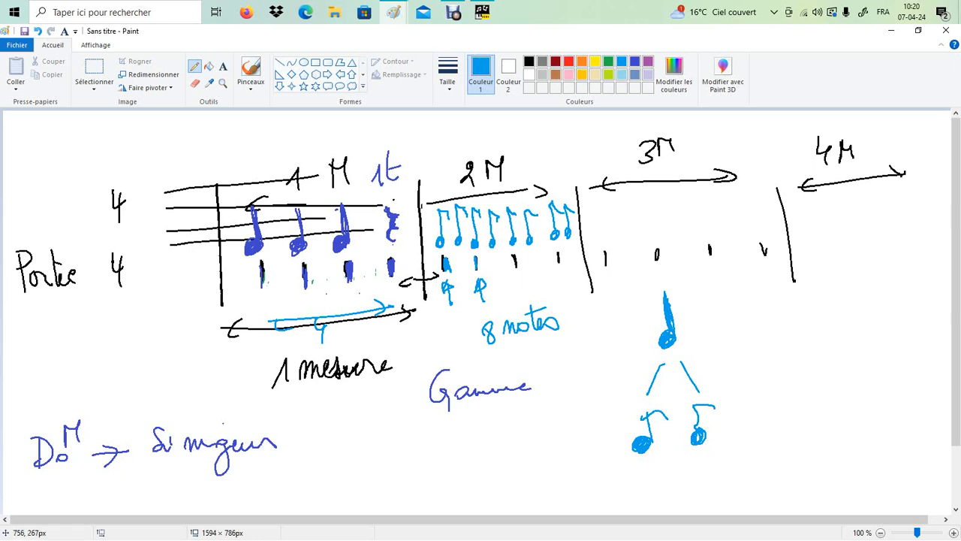
mouse_move(489, 308)
mouse_down()
mouse_move(583, 287)
mouse_move(584, 325)
mouse_move(473, 360)
mouse_move(516, 303)
mouse_up()
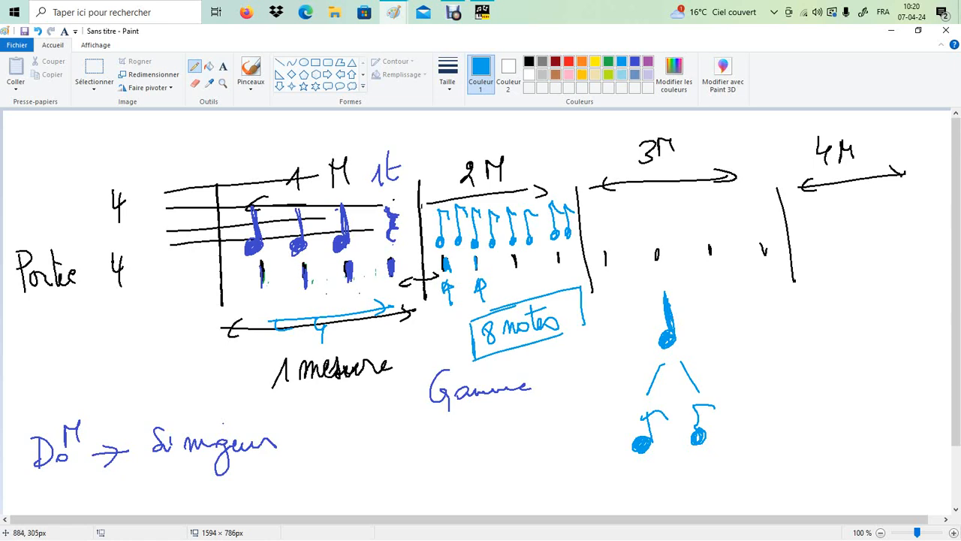
Label the light blue quarter note "1t" and each of the two eighth notes branching from it "1/2 t".
mouse_move(704, 332)
mouse_down()
mouse_move(719, 314)
mouse_move(723, 334)
mouse_up()
mouse_move(739, 299)
mouse_down()
mouse_move(743, 334)
mouse_move(752, 314)
mouse_up()
drag(704, 464, 714, 454)
mouse_move(726, 449)
mouse_down()
mouse_move(713, 483)
mouse_move(748, 475)
mouse_up()
drag(741, 461, 757, 458)
drag(628, 470, 639, 492)
drag(652, 478, 667, 487)
drag(674, 452, 673, 485)
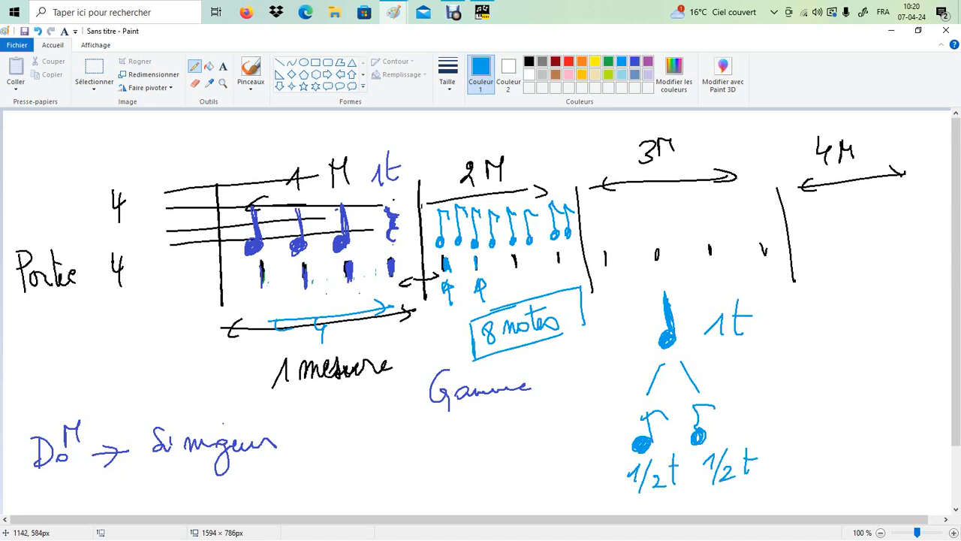
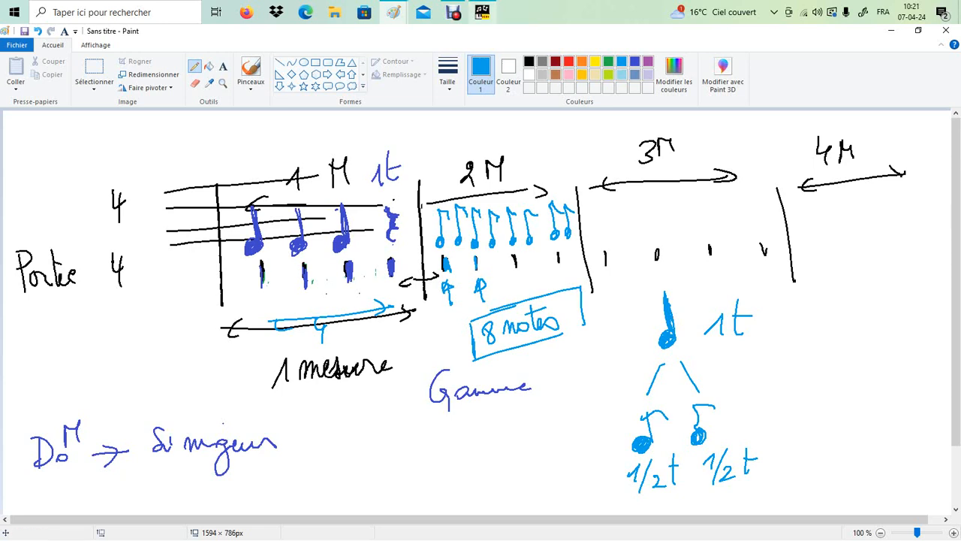
Switch to NoteWorthy Composer and make the right-hand treble staff active.
click(482, 12)
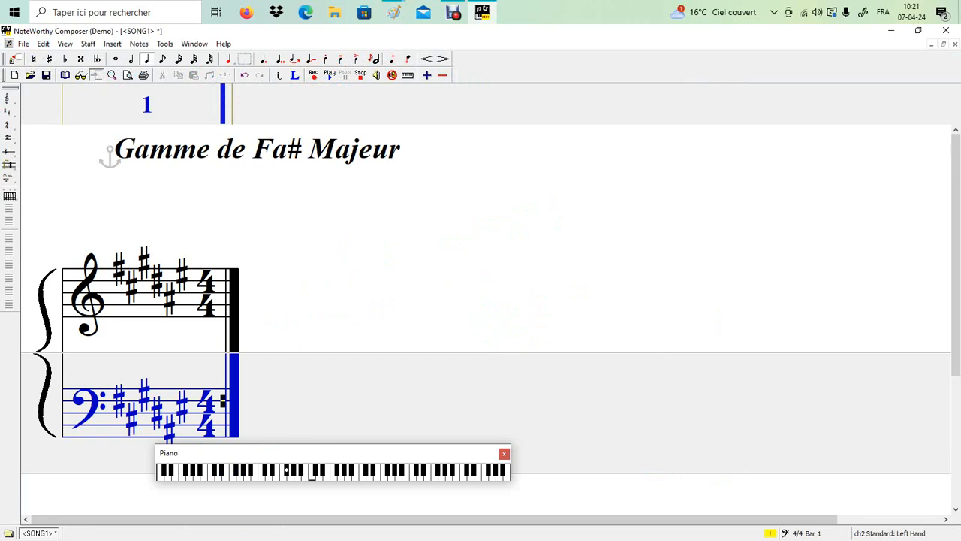
key(Page_Up)
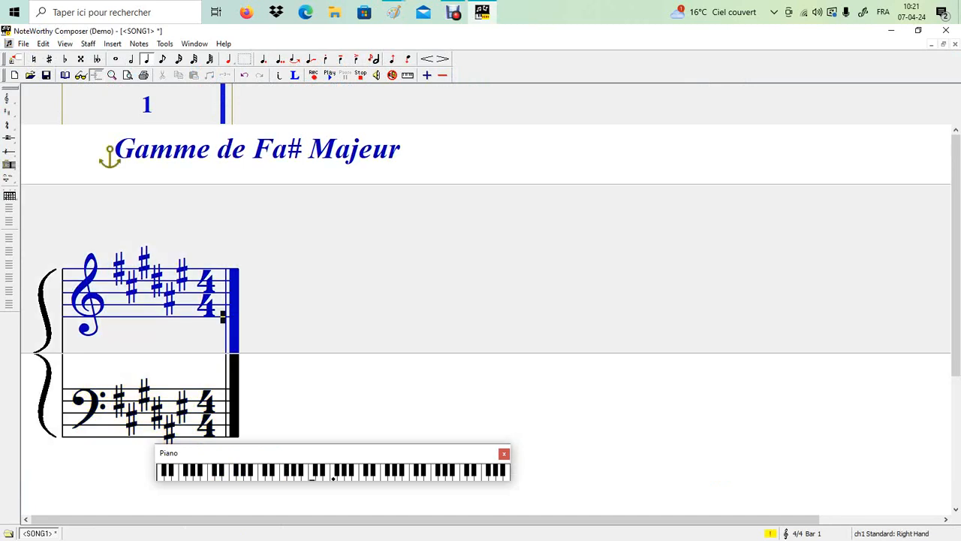
Enter five ascending quarter notes on the treble staff, from Fa# in the first space up to Do#.
key(Down)
key(Up)
key(Up)
key(Return)
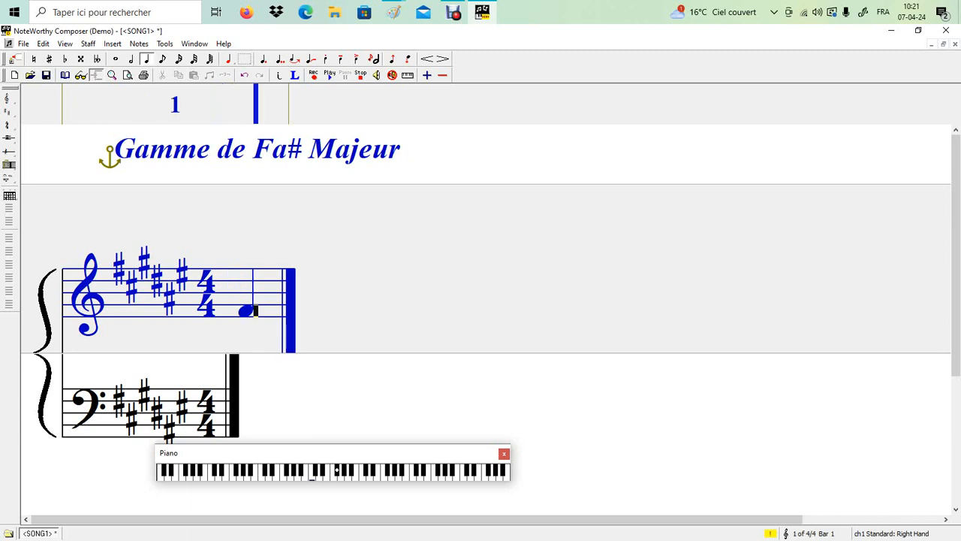
key(Up)
key(Return)
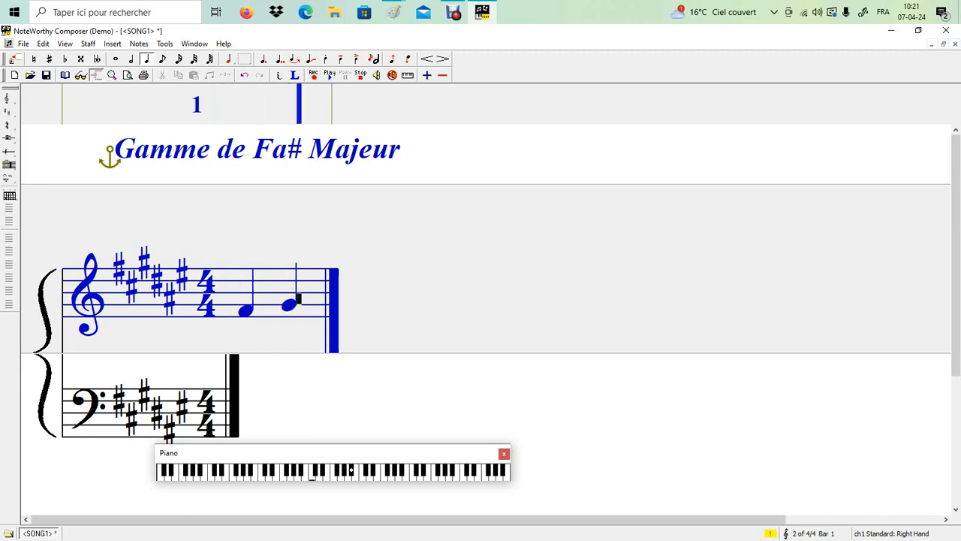
key(Up)
key(Return)
key(Up)
key(Return)
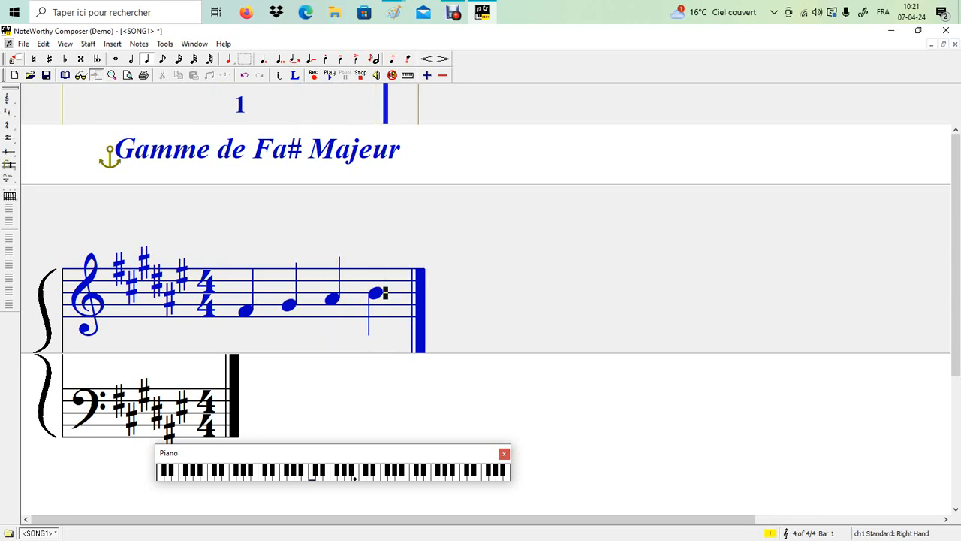
key(Up)
key(Return)
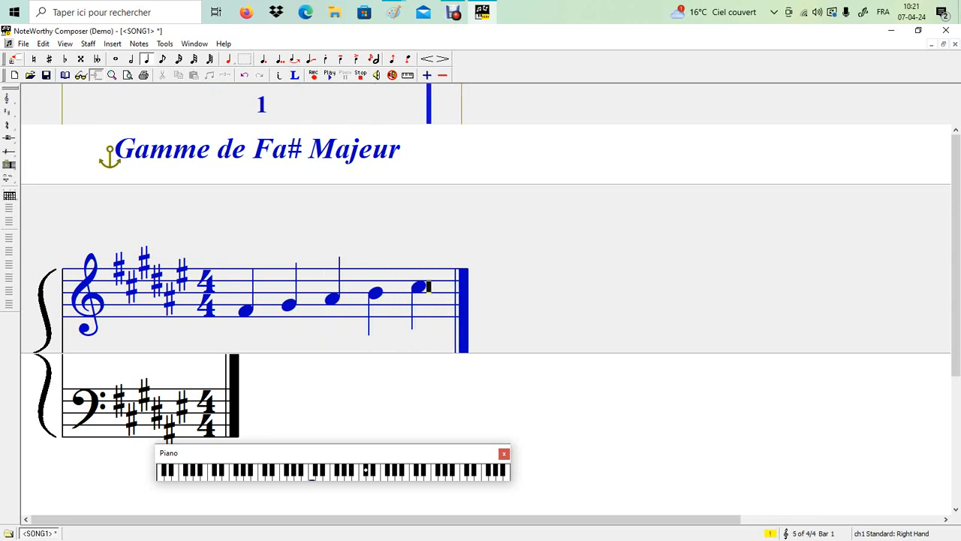
Delete all five quarter notes from the treble staff.
key(BackSpace)
key(BackSpace)
key(BackSpace)
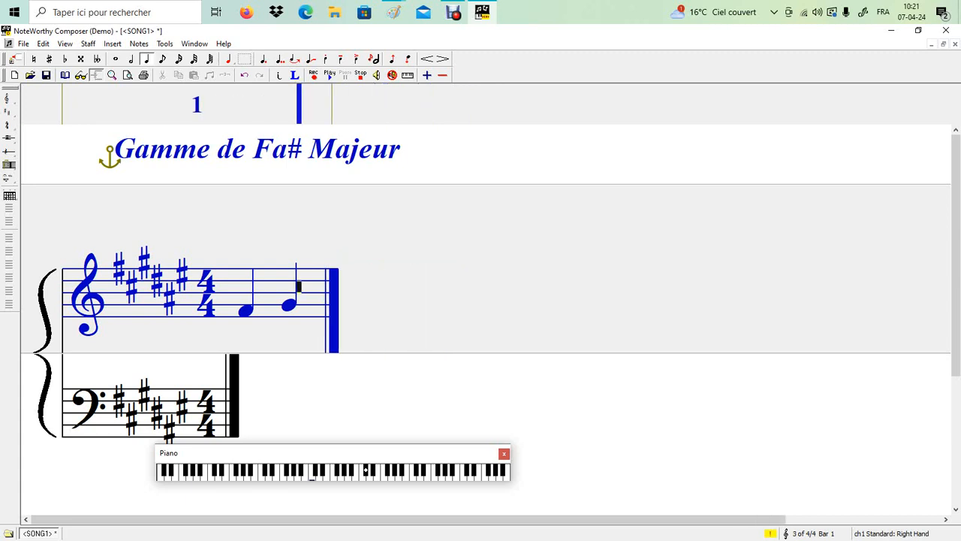
key(BackSpace)
key(BackSpace)
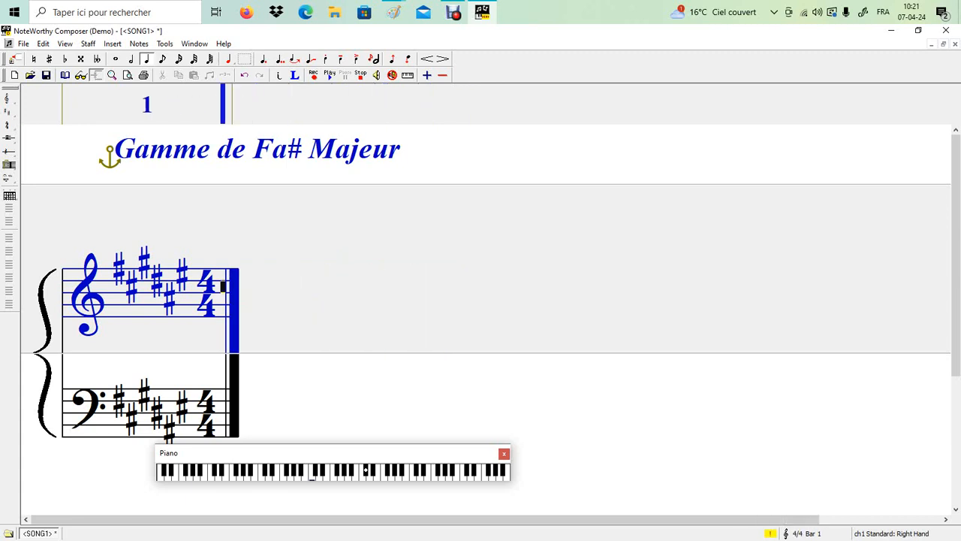
Enter an eighth note on Fa# in the first space of the treble staff.
key(Up)
key(Up)
key(Up)
key(Up)
key(Up)
key(Up)
key(ctrl+minus)
key(ctrl+minus)
key(ctrl+minus)
key(ctrl+minus)
key(ctrl+plus)
key(ctrl+plus)
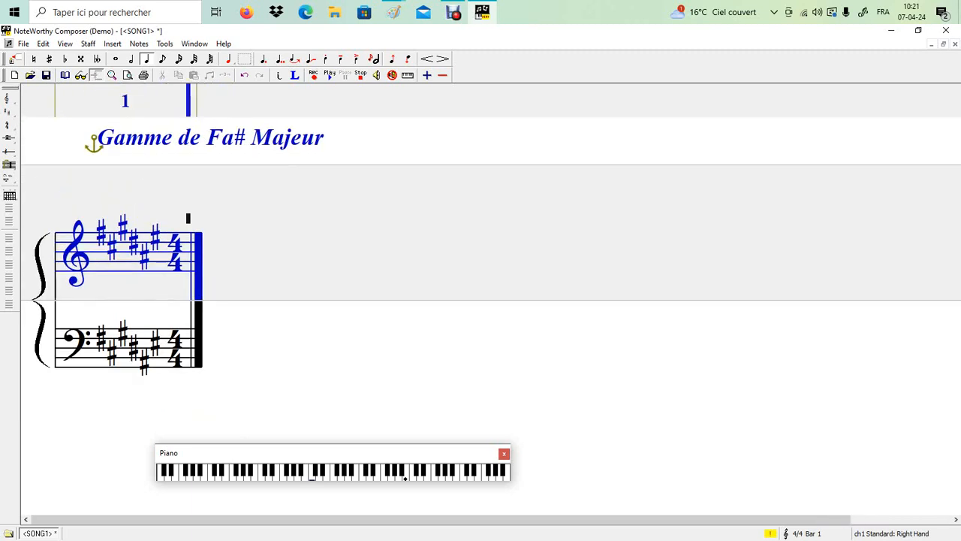
key(Down)
key(Down)
key(Down)
key(Down)
key(Down)
key(Down)
key(Down)
key(Down)
key(Down)
key(Down)
key(4)
key(2)
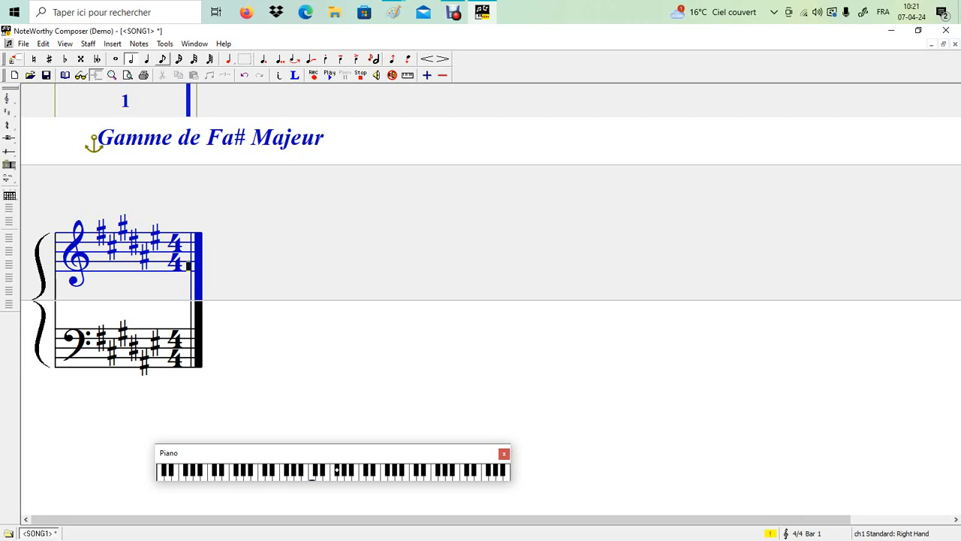
key(1)
key(2)
key(4)
key(8)
key(Return)
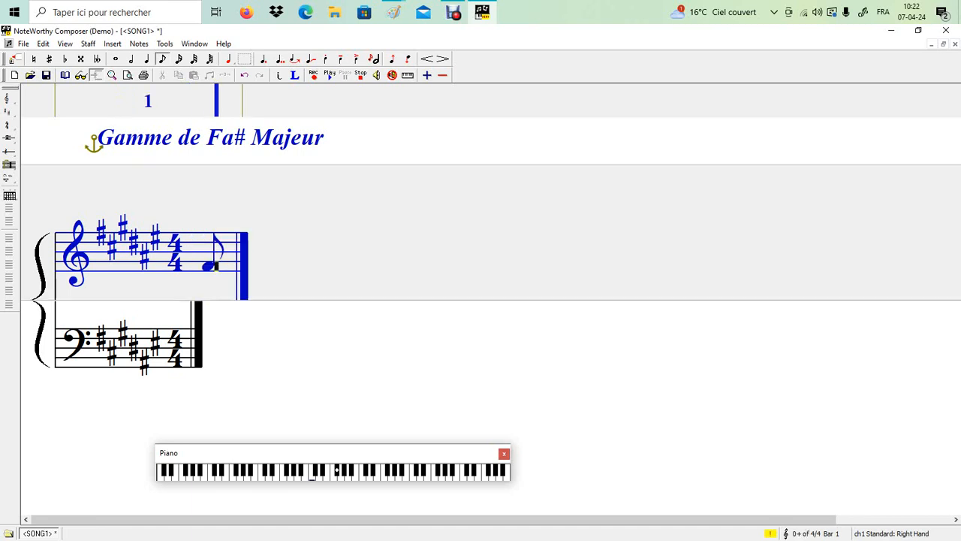
Add seven stepwise ascending eighth notes after the first, from Sol# up to the higher Fa# on the top line.
key(Up)
key(Return)
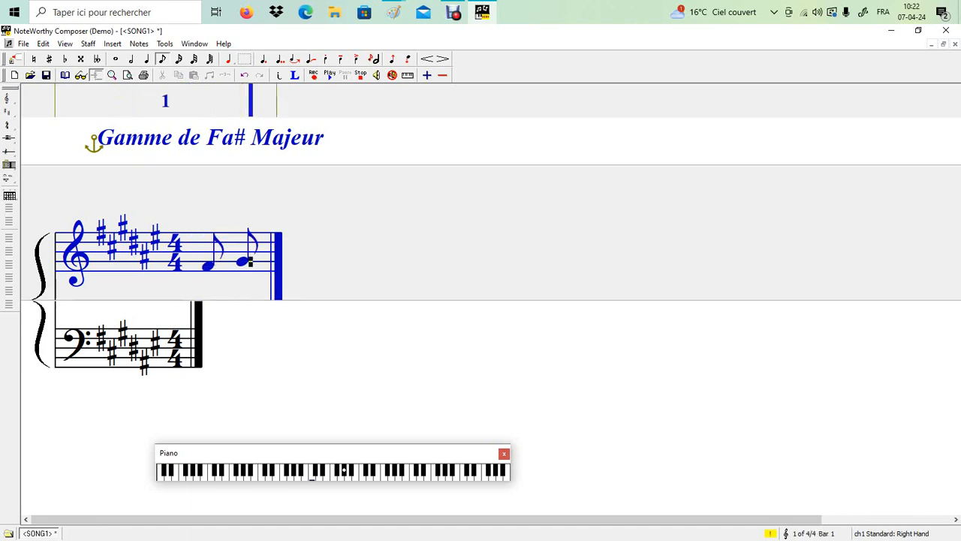
key(Up)
key(Return)
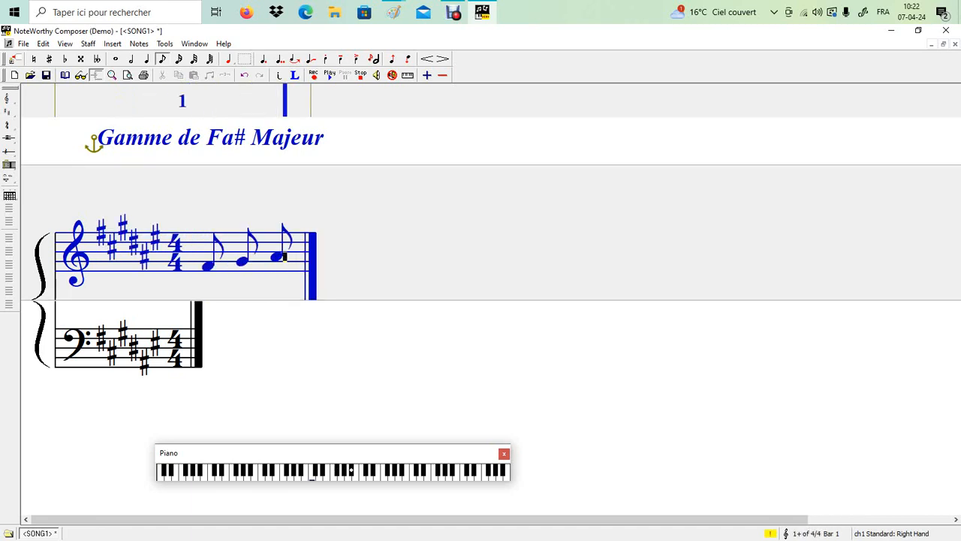
key(Up)
key(Return)
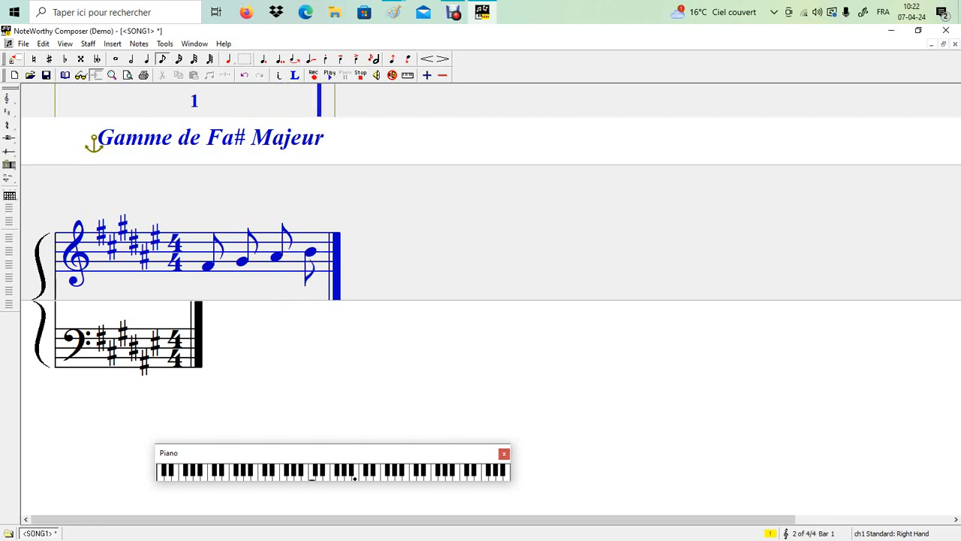
key(Up)
key(Return)
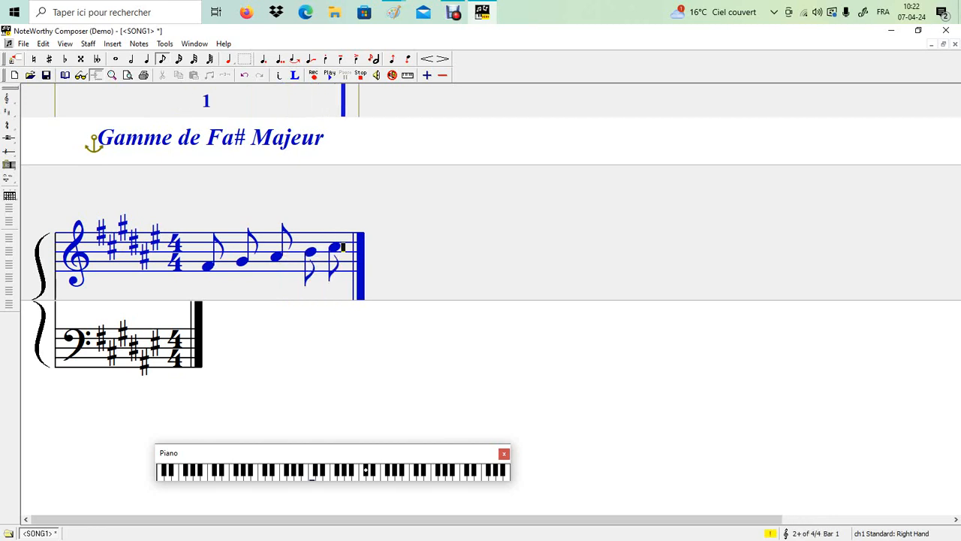
key(Up)
key(Return)
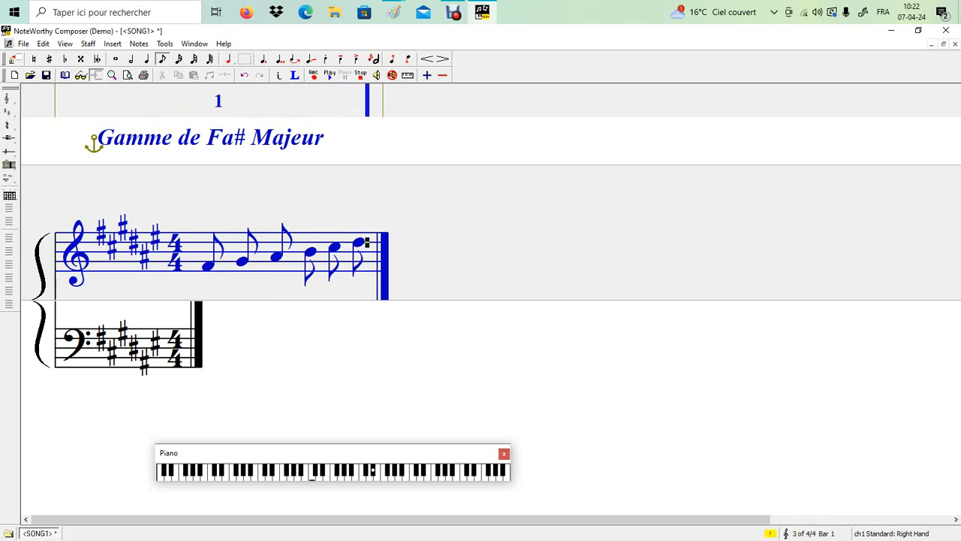
key(Up)
key(Return)
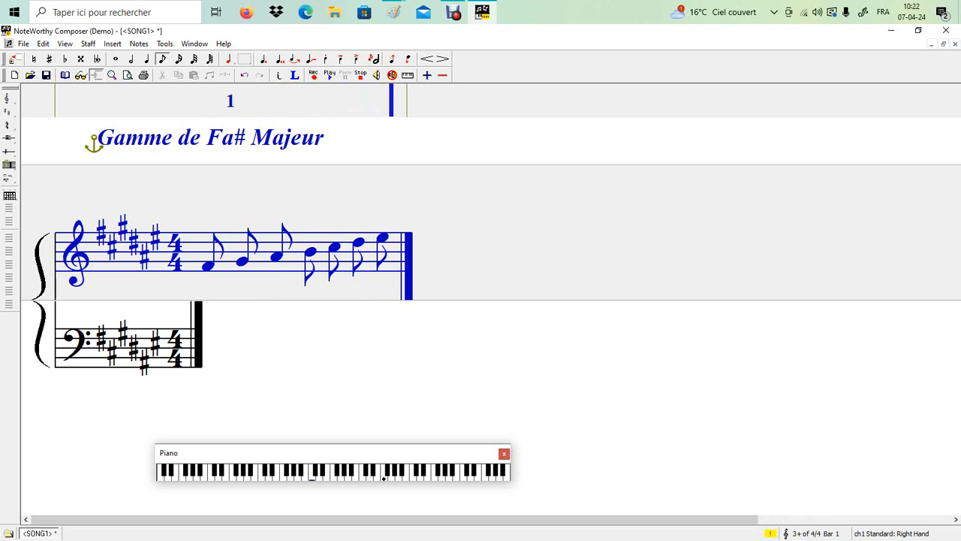
key(Up)
key(Return)
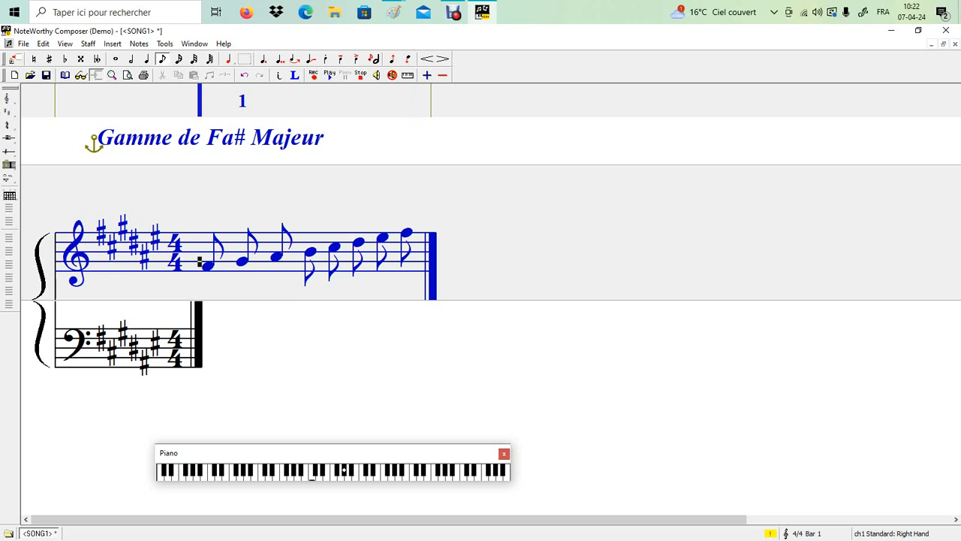
Beam the first four eighth notes of the scale on the treble staff, from Fa# to Si.
key(Right)
key(shift+Right)
key(shift+Right)
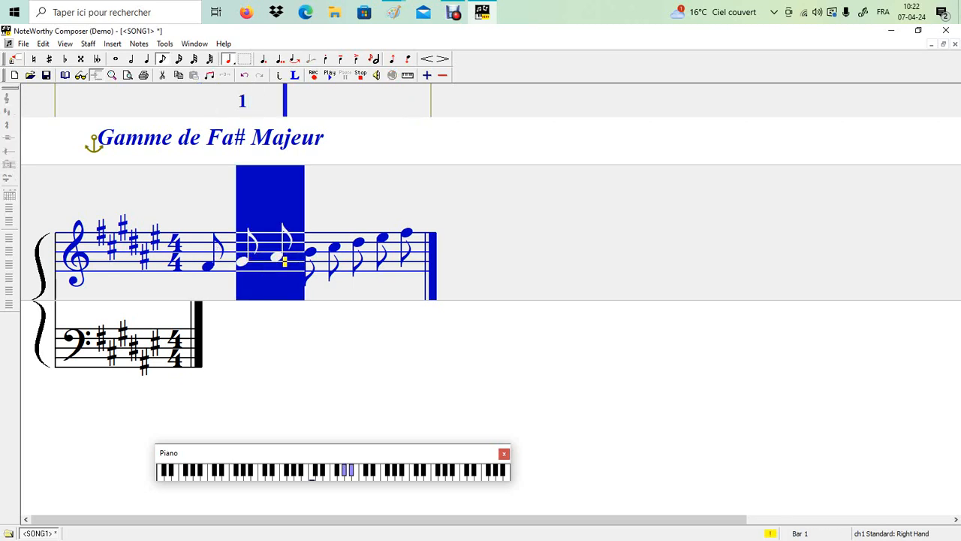
key(shift+Left)
key(Left)
key(Left)
key(shift+Right)
key(shift+Right)
key(shift+Right)
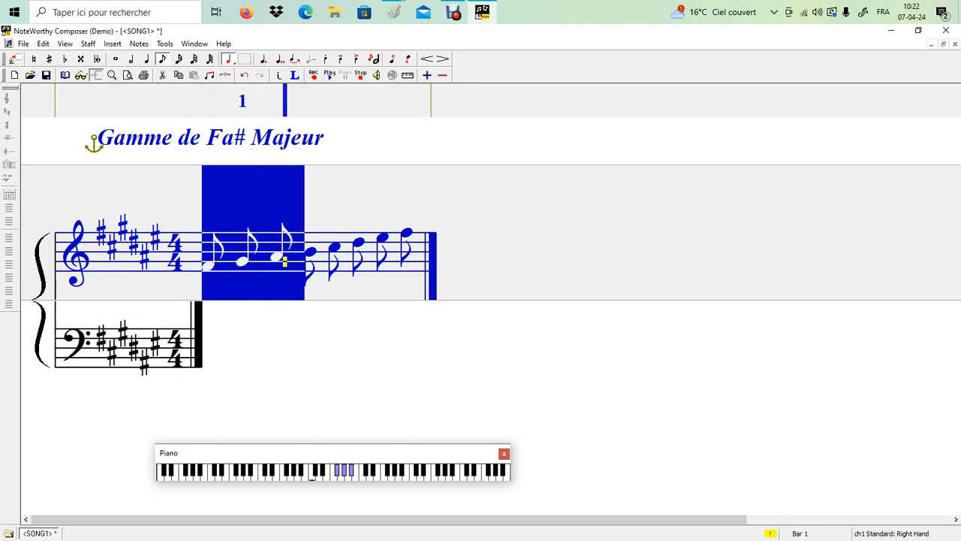
key(shift+Right)
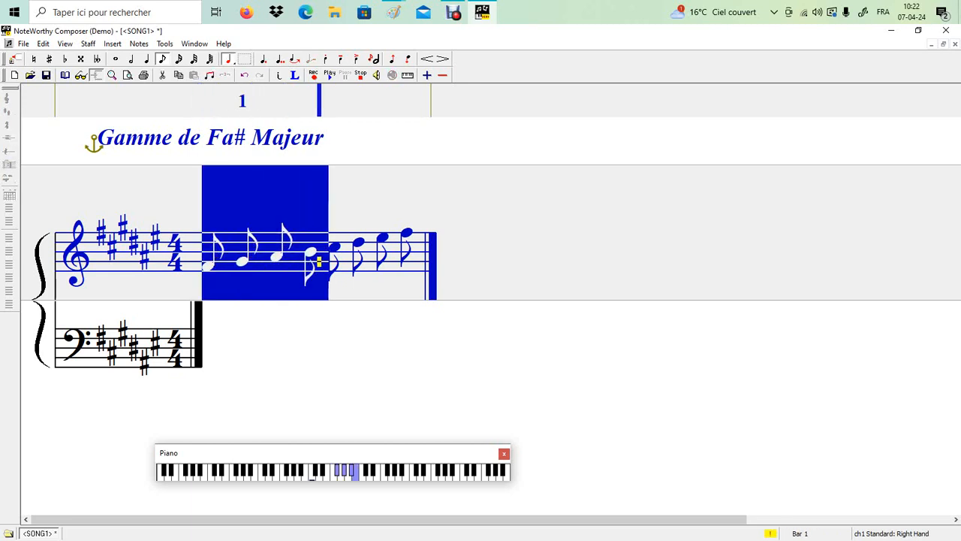
right_click(282, 257)
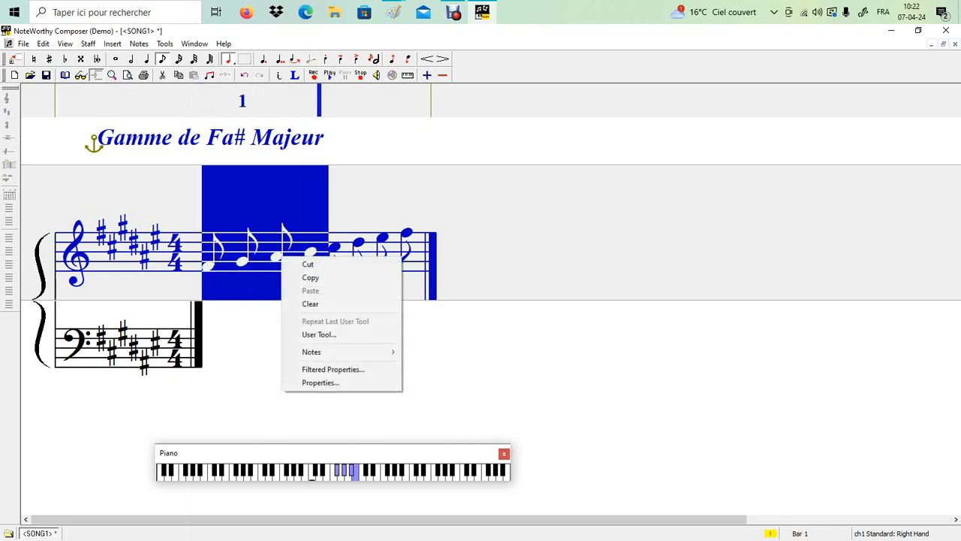
mouse_move(323, 351)
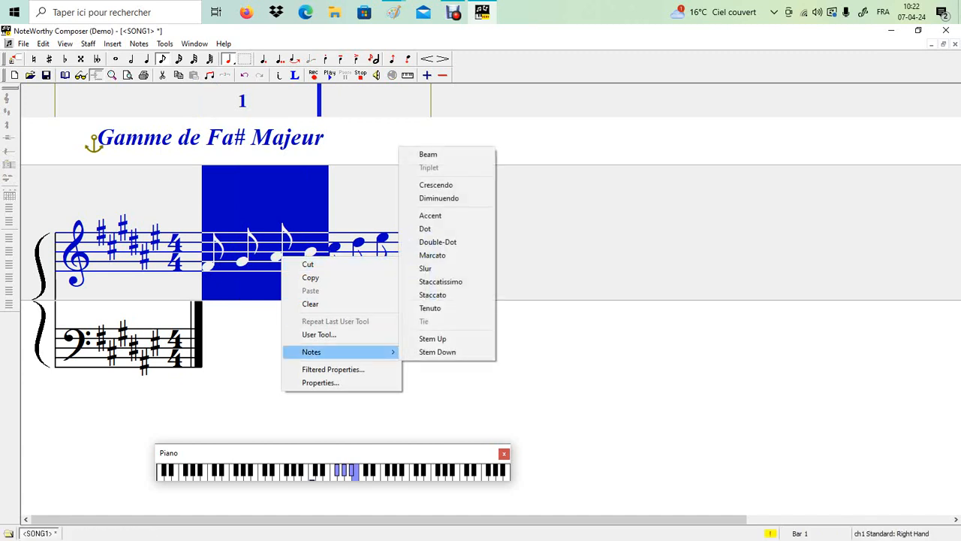
click(428, 154)
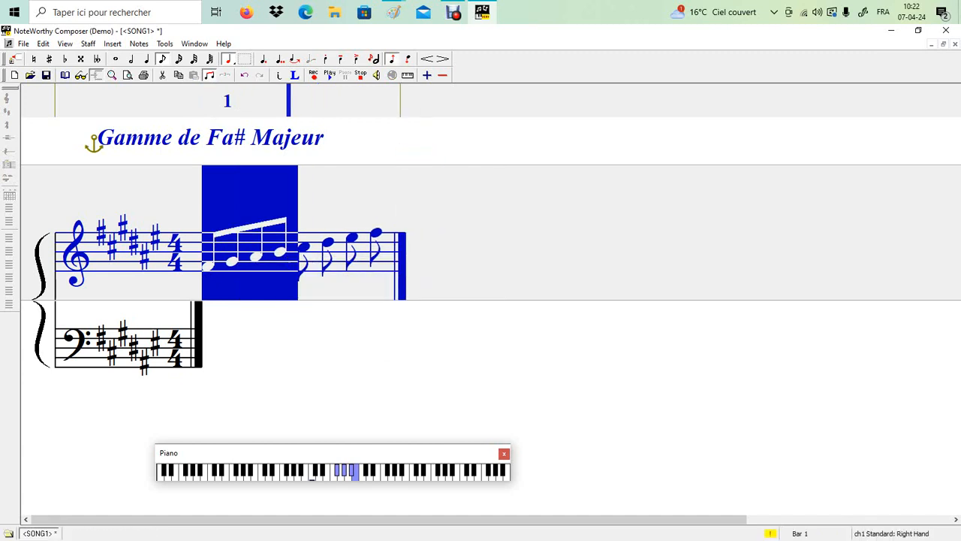
key(ctrl+Down)
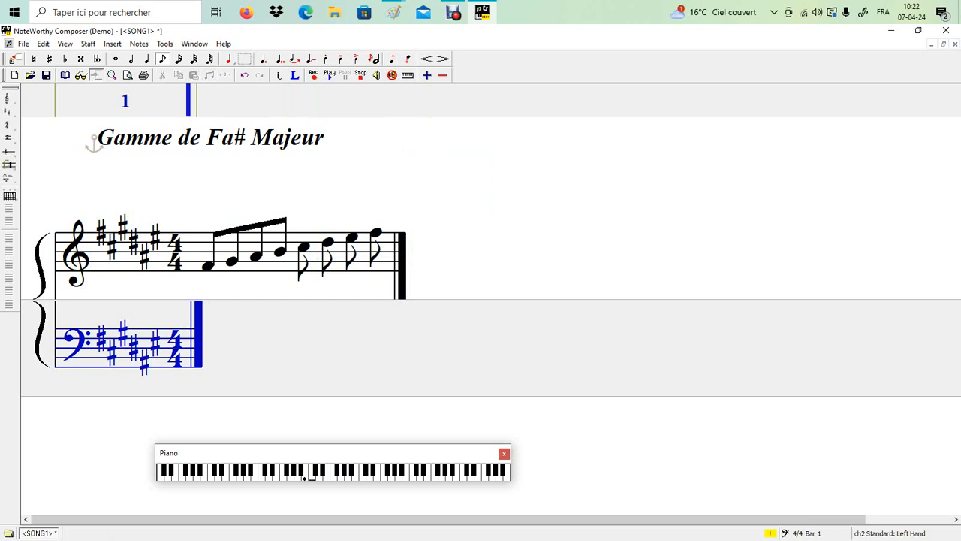
Beam the last four eighth notes of the scale on the treble staff, from Do# to the higher Fa#.
click(311, 252)
key(shift+Right)
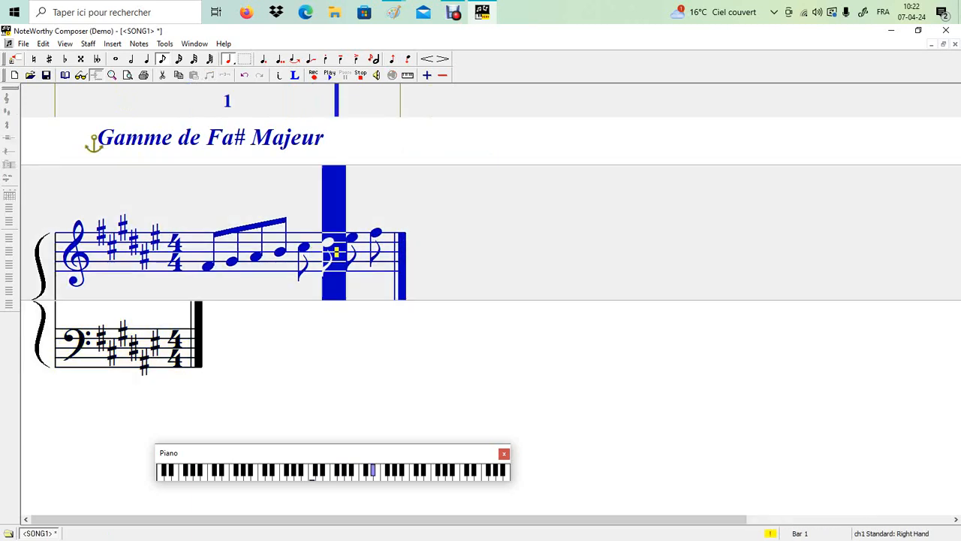
drag(391, 252, 299, 252)
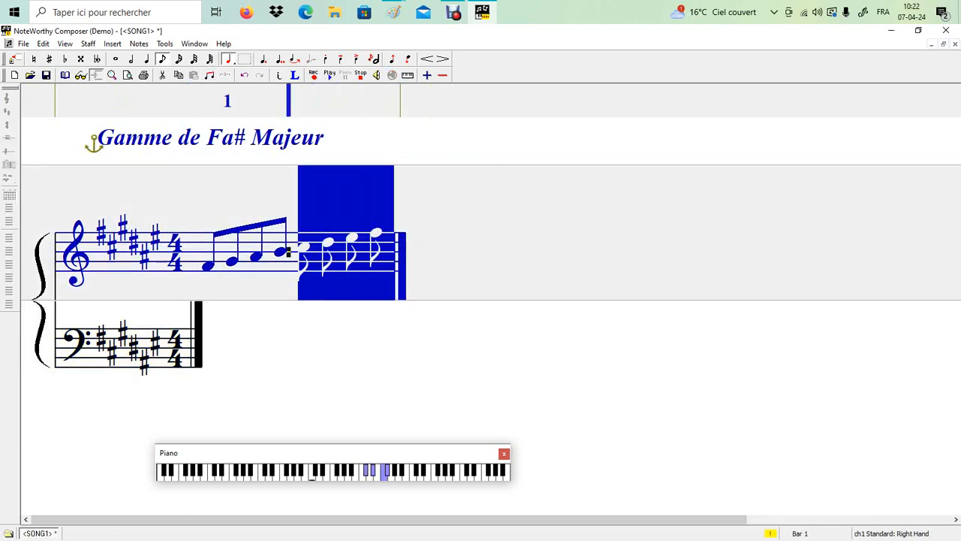
right_click(341, 255)
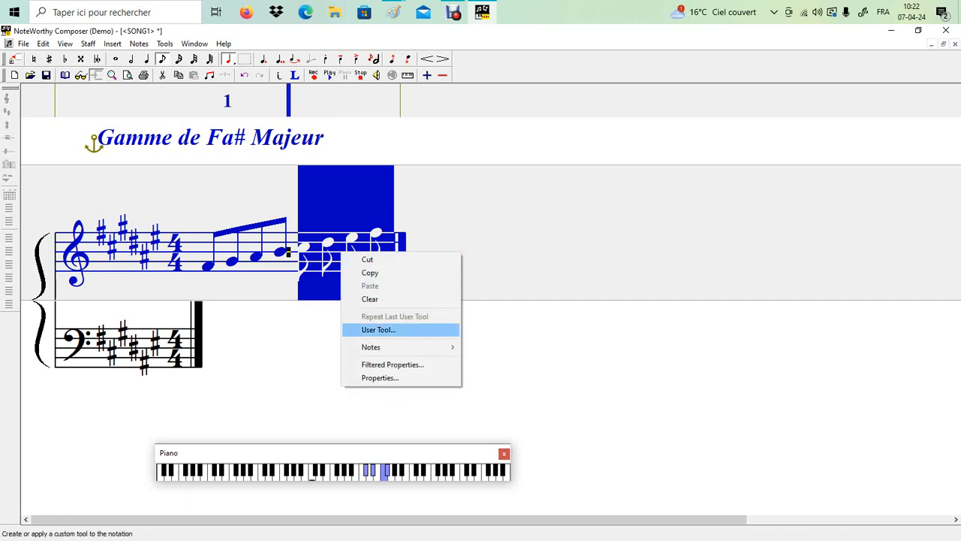
mouse_move(390, 346)
click(488, 149)
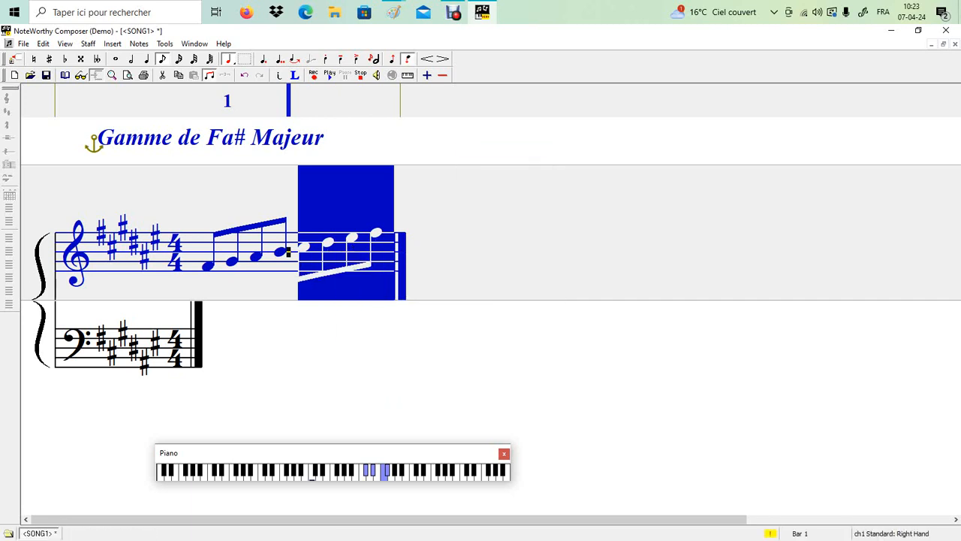
key(ctrl+Down)
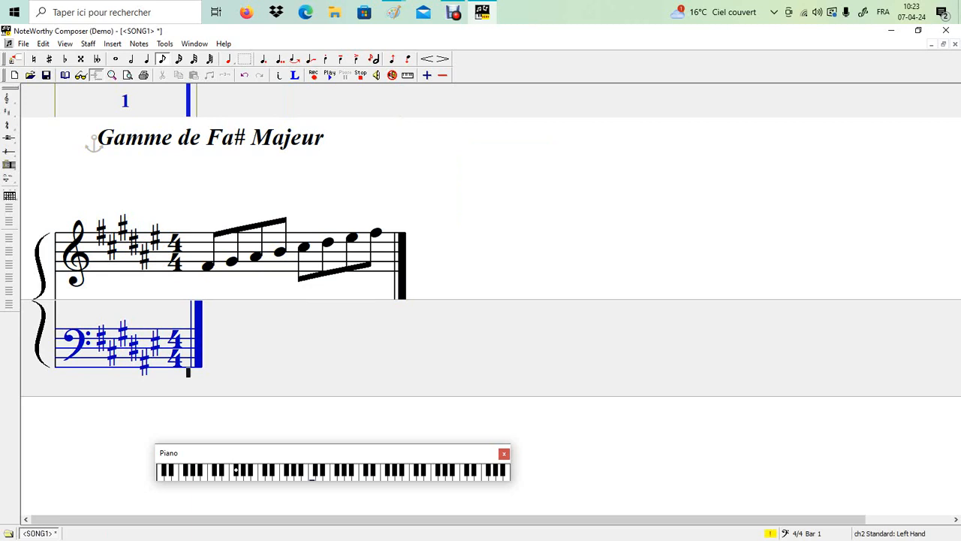
Insert a bar line before the first beamed note and another after the last note on the treble staff.
key(ctrl+Up)
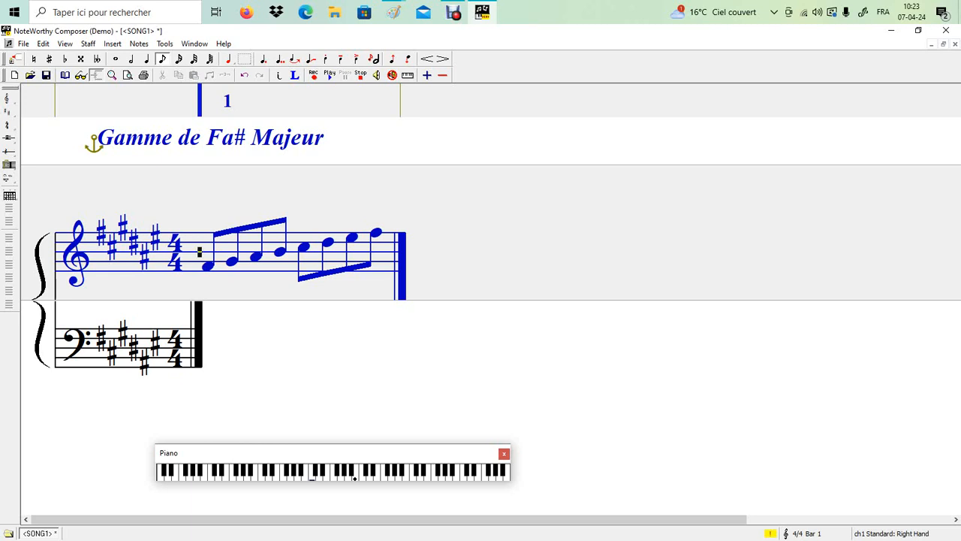
key(alt+i)
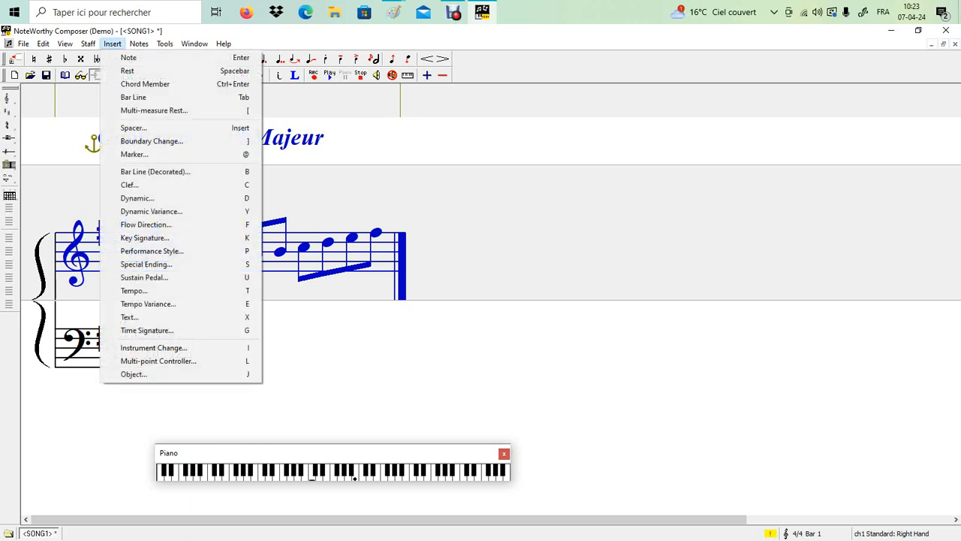
key(Down)
key(Down)
key(Down)
key(Down)
key(Return)
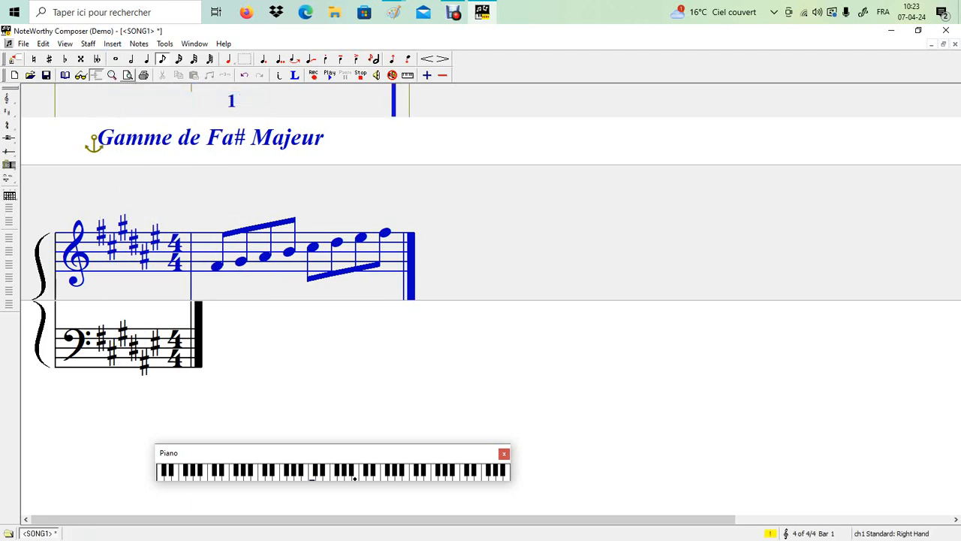
click(112, 43)
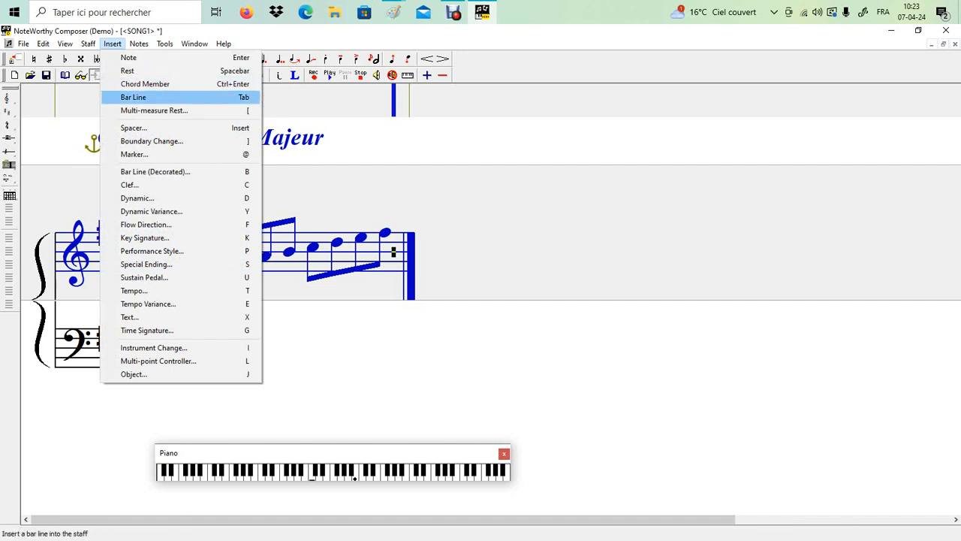
click(135, 97)
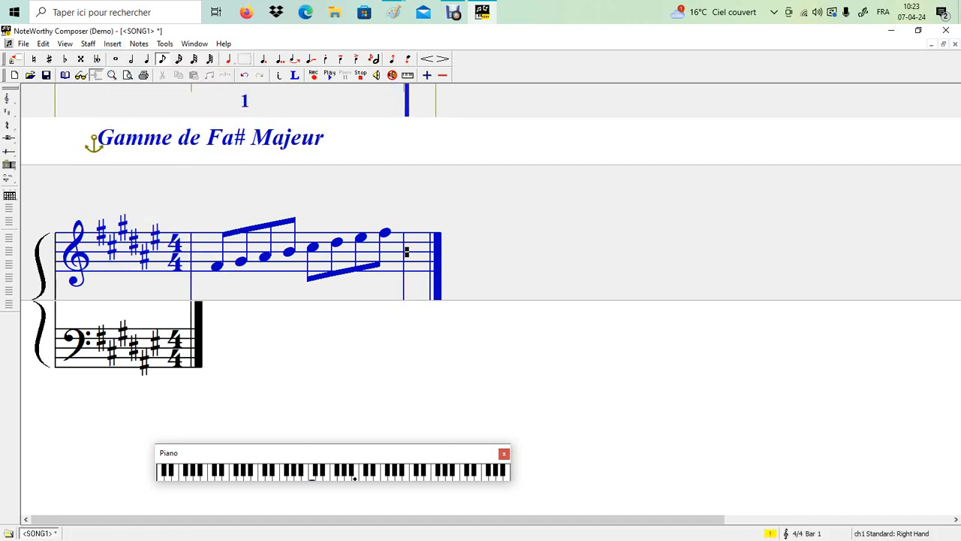
Select all eight scale notes between the two treble bar lines so their keys are highlighted on the piano keyboard.
key(shift+Left)
key(shift+Left)
key(shift+Left)
key(shift+Left)
key(shift+Left)
key(shift+Left)
key(shift+Left)
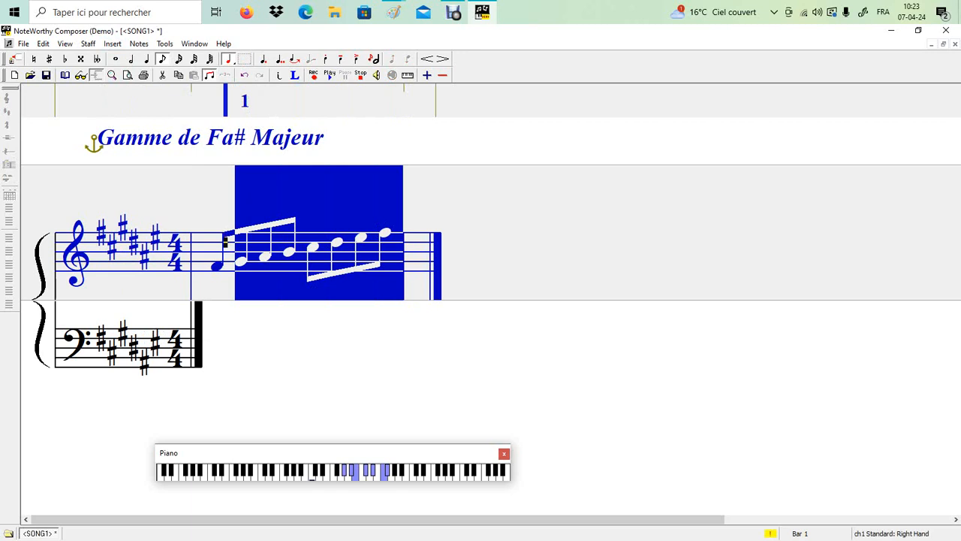
key(shift+Left)
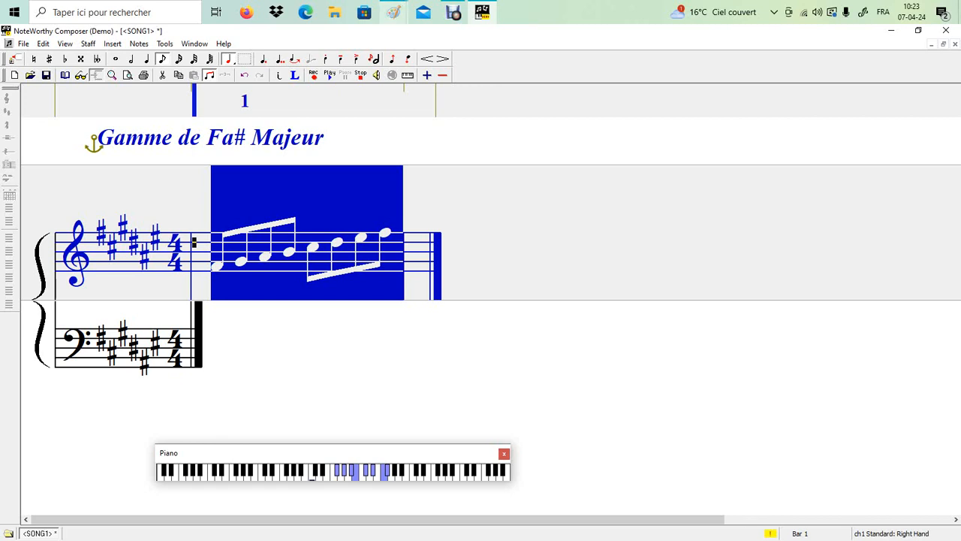
Switch to Paint to review the handwritten list of sharps, and open a second, blank Paint window.
mouse_move(393, 12)
click(263, 75)
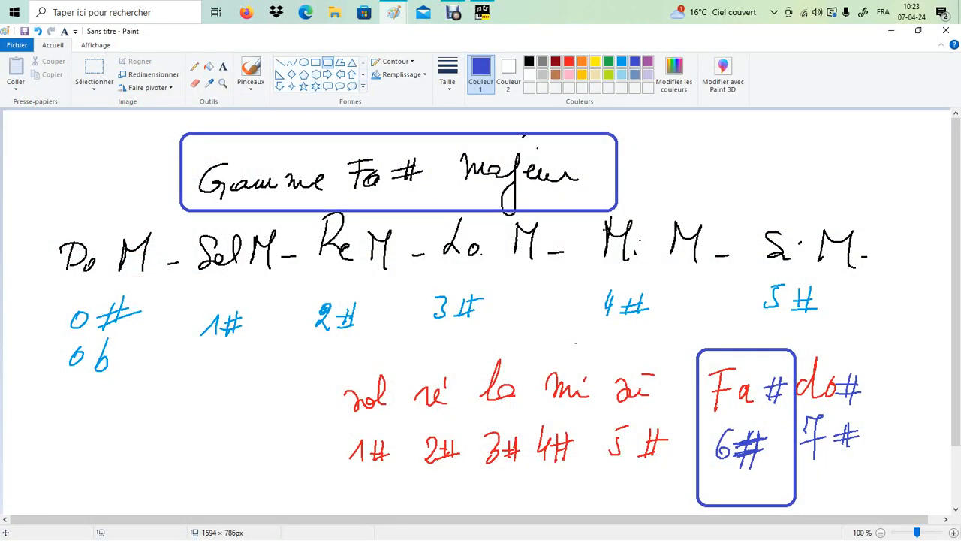
mouse_move(393, 12)
mouse_move(393, 75)
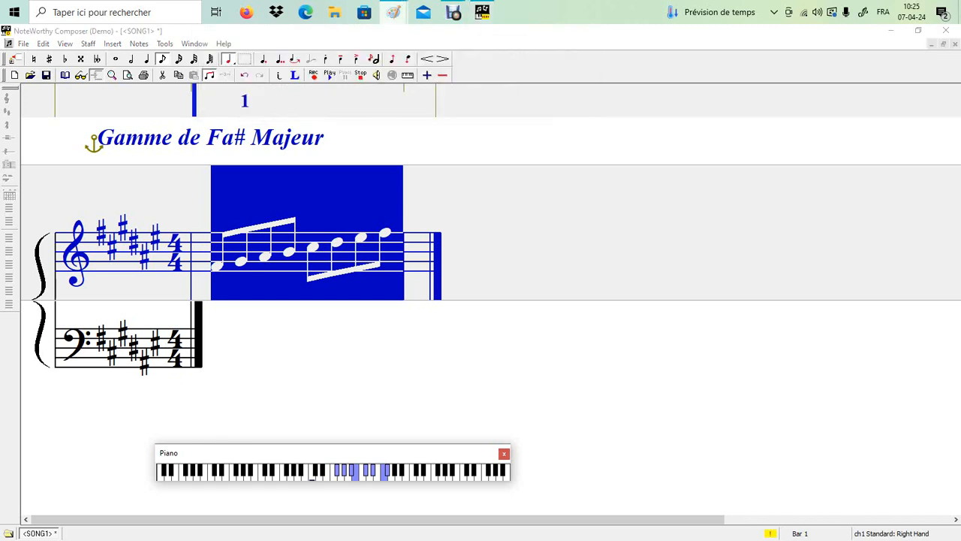
right_click(394, 12)
click(350, 315)
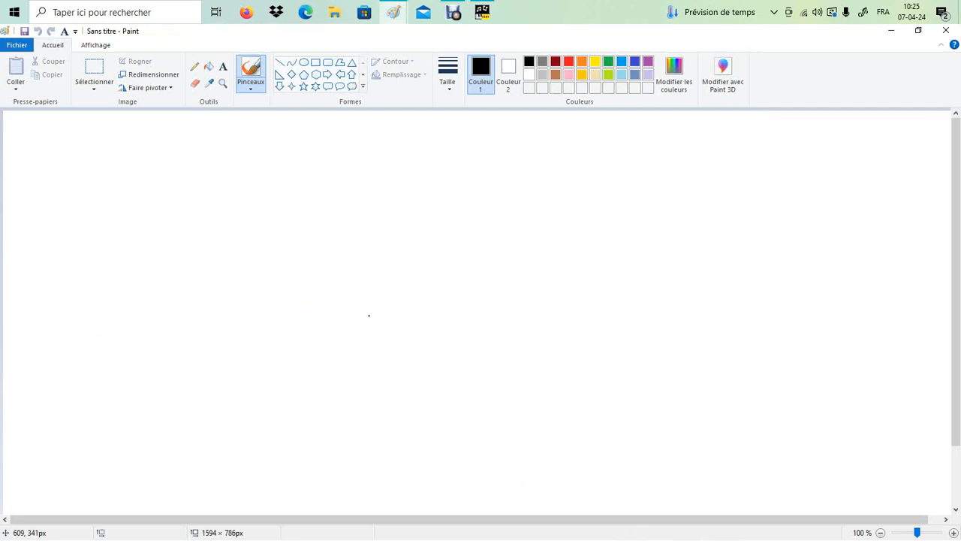
Handwrite the note names "Fa do sol ré la mi" in a row across the upper canvas, using a thicker black pencil.
click(195, 66)
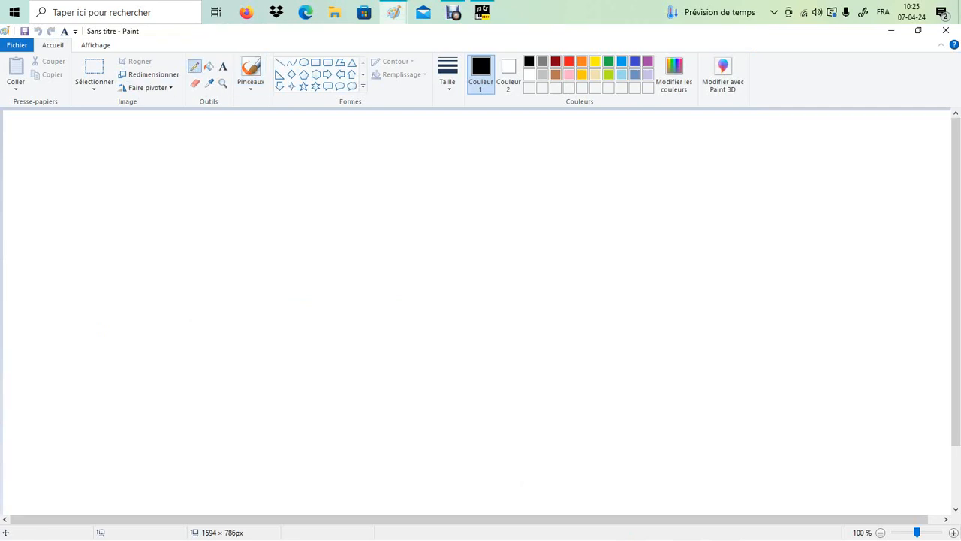
click(447, 75)
click(420, 118)
mouse_move(154, 199)
mouse_down()
mouse_move(145, 183)
mouse_move(164, 180)
mouse_move(146, 227)
mouse_move(165, 201)
mouse_up()
drag(171, 204, 174, 224)
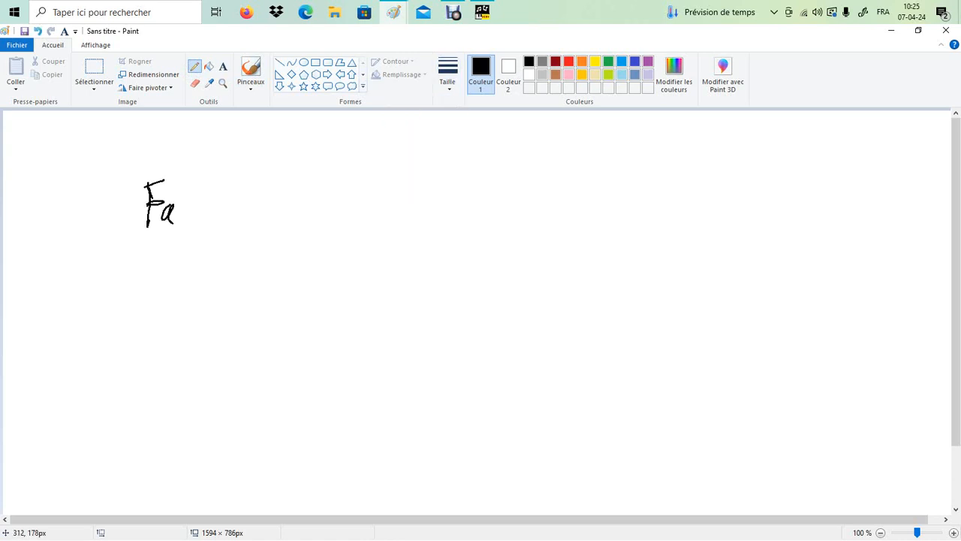
mouse_move(278, 199)
mouse_down()
mouse_move(284, 221)
mouse_move(291, 206)
mouse_up()
mouse_move(342, 189)
mouse_down()
mouse_move(347, 212)
mouse_move(363, 196)
mouse_up()
mouse_move(368, 201)
mouse_down()
mouse_move(381, 208)
mouse_move(447, 188)
mouse_up()
mouse_move(449, 200)
mouse_down()
mouse_move(466, 206)
mouse_move(465, 188)
mouse_up()
mouse_move(507, 169)
mouse_down()
mouse_move(517, 204)
mouse_move(593, 204)
mouse_up()
drag(589, 188, 596, 187)
Add a handwritten # after each of the six note names in the row.
drag(183, 198, 182, 223)
mouse_move(190, 194)
mouse_down()
mouse_move(188, 220)
mouse_move(202, 210)
mouse_up()
drag(304, 193, 308, 215)
drag(305, 211, 315, 209)
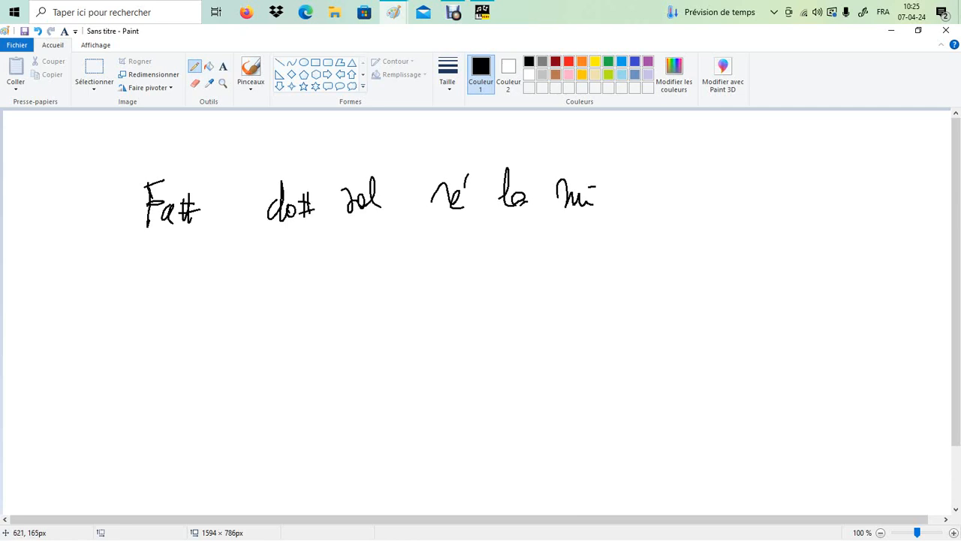
drag(385, 188, 384, 209)
drag(391, 187, 391, 206)
drag(382, 198, 393, 197)
drag(469, 187, 473, 201)
drag(462, 205, 479, 201)
drag(534, 186, 531, 205)
mouse_move(540, 182)
mouse_down()
mouse_move(539, 205)
mouse_move(543, 192)
mouse_up()
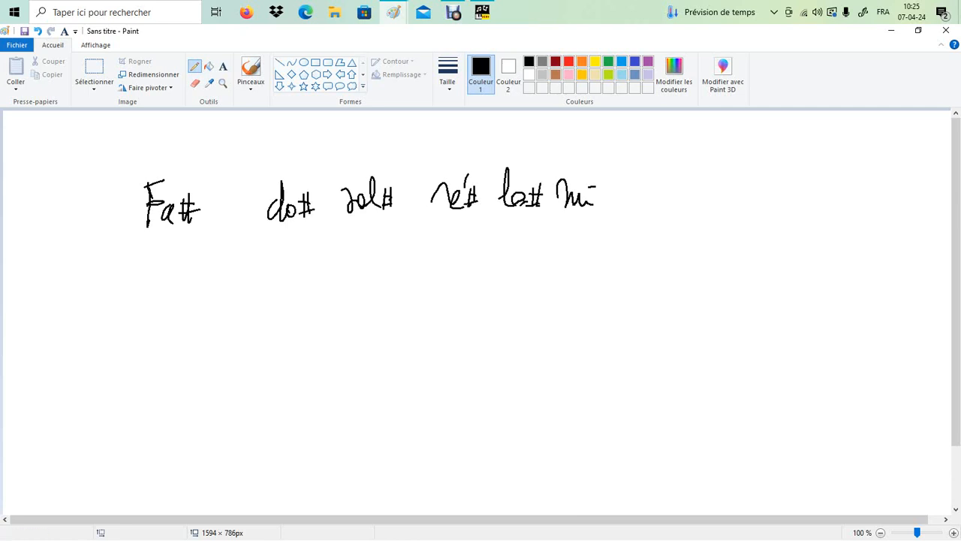
drag(608, 189, 612, 211)
drag(598, 196, 625, 191)
drag(597, 205, 616, 200)
Underline "Fa#" twice and draw filled black piano keys below Fa#, do#, sol#, ré# and la#.
drag(141, 242, 184, 237)
mouse_move(148, 253)
mouse_down()
mouse_move(185, 249)
mouse_move(173, 303)
mouse_up()
drag(175, 261, 174, 303)
mouse_move(164, 301)
mouse_down()
mouse_move(169, 267)
mouse_move(168, 276)
mouse_up()
drag(279, 248, 277, 288)
mouse_move(290, 242)
mouse_down()
mouse_move(292, 289)
mouse_move(287, 281)
mouse_move(282, 289)
mouse_up()
drag(366, 239, 364, 281)
drag(370, 242, 380, 275)
drag(371, 240, 371, 271)
drag(369, 247, 377, 270)
drag(447, 234, 460, 263)
mouse_move(462, 230)
mouse_down()
mouse_move(464, 269)
mouse_move(456, 263)
mouse_up()
drag(449, 230, 454, 268)
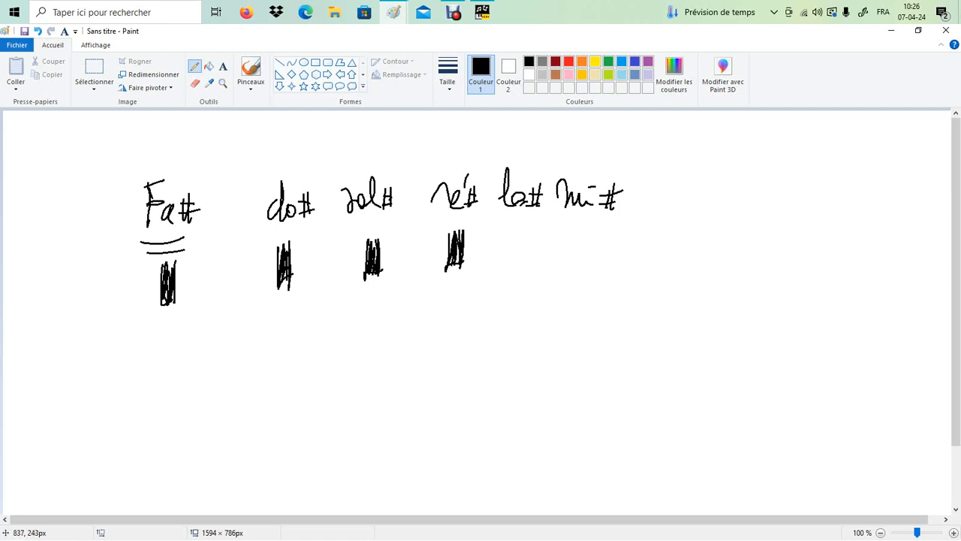
mouse_move(513, 228)
mouse_down()
mouse_move(510, 272)
mouse_move(521, 263)
mouse_move(512, 263)
mouse_up()
drag(513, 255, 511, 267)
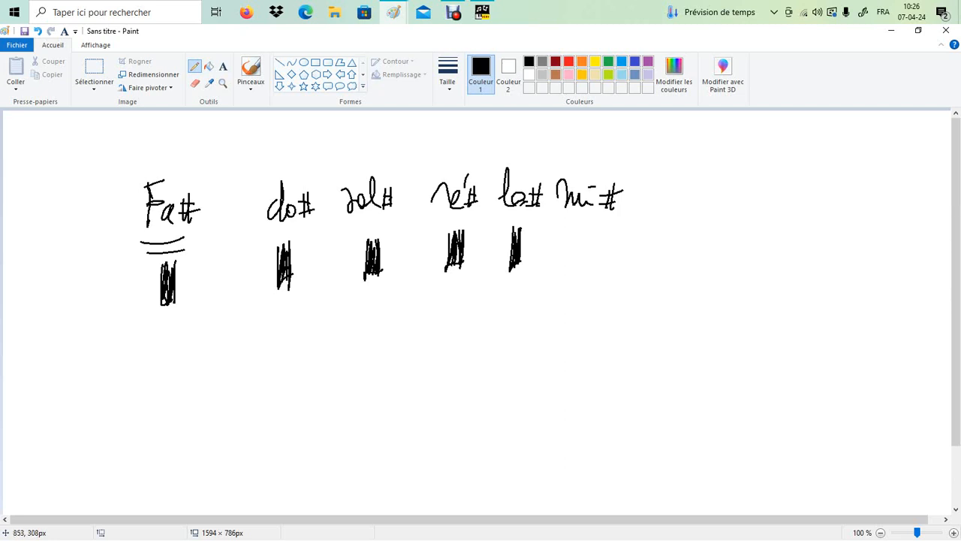
Handwrite "mi Fa" in the lower canvas, joined by a V-shaped bracket labelled "1/2 T".
mouse_move(274, 381)
mouse_down()
mouse_move(285, 348)
mouse_move(306, 382)
mouse_move(305, 445)
mouse_move(325, 381)
mouse_up()
mouse_move(327, 343)
mouse_down()
mouse_move(328, 372)
mouse_move(343, 344)
mouse_up()
mouse_move(325, 362)
mouse_down()
mouse_move(339, 360)
mouse_move(343, 375)
mouse_up()
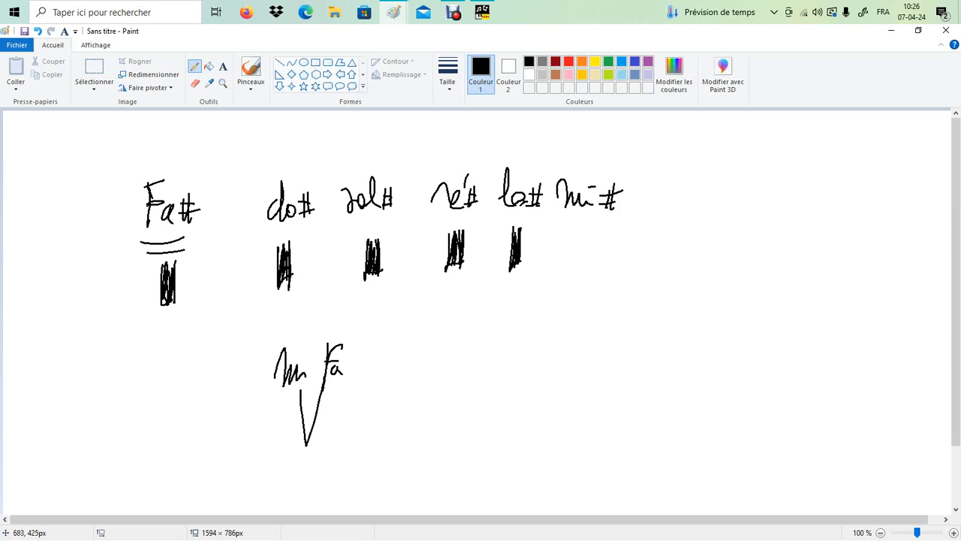
drag(324, 418, 330, 434)
drag(345, 410, 330, 443)
drag(335, 435, 365, 446)
drag(354, 425, 371, 422)
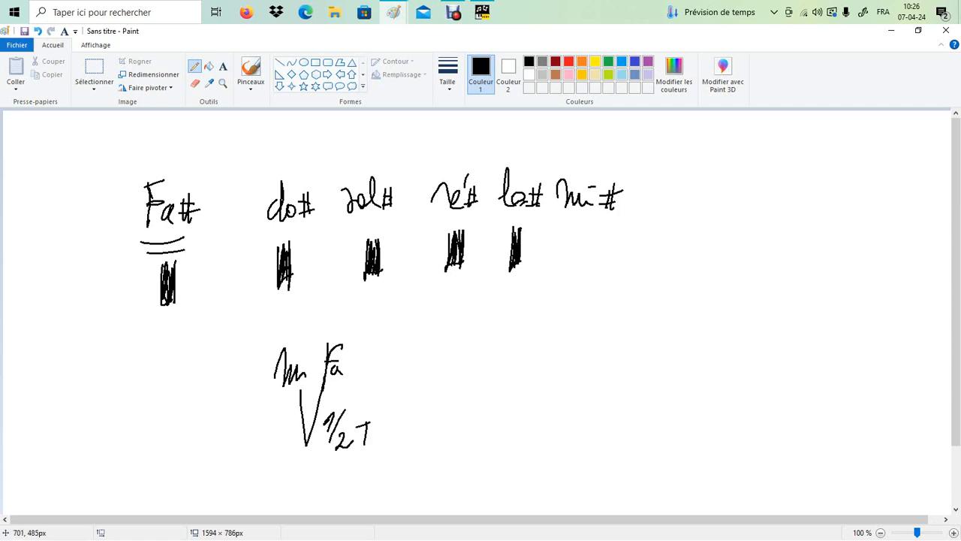
Handwrite "mi# Fa#" beside the "mi Fa" pair, with a V-shaped bracket labelled "1/2" beneath it.
mouse_move(463, 360)
mouse_down()
mouse_move(464, 371)
mouse_move(491, 378)
mouse_up()
drag(502, 318, 500, 346)
mouse_move(488, 332)
mouse_down()
mouse_move(507, 328)
mouse_move(499, 340)
mouse_up()
drag(485, 387, 501, 434)
mouse_move(529, 416)
mouse_down()
mouse_move(515, 444)
mouse_move(539, 448)
mouse_up()
mouse_move(538, 377)
mouse_down()
mouse_move(554, 344)
mouse_move(549, 358)
mouse_up()
drag(556, 364, 558, 376)
drag(566, 324, 564, 345)
mouse_move(571, 320)
mouse_down()
mouse_move(569, 342)
mouse_move(572, 329)
mouse_up()
drag(555, 342, 574, 338)
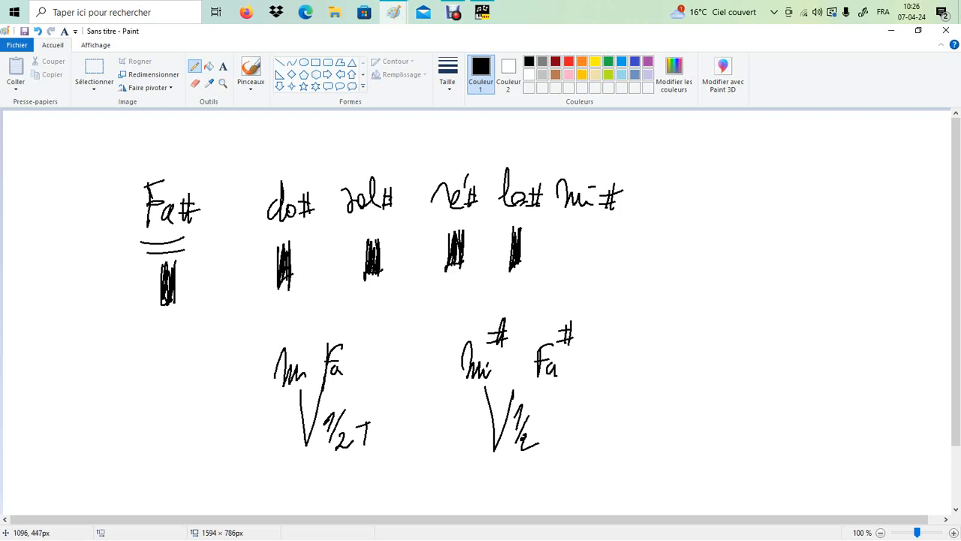
Write a circled "Si" beside the "mi# Fa#" pair and another at the end of the upper row of note names.
drag(673, 365, 665, 392)
drag(672, 375, 673, 383)
drag(669, 346, 660, 348)
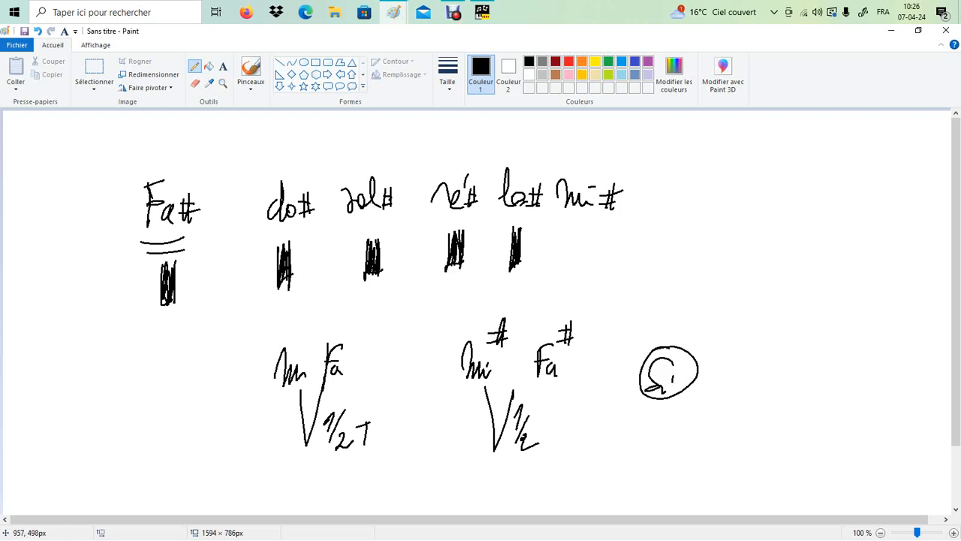
mouse_move(735, 174)
mouse_down()
mouse_move(708, 208)
mouse_move(748, 205)
mouse_up()
mouse_move(738, 165)
mouse_down()
mouse_move(722, 168)
mouse_move(751, 165)
mouse_up()
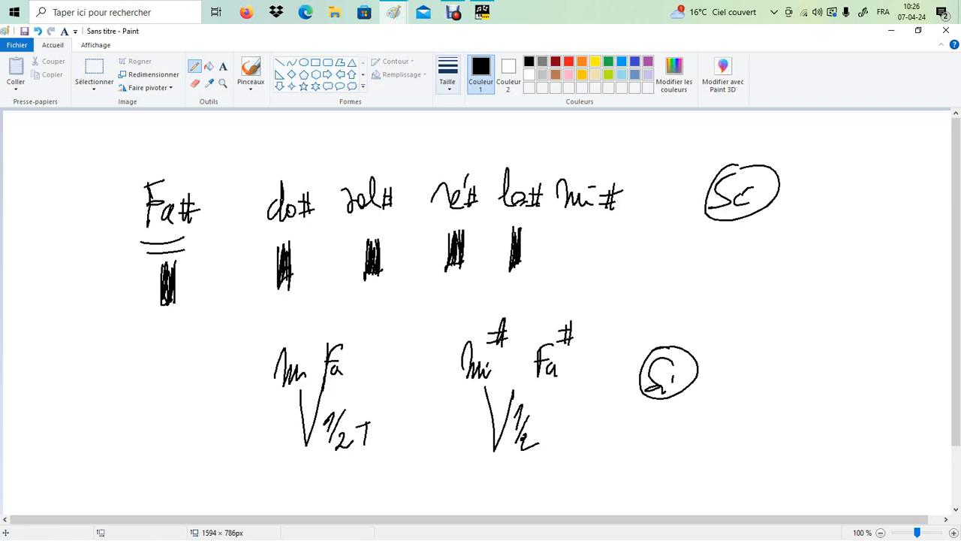
Return to NoteWorthy Composer, clear the note selection and place the cursor after the closing treble bar line.
click(482, 12)
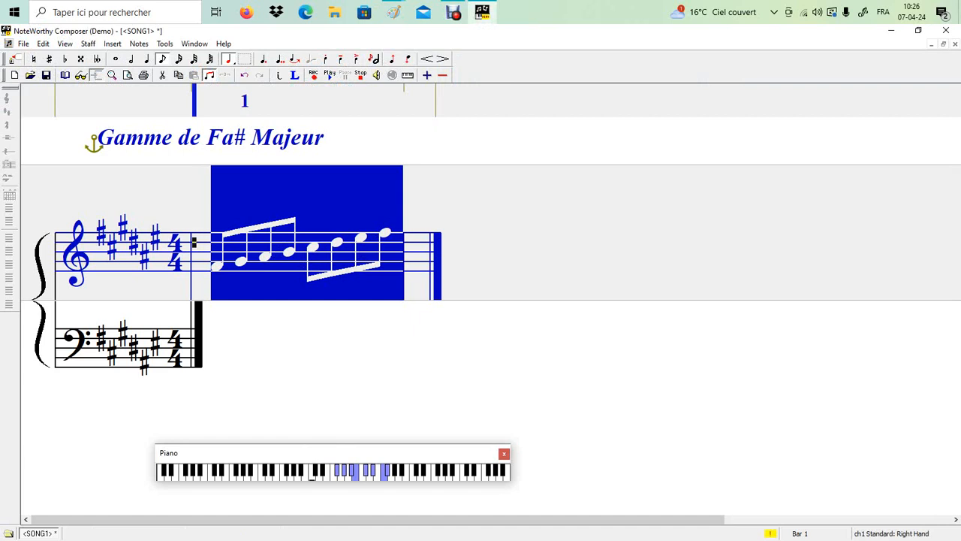
key(Right)
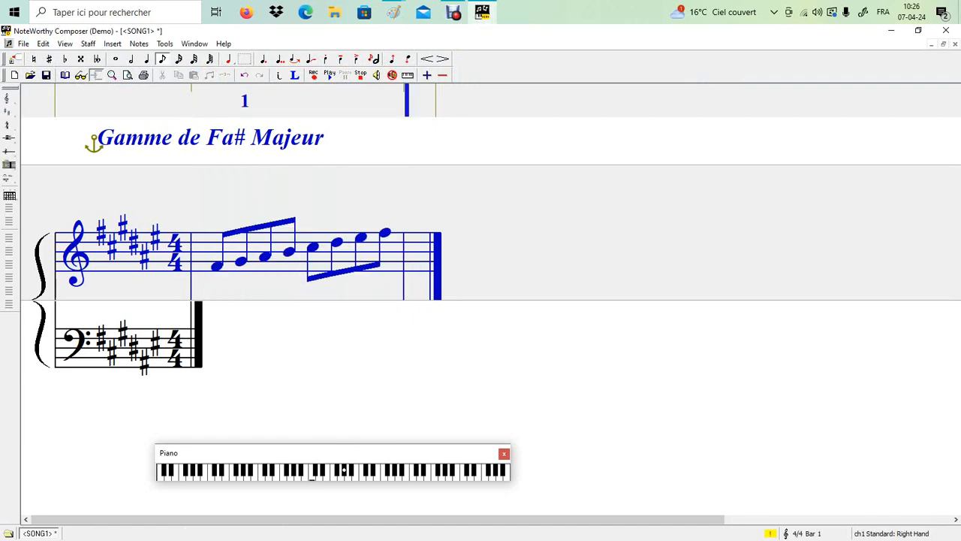
Select the eight treble notes of the scale to highlight their keys on the piano.
right_click(345, 254)
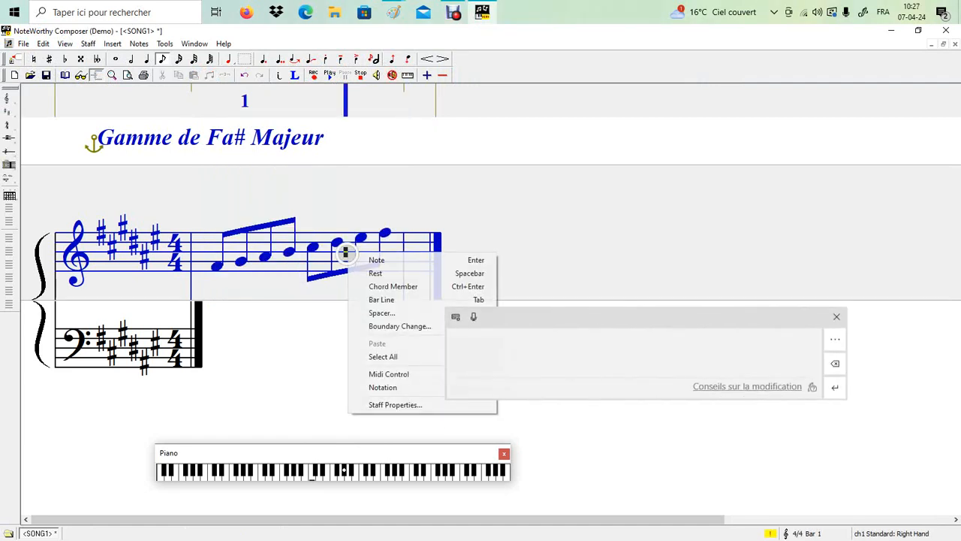
double_click(290, 253)
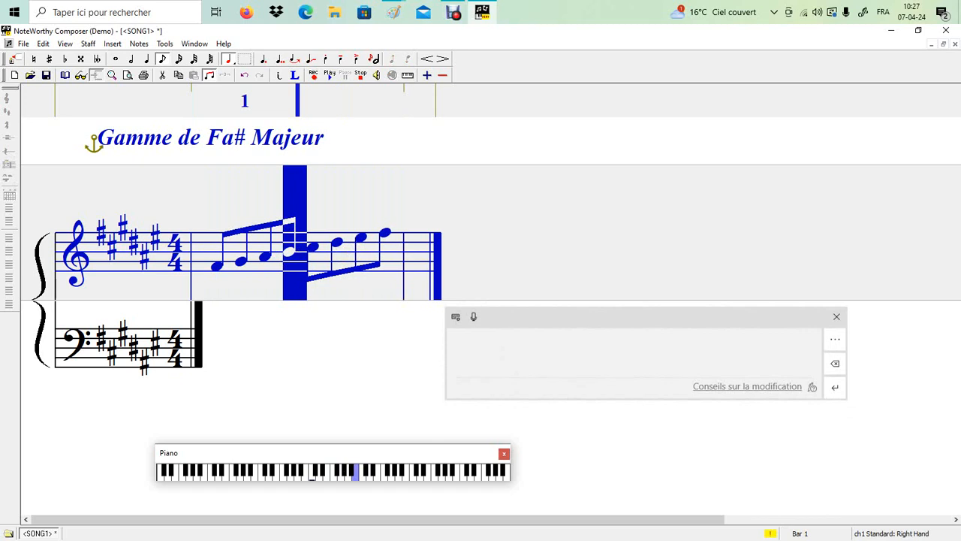
drag(396, 239, 207, 261)
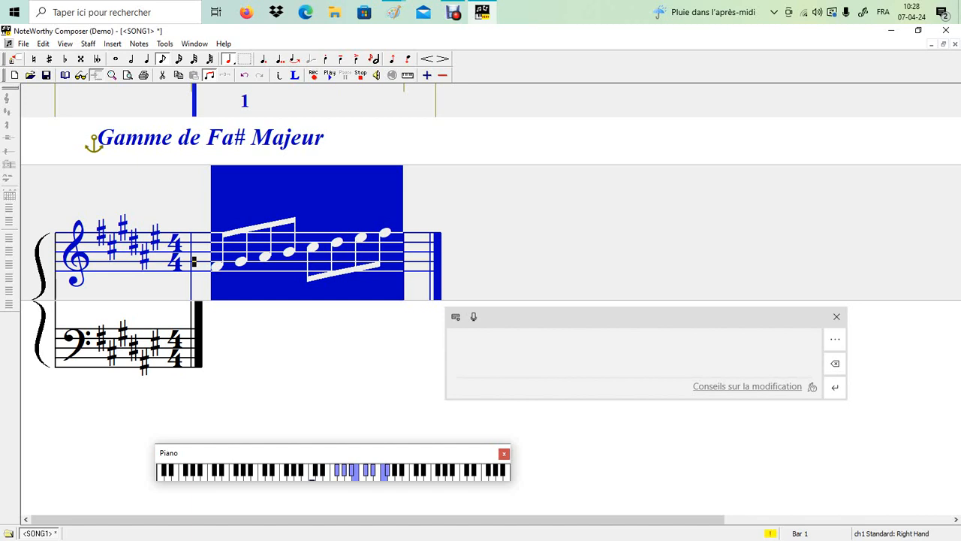
Switch to the Paint drawing of the note names and move the lower circled "Si" to the far right edge of the canvas.
click(394, 12)
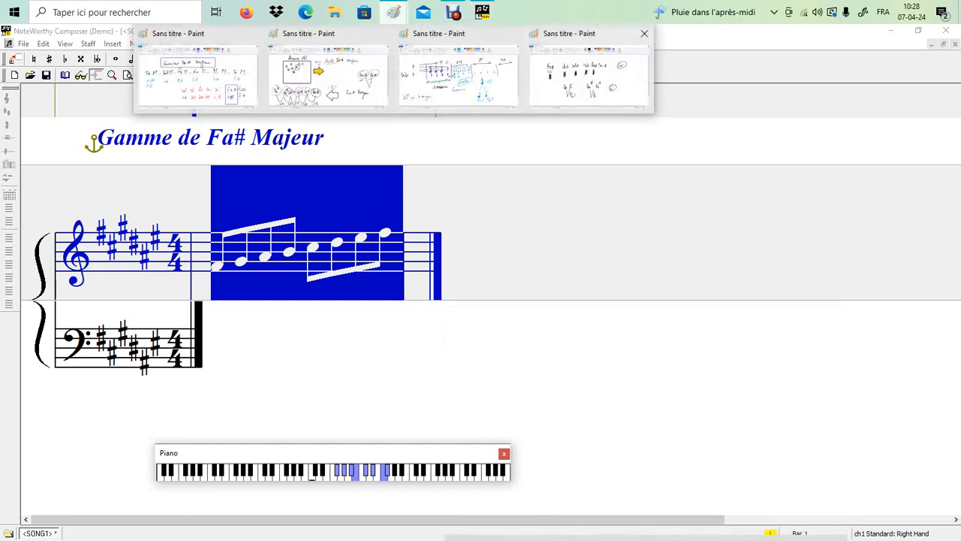
click(594, 77)
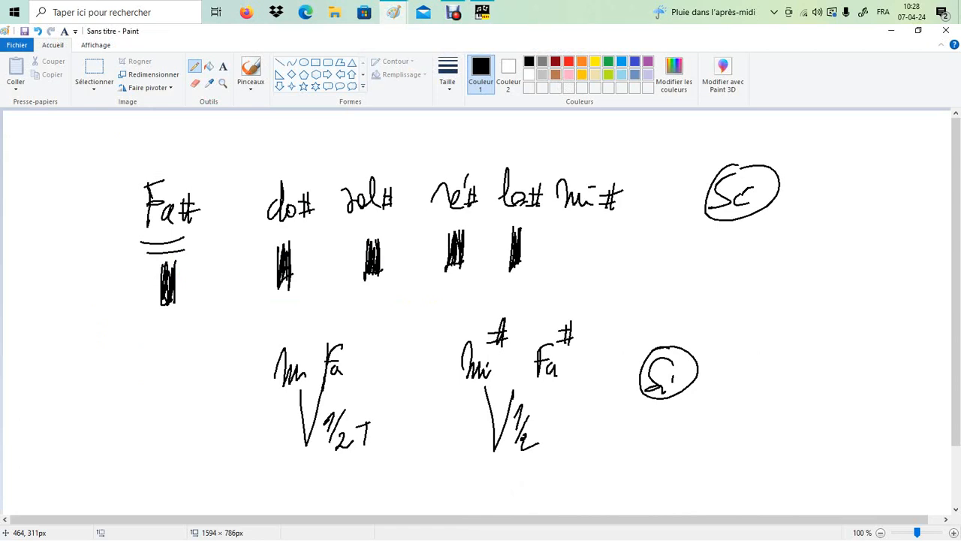
click(93, 71)
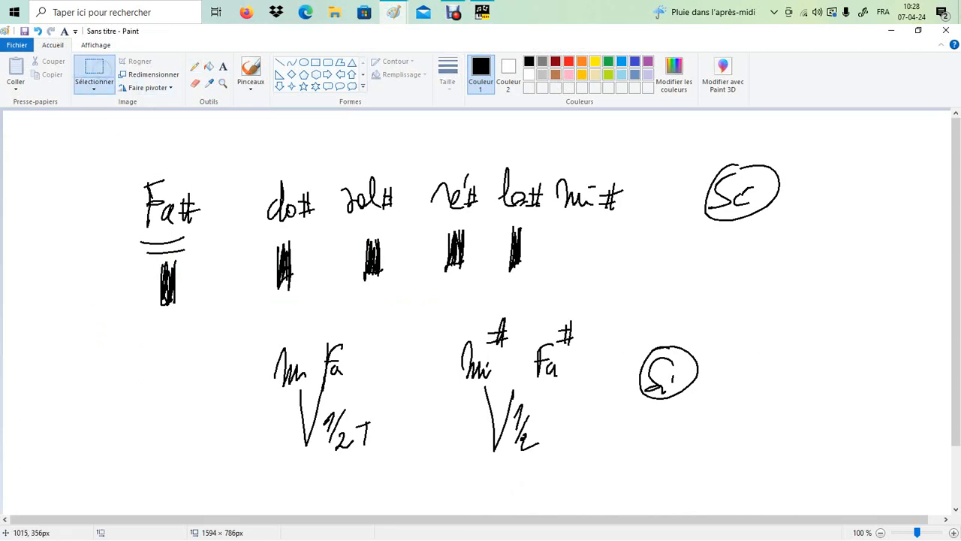
drag(624, 330, 768, 424)
drag(668, 372, 861, 327)
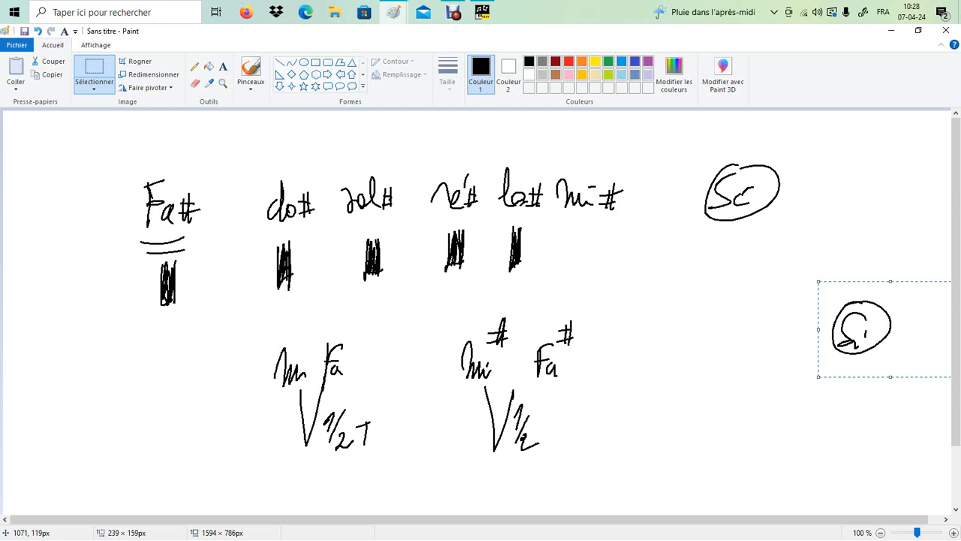
Check the scale in NoteWorthy Composer and, back in Paint, delete the "mi# Fa#" and "mi Fa" pairs with their brackets and labels.
click(482, 12)
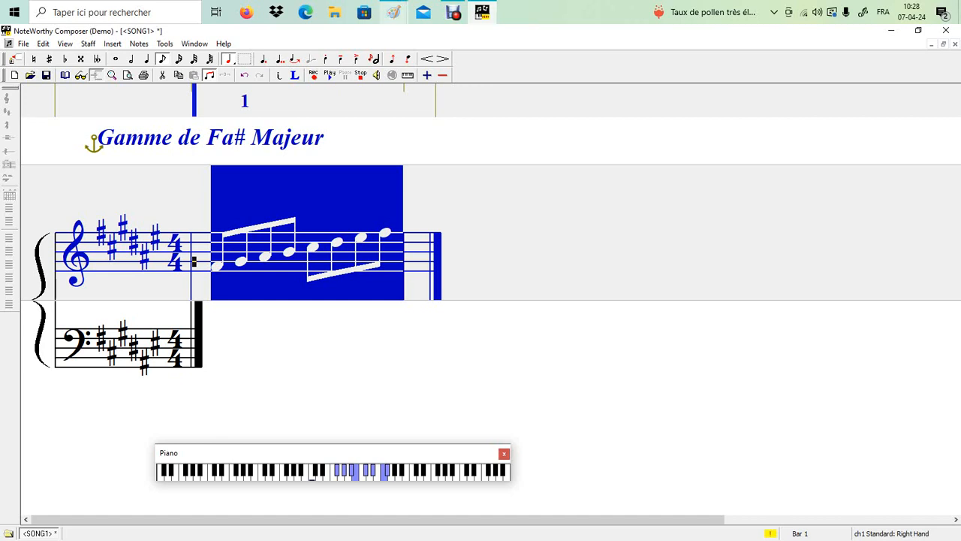
mouse_move(393, 12)
click(589, 75)
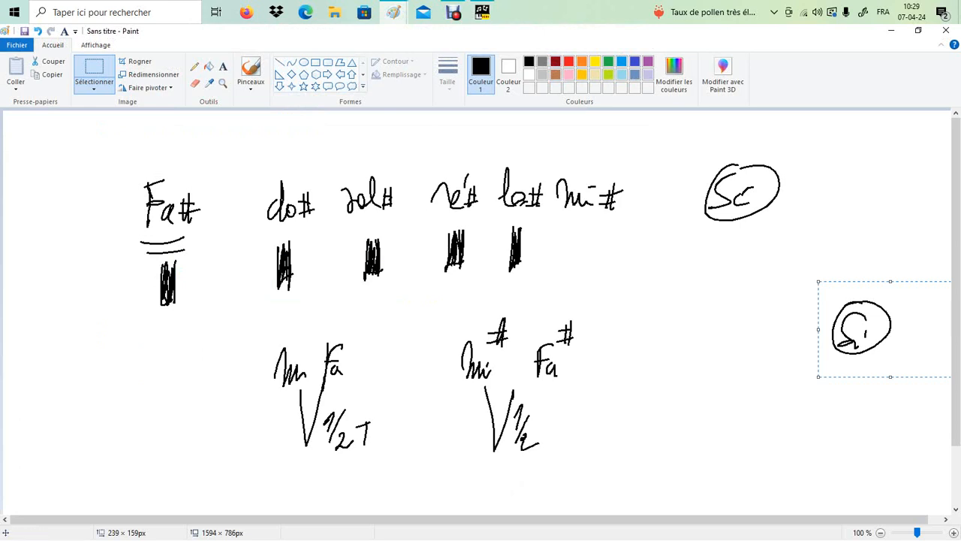
click(103, 66)
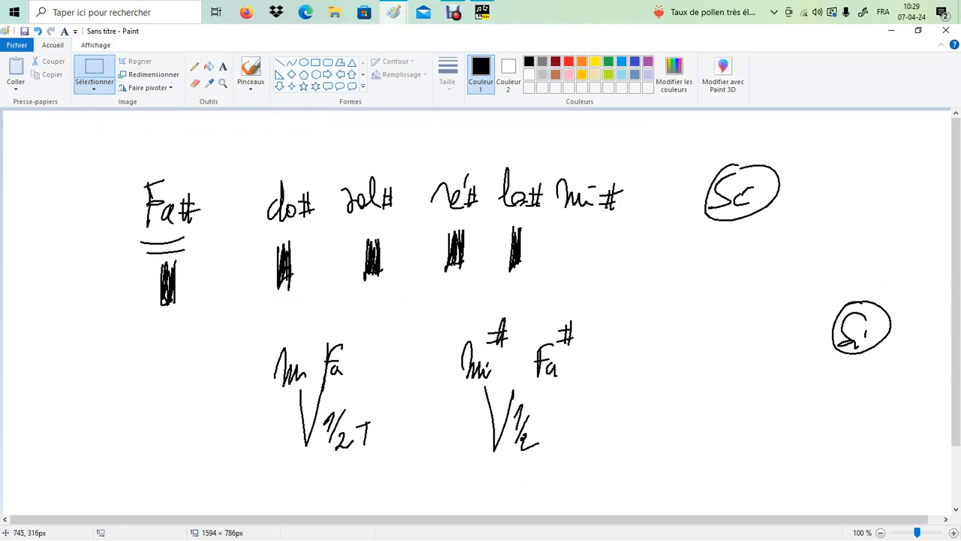
drag(452, 301, 614, 491)
key(Delete)
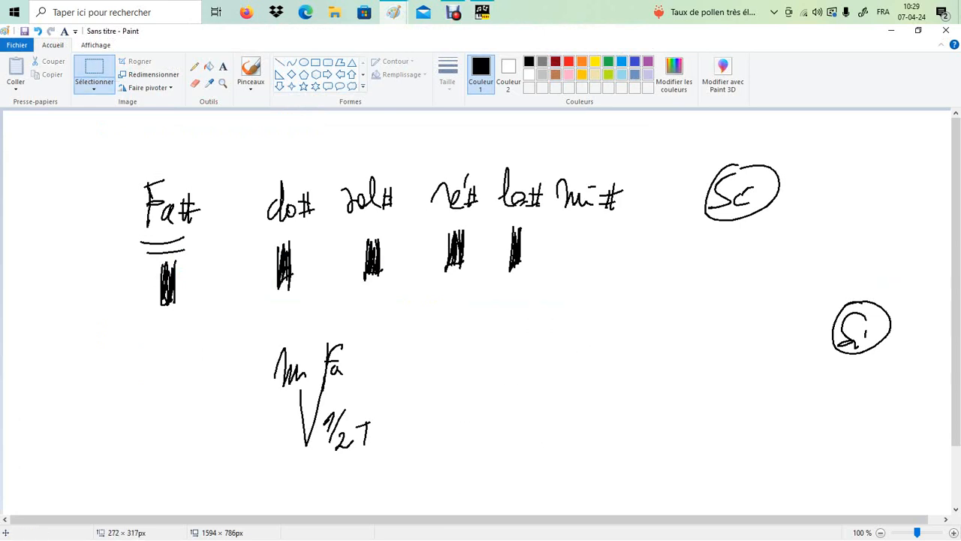
click(195, 66)
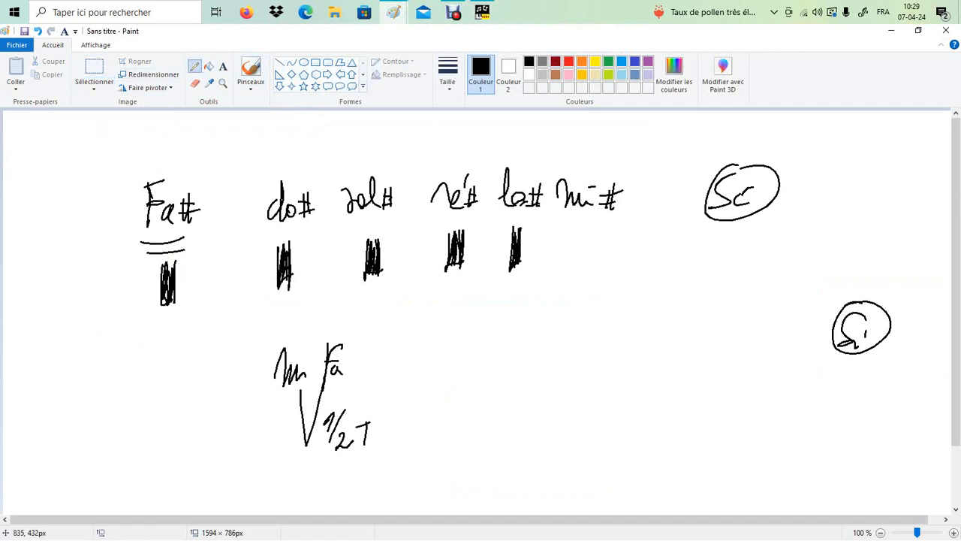
click(94, 69)
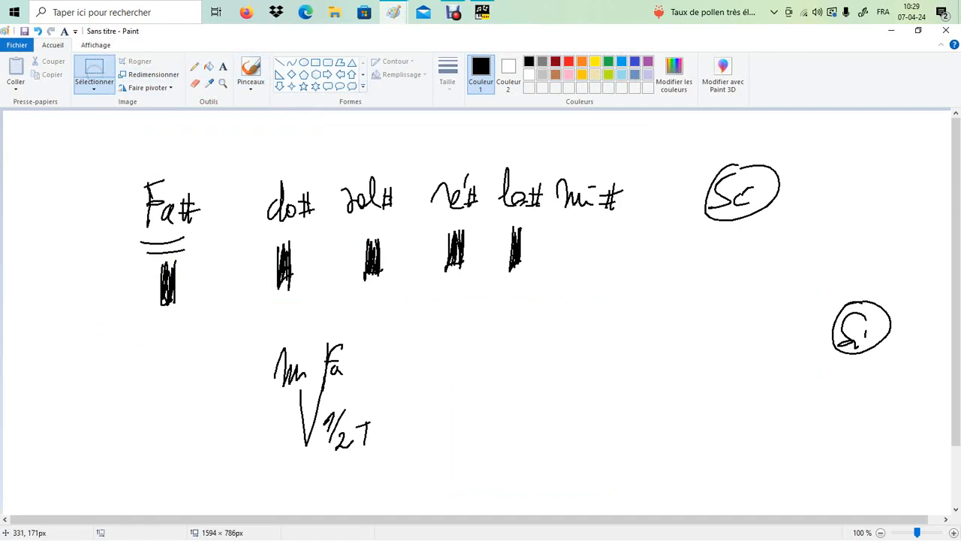
drag(262, 329, 403, 494)
key(Delete)
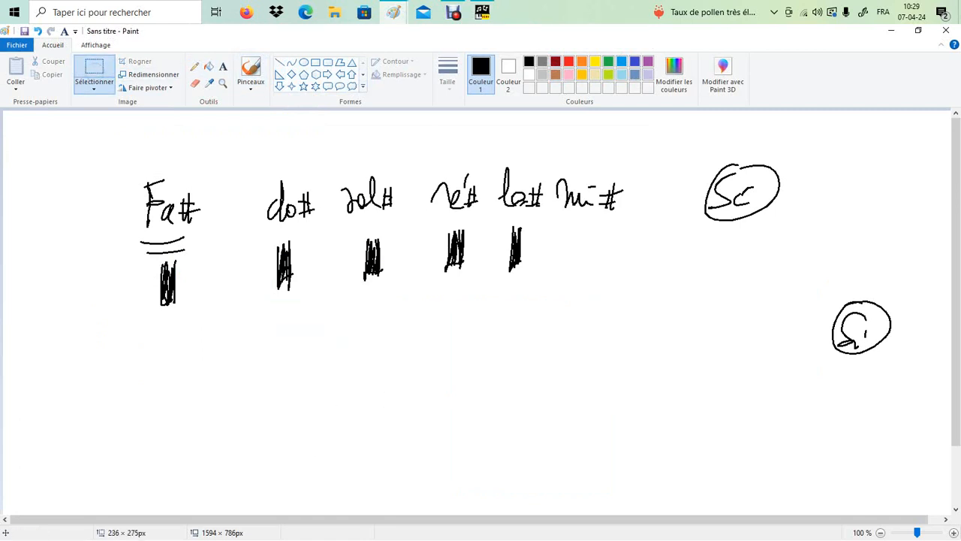
Handwrite a circled "Fa" directly below the circled "Si" of the upper row.
click(195, 66)
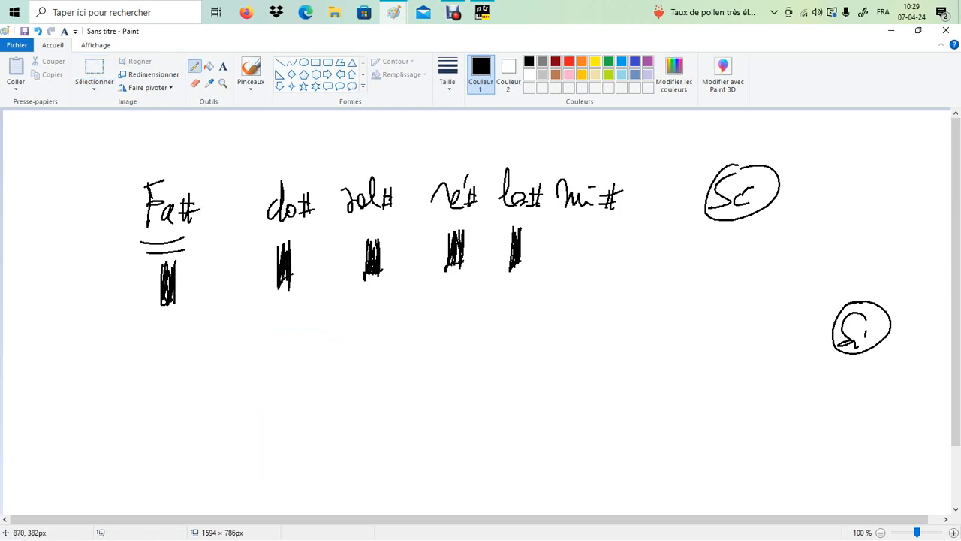
drag(718, 263, 713, 306)
drag(701, 265, 748, 257)
mouse_move(719, 278)
mouse_down()
mouse_move(736, 276)
mouse_move(741, 296)
mouse_up()
drag(709, 245, 713, 248)
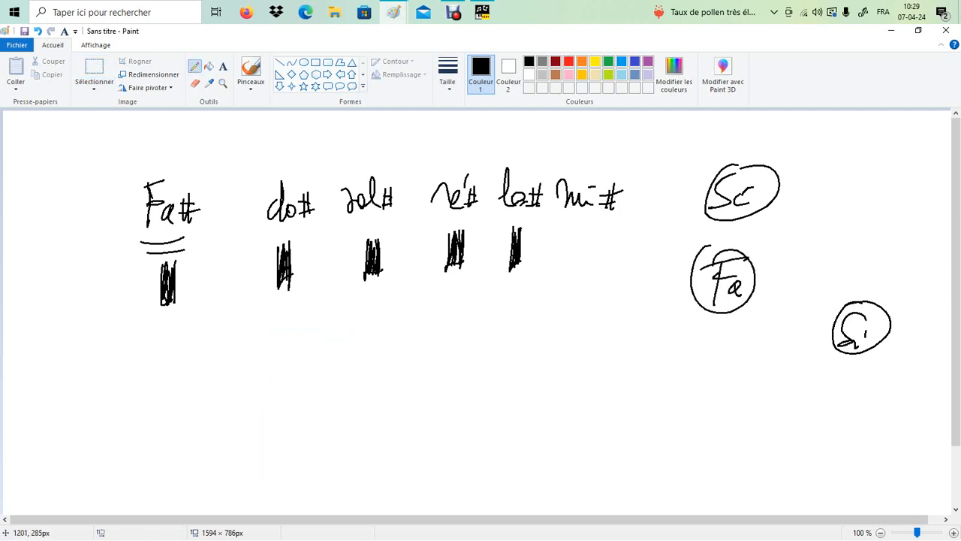
Write "= mi#" after the circled "Fa" to show that the two notes are equivalent.
drag(768, 278, 788, 278)
drag(764, 285, 786, 285)
mouse_move(806, 260)
mouse_down()
mouse_move(811, 273)
mouse_move(837, 284)
mouse_up()
mouse_move(858, 238)
mouse_down()
mouse_move(852, 268)
mouse_move(861, 261)
mouse_up()
drag(839, 247, 872, 244)
drag(856, 255, 870, 254)
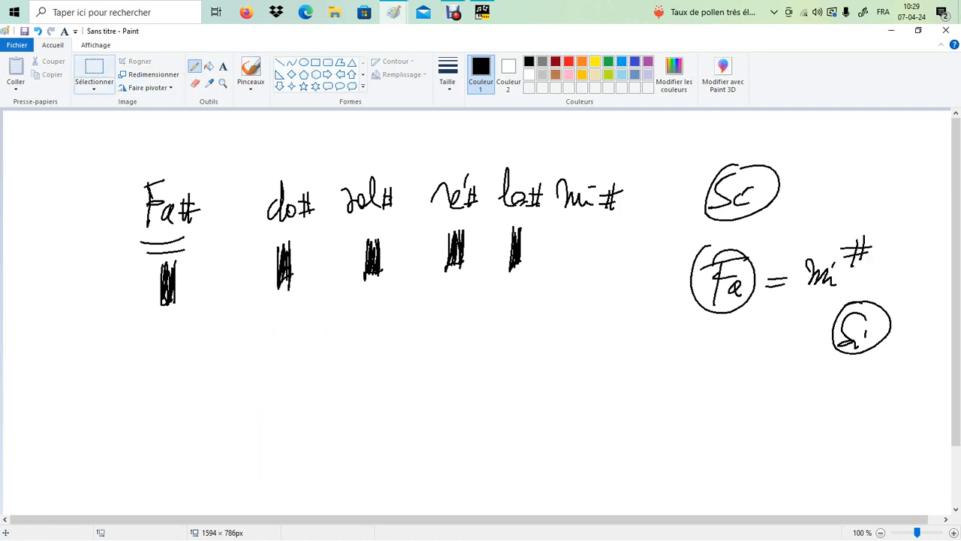
Select the lower circled "Si" beneath the "mi#" with a rectangular selection.
click(93, 71)
mouse_move(866, 359)
mouse_down()
mouse_move(824, 298)
mouse_move(906, 392)
mouse_up()
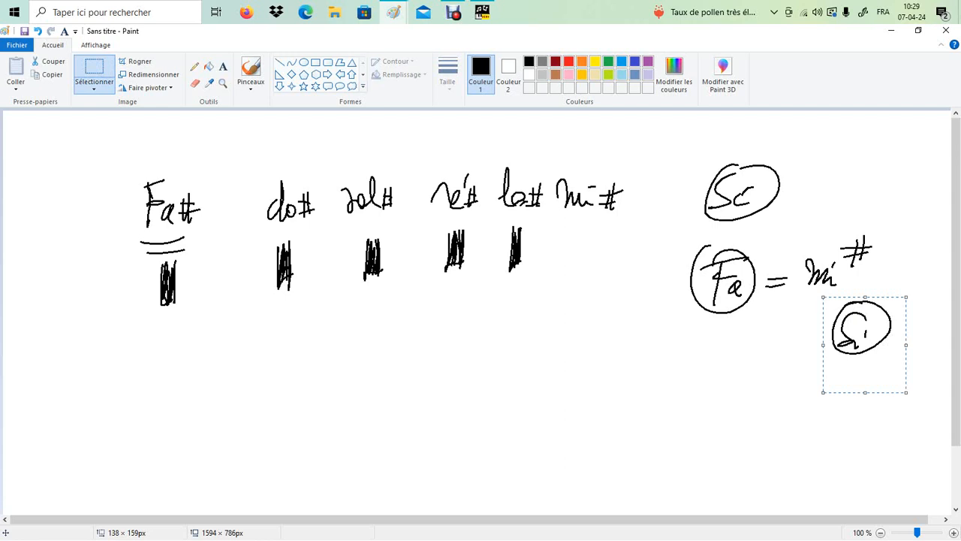
Delete the selected Si sketch and draw pencil frames around mi# and the upper Si, with an arrow from mi# to the circled Fa.
key(Delete)
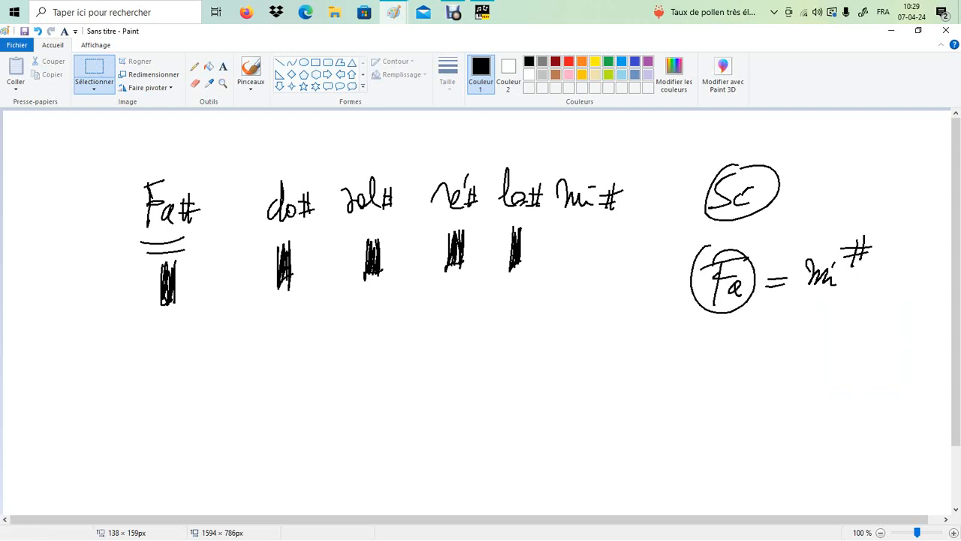
click(195, 66)
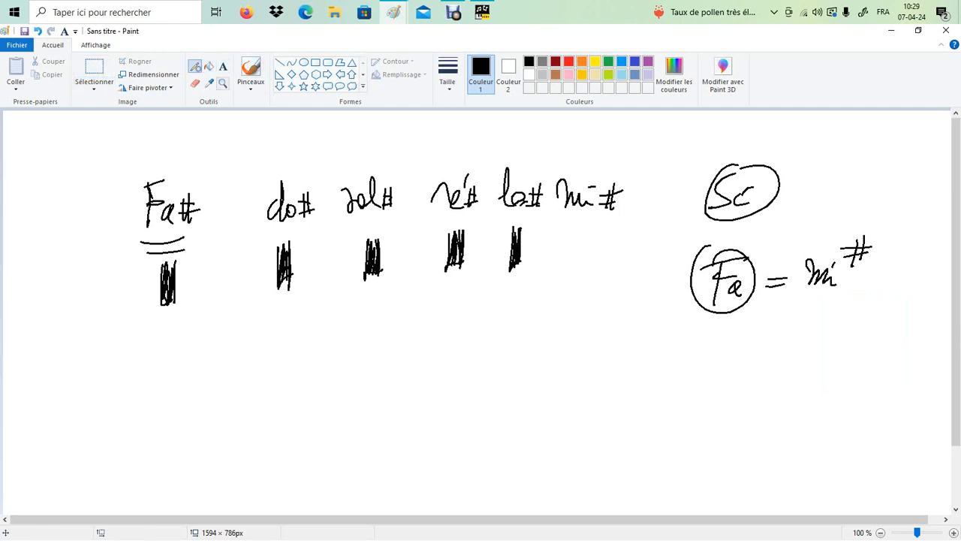
mouse_move(551, 161)
mouse_down()
mouse_move(551, 263)
mouse_move(635, 286)
mouse_move(635, 155)
mouse_move(559, 156)
mouse_up()
mouse_move(710, 157)
mouse_down()
mouse_move(698, 222)
mouse_move(793, 209)
mouse_move(711, 220)
mouse_up()
drag(622, 201, 684, 272)
Erase the handwritten "= mi#" beside the circled Fa.
click(98, 71)
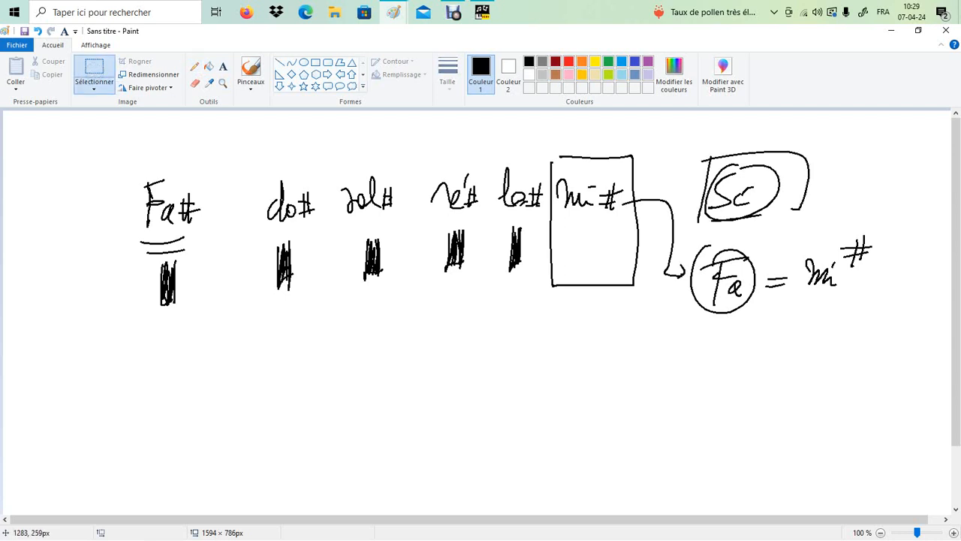
mouse_move(758, 230)
mouse_down()
mouse_move(909, 421)
mouse_move(939, 400)
mouse_up()
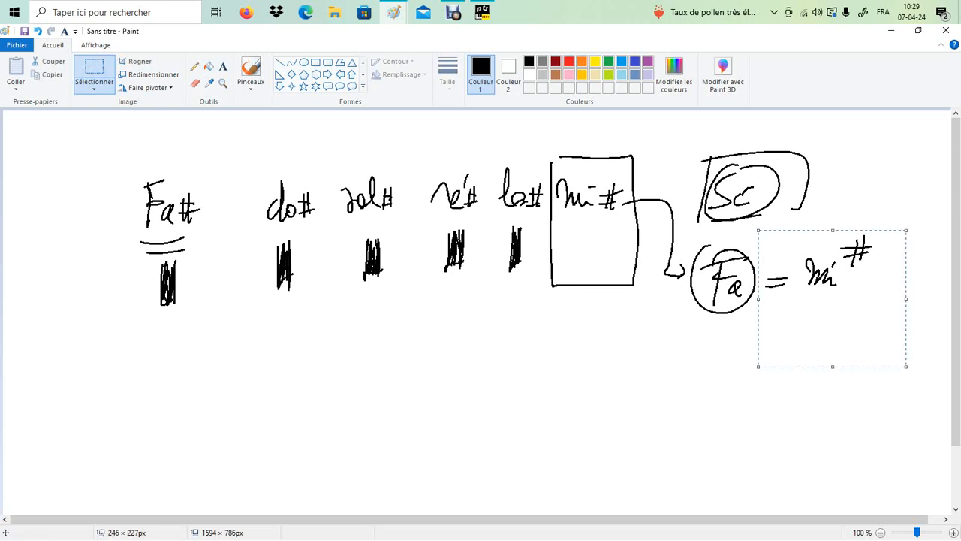
key(Delete)
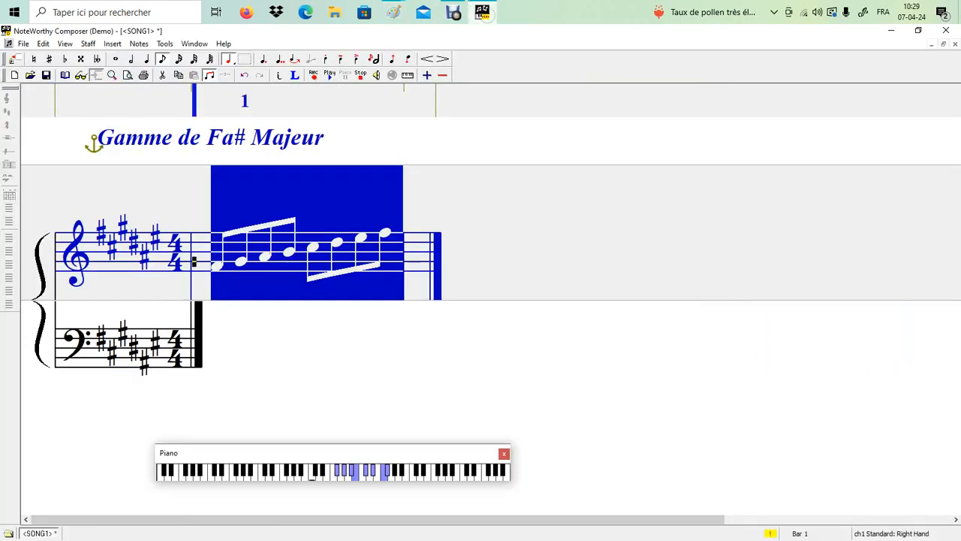
Switch to NoteWorthy Composer and place the insertion point after the bar line ending bar 1 of the treble staff.
click(482, 12)
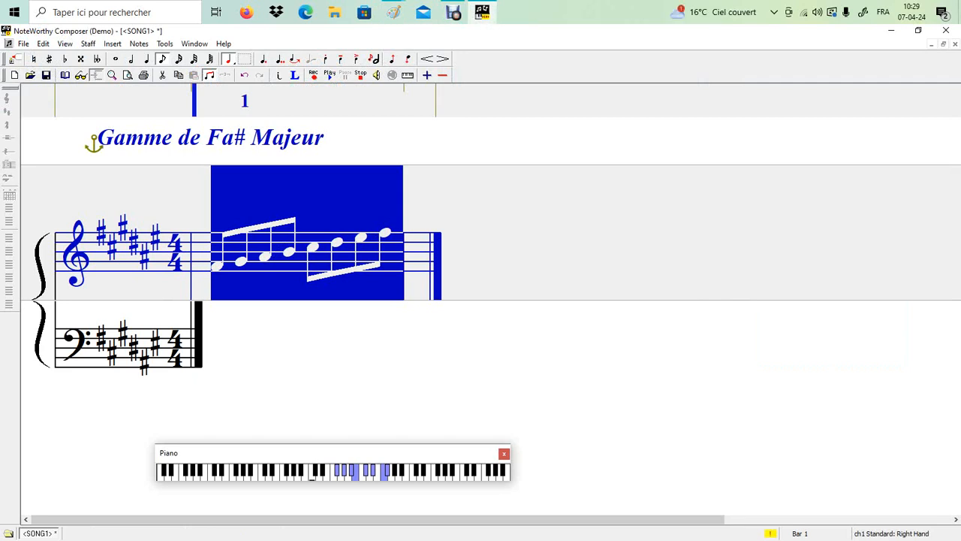
click(408, 266)
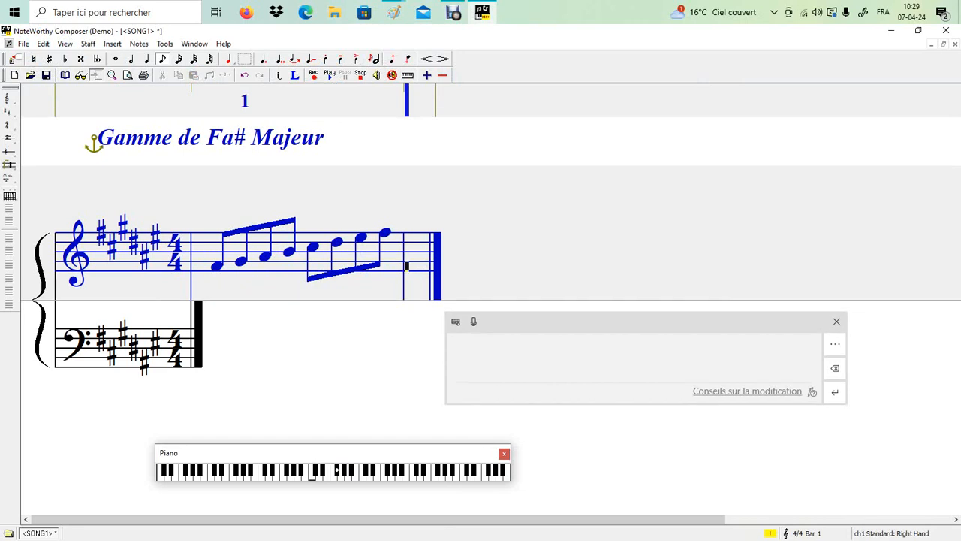
Start bar 2 of the treble staff with two descending eighth notes, mi# and ré#.
key(Up)
key(Up)
key(Up)
key(Up)
key(Up)
key(Up)
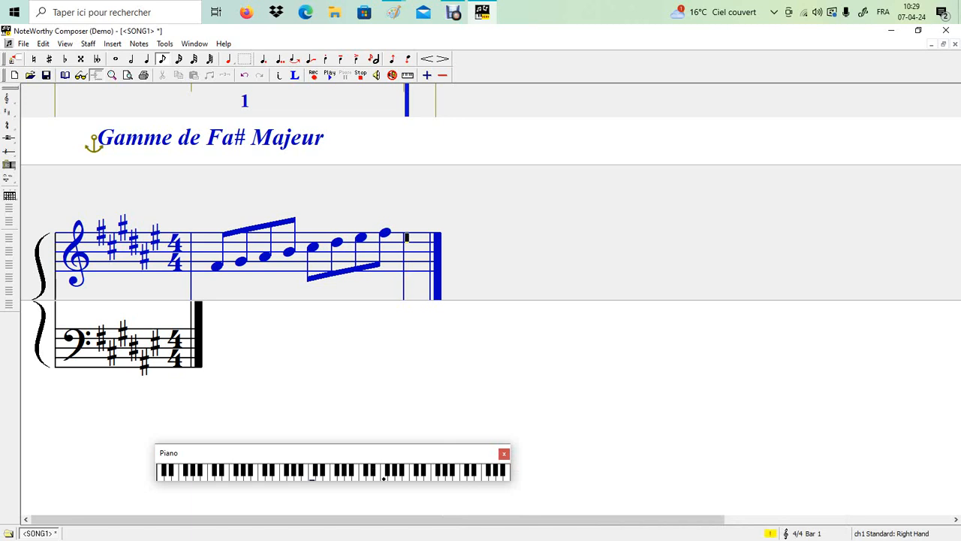
key(Return)
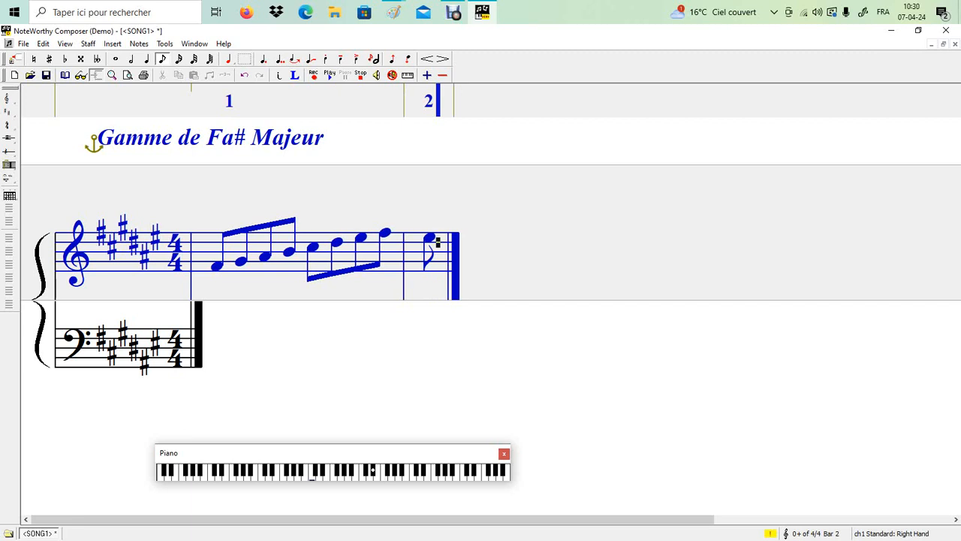
key(Return)
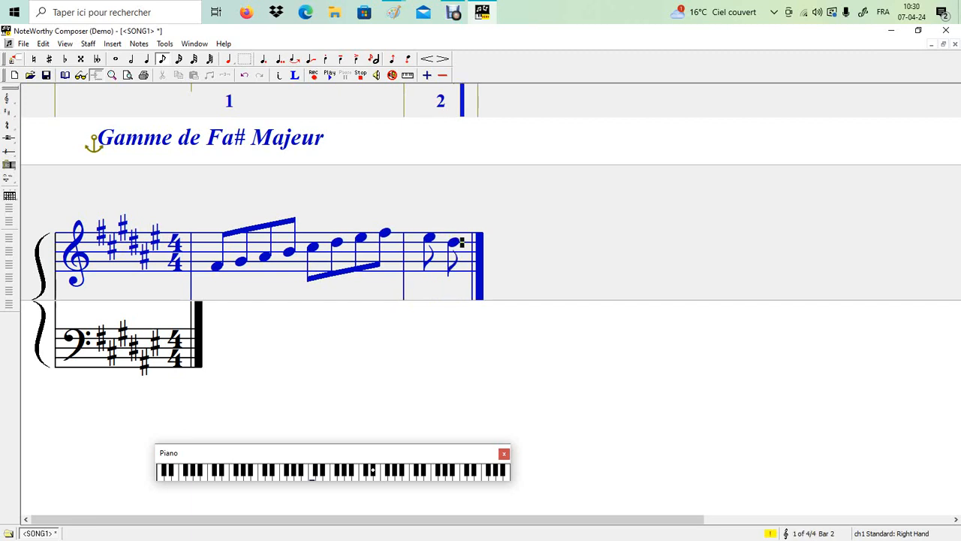
Continue the descending scale in bar 2 with the eighth notes do# and si.
scroll(491, 300, right, 2)
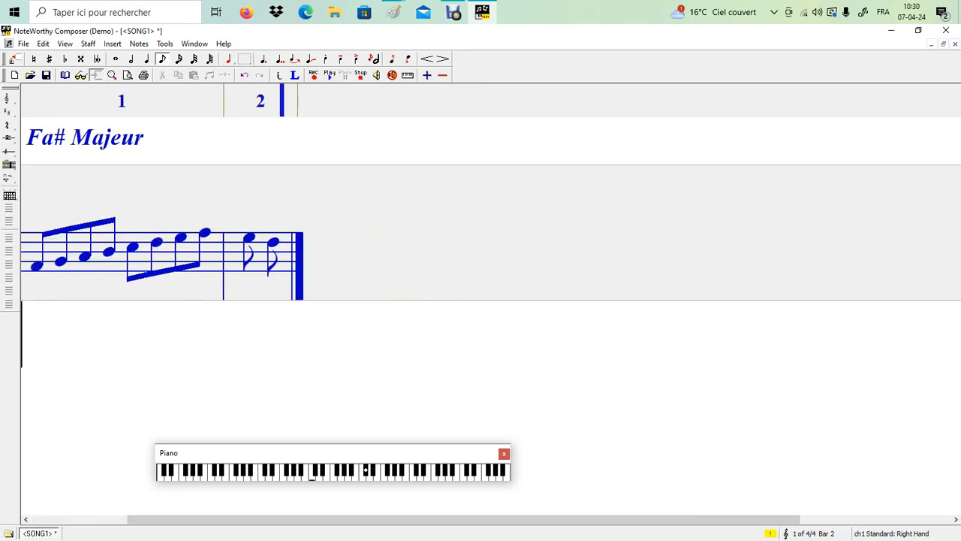
key(Down)
key(Return)
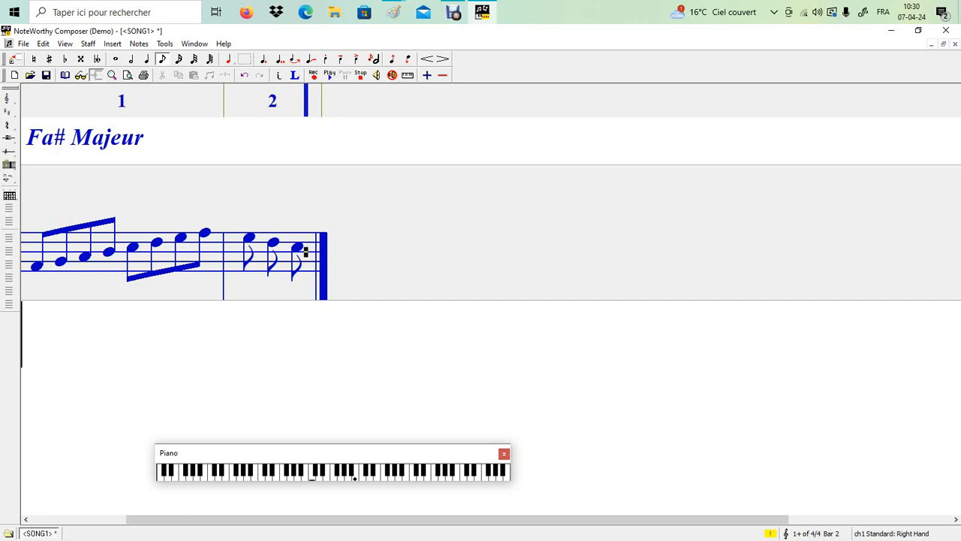
key(Down)
key(Return)
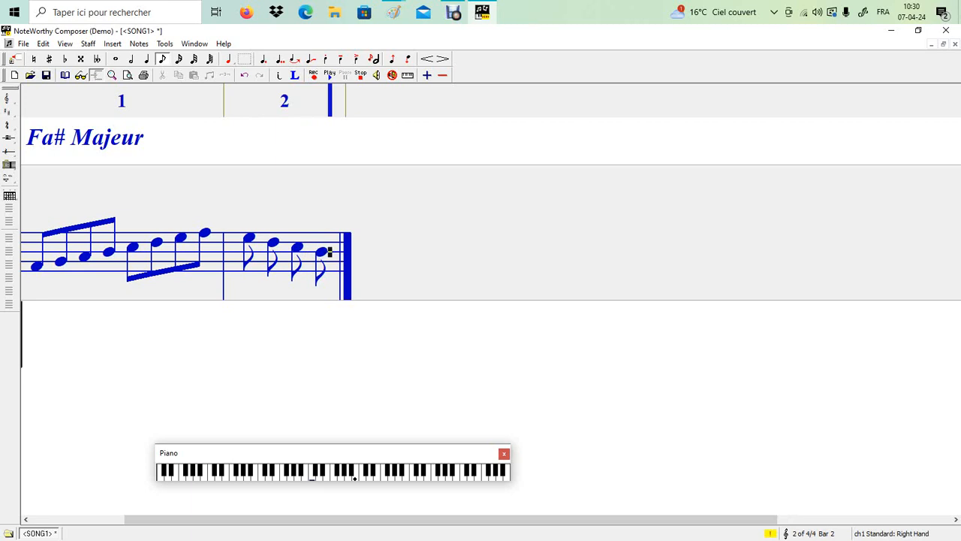
key(shift+Left)
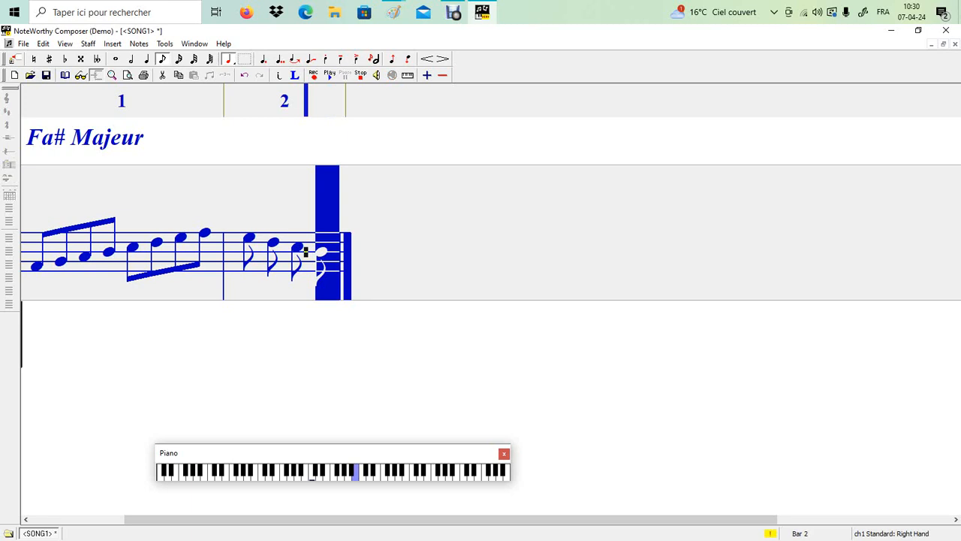
key(Right)
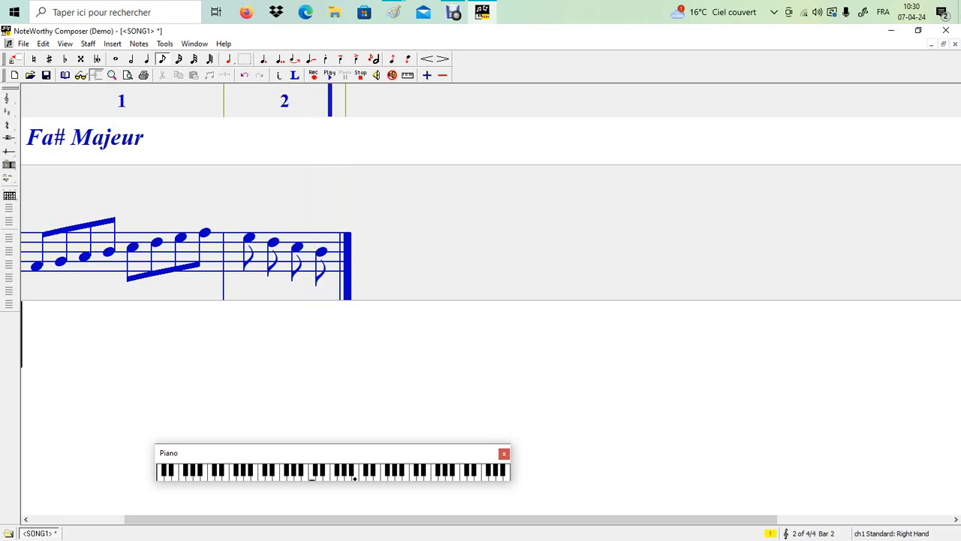
Add the eighth notes la#, sol# and low fa# to complete the descending scale in bar 2.
key(Down)
key(Return)
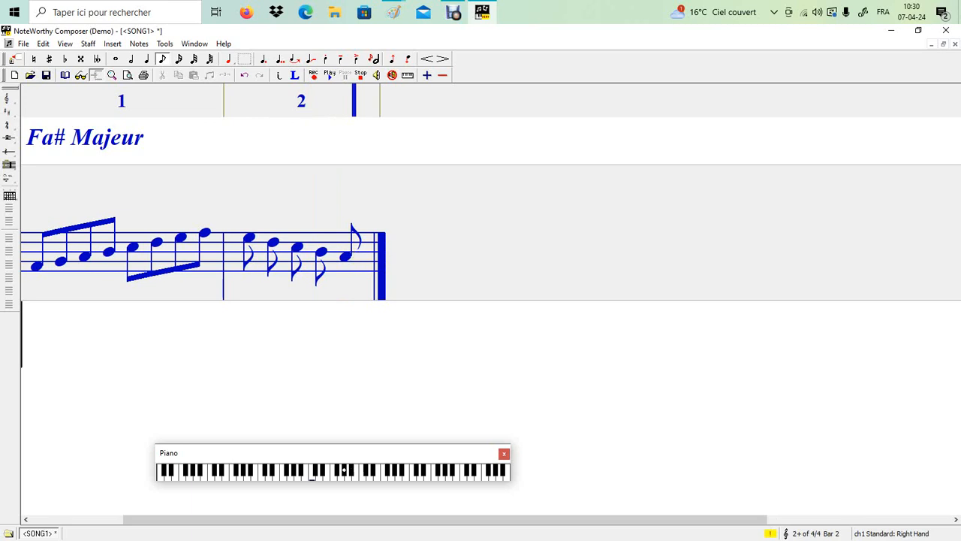
key(Return)
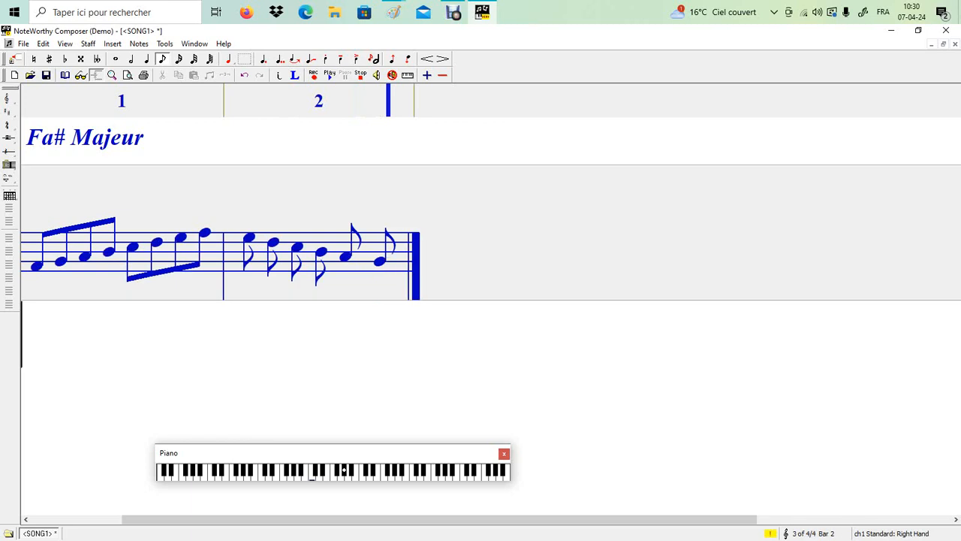
key(Return)
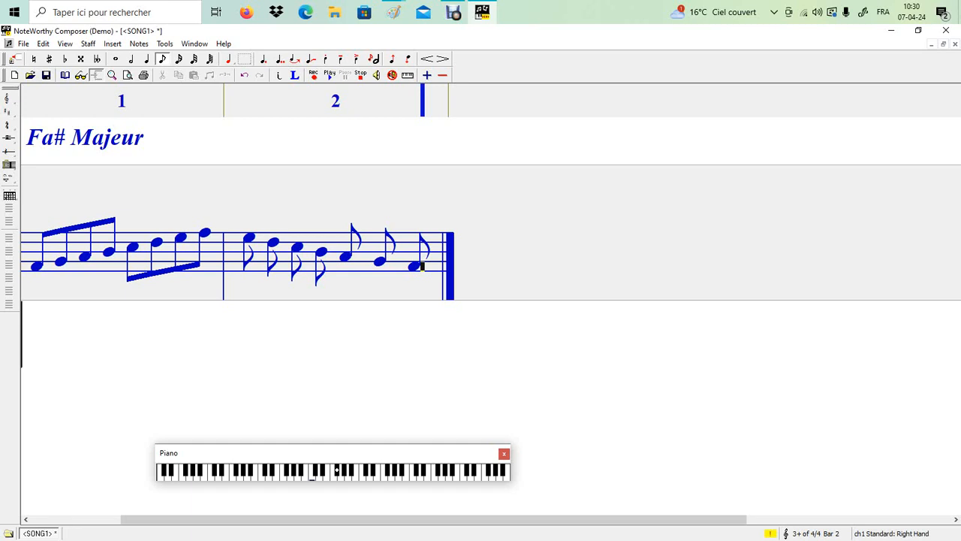
Beam the first four eighth notes of bar 2 together.
key(Left)
key(Left)
key(Left)
key(shift+Left)
key(shift+Left)
key(shift+Left)
key(shift+Left)
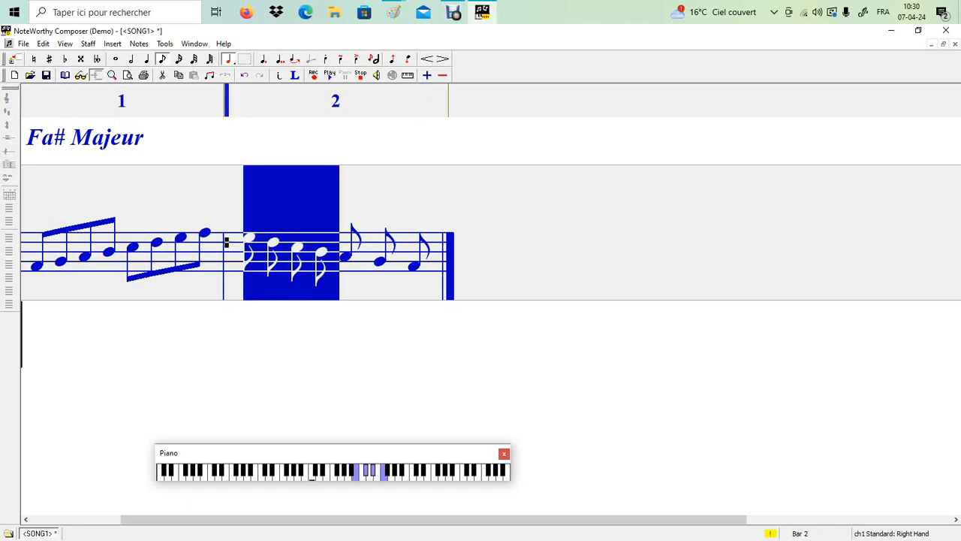
right_click(279, 251)
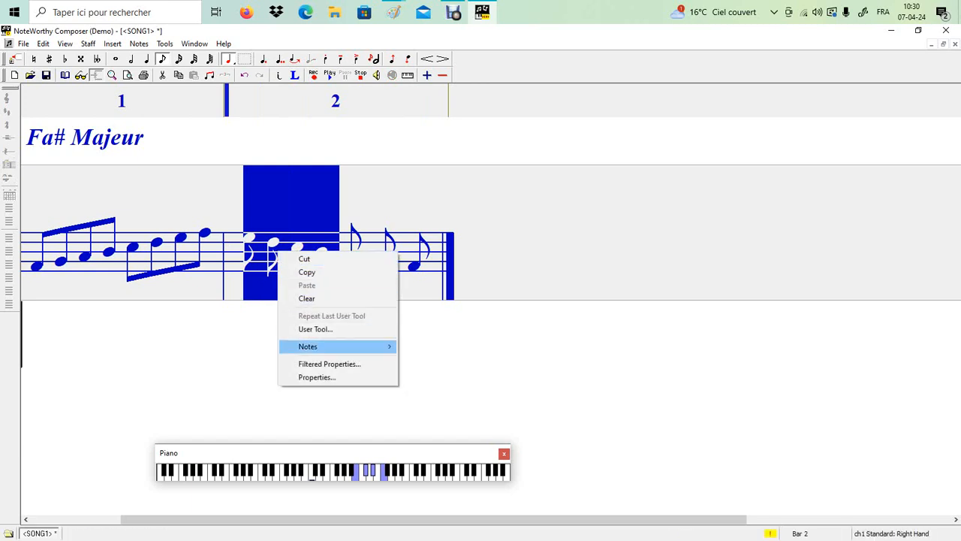
mouse_move(308, 346)
click(427, 148)
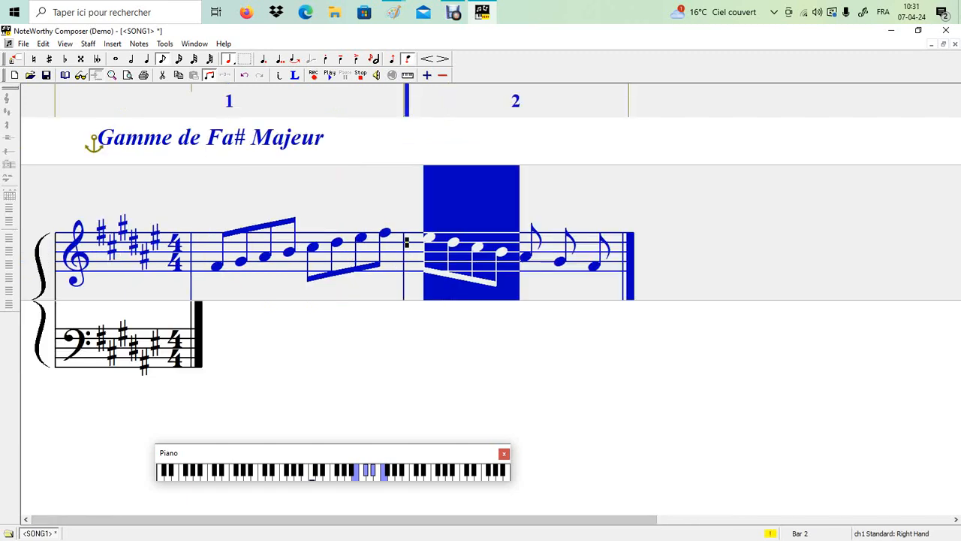
Delete all the descending eighth notes from bar 2 of the treble staff.
key(ctrl+Down)
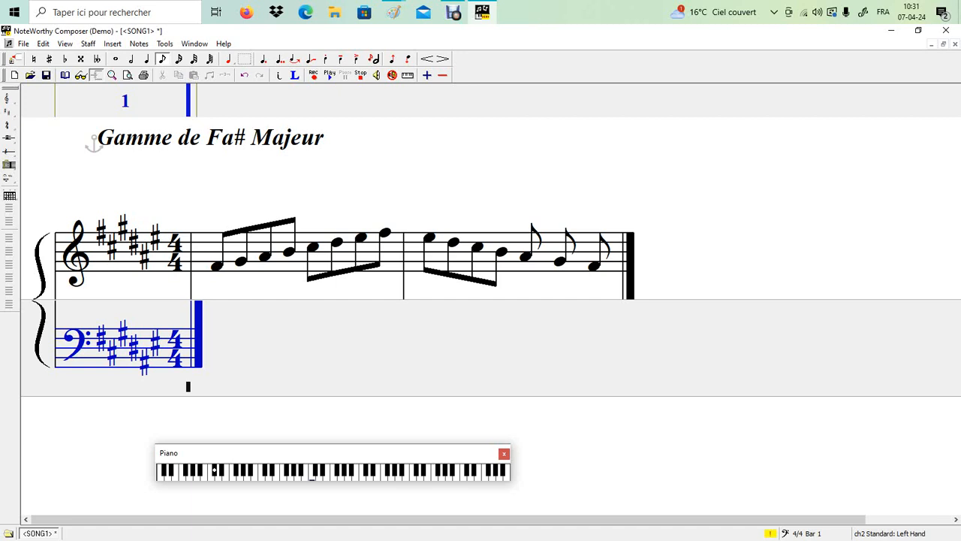
key(Page_Up)
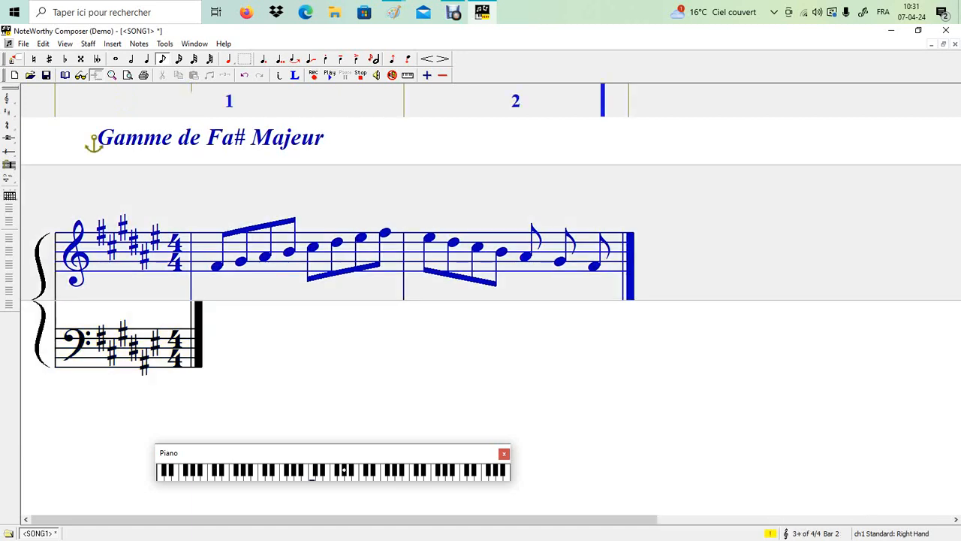
key(BackSpace)
key(BackSpace)
key(BackSpace)
key(BackSpace)
key(BackSpace)
key(BackSpace)
key(BackSpace)
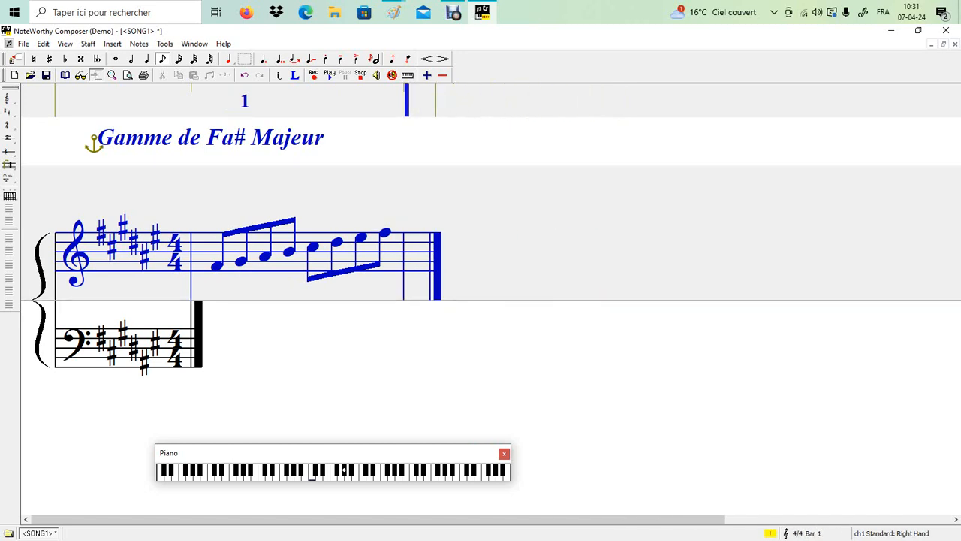
Enter four ascending eighth notes in bar 2, sol#, la#, si and do#, continuing above the fa# that ends bar 1.
key(Up)
key(Up)
key(Up)
key(Up)
key(Up)
key(Up)
key(Up)
key(Return)
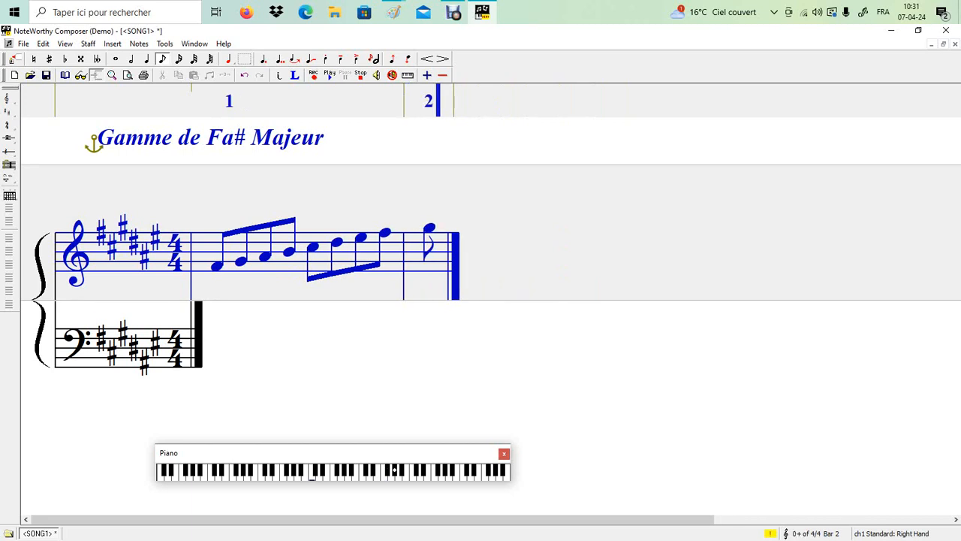
key(Up)
key(Return)
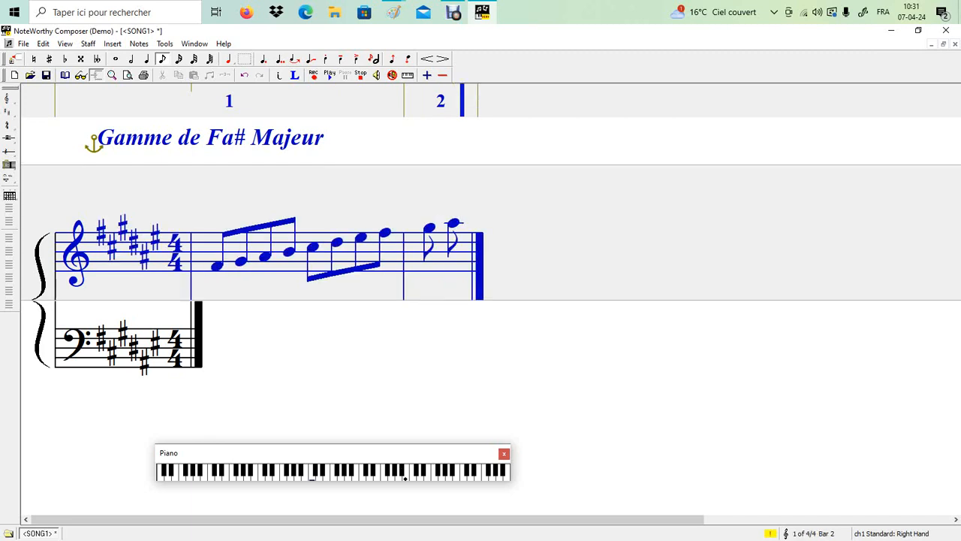
key(Up)
key(Return)
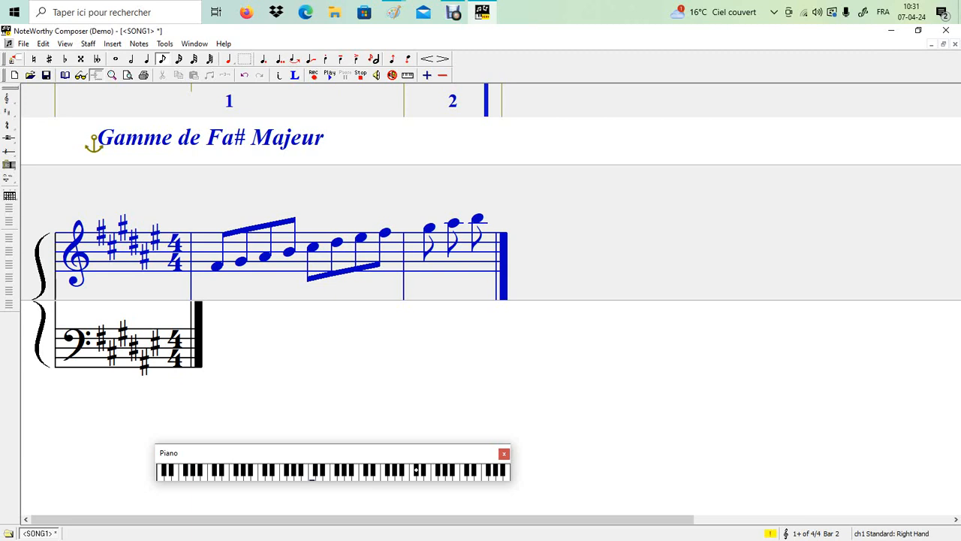
key(Return)
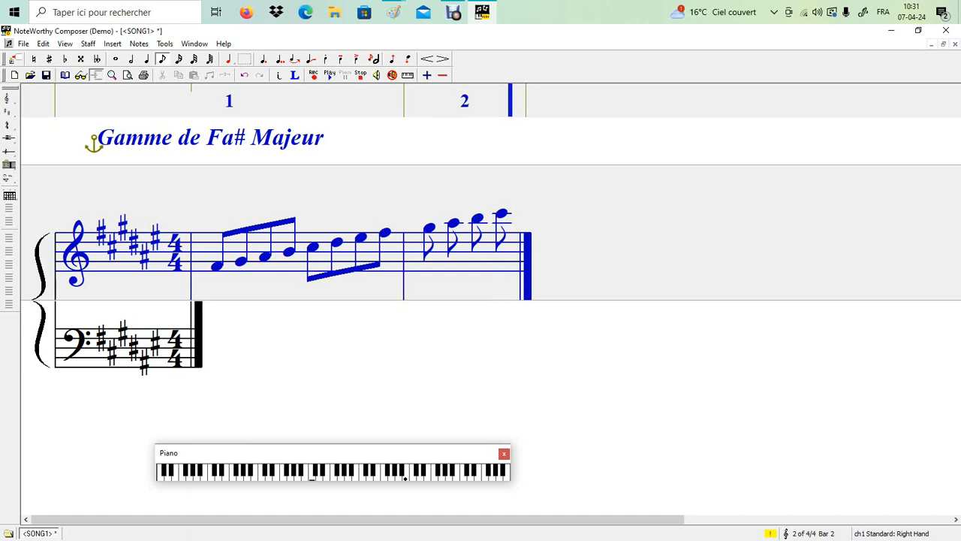
Enter four descending eighth notes in bar 2 after the high do#: si, la#, sol# and fa#.
key(Return)
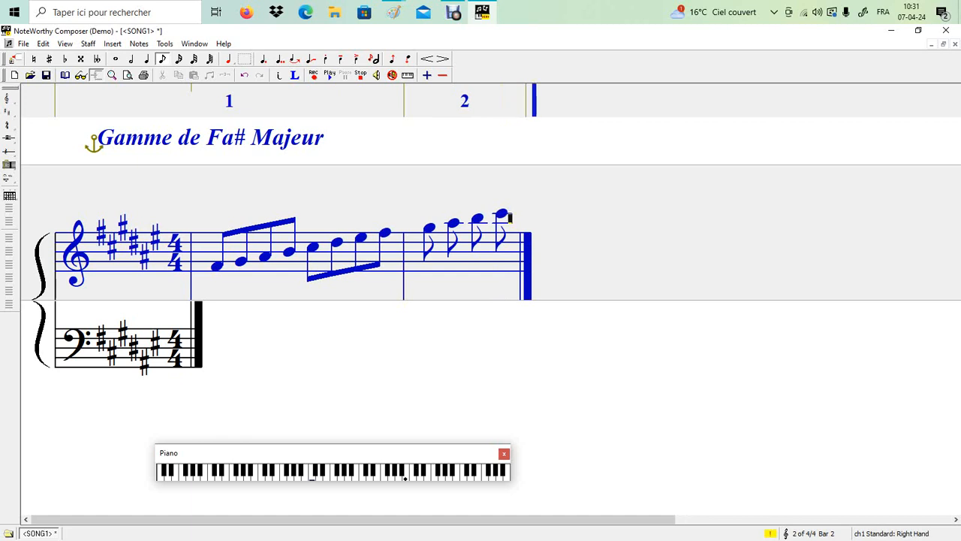
key(Down)
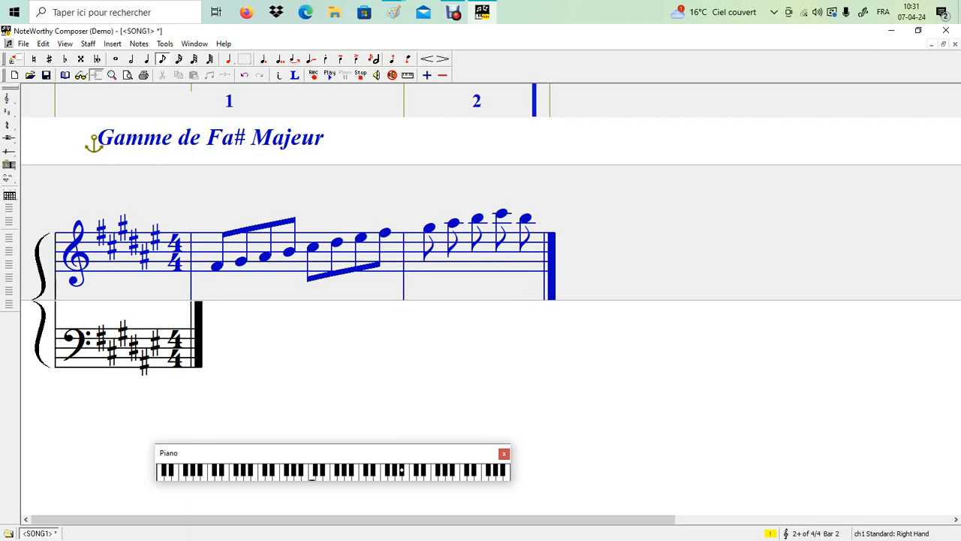
key(Return)
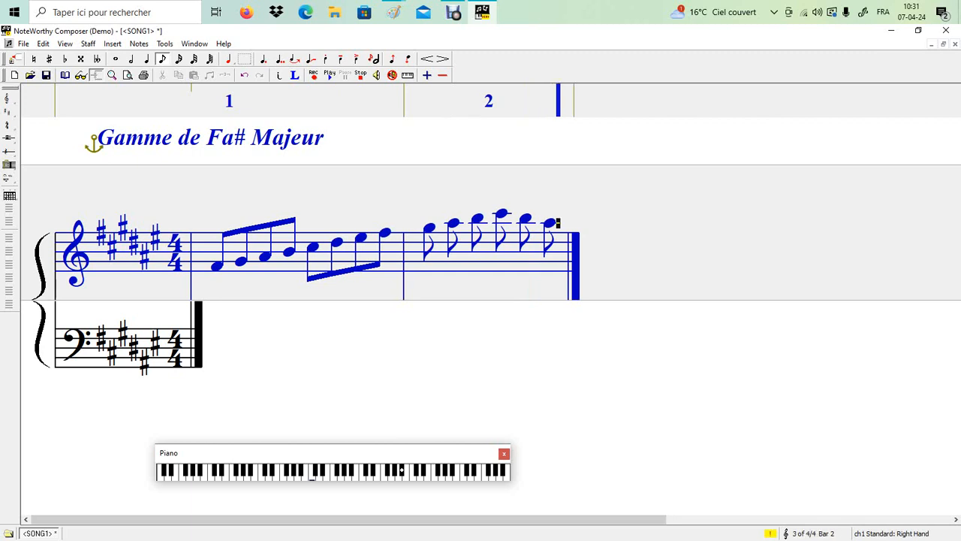
key(Down)
key(Return)
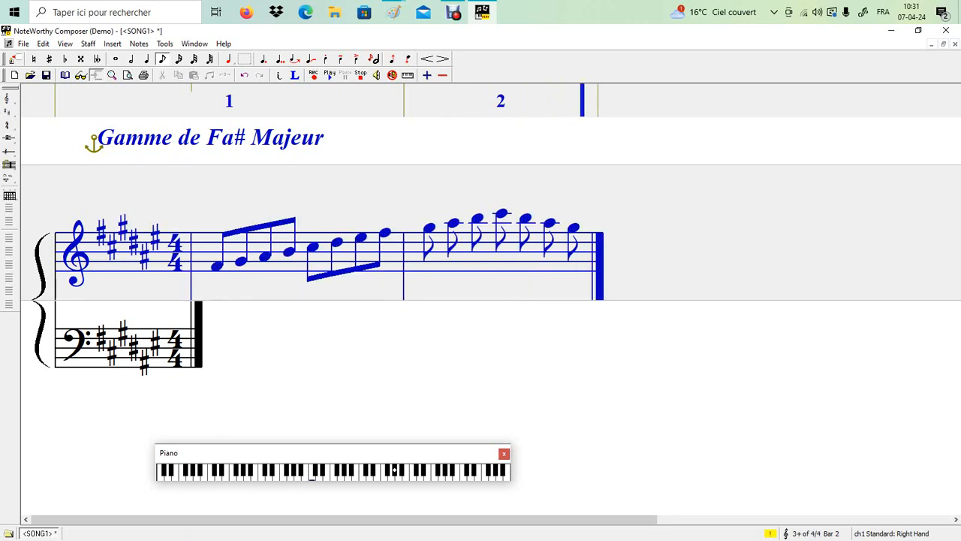
key(Down)
key(Return)
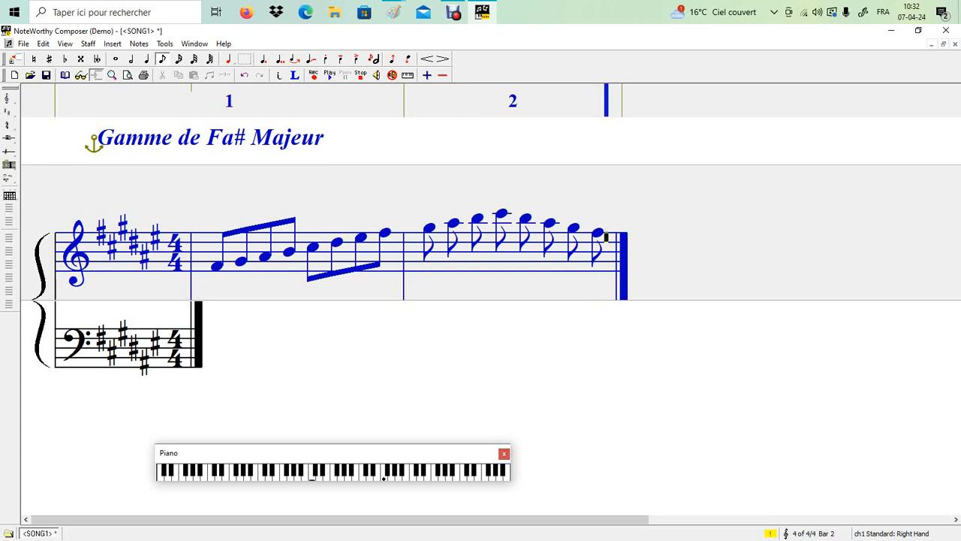
Continue the descending scale with the eighth notes mi#, ré#, do#, si, la#, sol# and low fa#.
key(Return)
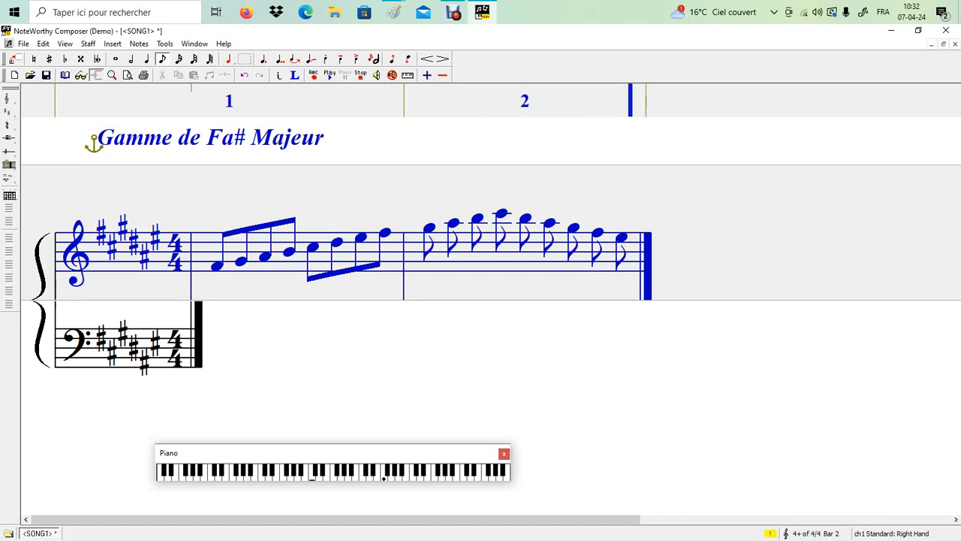
key(Return)
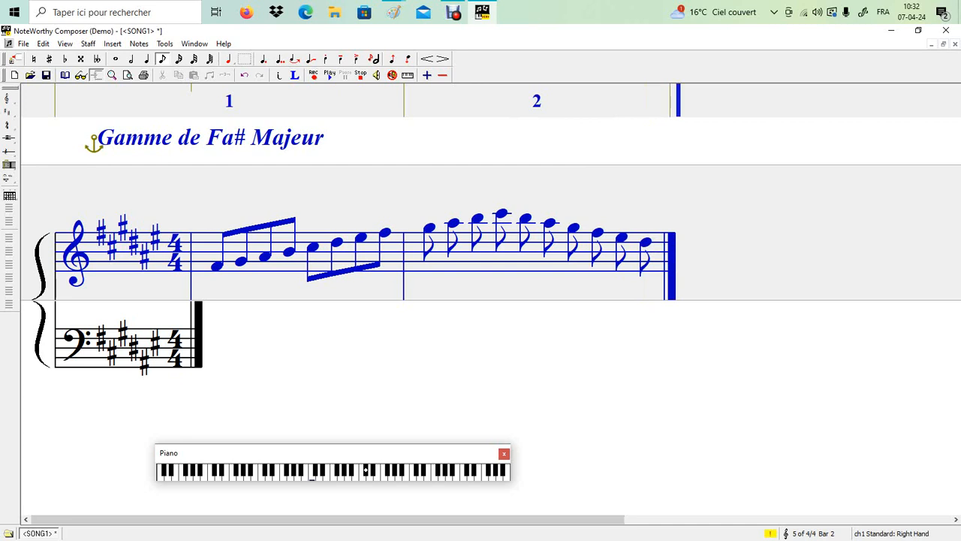
key(Return)
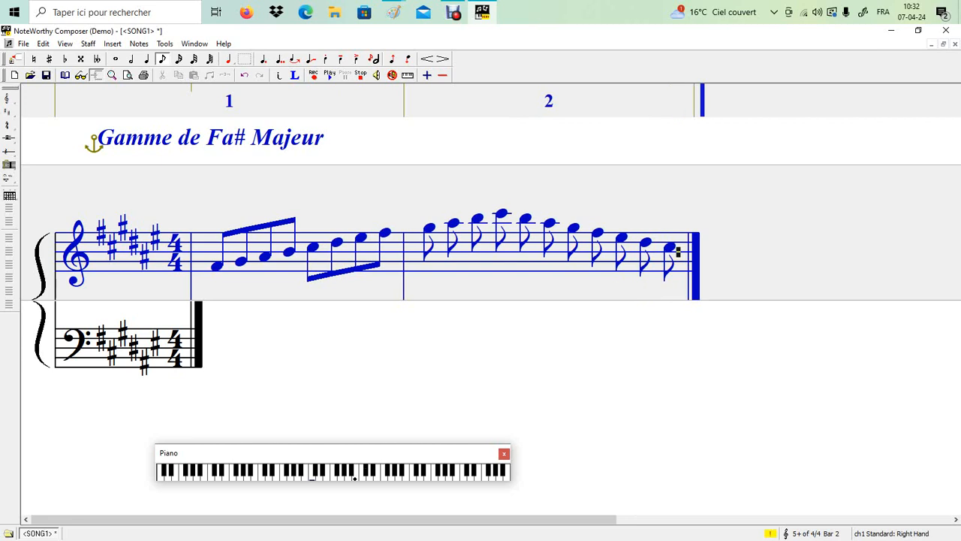
key(Return)
key(Down)
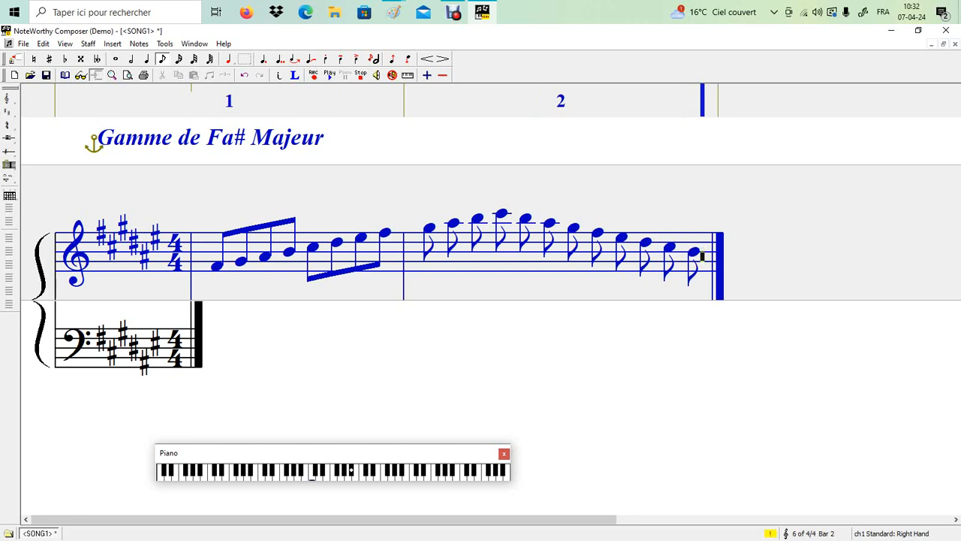
key(Return)
key(Down)
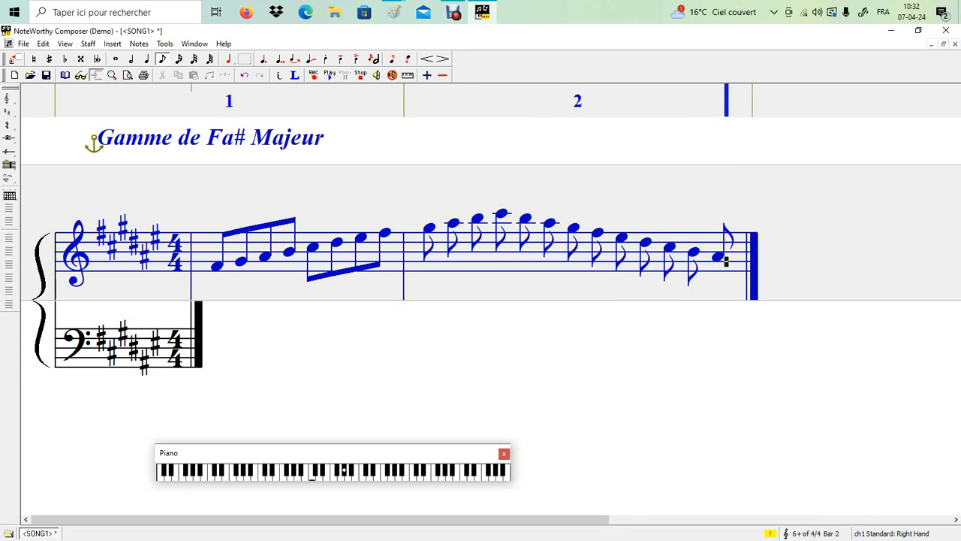
key(Return)
key(Down)
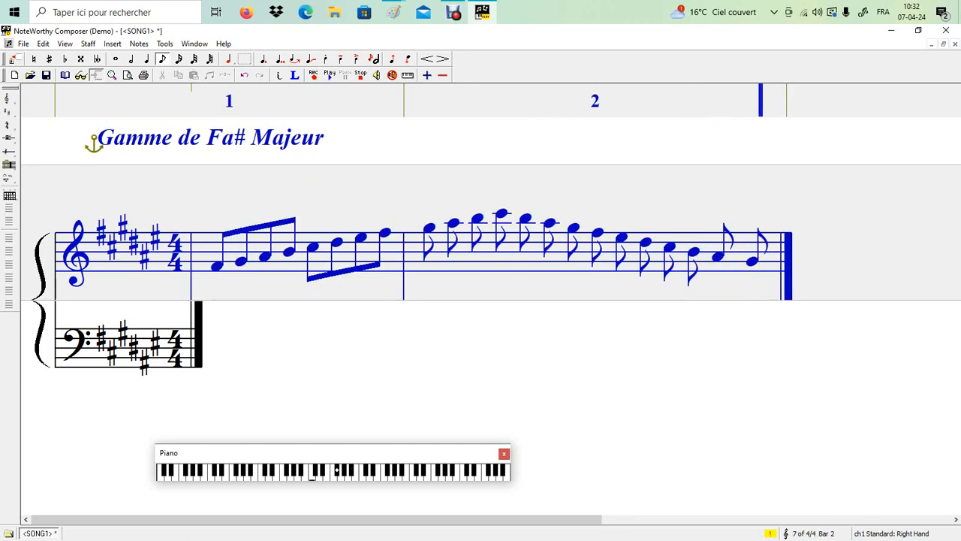
key(Return)
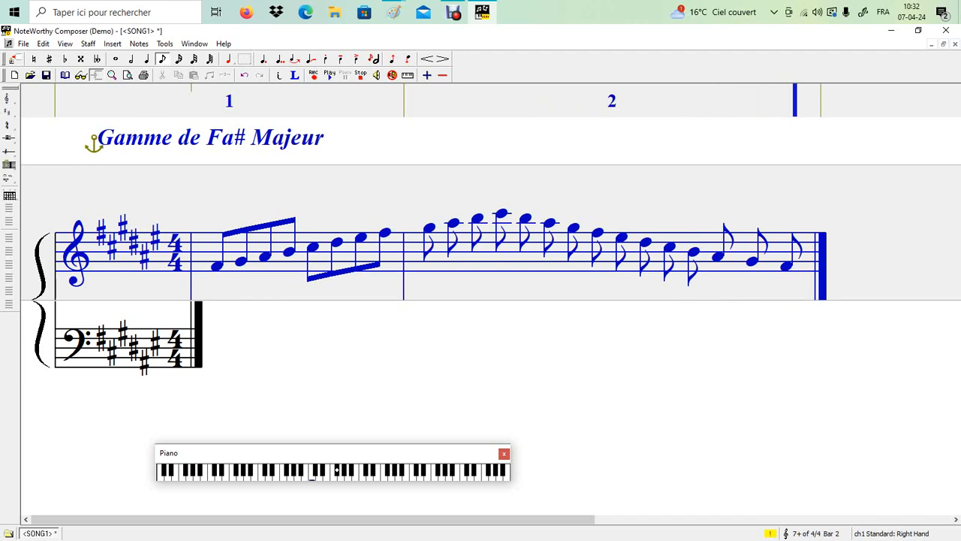
Beam the first four eighth notes of bar 2, sol# up to the high do#, together.
key(space)
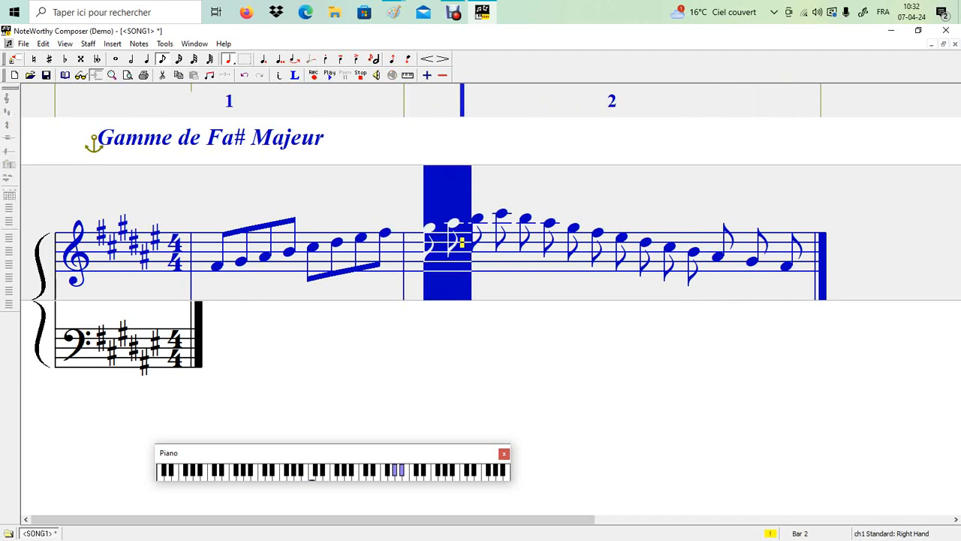
right_click(497, 243)
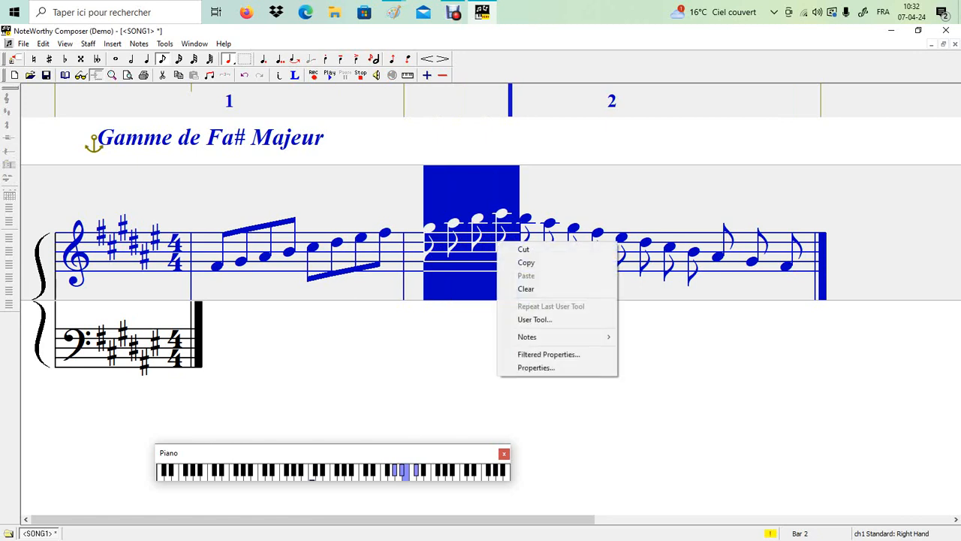
mouse_move(542, 337)
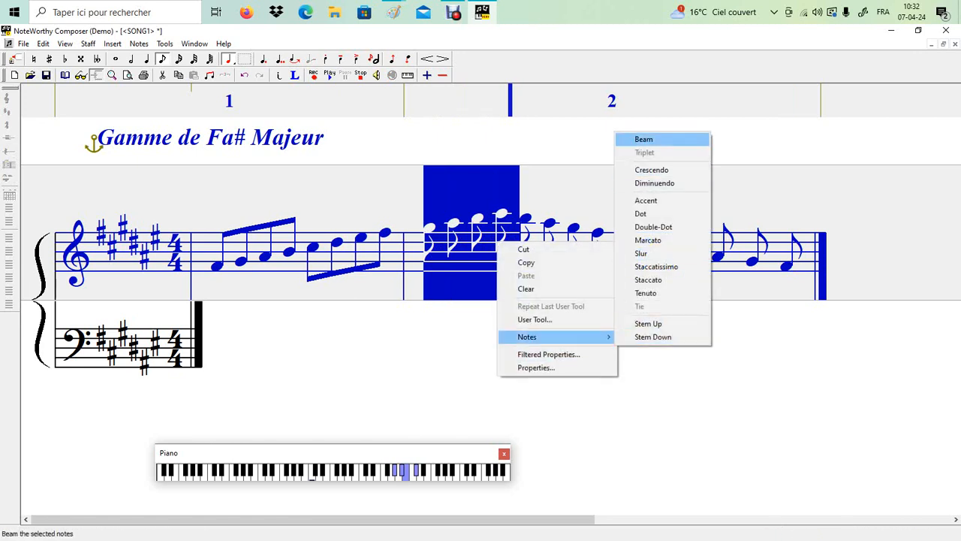
click(644, 139)
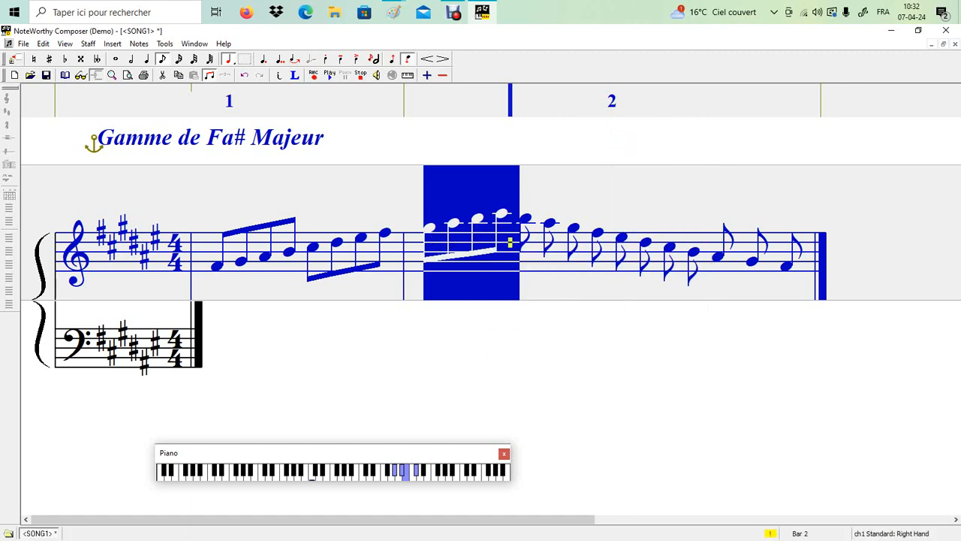
click(189, 319)
Beam the next four eighth notes of bar 2, si down to fa#, together.
key(space)
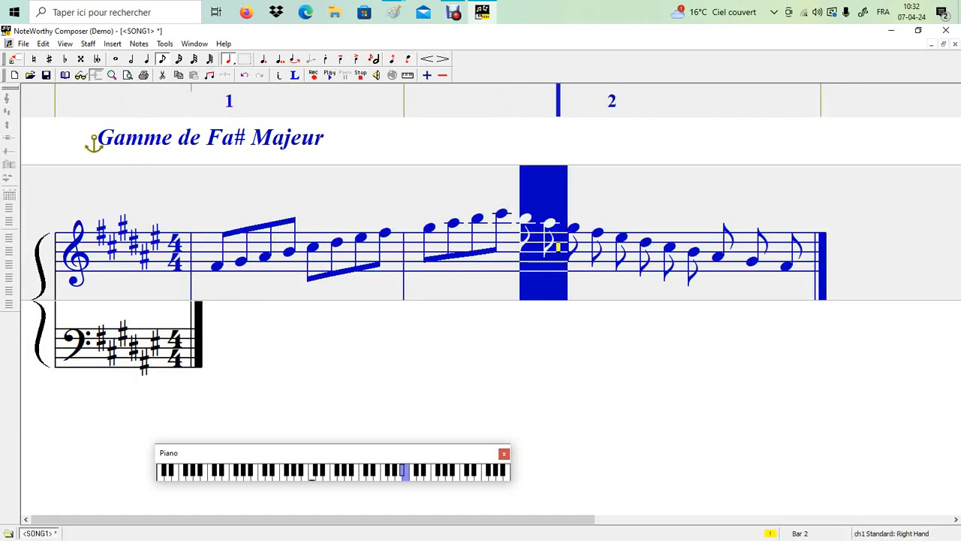
right_click(583, 248)
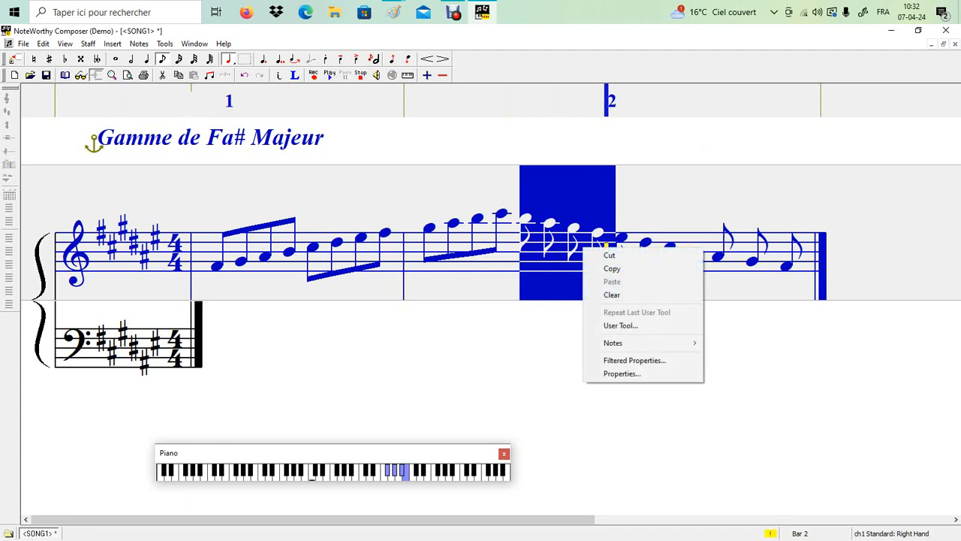
mouse_move(638, 343)
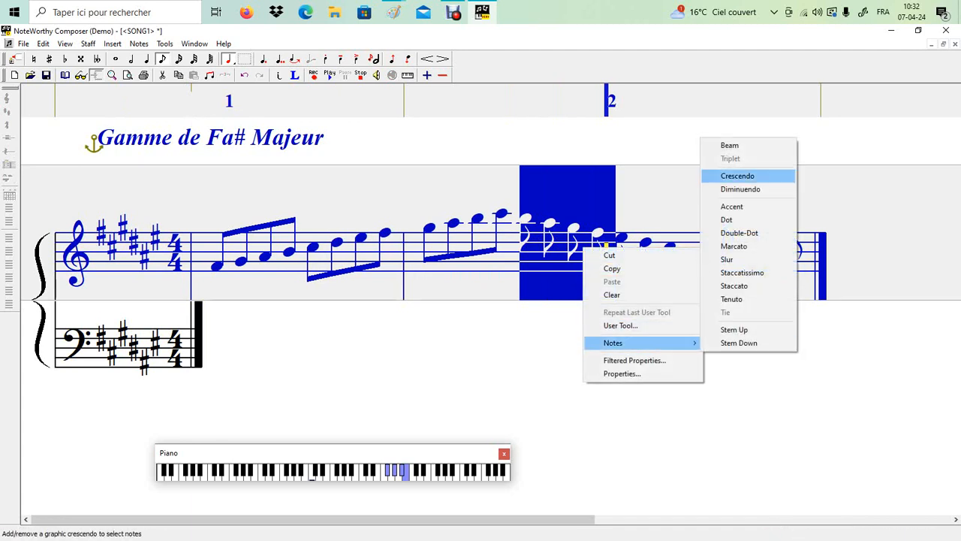
click(729, 145)
click(601, 345)
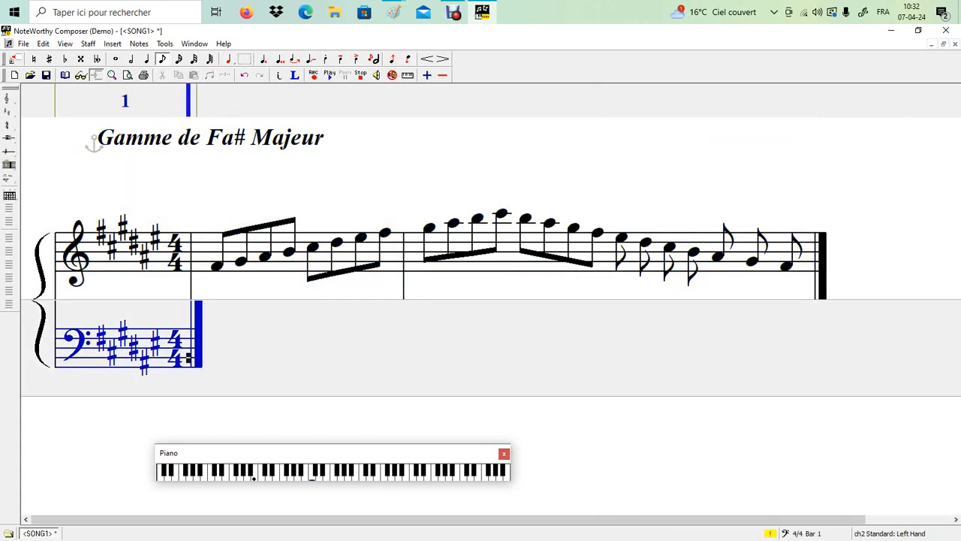
drag(418, 254, 606, 253)
right_click(599, 254)
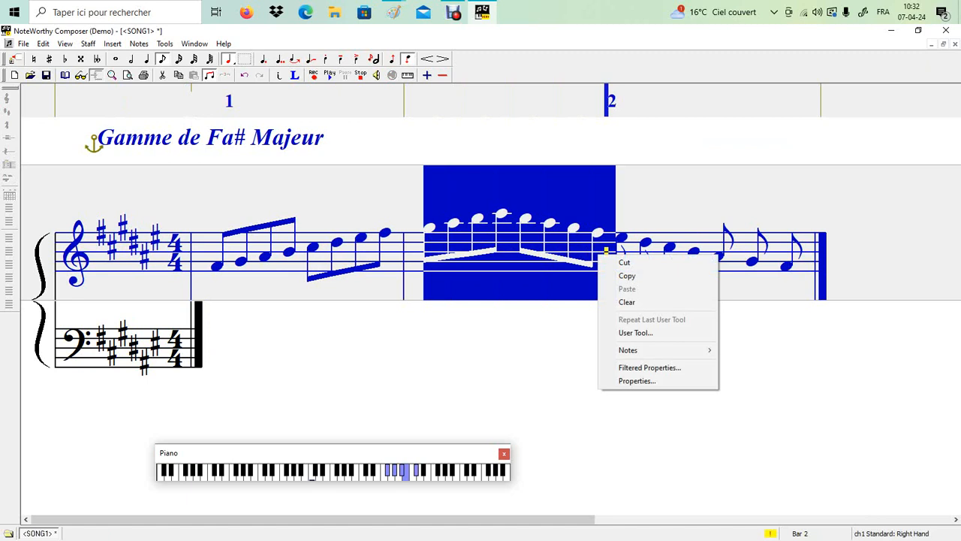
click(606, 203)
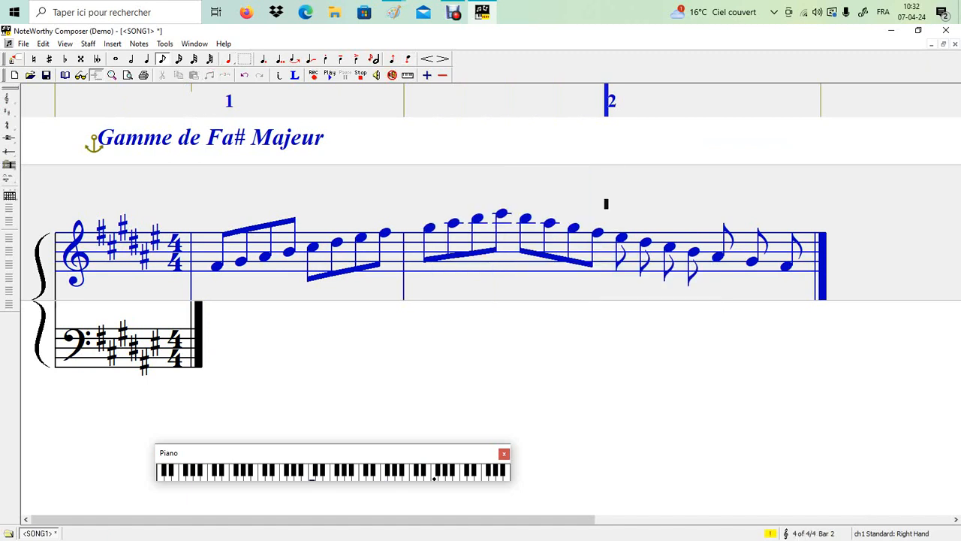
Insert a bar line after the eighth note fa# that ends the second beamed group of bar 2.
click(606, 252)
click(112, 43)
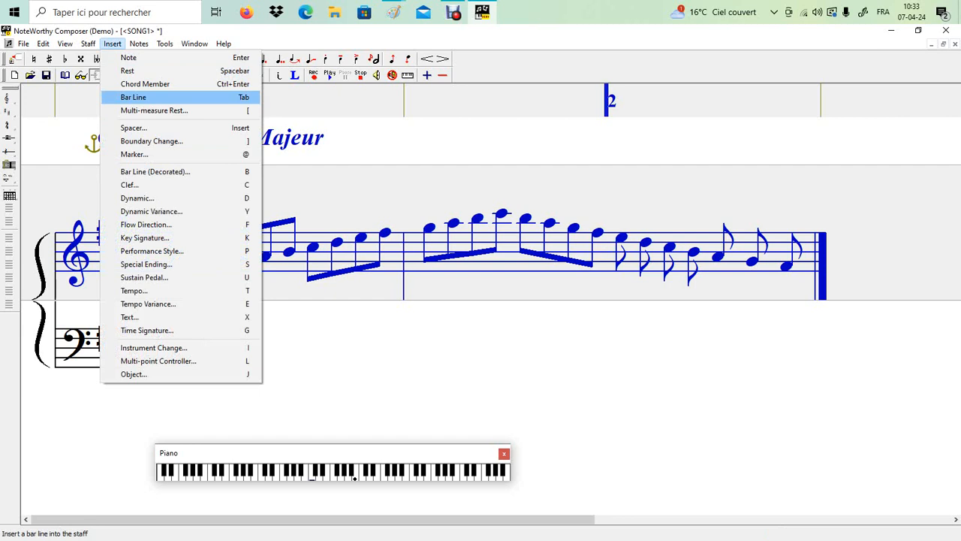
click(133, 97)
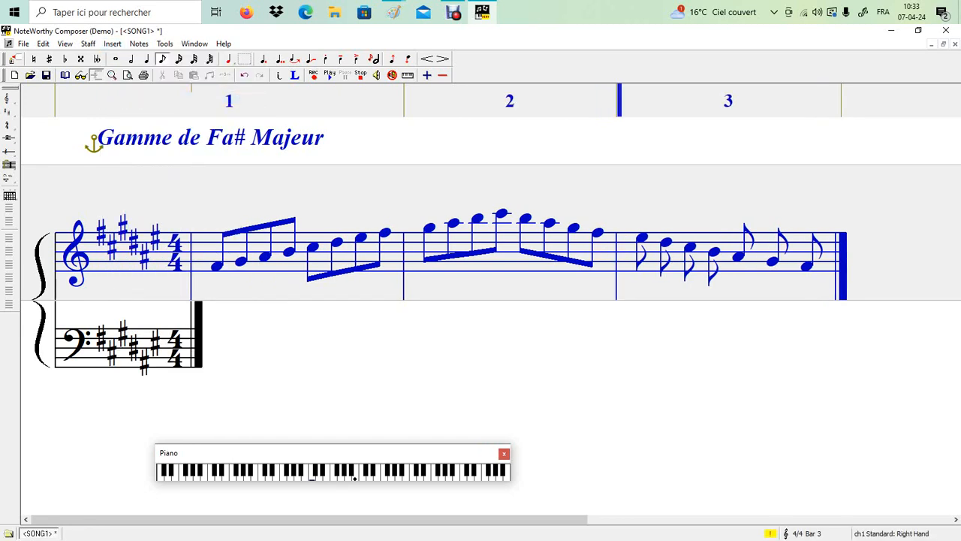
Beam the first four eighth notes of bar 3, mi# down to si, together.
key(shift+Right)
key(shift+Right)
key(shift+Right)
key(shift+Right)
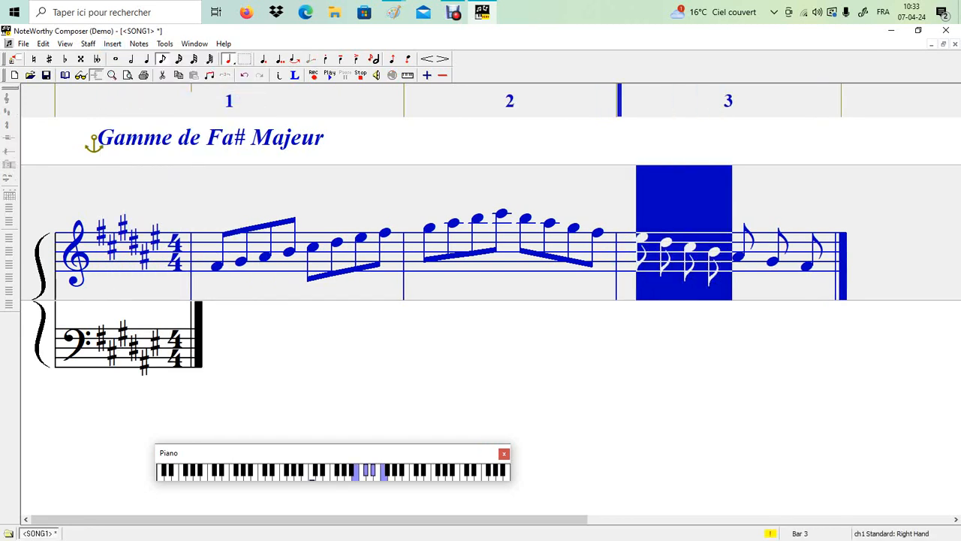
right_click(684, 257)
mouse_move(713, 351)
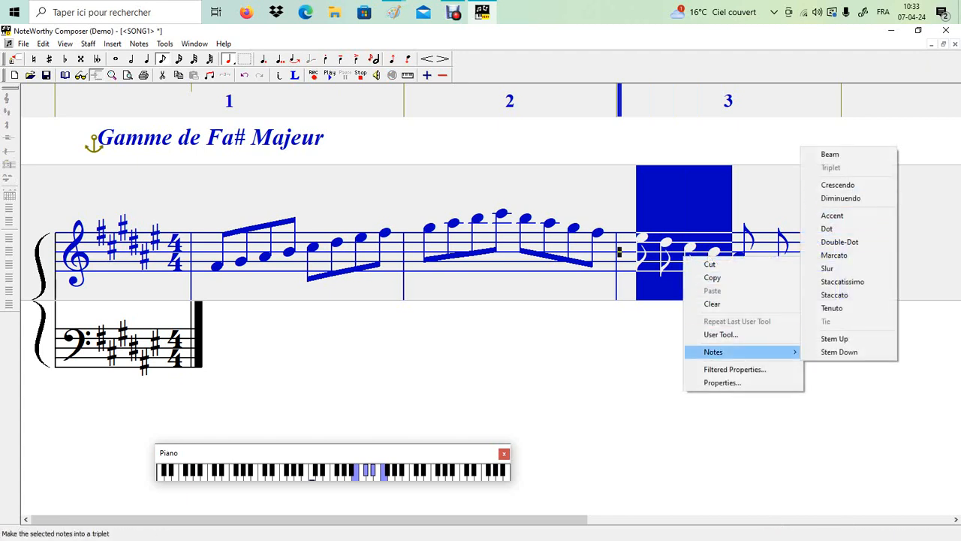
click(830, 154)
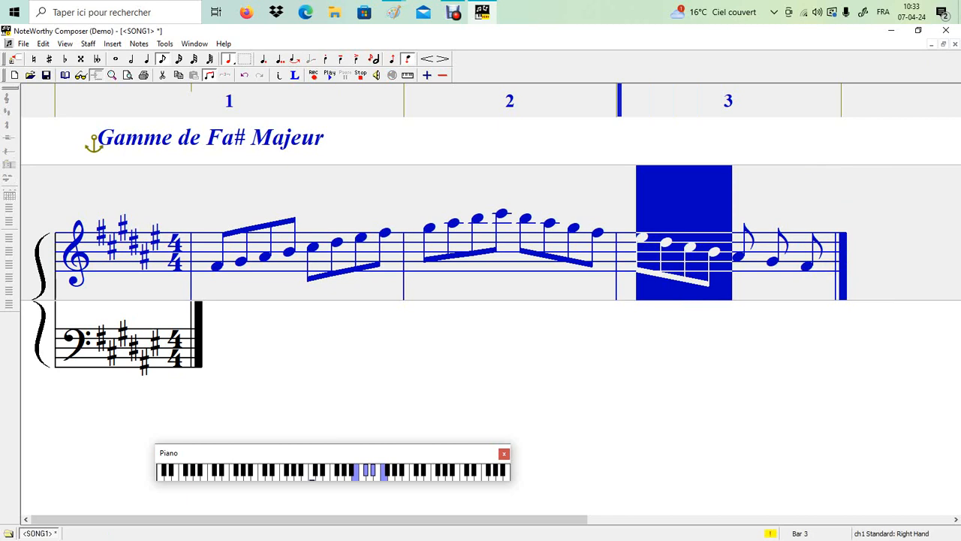
key(Page_Down)
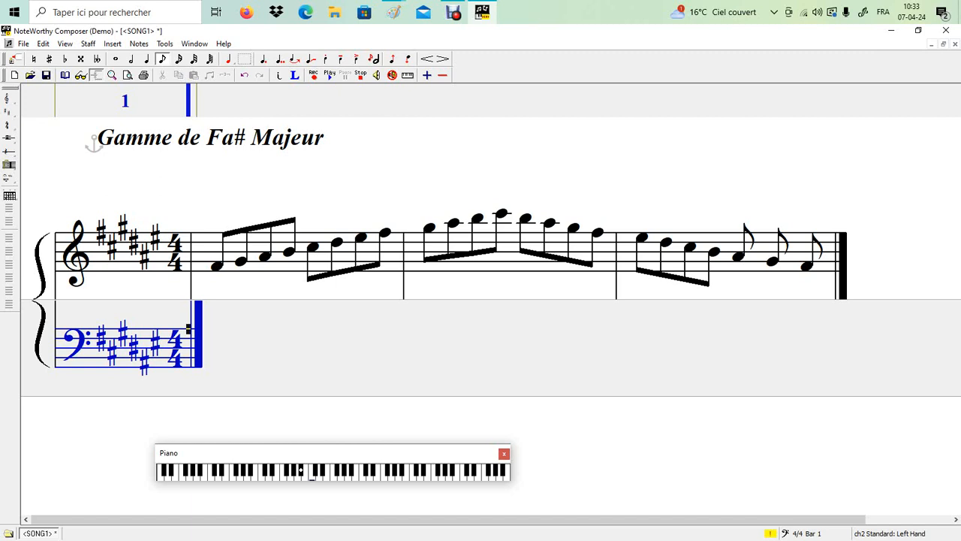
Examine the ascending passage in bars 1 and 2, highlighting the full octave of bar 1 and the notes around the high do#.
drag(229, 255, 490, 252)
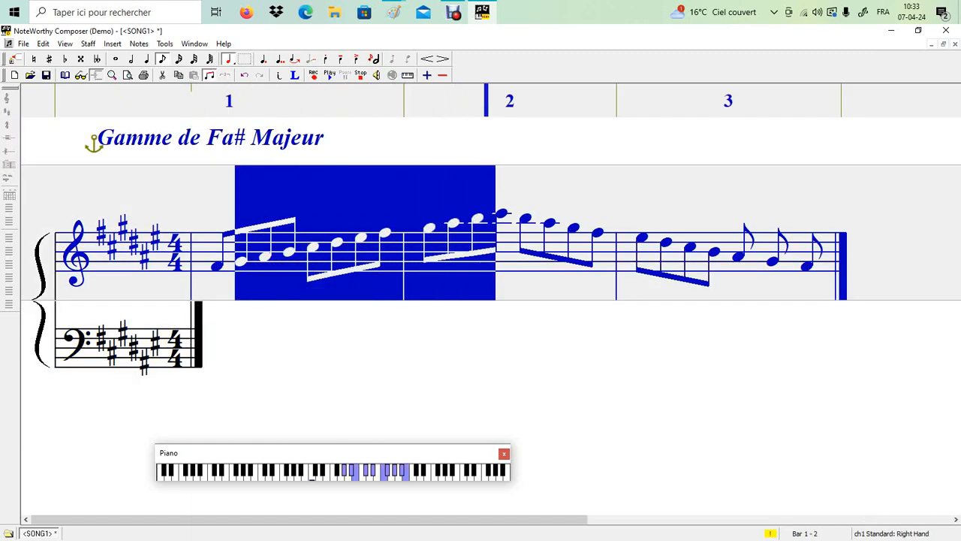
key(shift+Right)
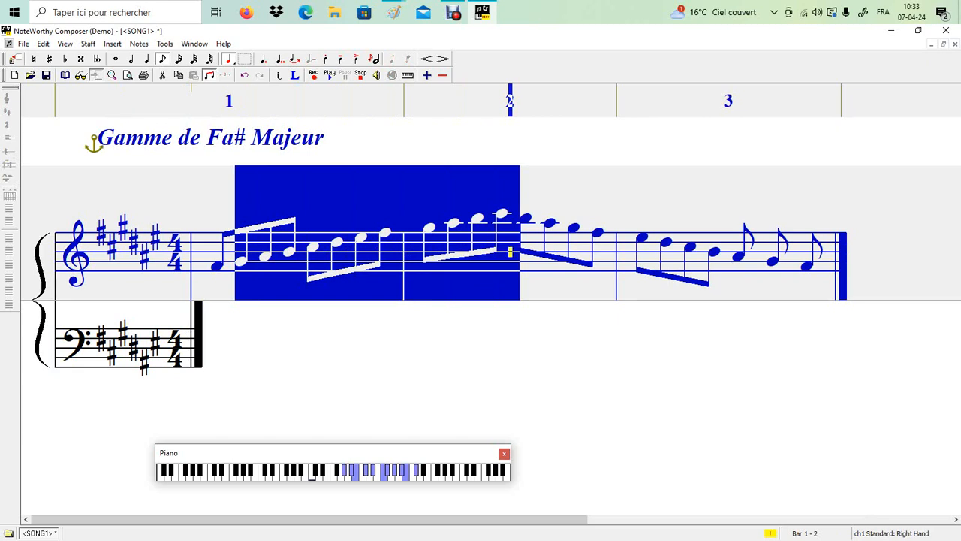
key(Home)
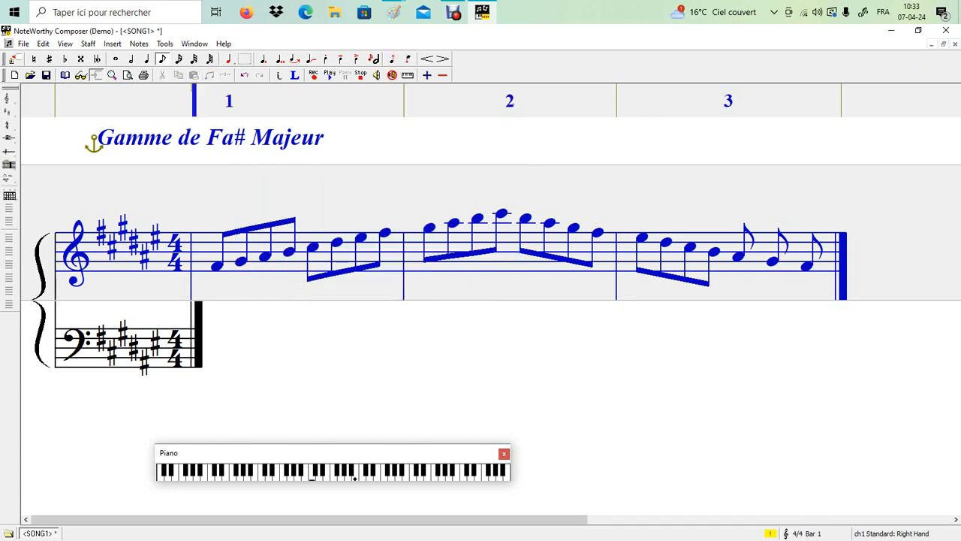
key(Right)
key(Left)
key(shift+Right)
key(shift+Right)
key(shift+Right)
key(shift+Right)
key(shift+Right)
key(shift+Right)
key(shift+Right)
key(shift+Right)
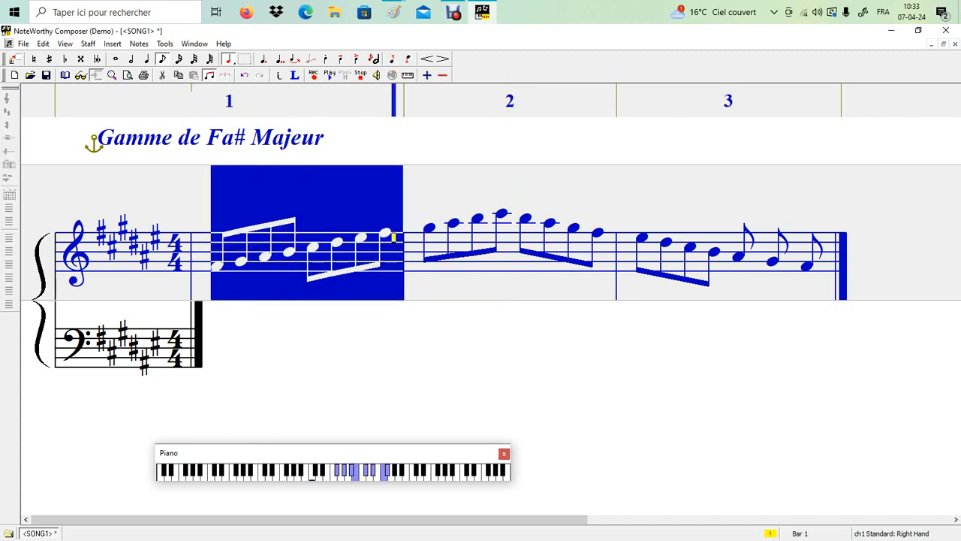
click(461, 261)
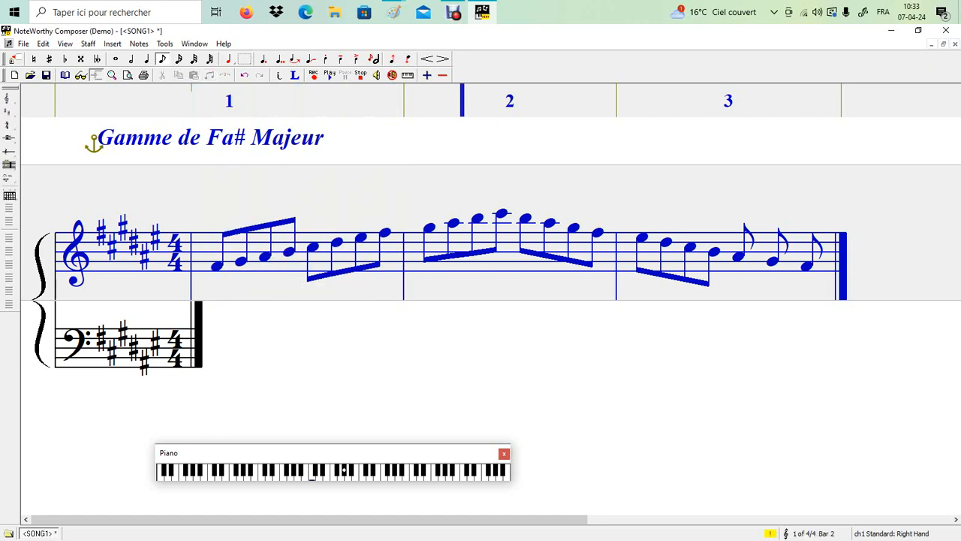
drag(370, 244, 535, 237)
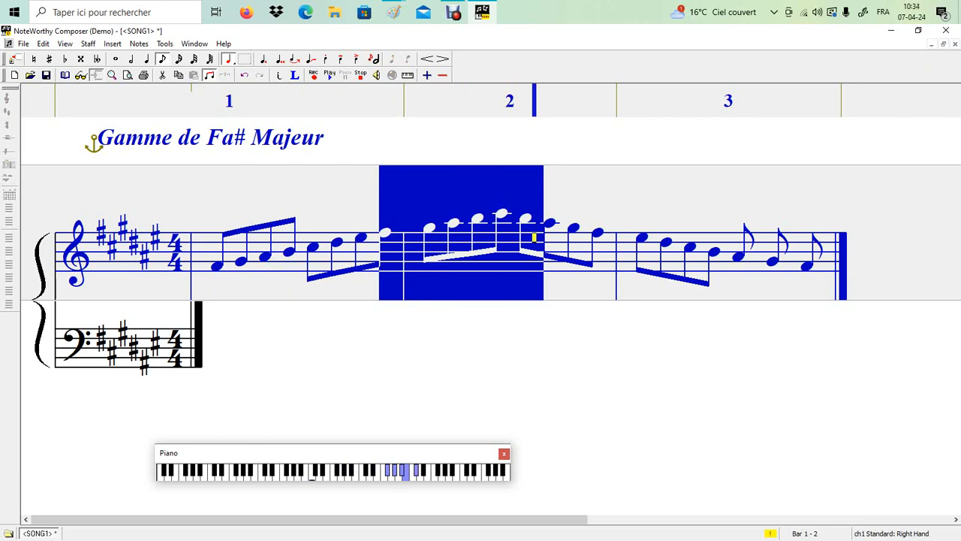
click(509, 214)
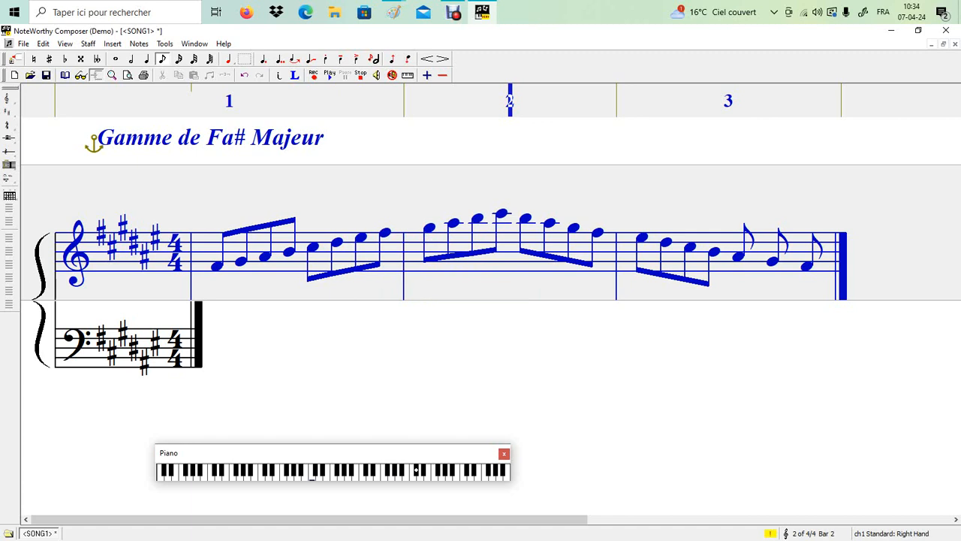
Insert eighth notes ré#, mi#, high fa# and mi# after the high do# in bar 2.
key(Up)
key(Return)
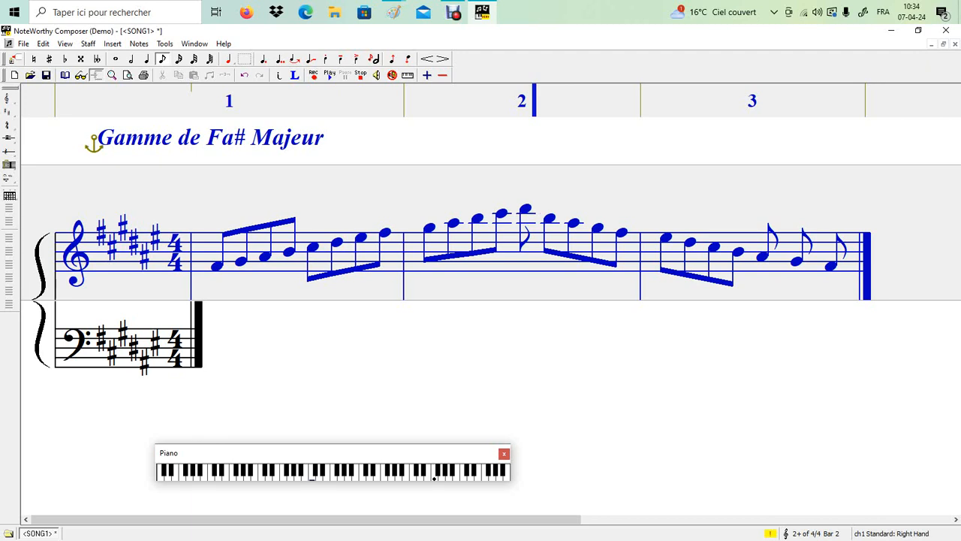
key(Up)
key(Return)
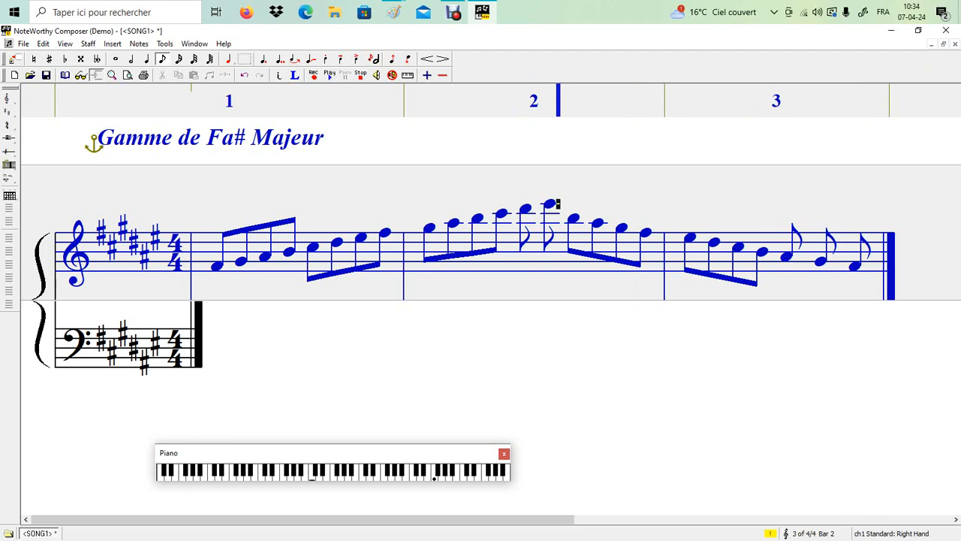
key(Up)
key(Return)
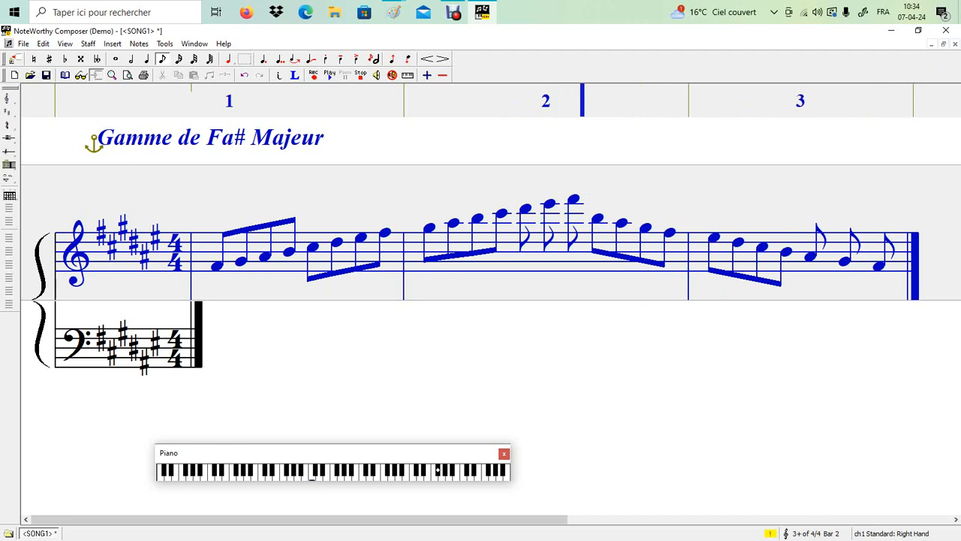
key(Down)
key(Return)
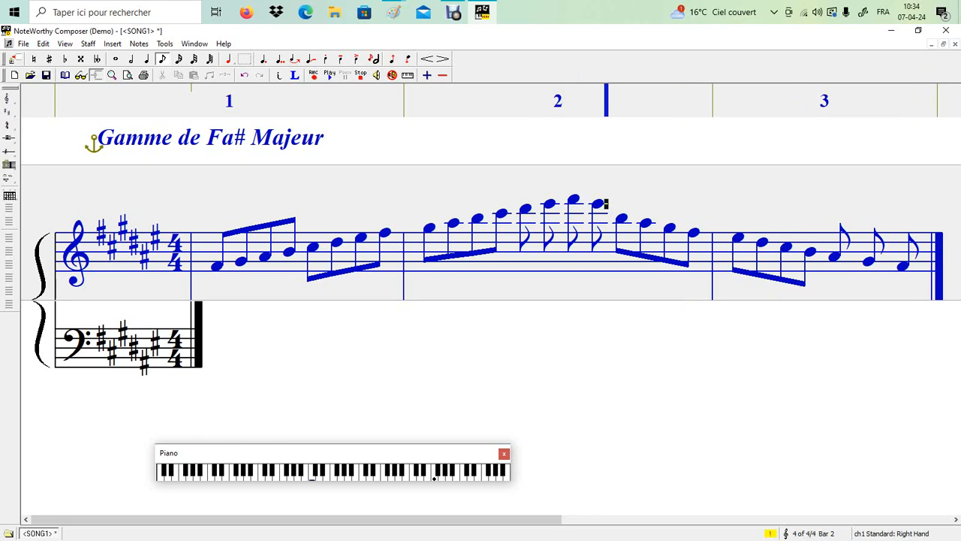
Beam the four eighth notes ré#, mi#, fa#, mi# of bar 2 together.
drag(512, 223, 607, 223)
right_click(571, 224)
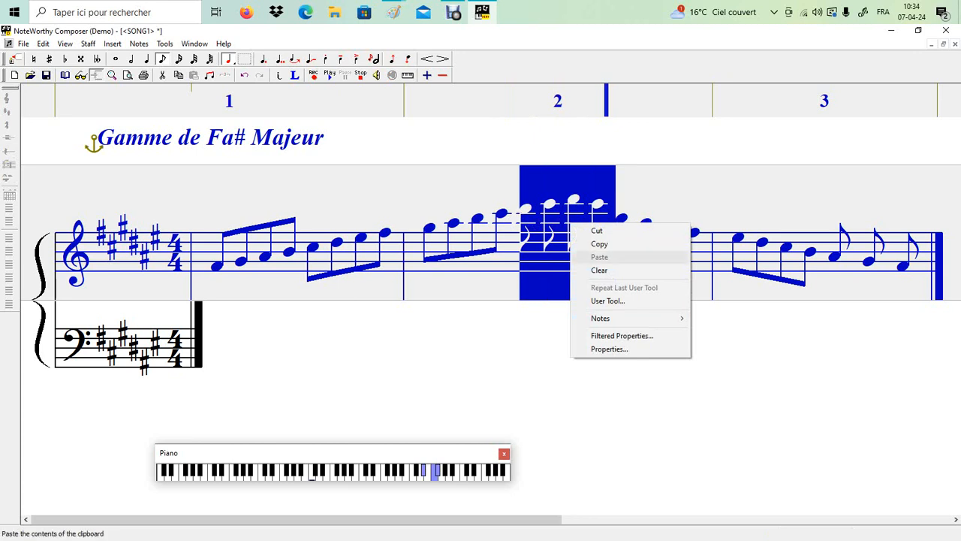
mouse_move(638, 318)
click(713, 319)
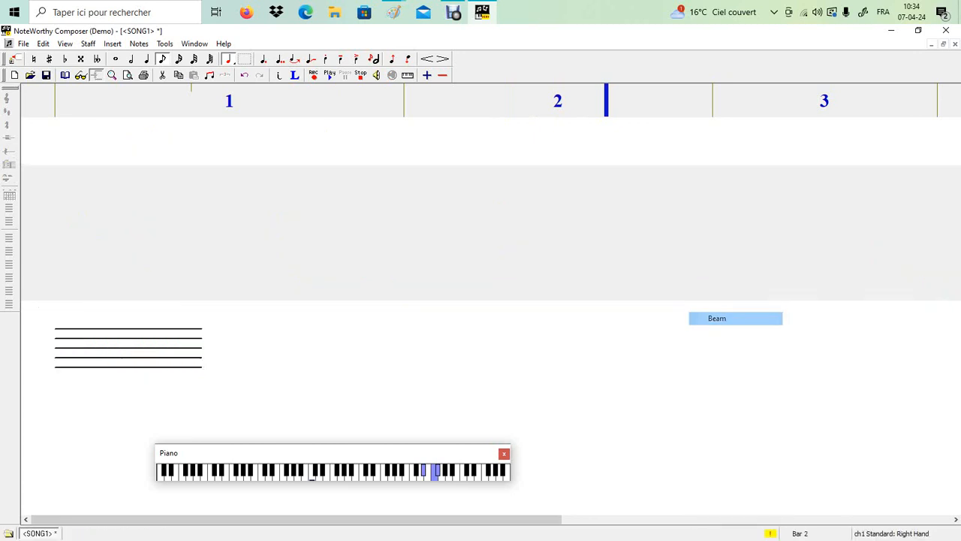
key(Escape)
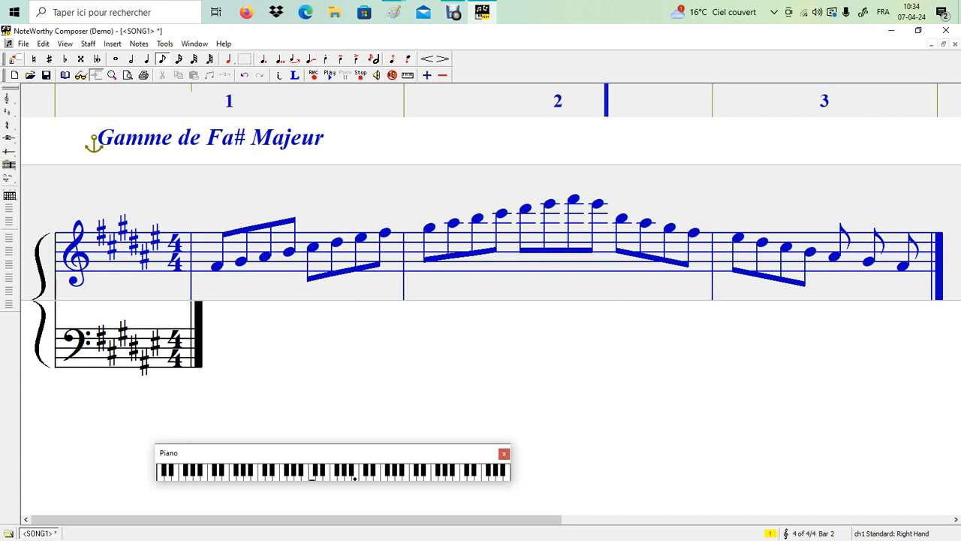
Insert a bar line after the second beamed group of bar 2, following the mi#.
key(ctrl+minus)
key(ctrl+minus)
key(ctrl+plus)
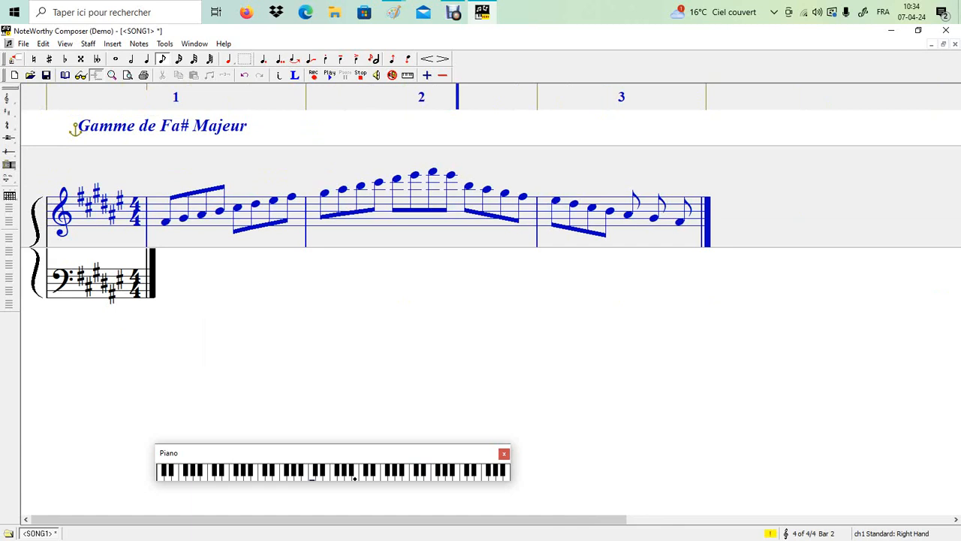
key(bar)
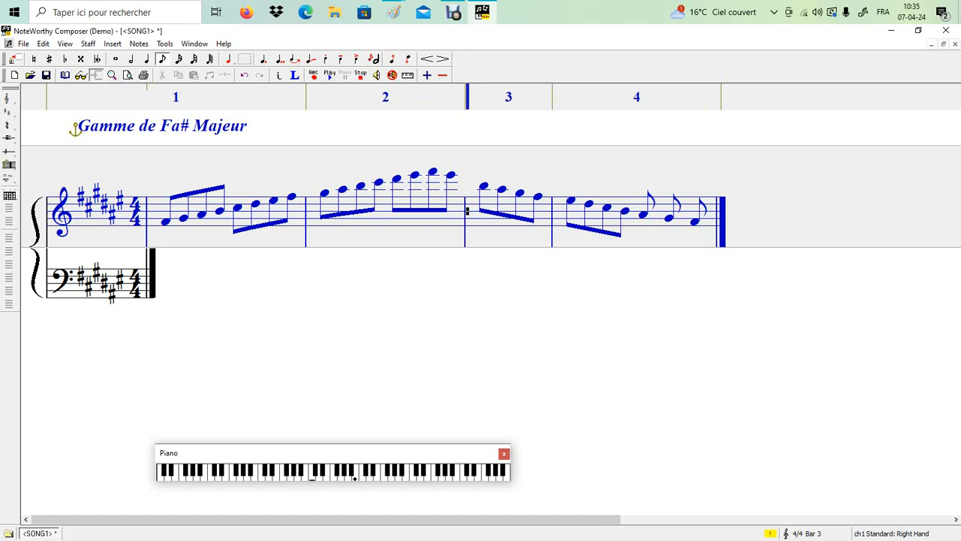
Delete the four beamed eighth notes of bar 3, si down to fa#, and the redundant bar line following them.
click(544, 201)
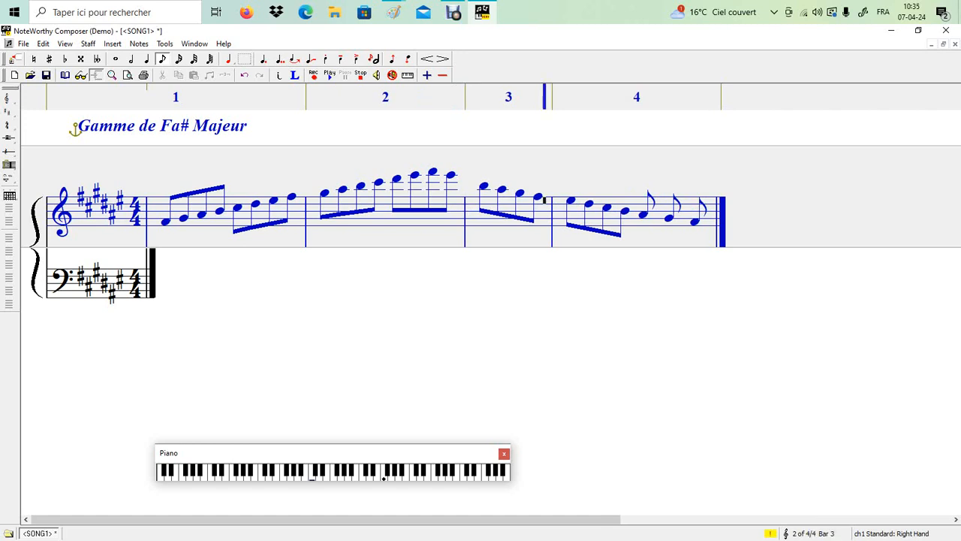
key(BackSpace)
key(BackSpace)
key(BackSpace)
key(BackSpace)
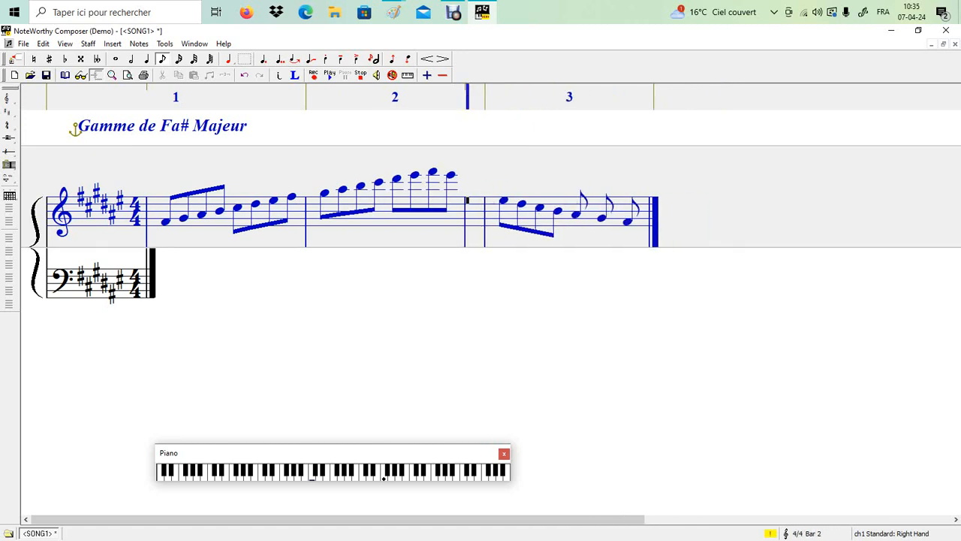
click(488, 222)
key(BackSpace)
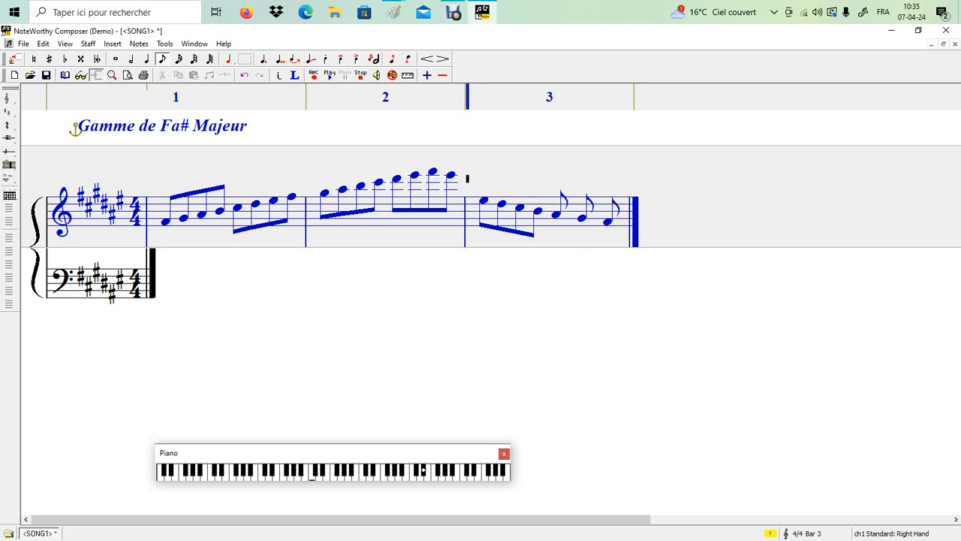
Try an eighth note ré# at the start of bar 3, before the mi#, and remove it.
key(Return)
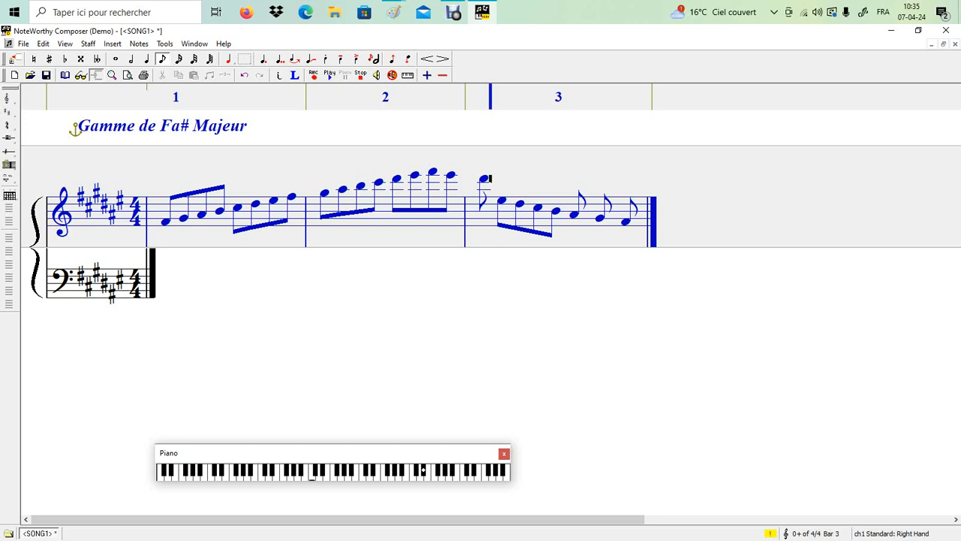
key(BackSpace)
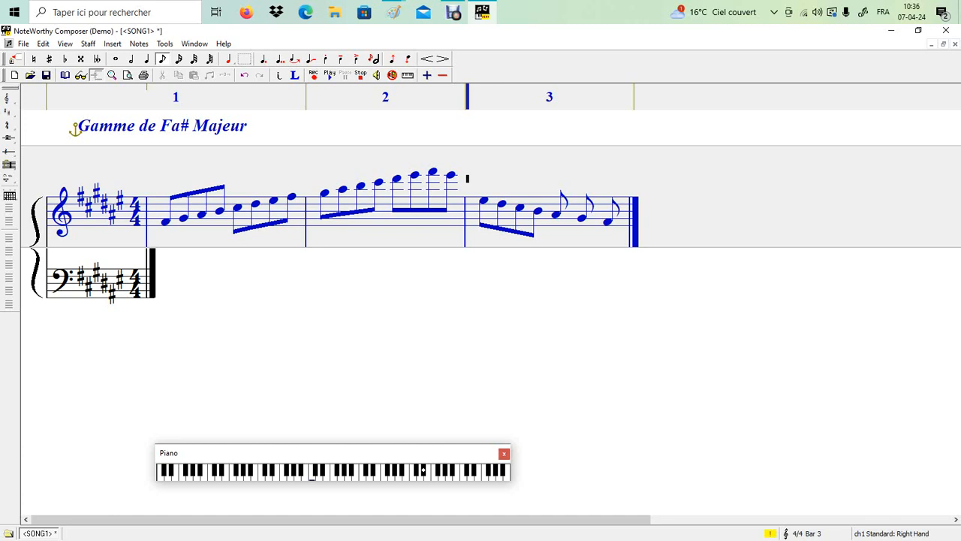
Examine the last two notes of bar 2, the high fa# and the mi#, highlighting each one.
key(Left)
key(shift+Left)
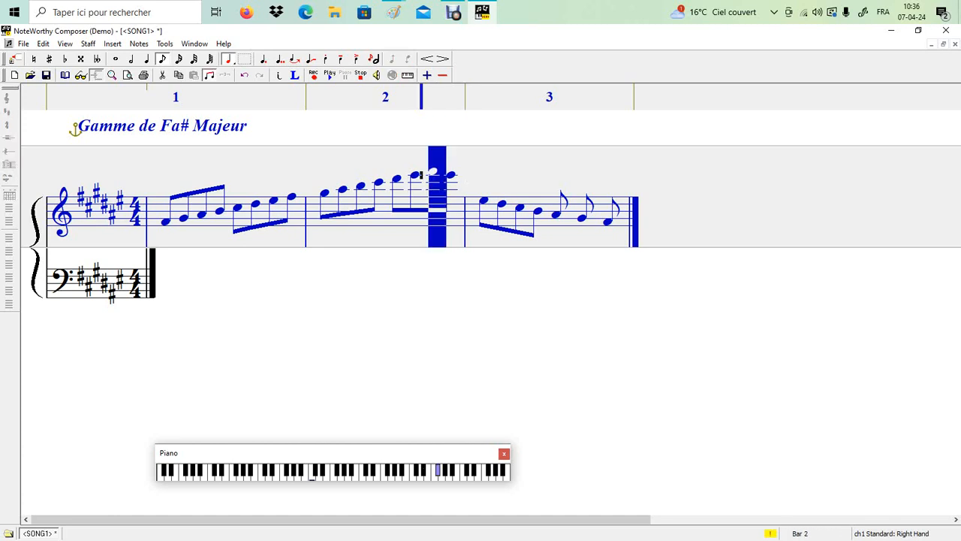
key(Right)
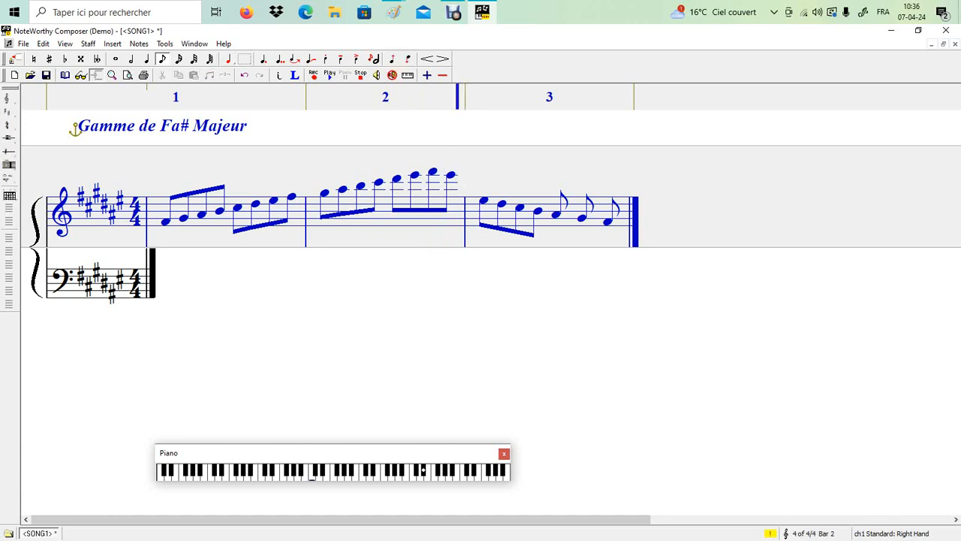
key(shift+Left)
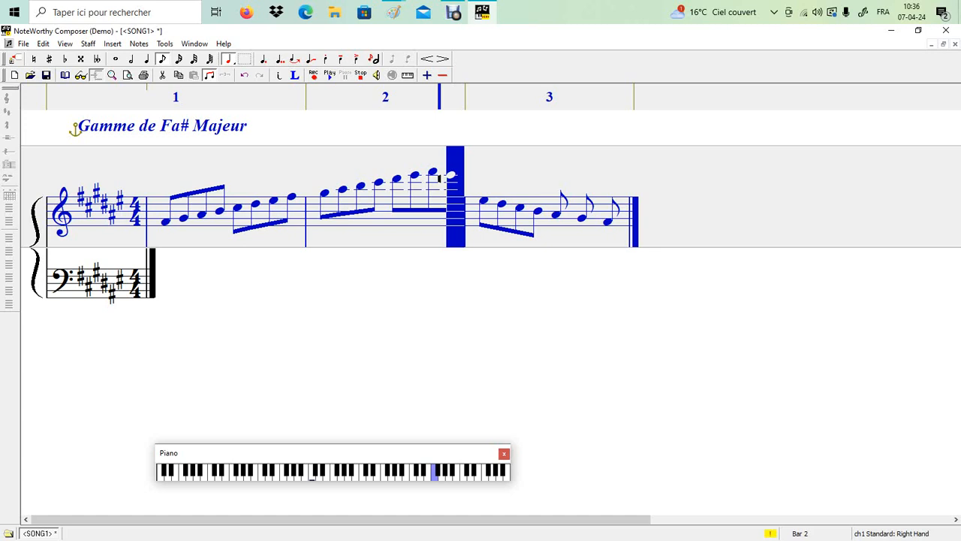
key(Left)
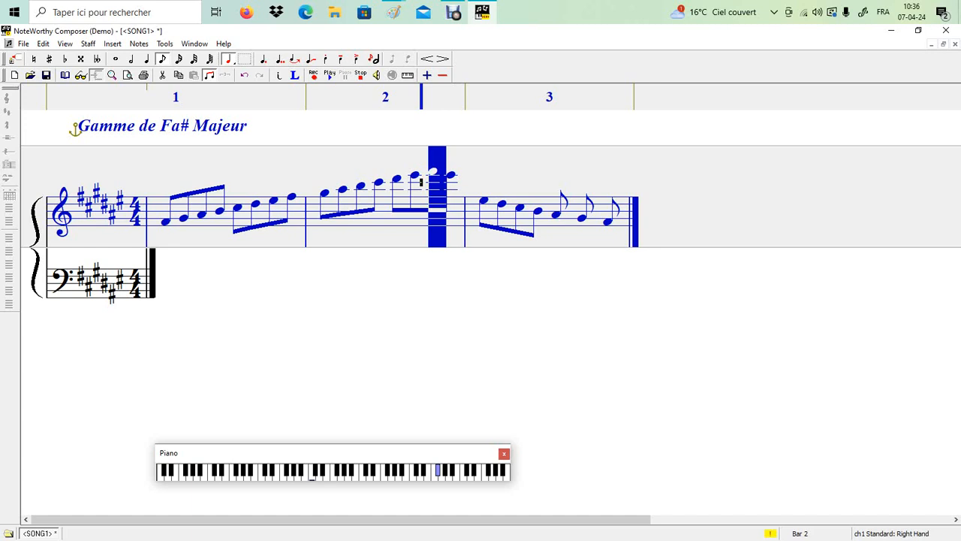
right_click(459, 183)
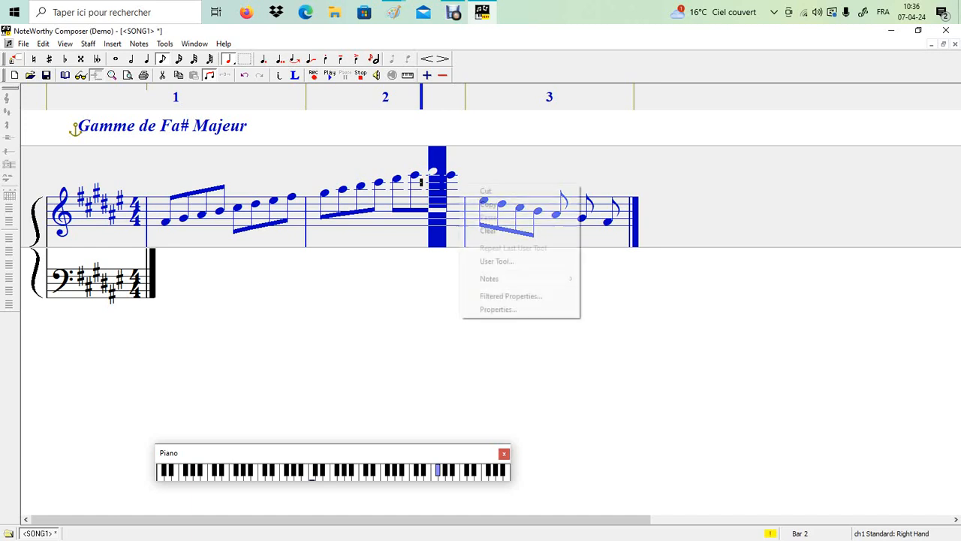
key(Escape)
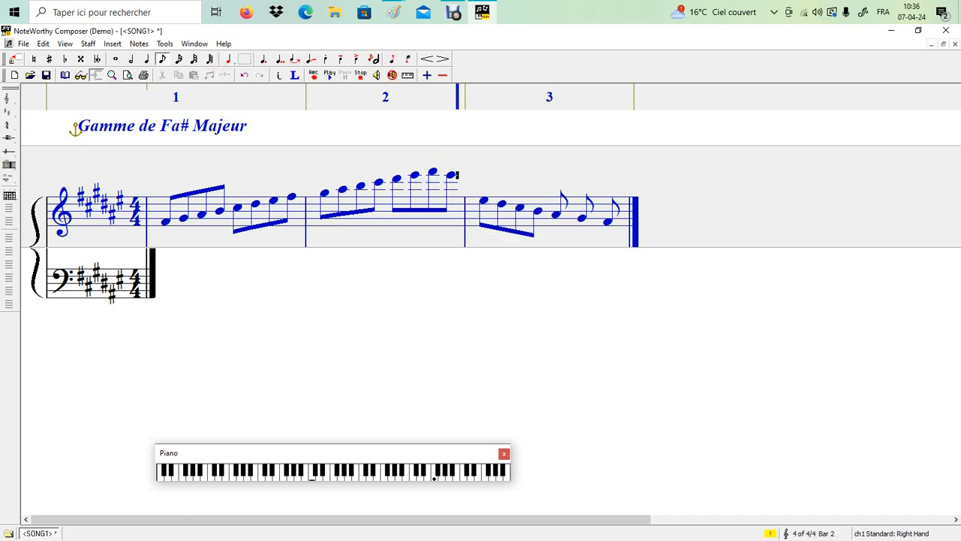
key(Right)
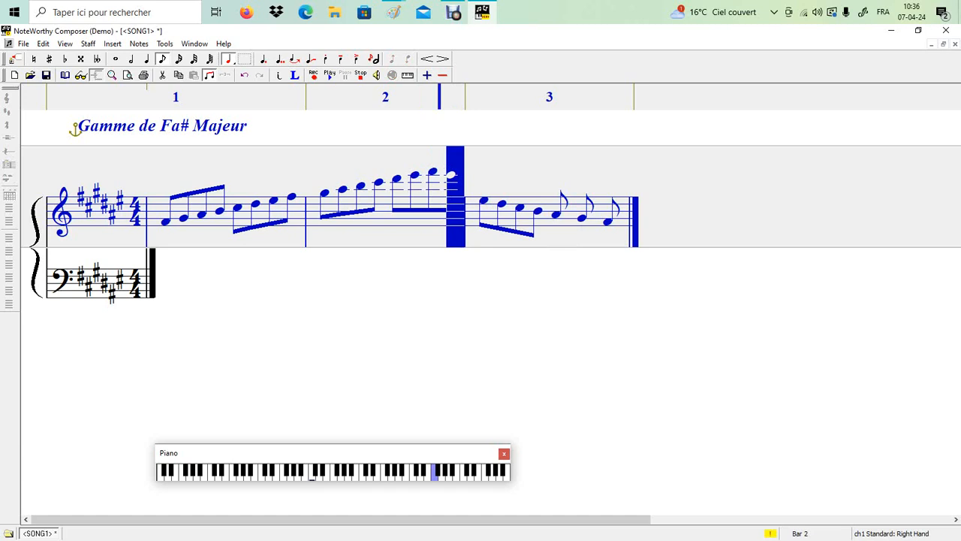
click(456, 185)
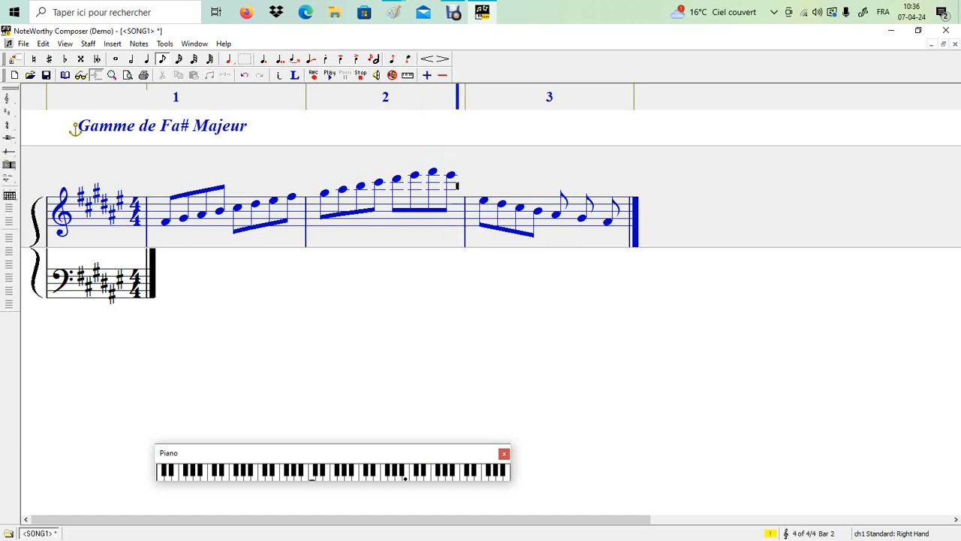
key(Up)
key(Return)
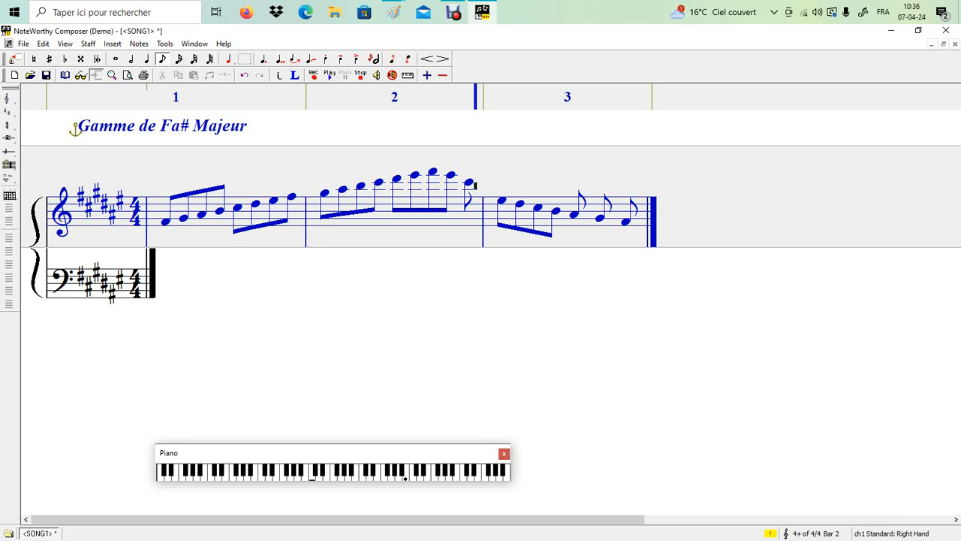
key(Return)
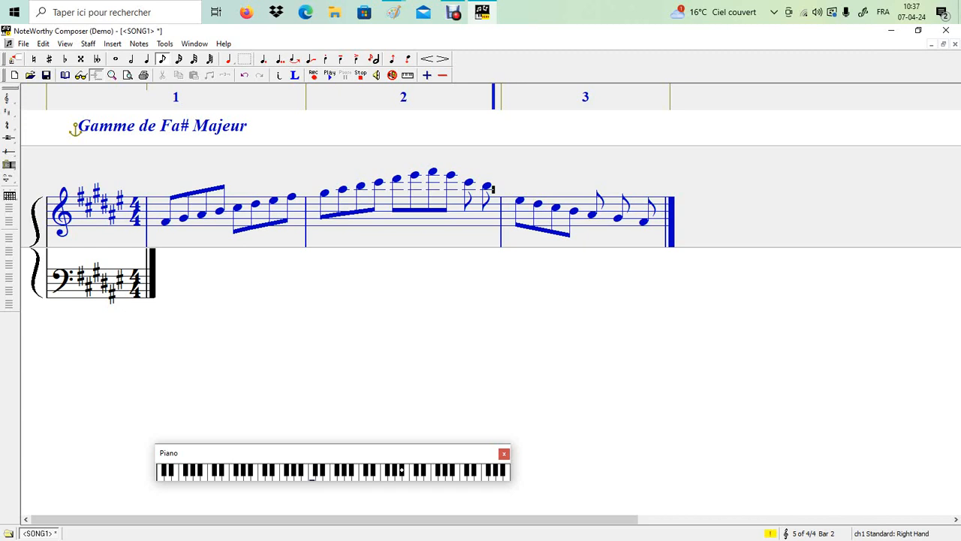
key(BackSpace)
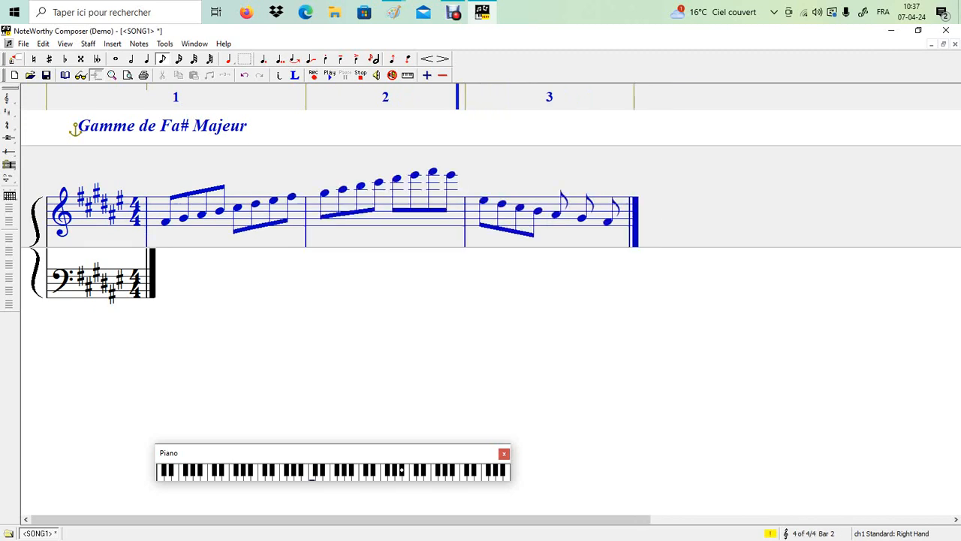
Insert descending eighth notes ré#, do#, si and la# after the beamed mi# at the end of bar 2.
key(Up)
key(Up)
key(Up)
key(Return)
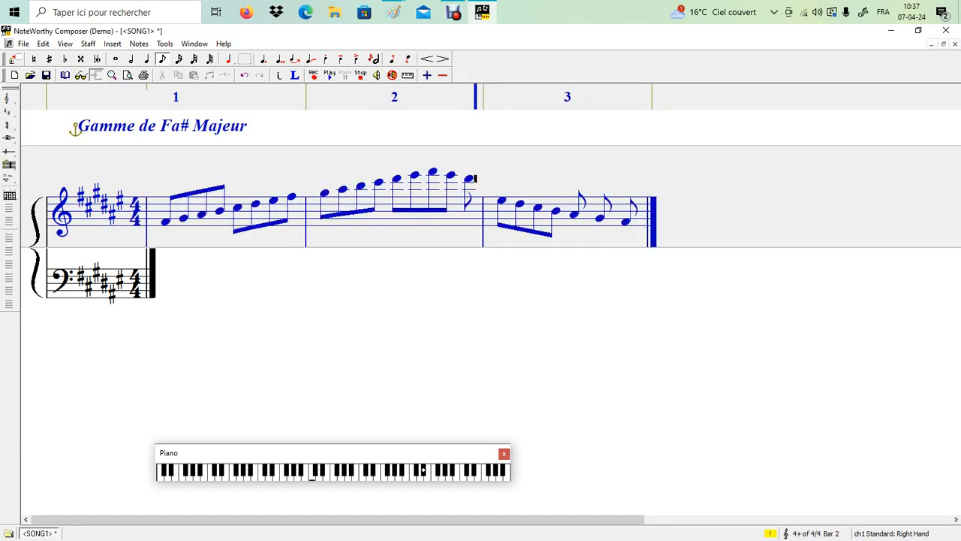
key(Down)
key(Return)
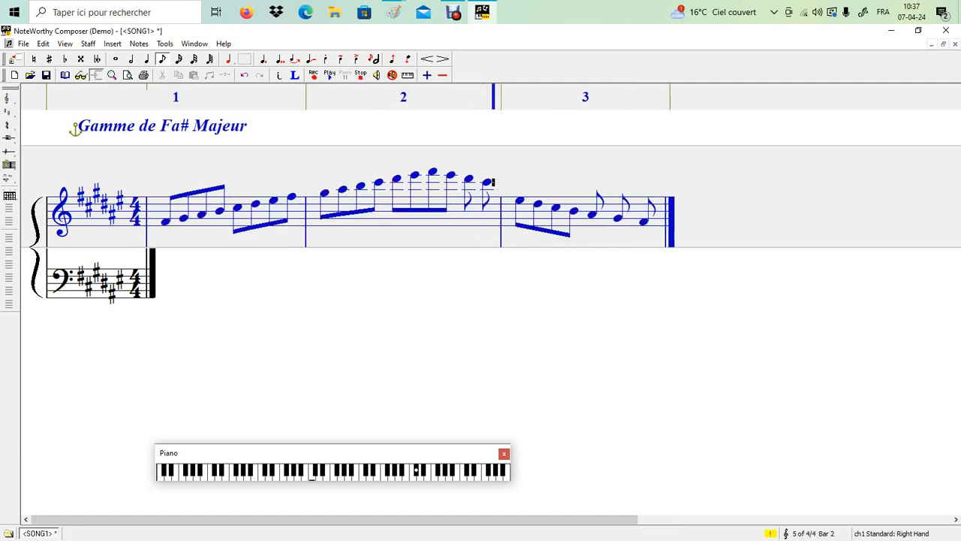
key(Down)
key(Return)
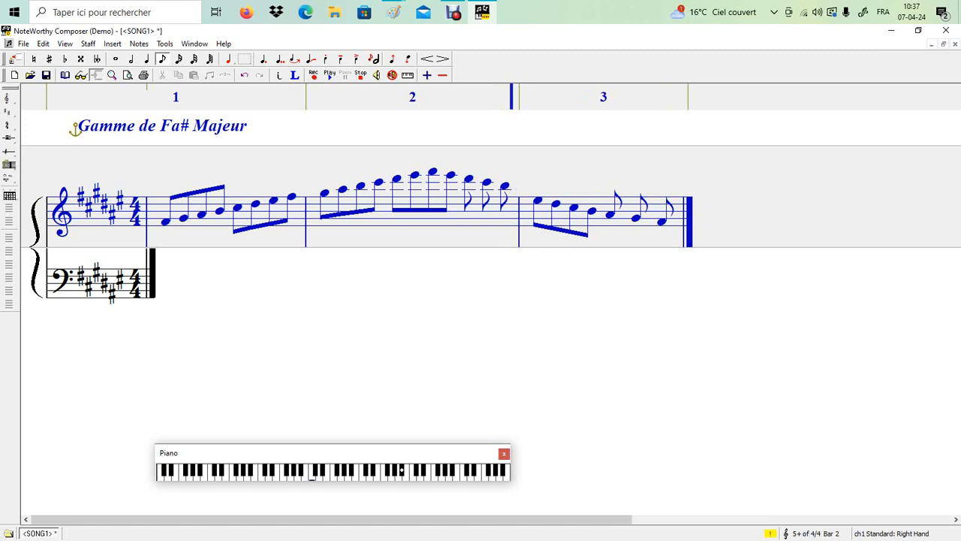
key(Right)
key(Down)
key(Return)
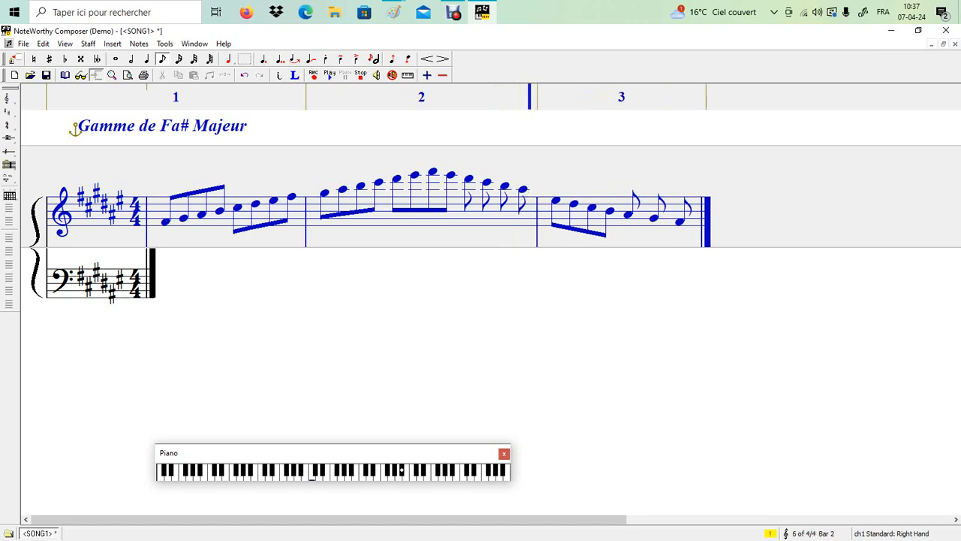
Insert a bar line before the unbeamed ré# and delete the bar line after the la#.
click(458, 211)
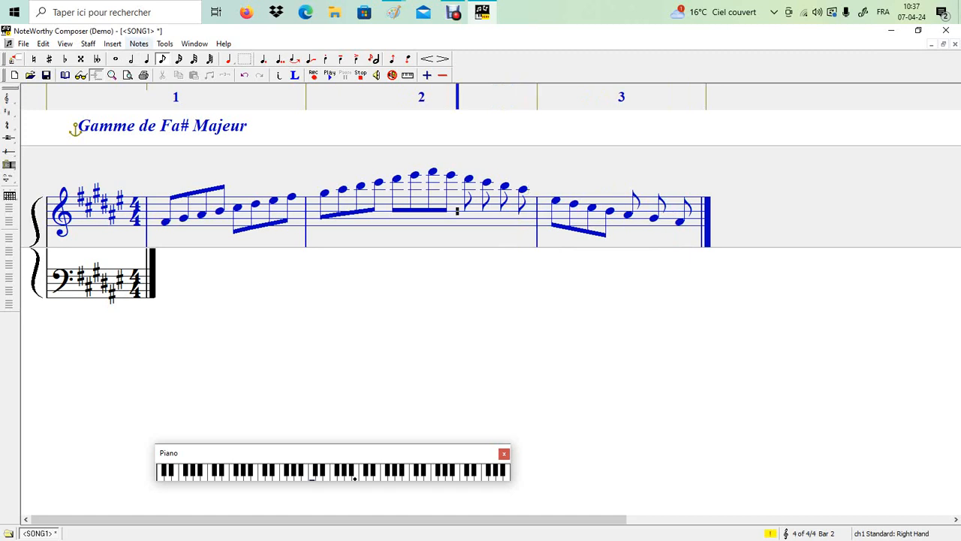
click(113, 43)
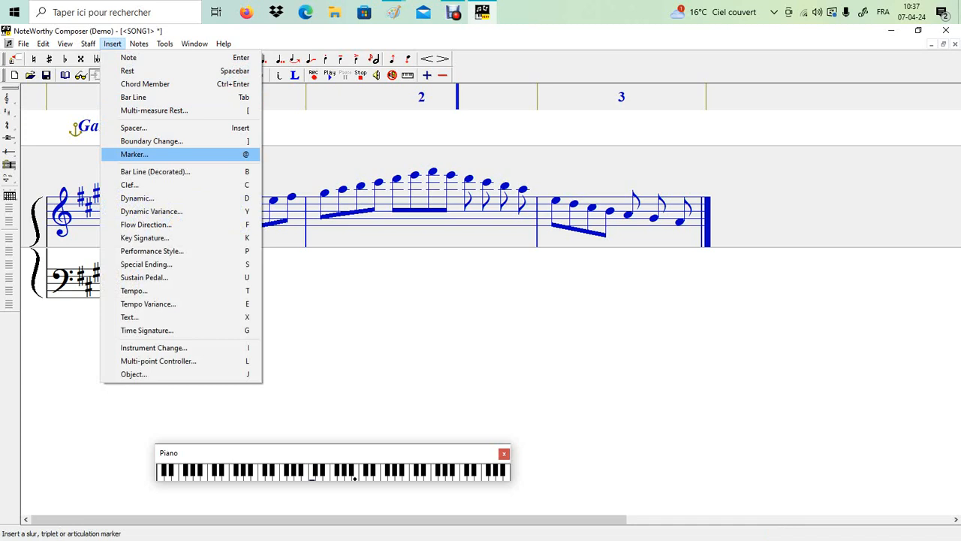
click(133, 98)
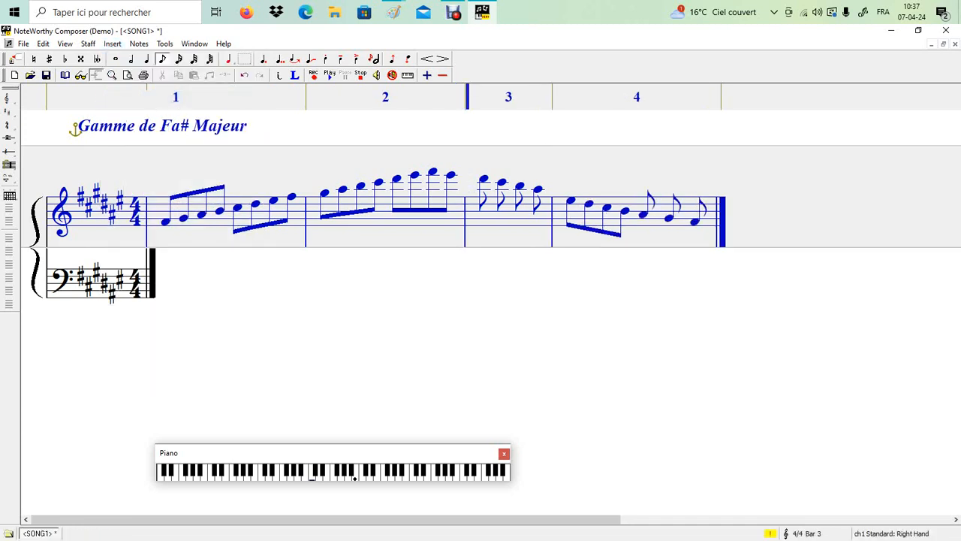
click(555, 215)
key(BackSpace)
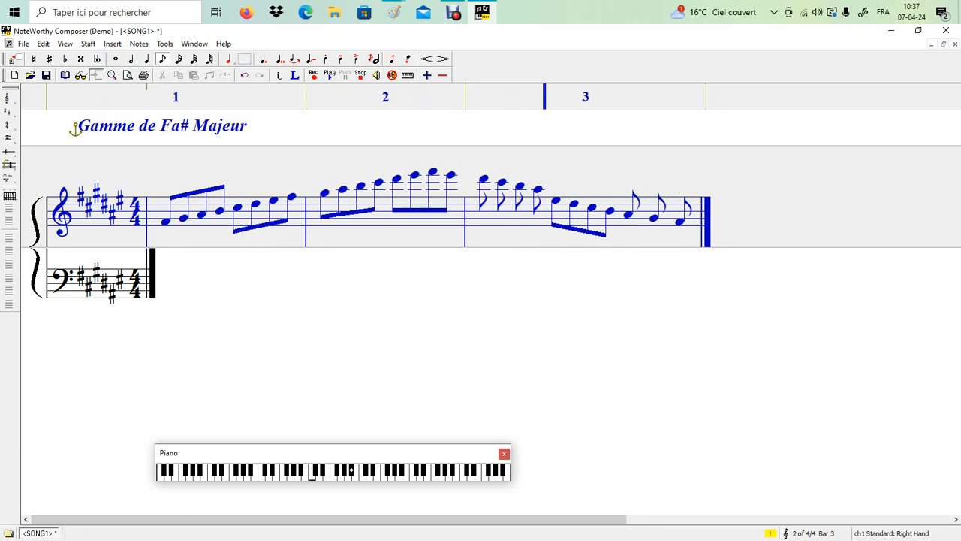
Beam together the four eighth notes ré#, do#, si and la# at the start of bar 3.
key(shift+Left)
key(shift+Left)
key(shift+Left)
key(shift+Left)
right_click(518, 197)
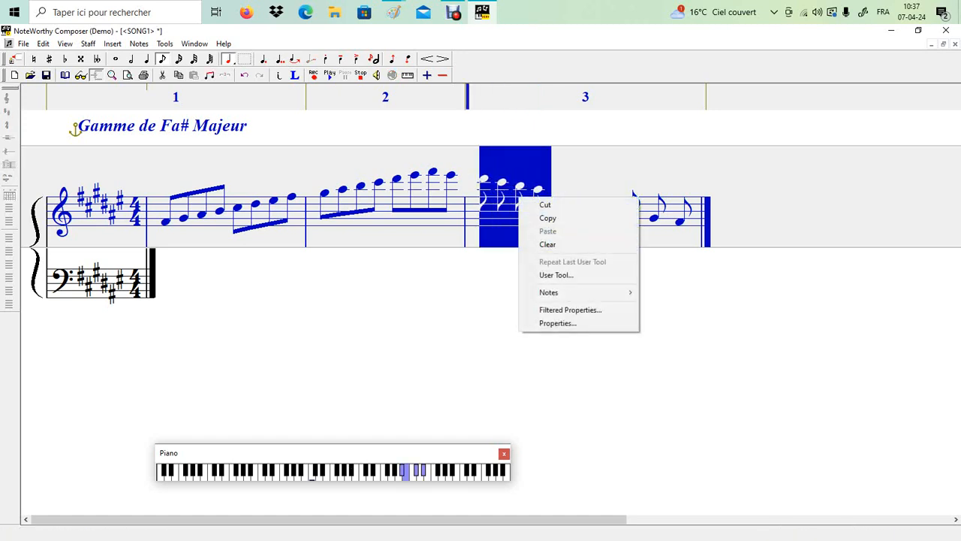
key(Down)
key(Down)
key(Down)
key(Down)
key(Down)
key(Right)
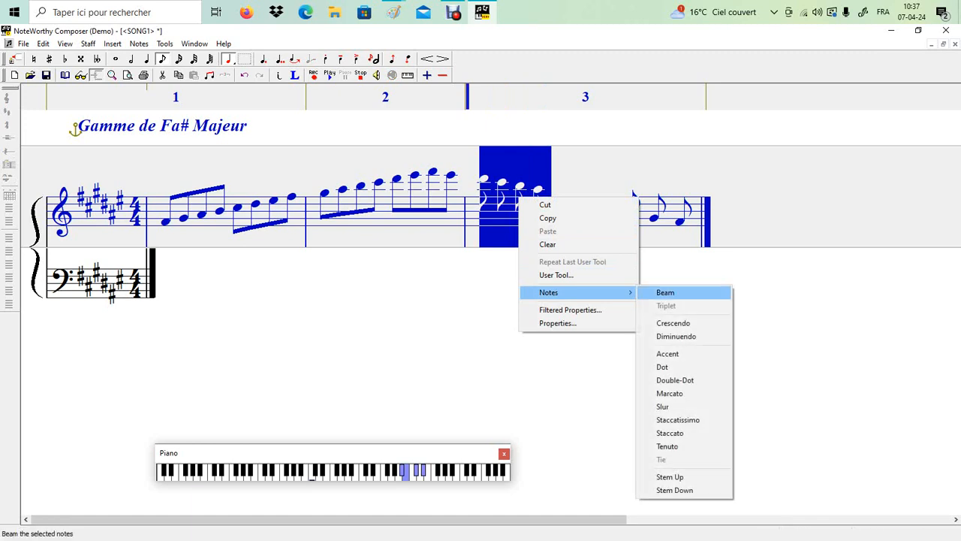
key(Return)
Examine the descending notes from the high fa# in bar 2 to the la# in bar 3, highlighting each one.
key(ctrl+Down)
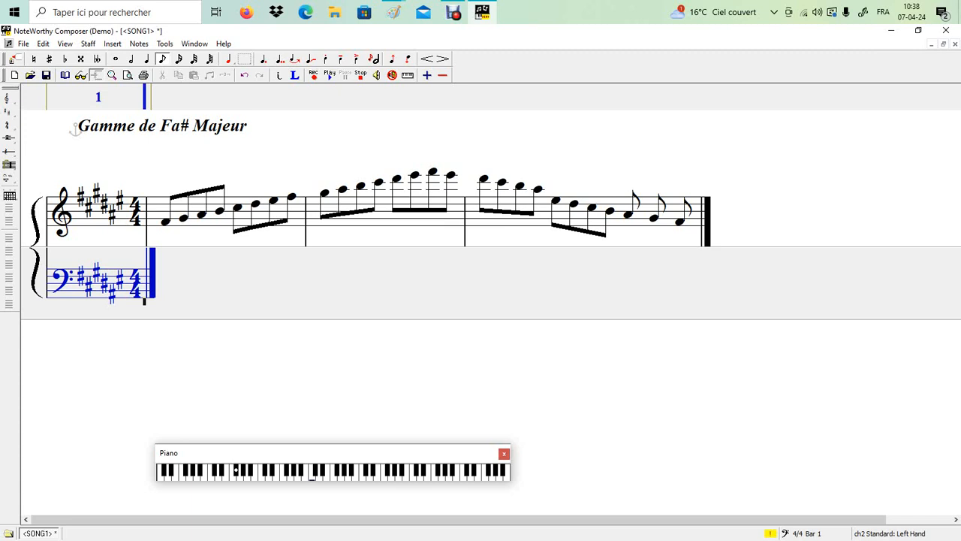
click(509, 208)
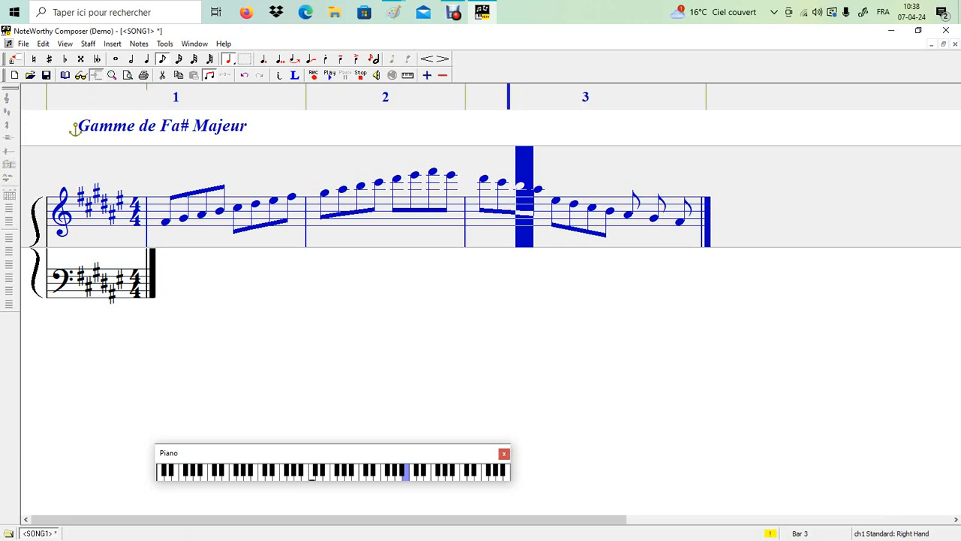
key(Right)
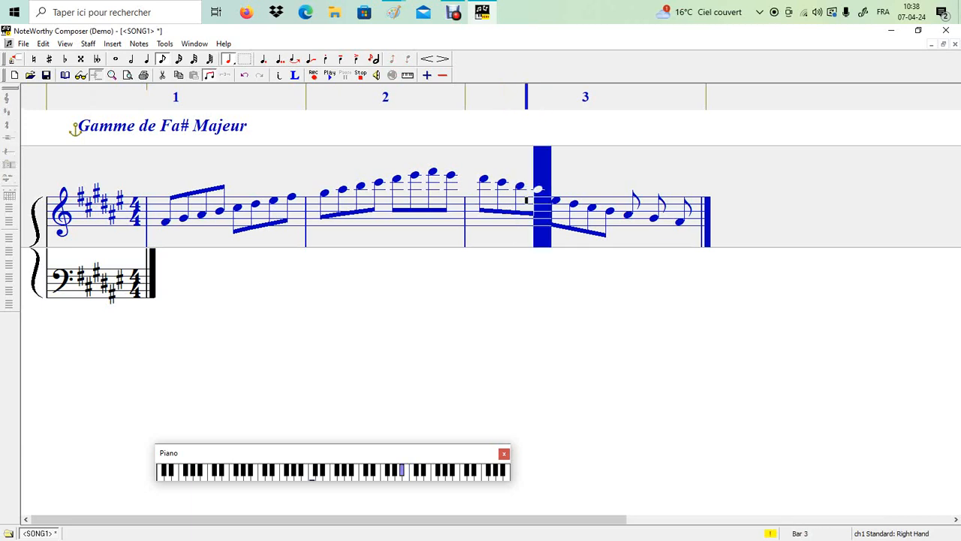
key(Right)
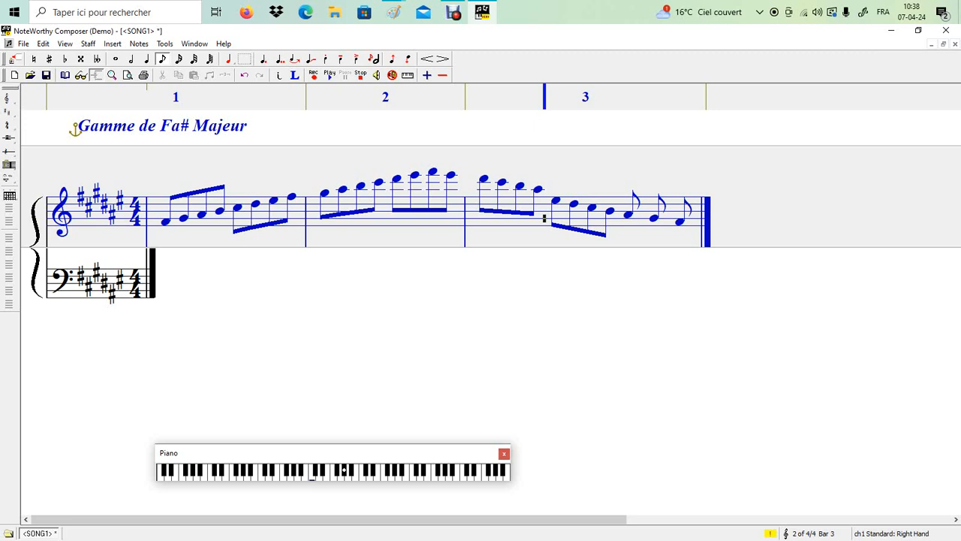
click(467, 189)
key(shift+Left)
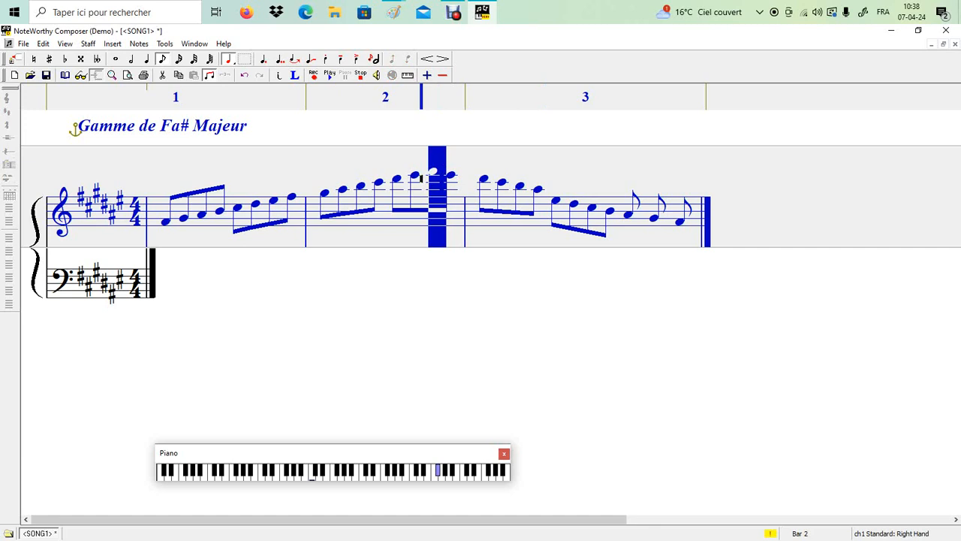
double_click(457, 189)
click(457, 189)
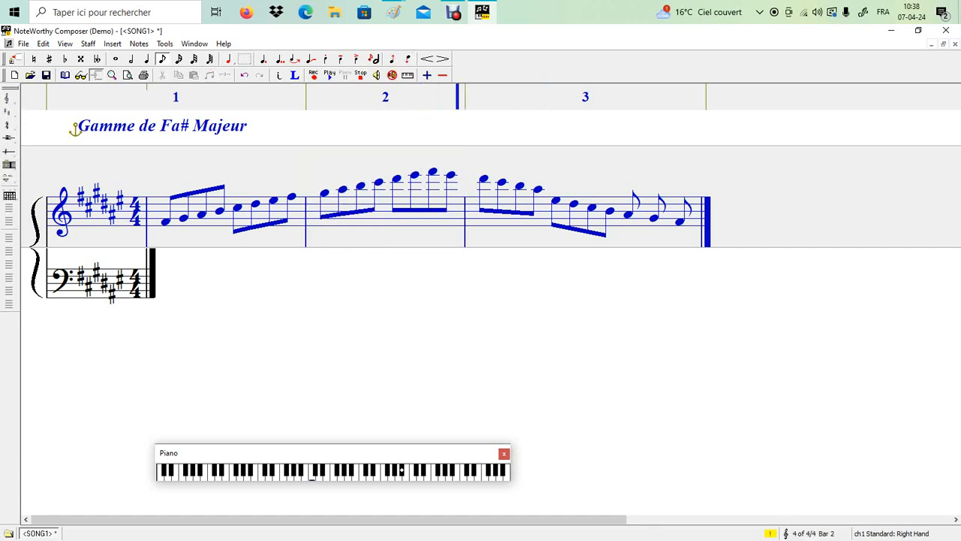
key(shift+Left)
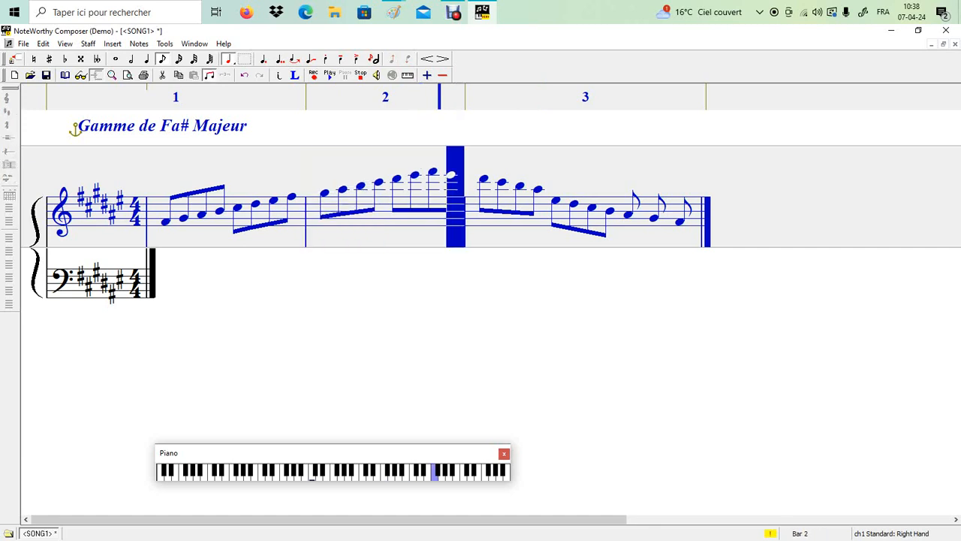
key(Right)
key(Right)
key(Right)
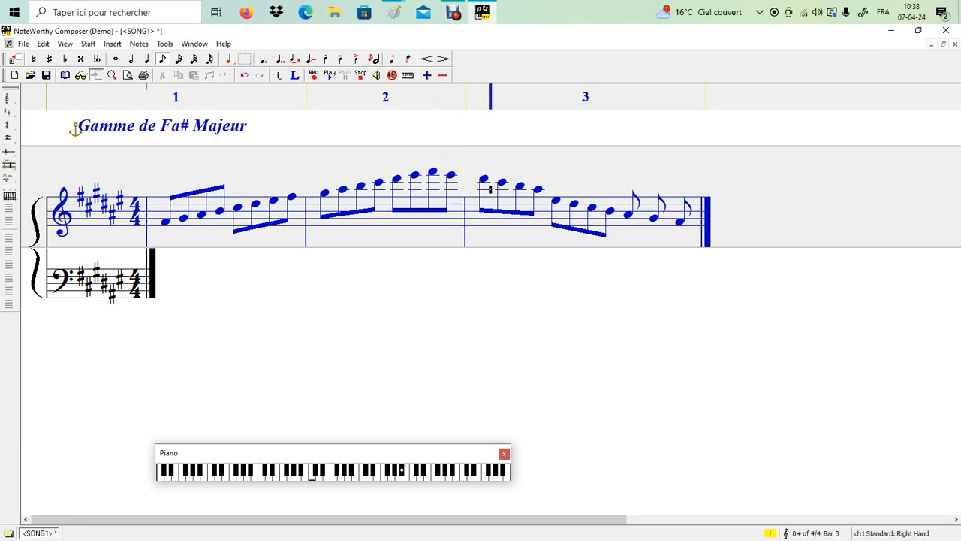
key(shift+Left)
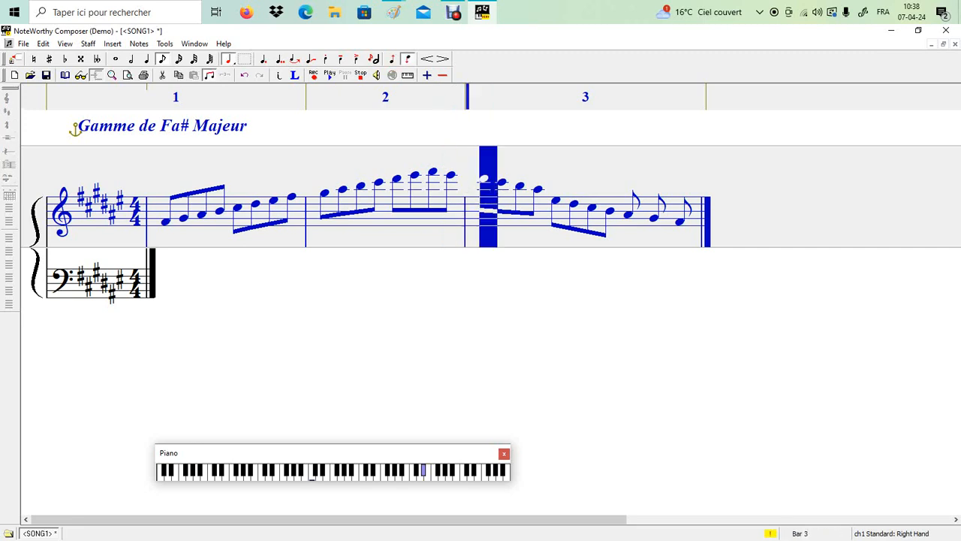
key(Right)
key(Right)
key(shift+Left)
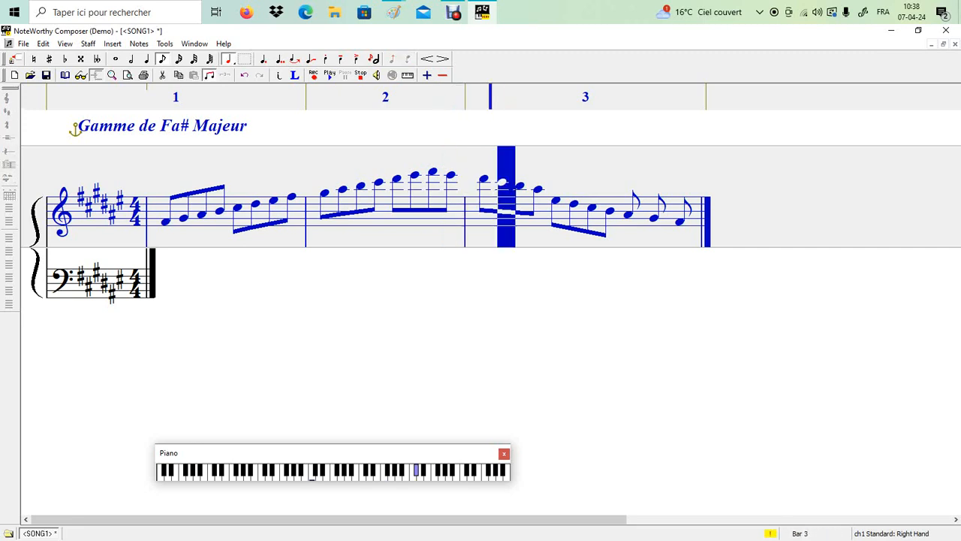
key(Right)
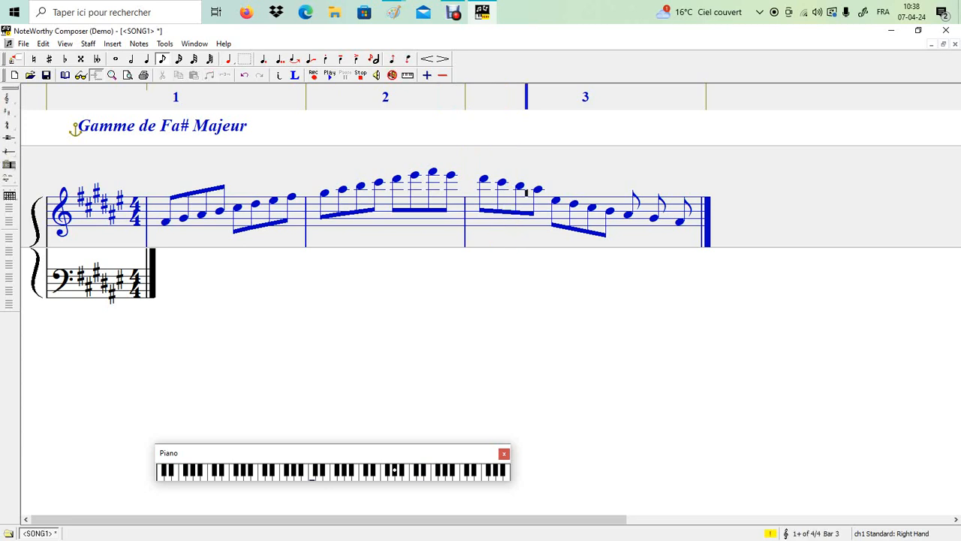
key(shift+Left)
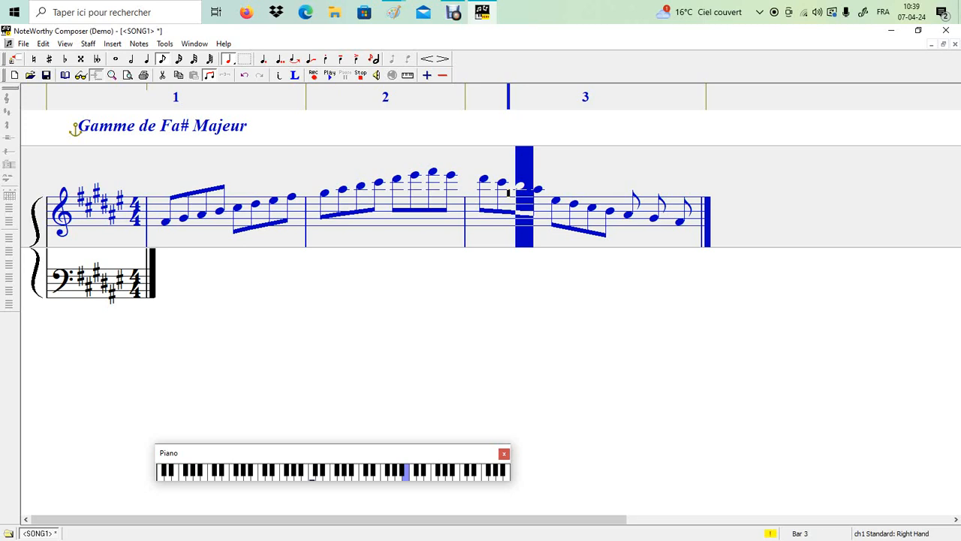
key(Right)
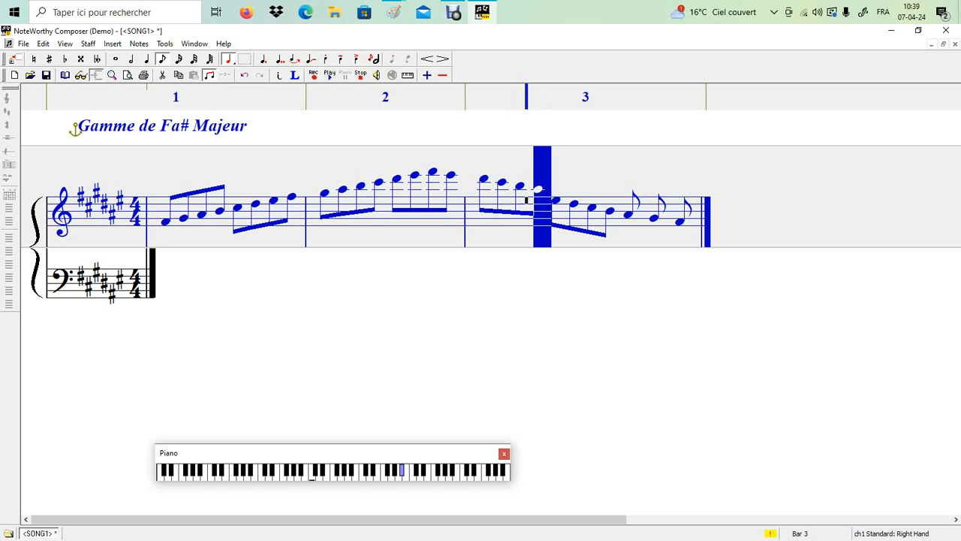
key(Right)
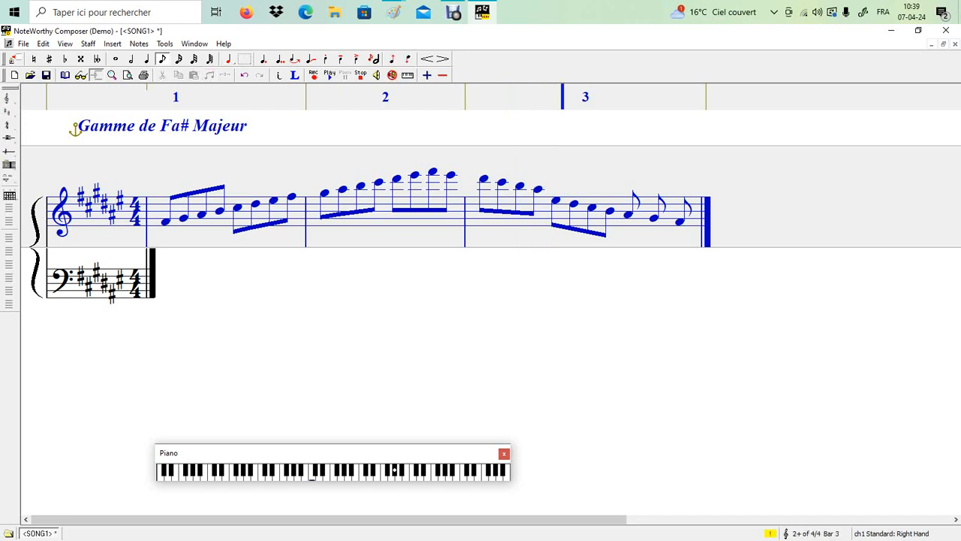
Insert descending eighth notes sol# and fa# after the beamed la# in bar 3.
key(Left)
key(Return)
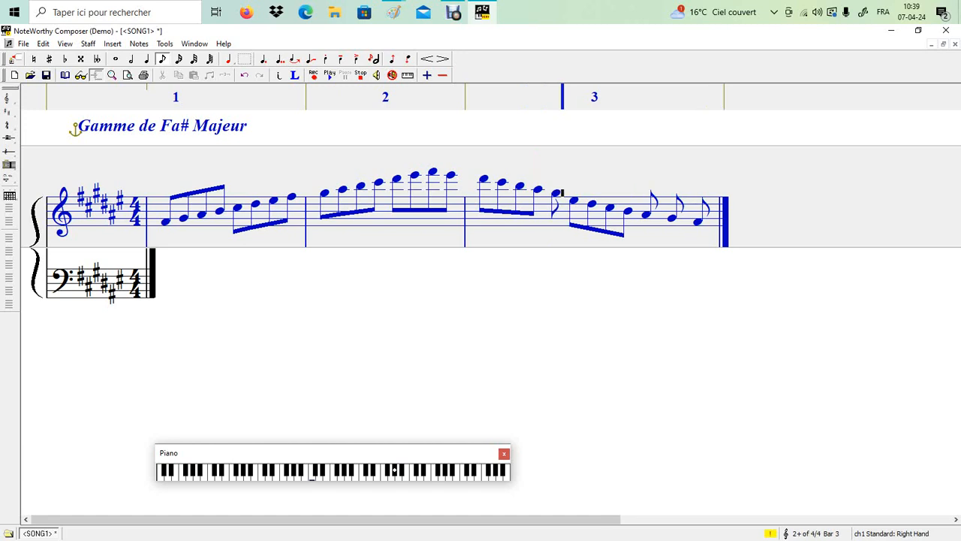
key(Return)
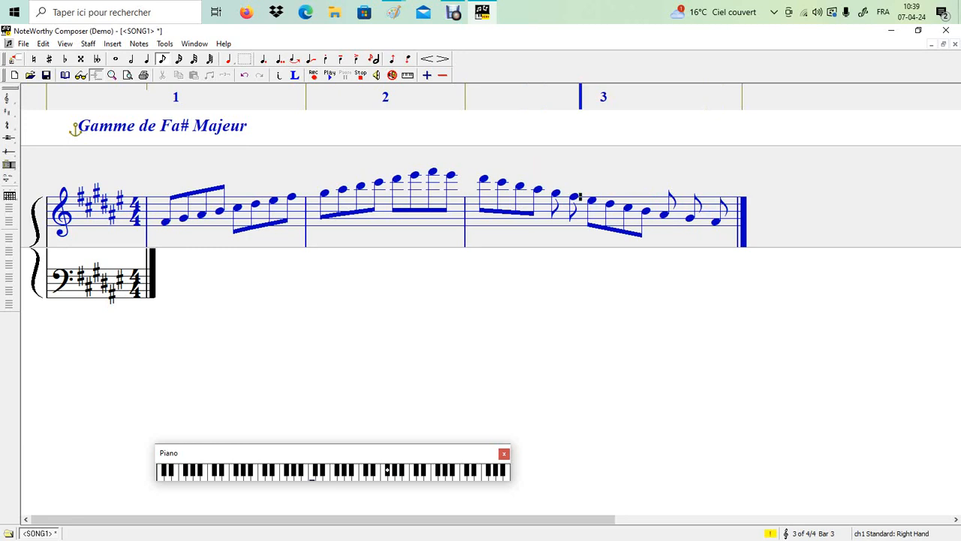
Remove the beam from the mi#, ré#, do# and si eighth notes that follow the fa# in bar 3.
drag(653, 226, 581, 212)
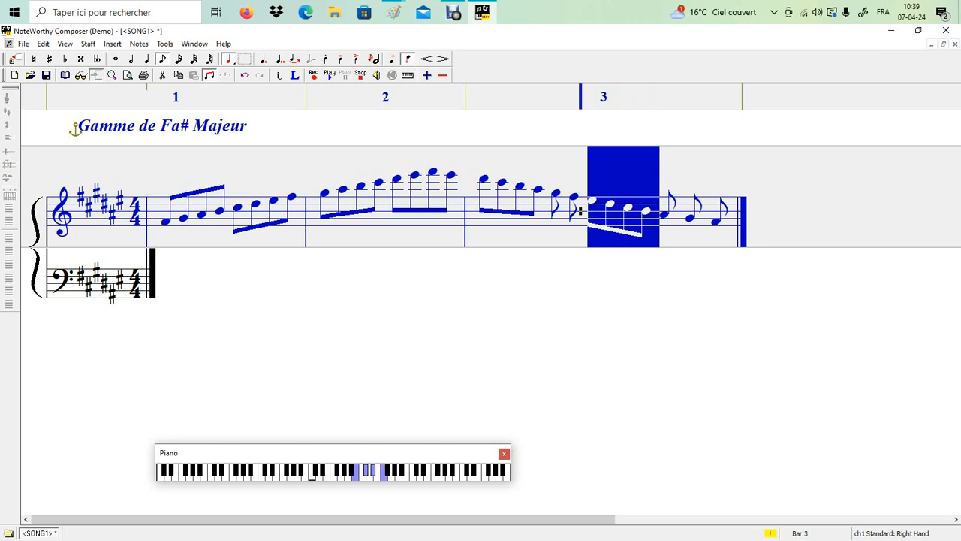
right_click(603, 211)
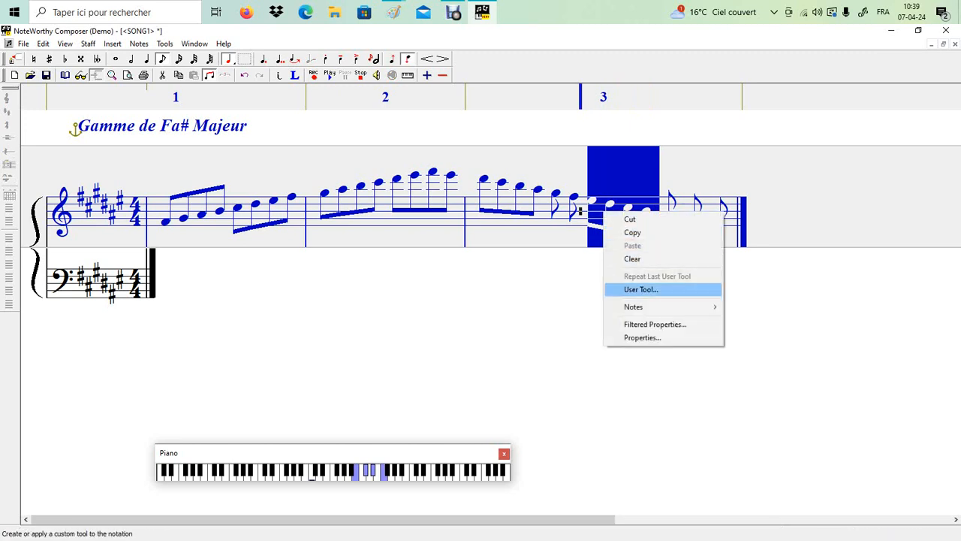
mouse_move(653, 306)
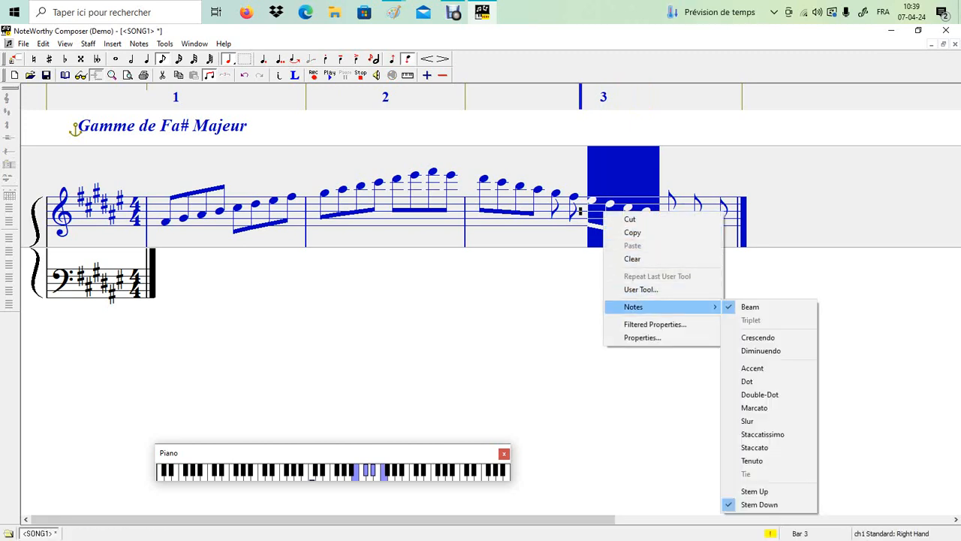
click(750, 307)
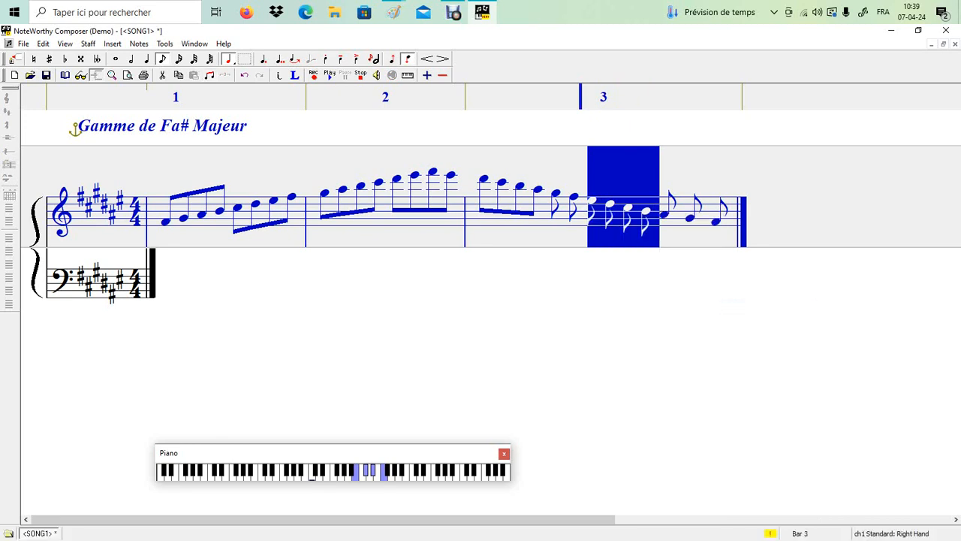
Beam together the four eighth notes sol#, fa#, mi# and ré# in bar 3.
double_click(145, 268)
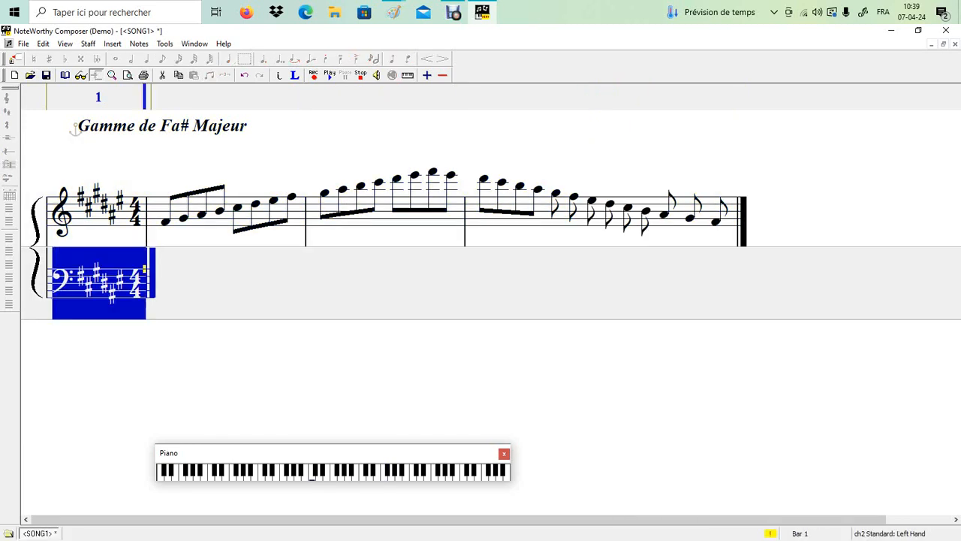
click(146, 268)
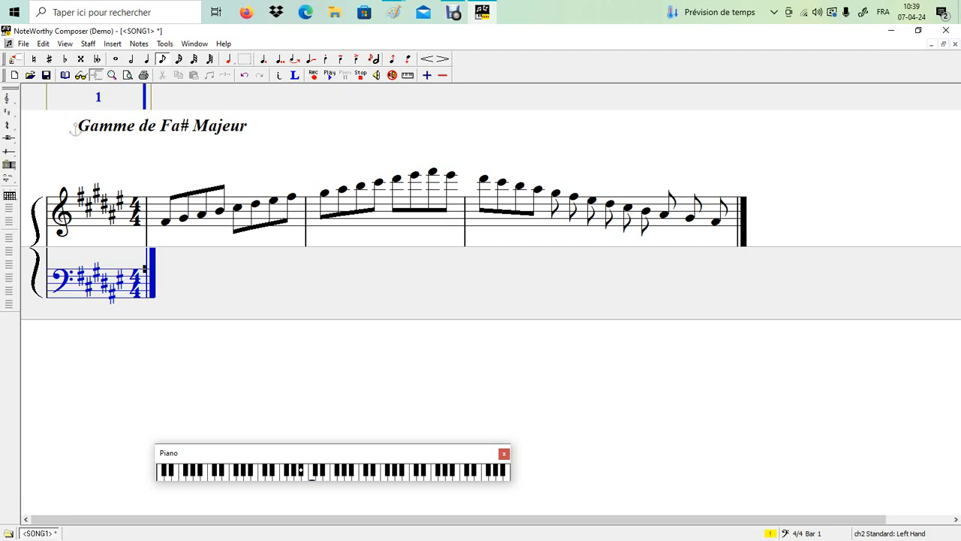
key(space)
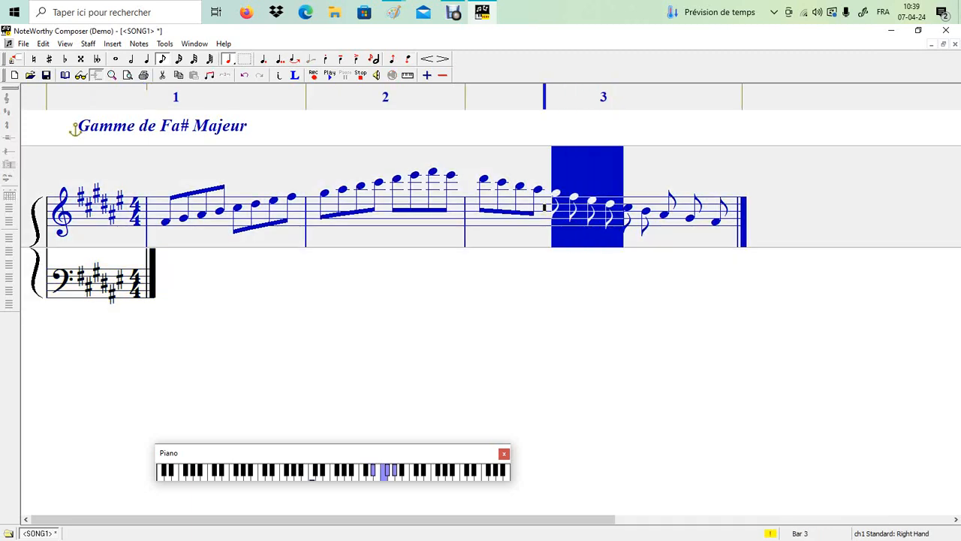
right_click(551, 204)
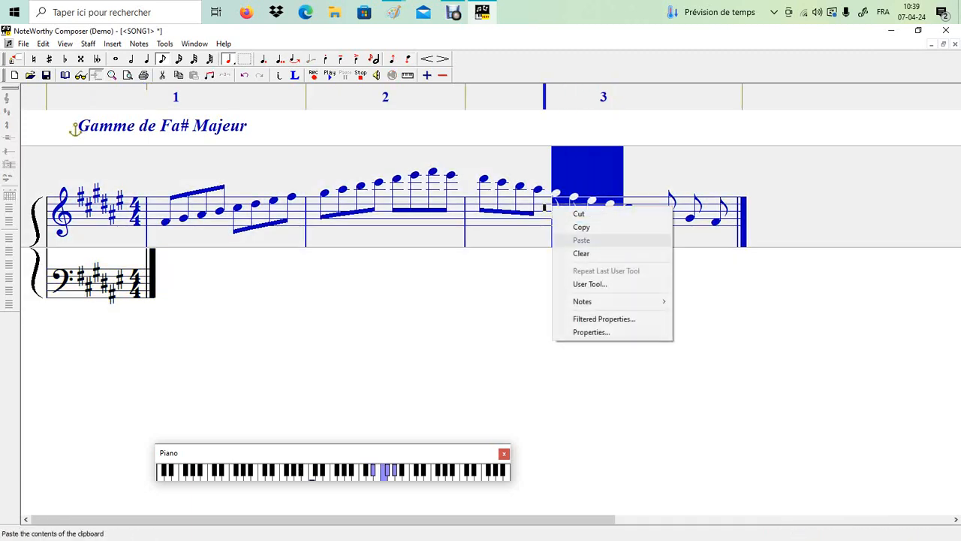
mouse_move(600, 301)
click(699, 301)
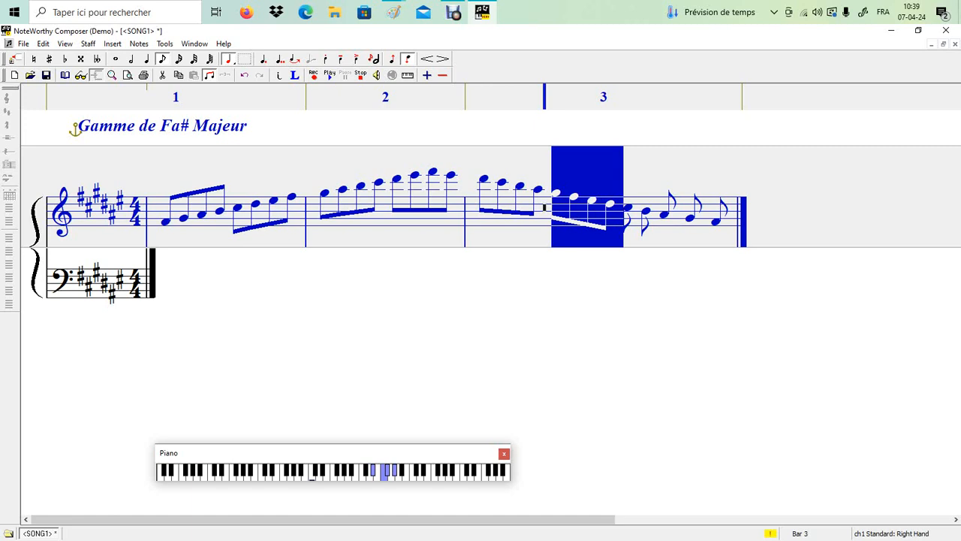
click(617, 218)
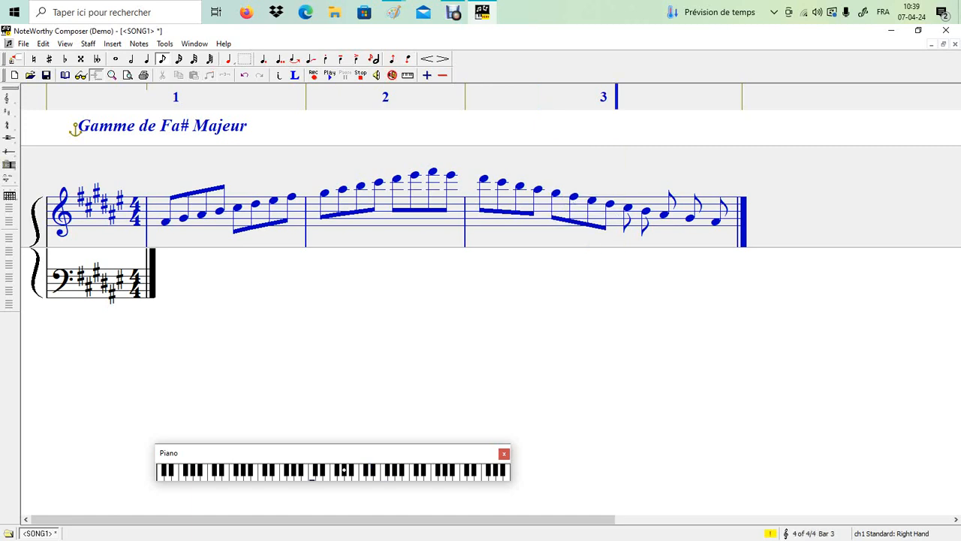
Insert a bar line after the beamed ré#, before the unbeamed do#.
click(112, 44)
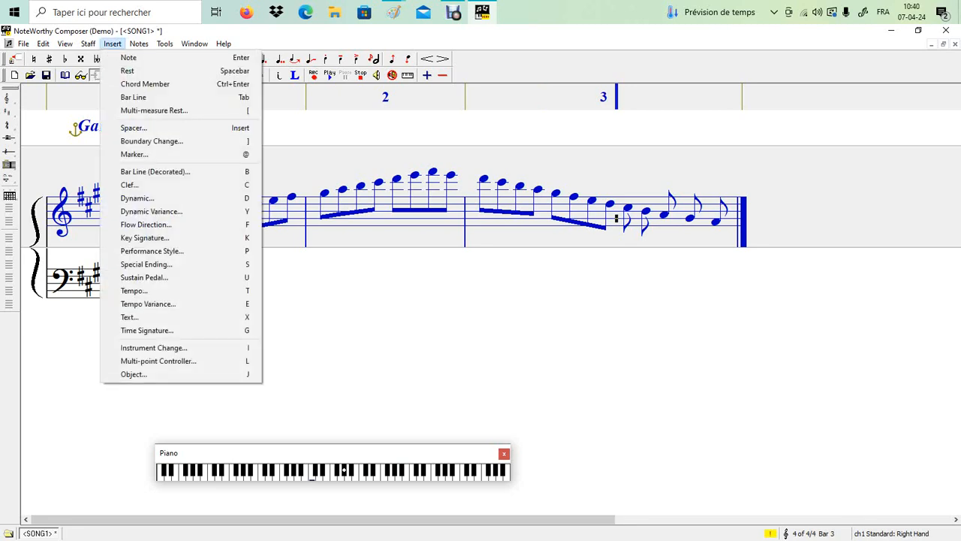
key(Down)
key(Down)
key(Down)
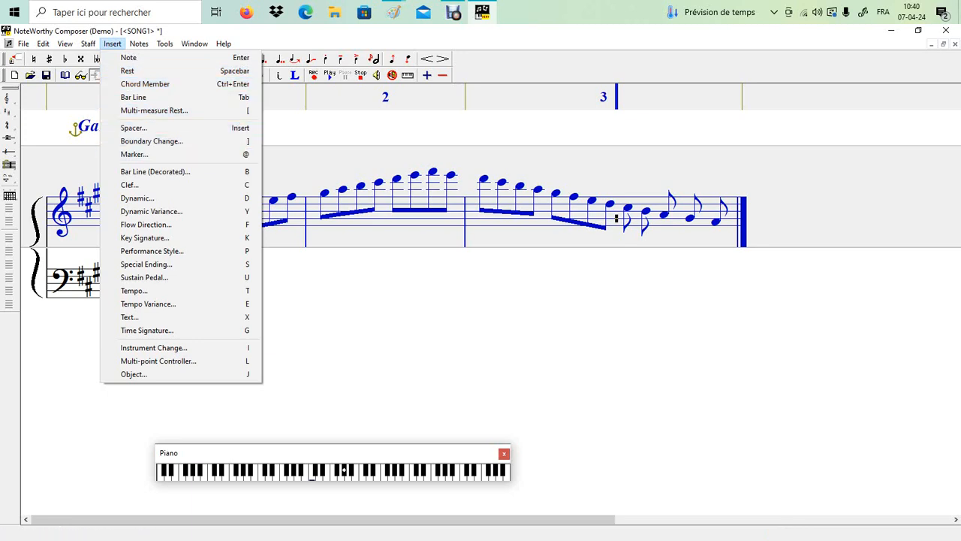
key(Up)
key(Up)
key(Up)
key(Up)
key(Up)
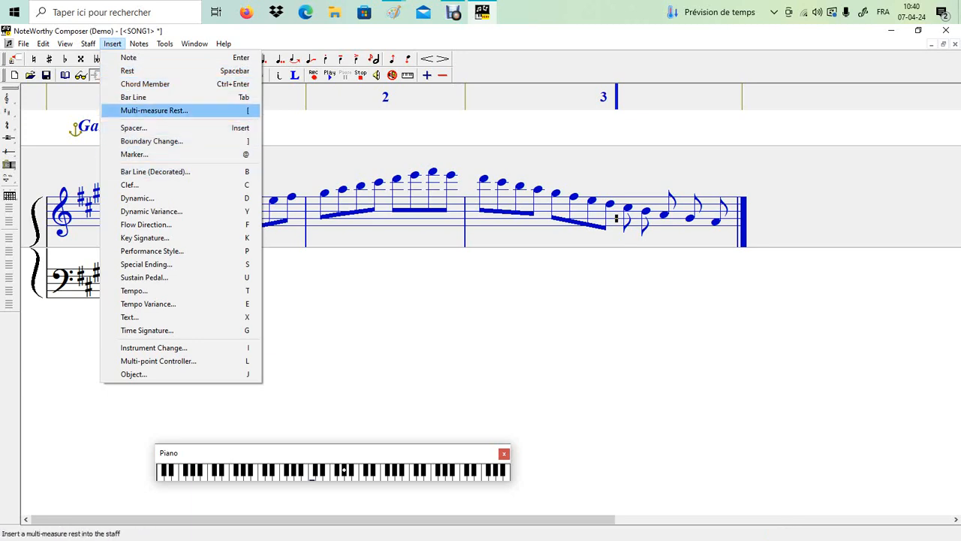
key(Return)
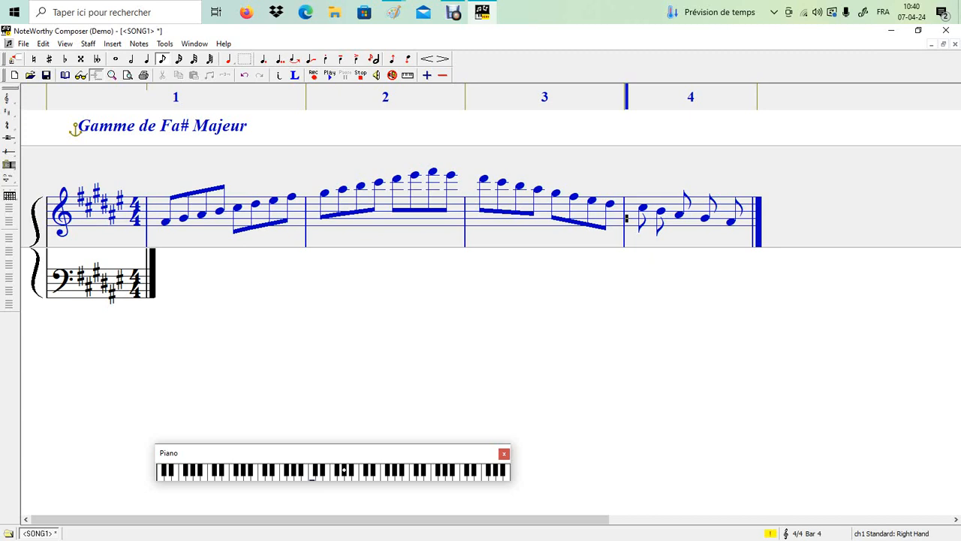
Examine the mi# and ré# ending bar 3 and the do# opening bar 4, highlighting each one.
key(shift+Left)
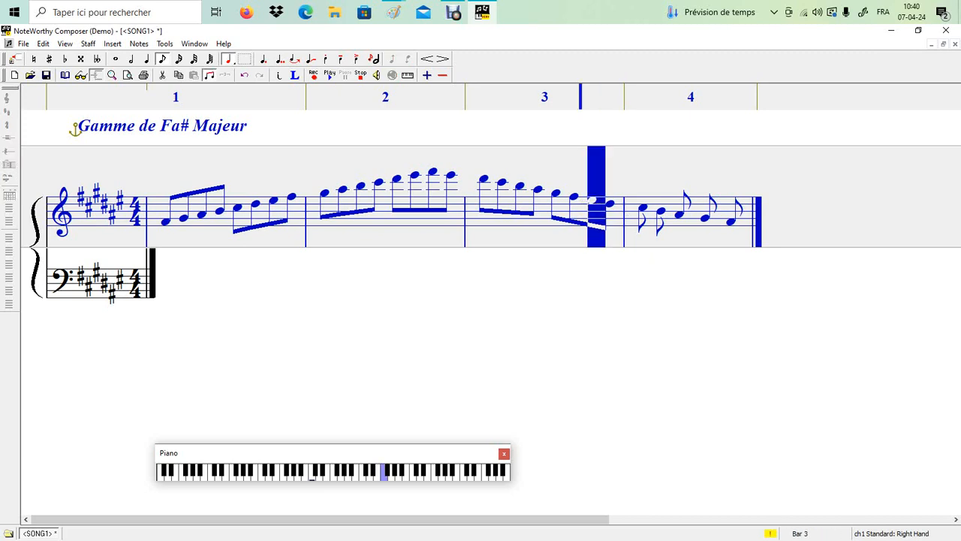
key(Right)
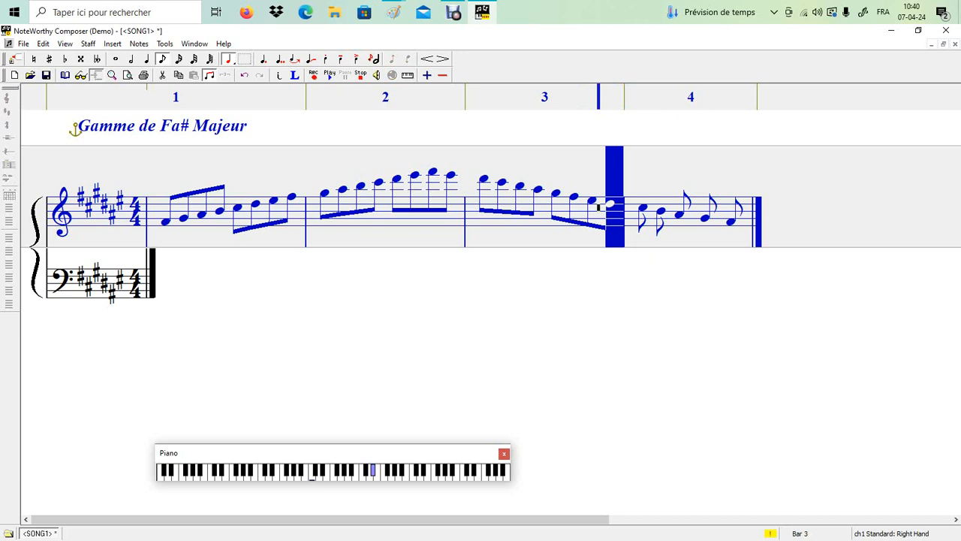
key(Right)
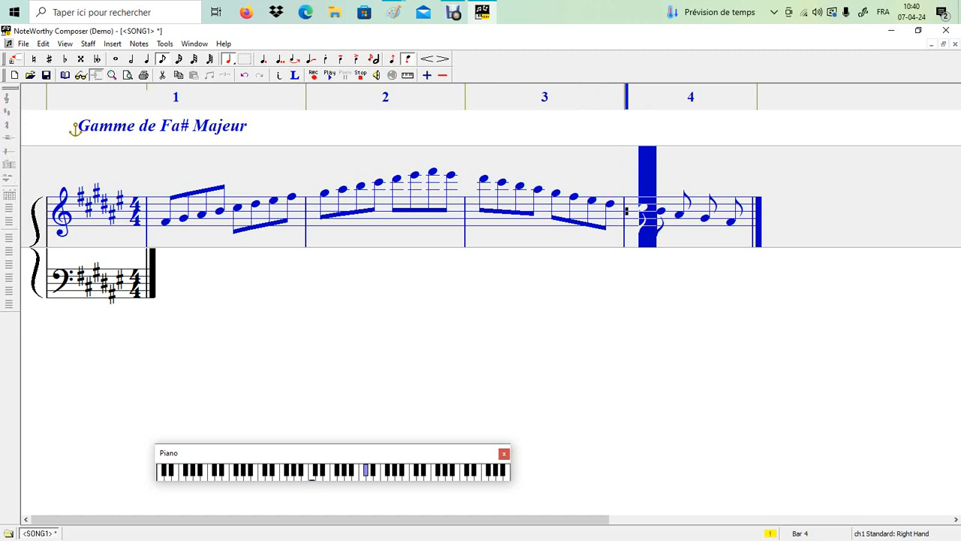
Examine the unbeamed si, la#, sol# and fa# eighth notes of bar 4, highlighting each one in turn.
key(Right)
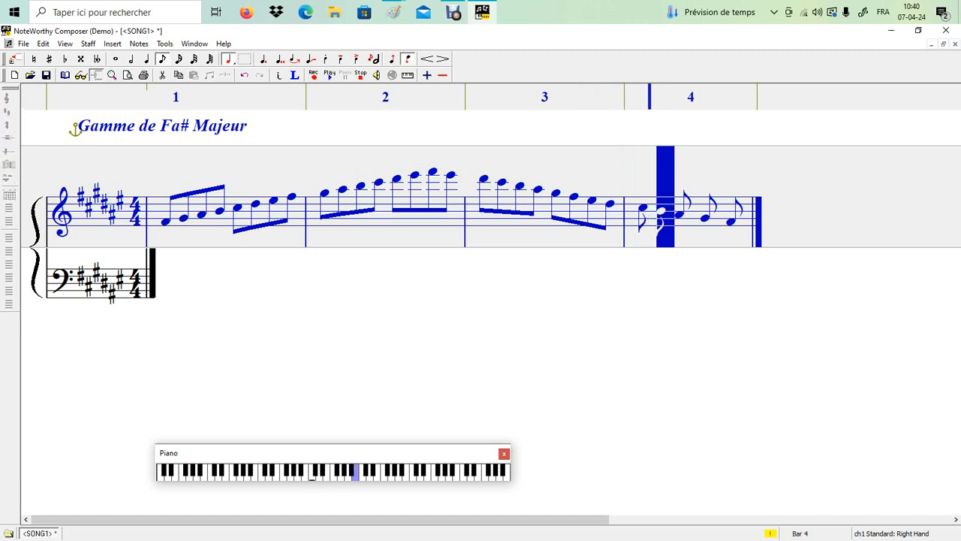
key(Right)
key(shift+Right)
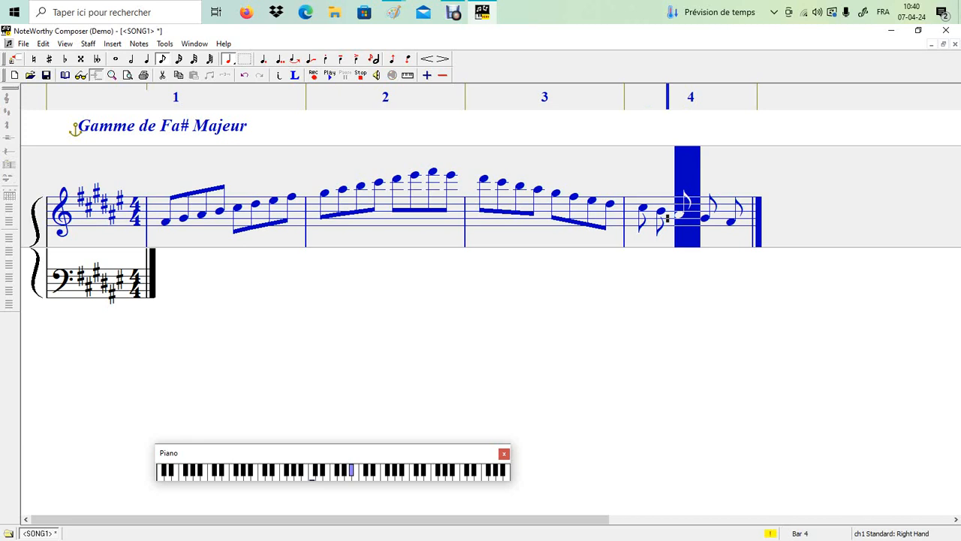
key(Right)
key(shift+Right)
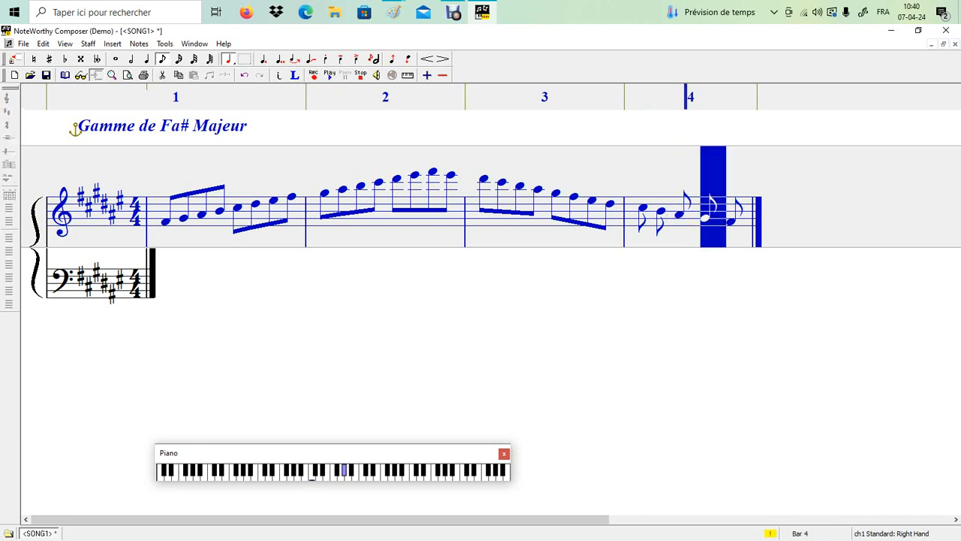
key(Right)
key(shift+Left)
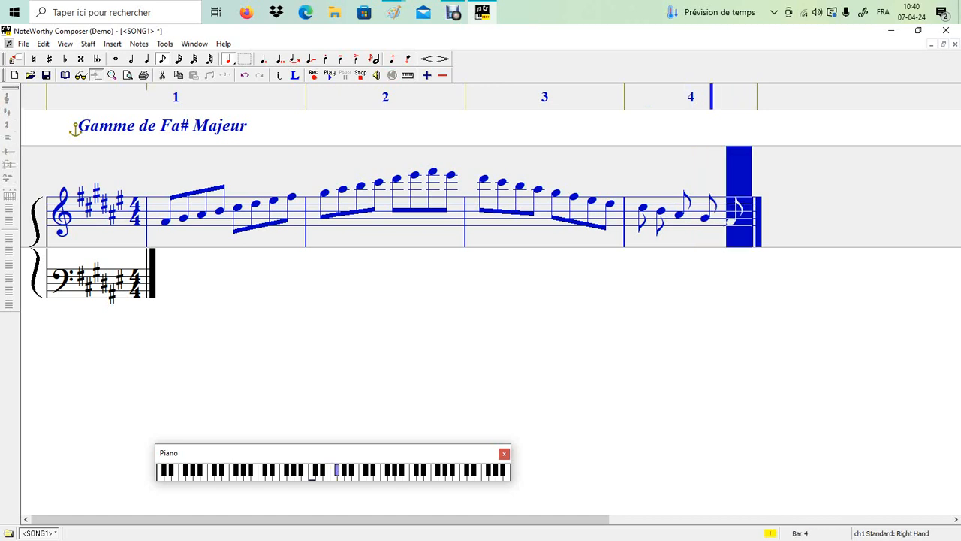
Beam together the four eighth notes do#, si, la# and sol# in bar 4.
drag(714, 215, 627, 211)
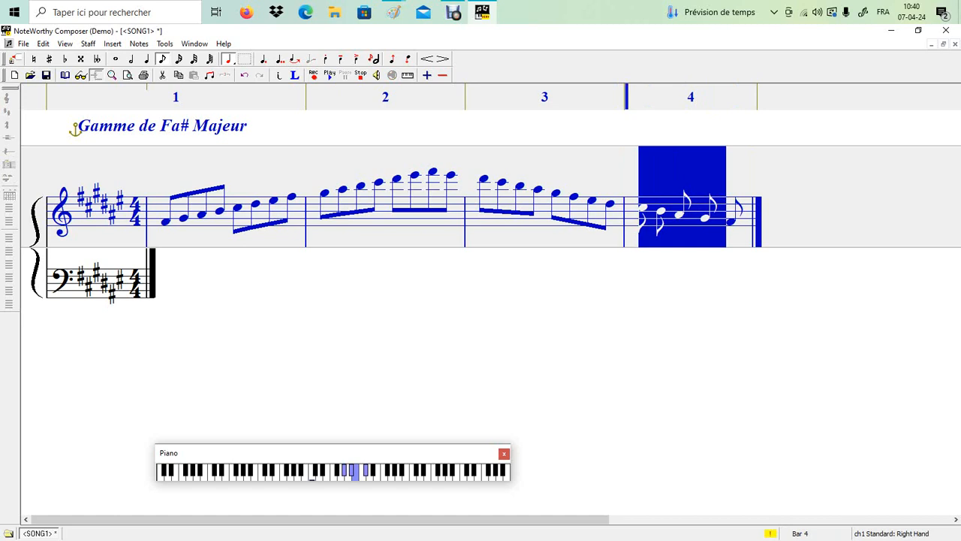
right_click(659, 223)
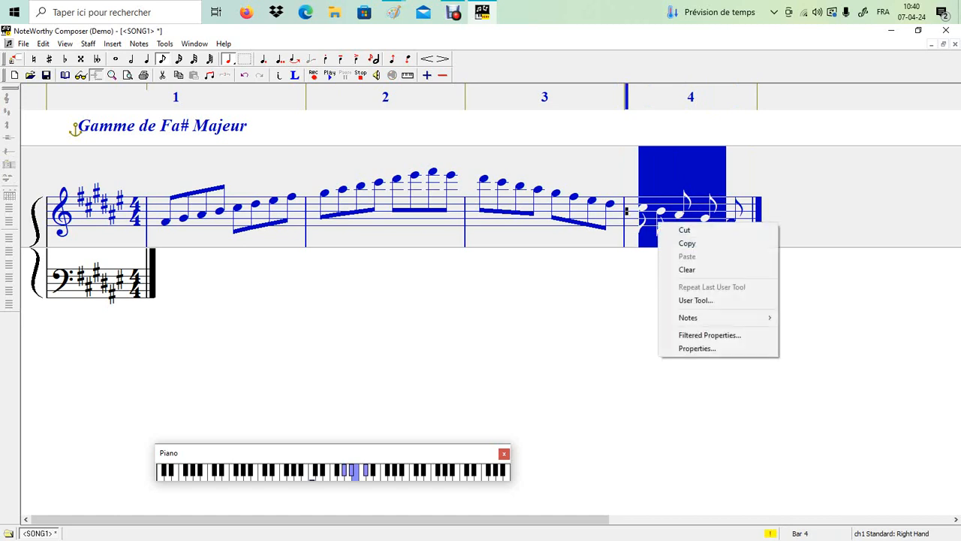
mouse_move(688, 317)
click(804, 318)
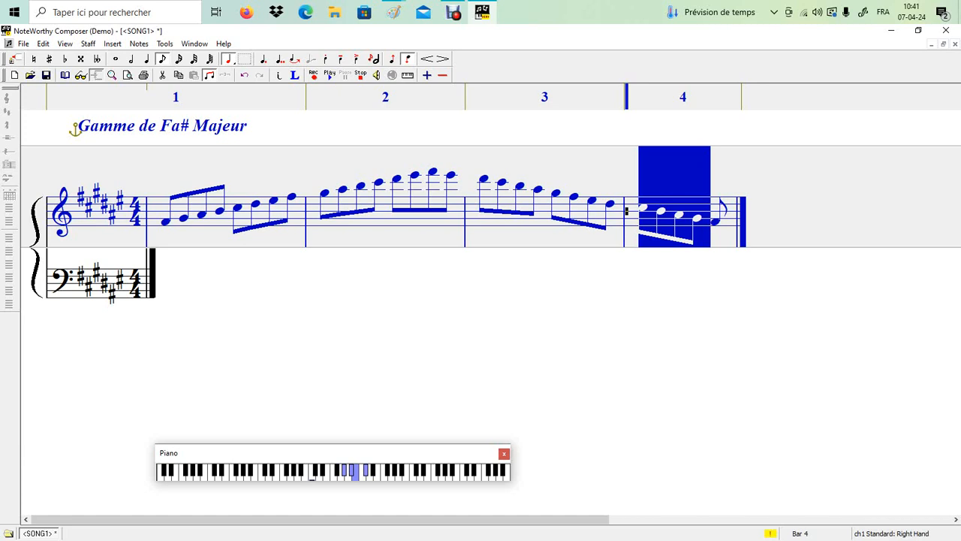
Review the beats of bar 1 by highlighting its eighth notes two at a time, from fa#-sol# to mi#-fa#.
click(187, 216)
key(shift+Left)
key(shift+Left)
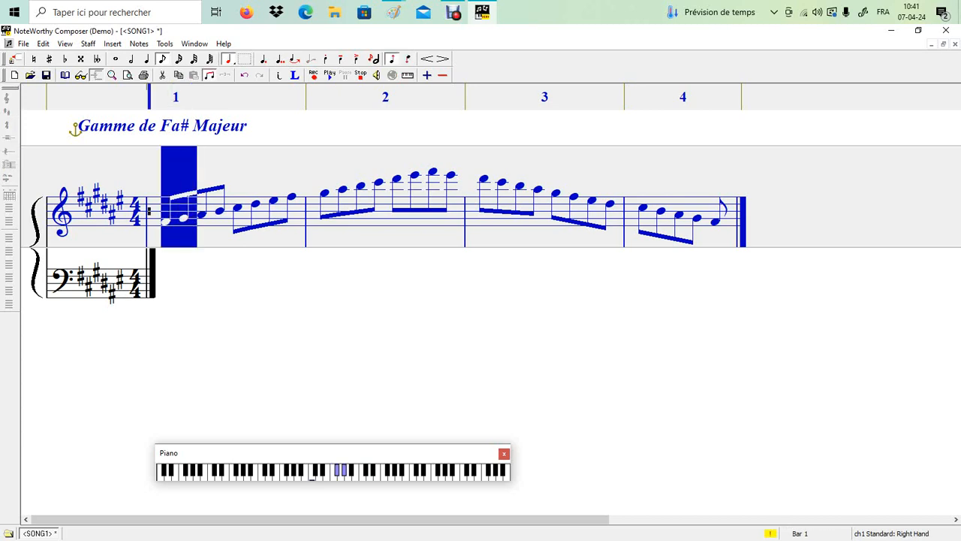
click(225, 209)
key(shift+Left)
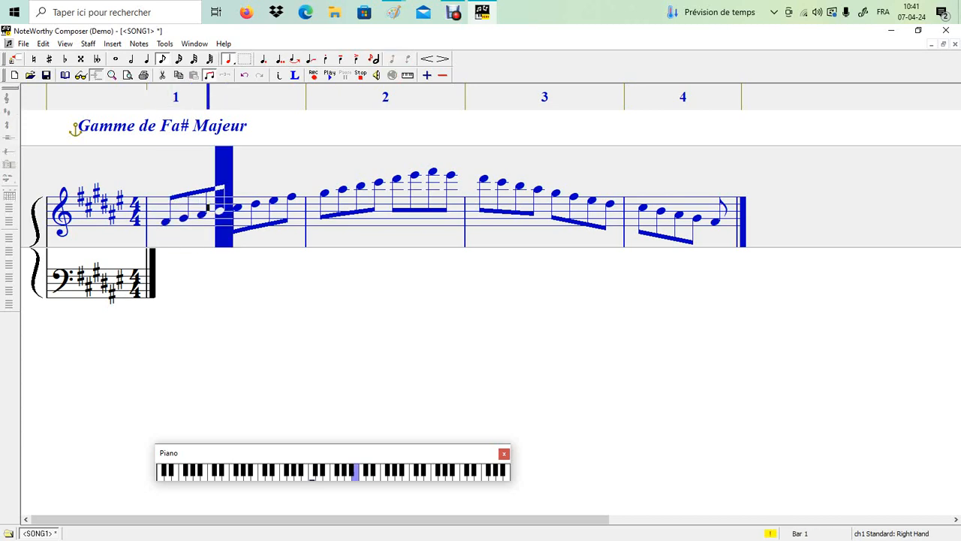
key(shift+Left)
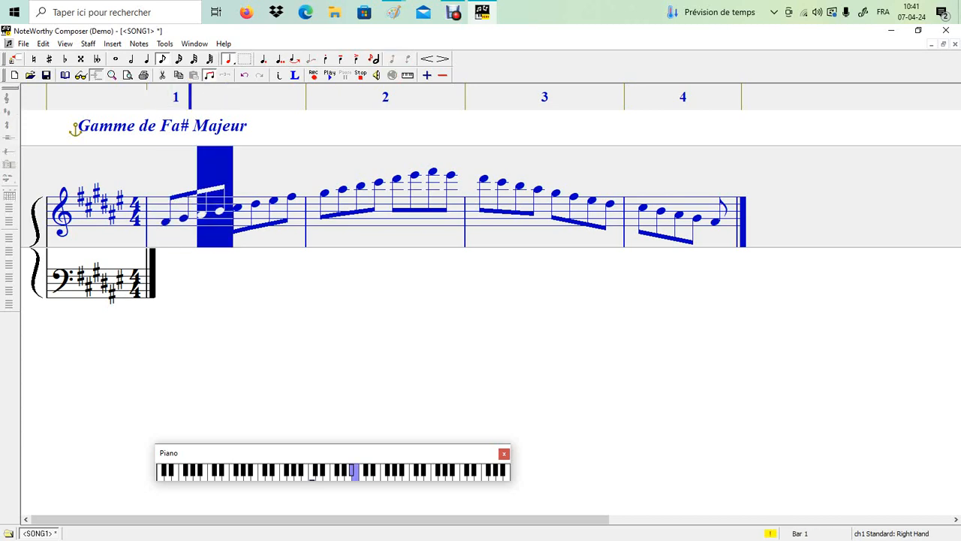
click(262, 211)
key(shift+Left)
key(shift+Left)
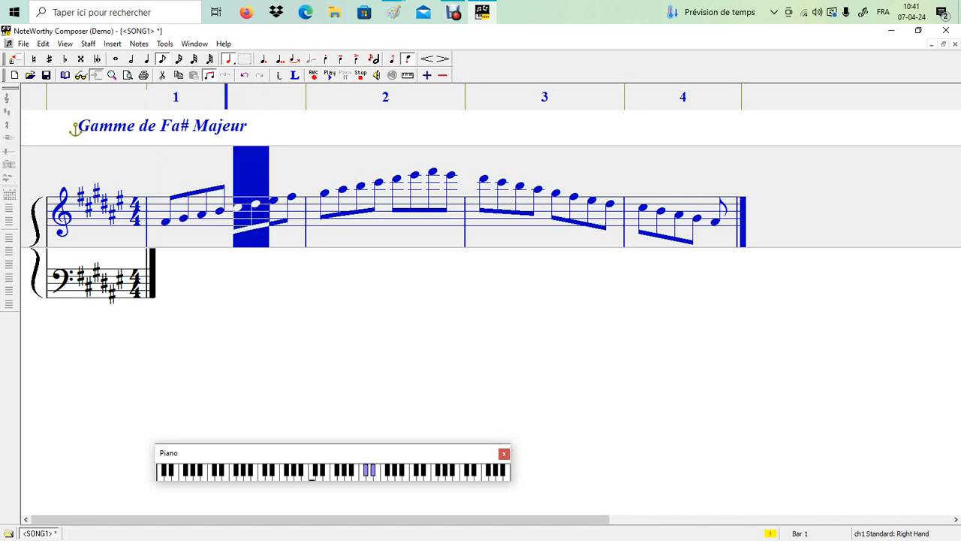
click(298, 211)
key(shift+Left)
key(shift+Left)
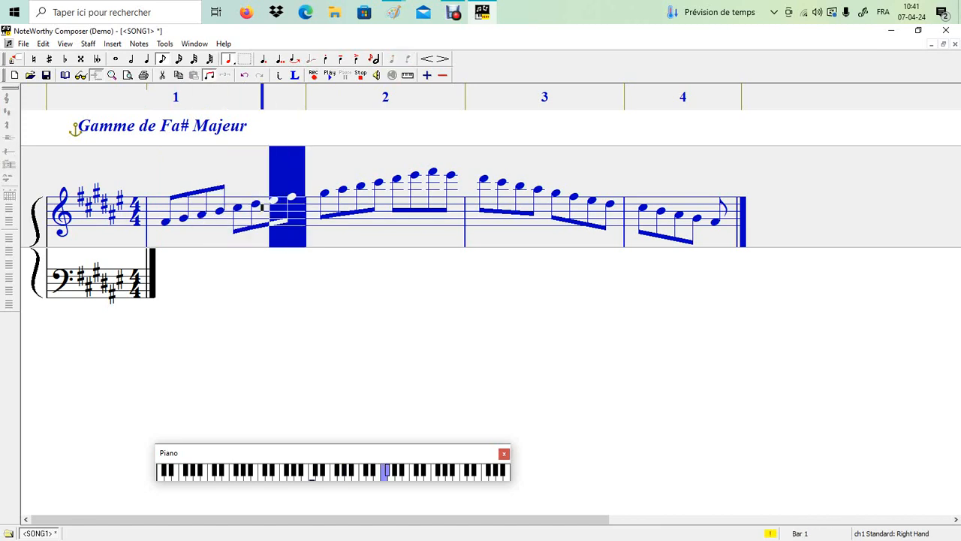
Review the beats of bar 2 by highlighting its eighth notes in pairs, from sol#-la# to fa#-mi#.
click(349, 207)
key(shift+Left)
key(shift+Left)
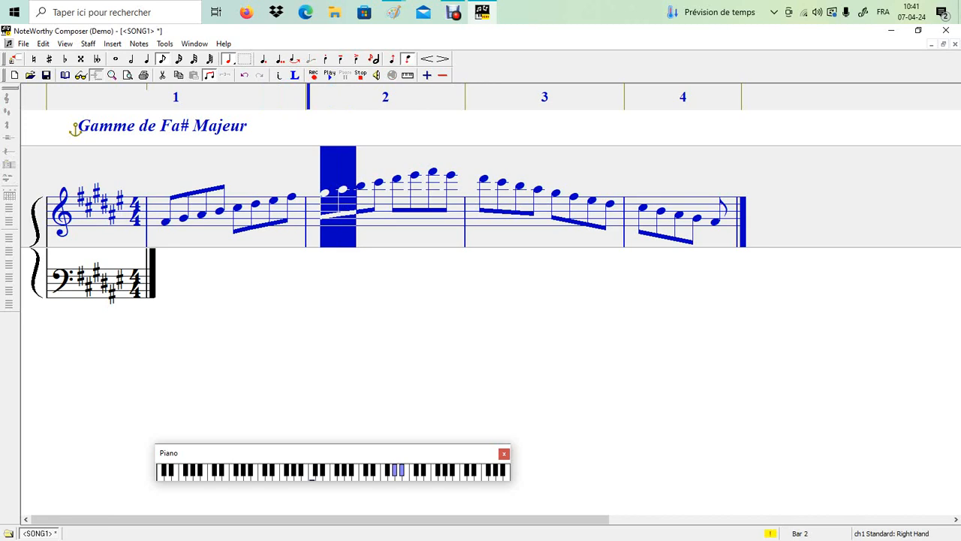
click(385, 211)
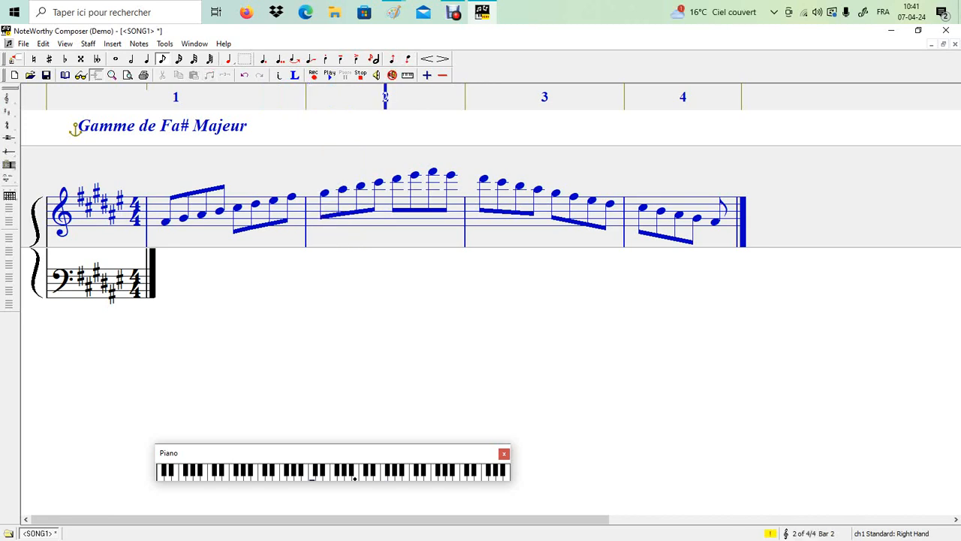
key(shift+Left)
key(shift+Left)
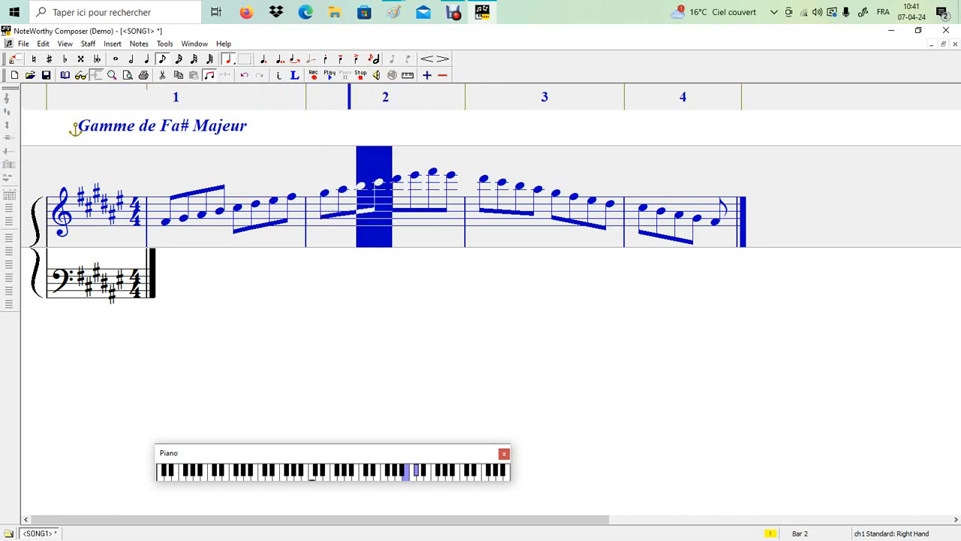
drag(421, 207, 385, 203)
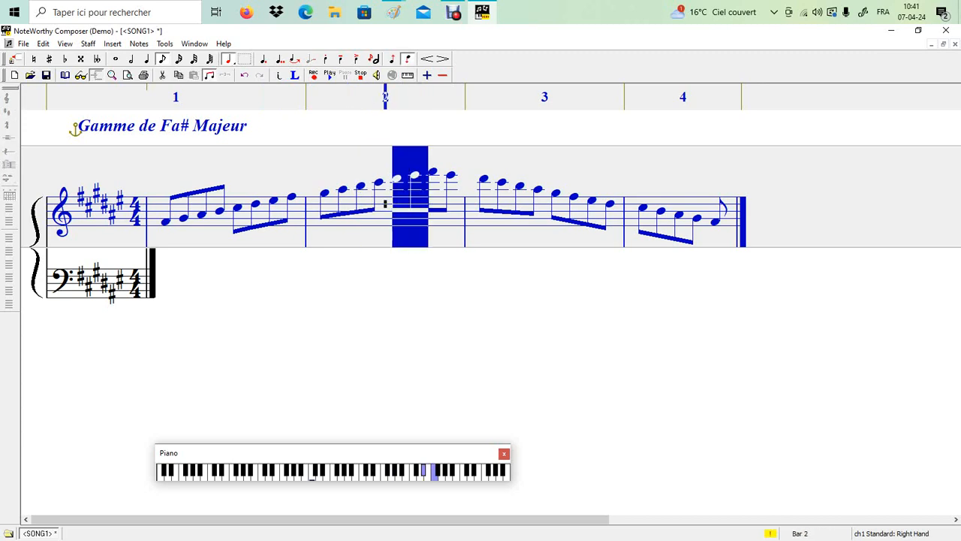
click(440, 240)
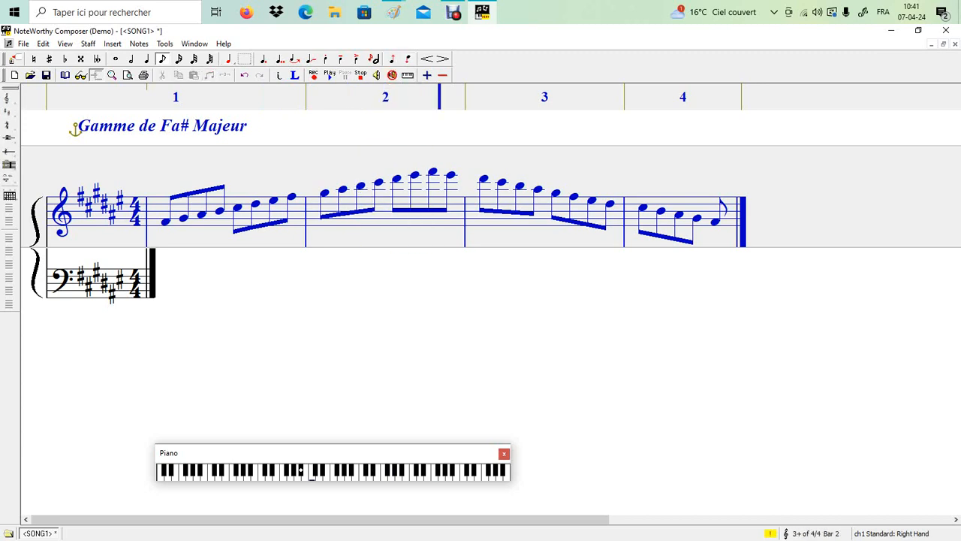
click(458, 204)
key(shift+Left)
key(shift+Left)
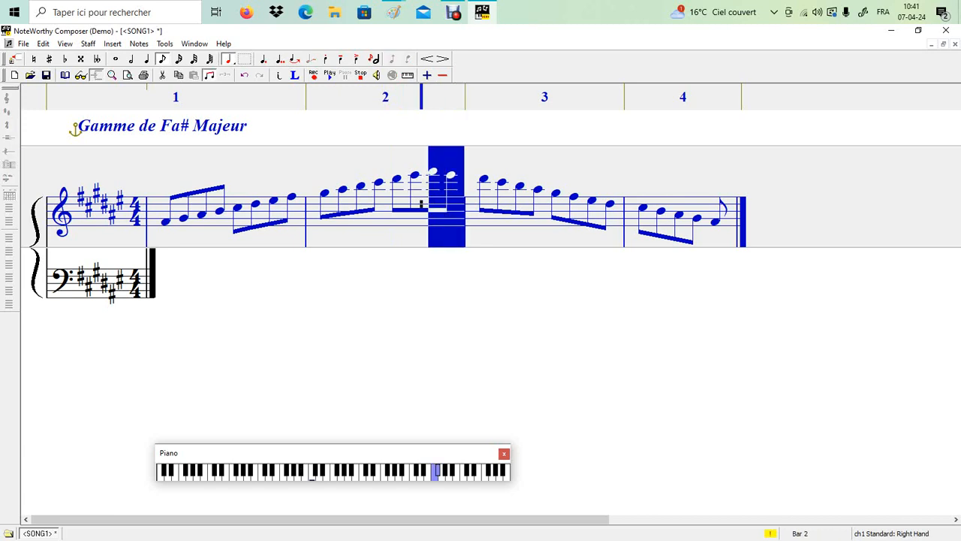
Review the beats of bar 3 by highlighting its descending eighth notes in pairs, from ré#-do# to mi#-ré#.
click(490, 229)
key(Right)
key(shift+Left)
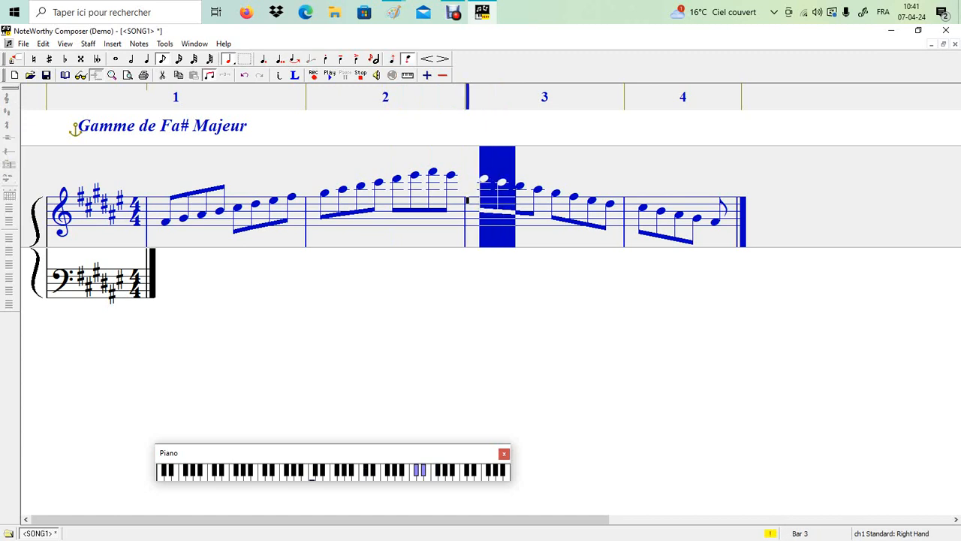
key(shift+Left)
key(space)
key(shift+Left)
key(shift+Left)
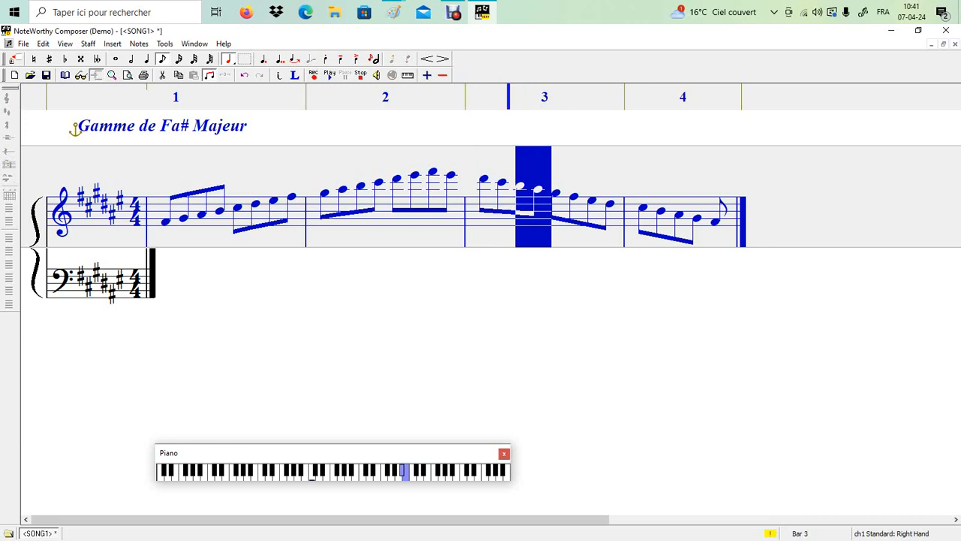
drag(582, 211, 548, 208)
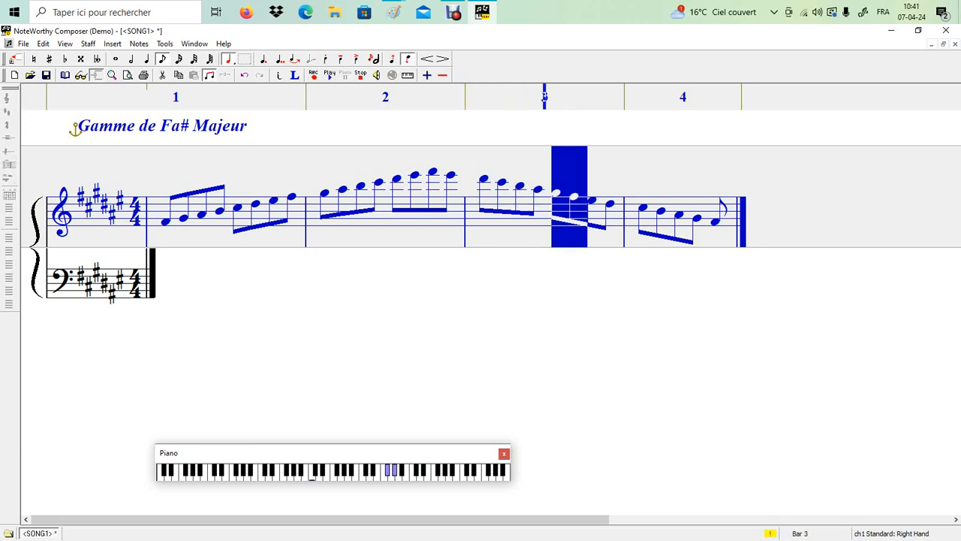
drag(616, 213, 581, 212)
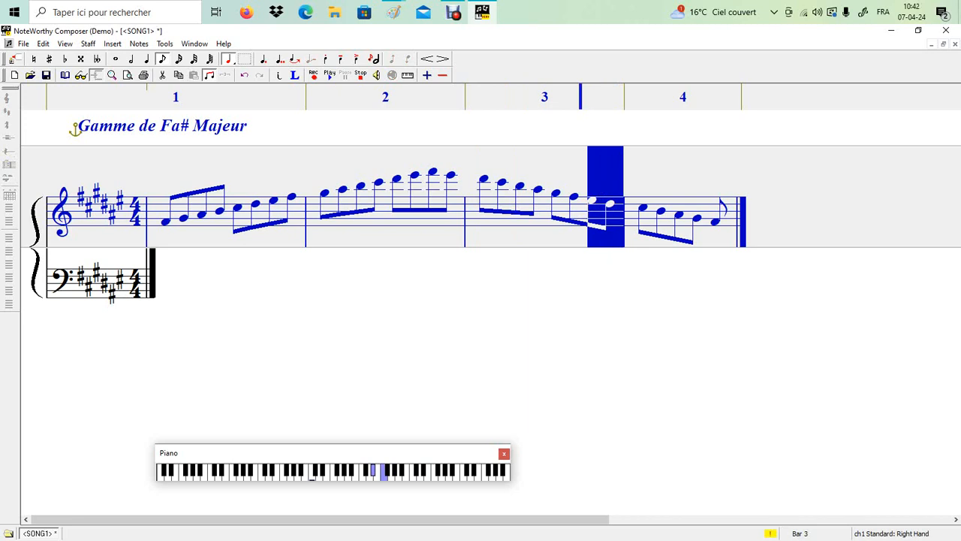
Review the first two beats of bar 4 by highlighting the pairs do#-si and la#-sol#.
click(627, 240)
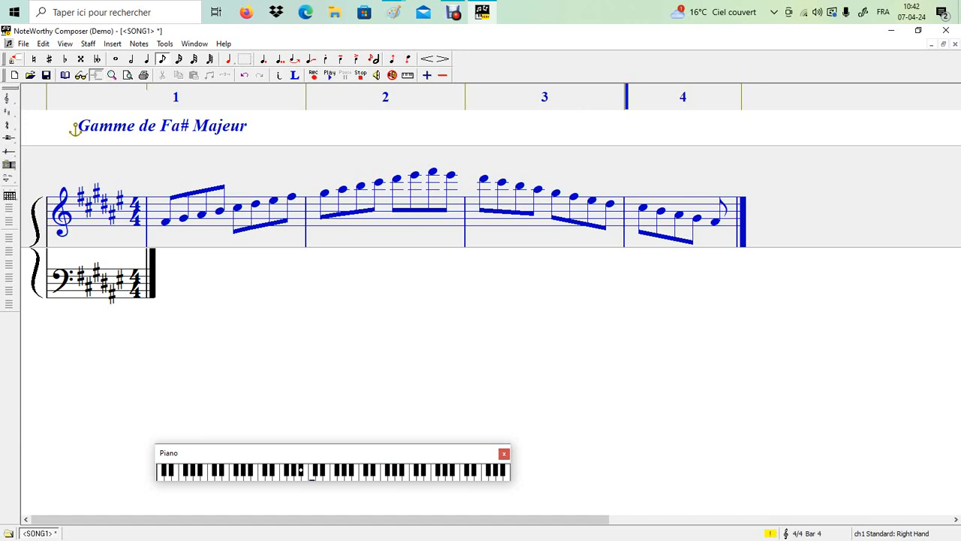
drag(668, 225, 626, 225)
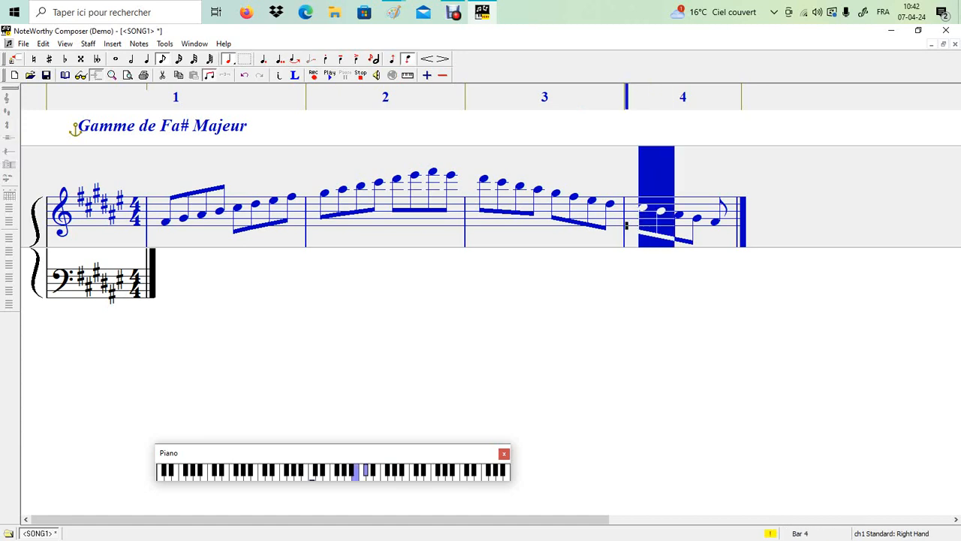
drag(704, 225, 667, 226)
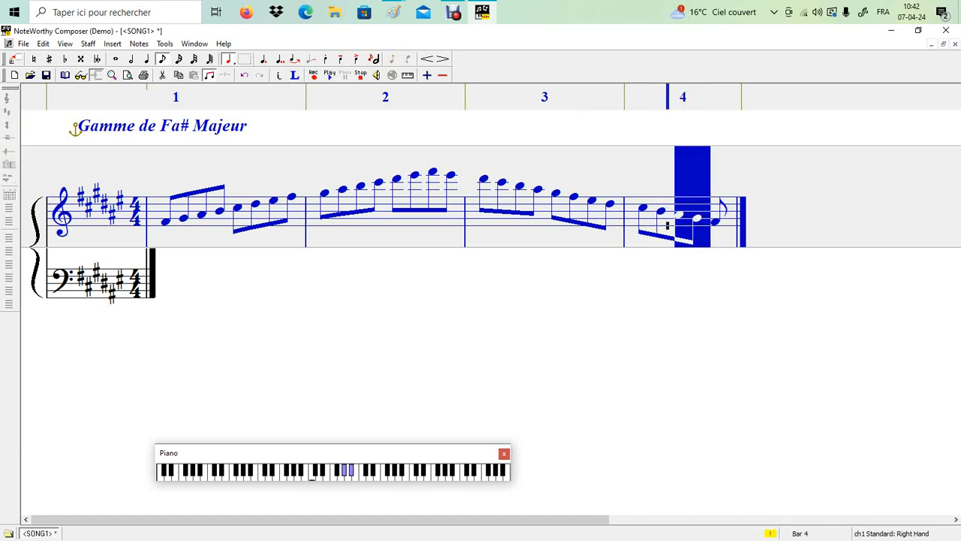
Replace the final fa# eighth note in bar 4 of the treble staff with a quarter note.
click(722, 226)
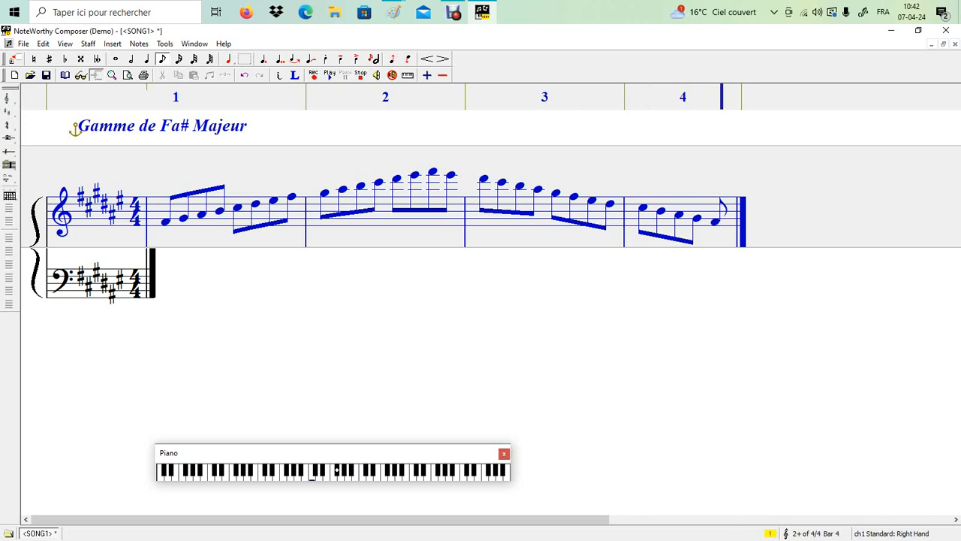
key(BackSpace)
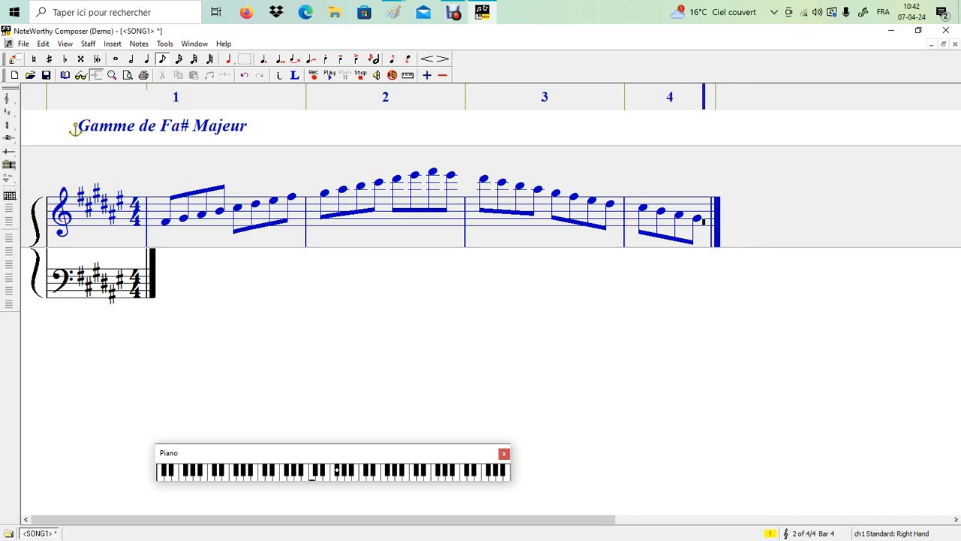
click(146, 59)
key(Return)
key(Return)
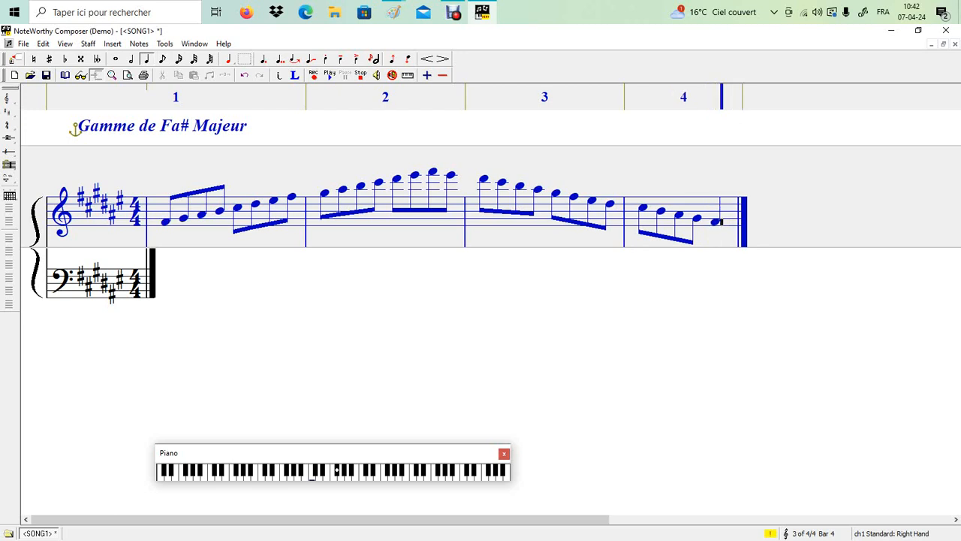
Add a quarter rest after the final fa# quarter note to complete bar 4 of the treble staff.
click(467, 120)
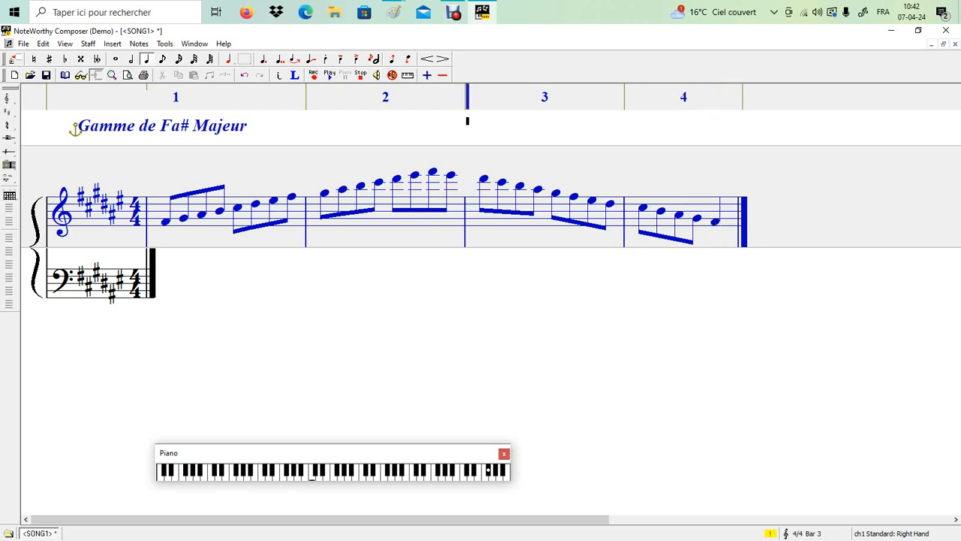
click(721, 222)
key(space)
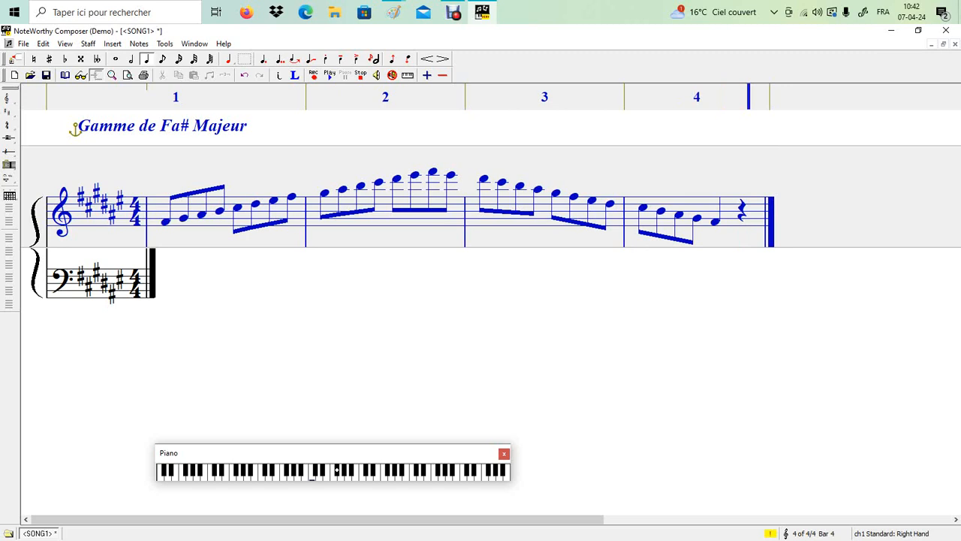
Enter eight ascending eighth notes on the bass staff: fa#, sol#, la#, si, do#, ré#, mi#, fa#.
key(Page_Down)
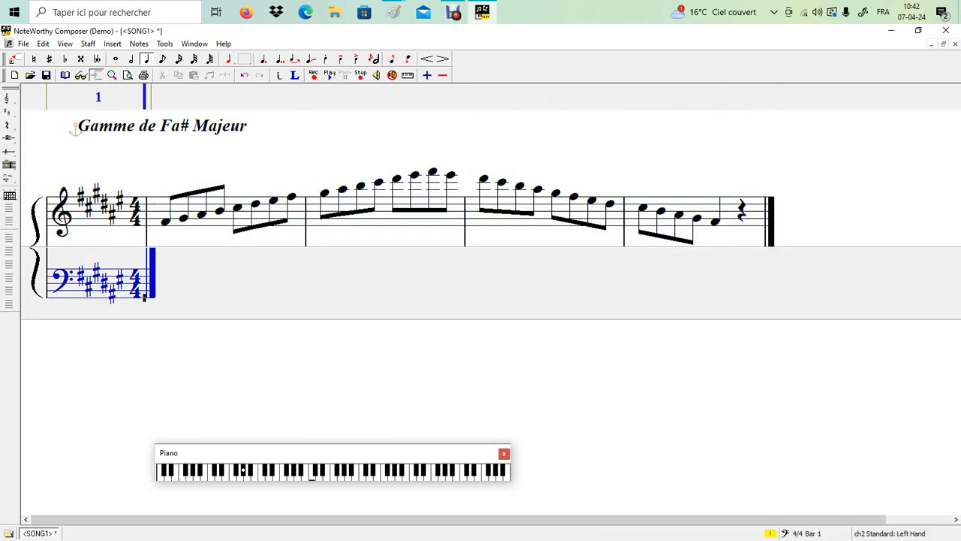
key(4)
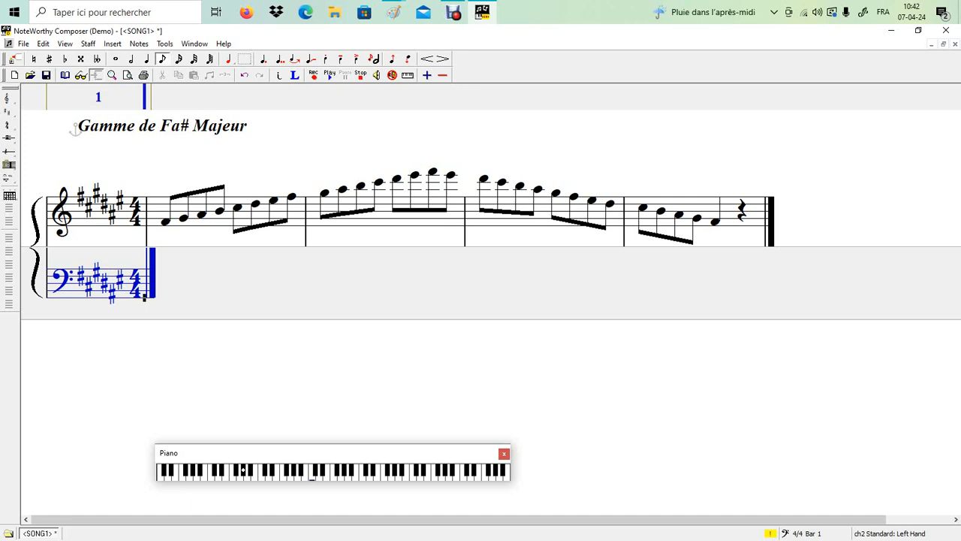
key(Down)
key(Return)
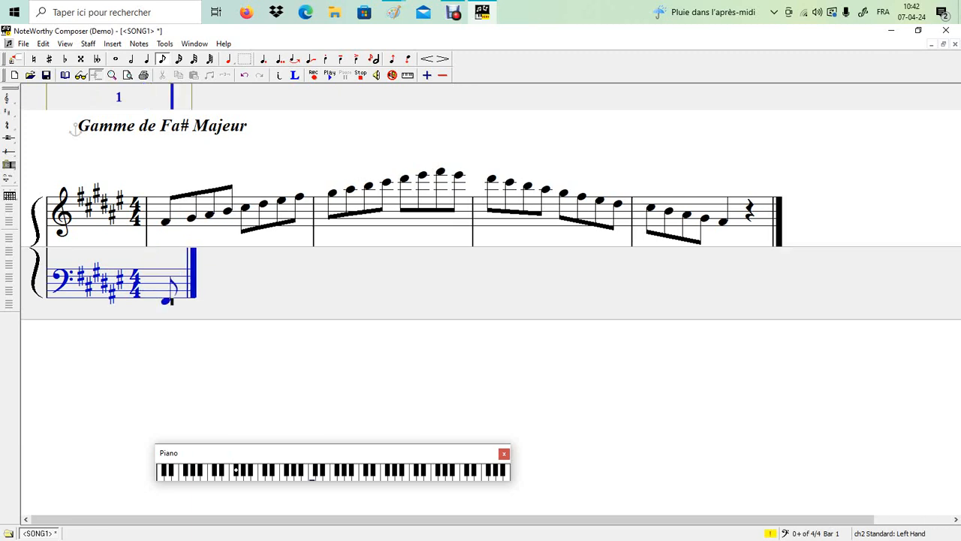
key(Return)
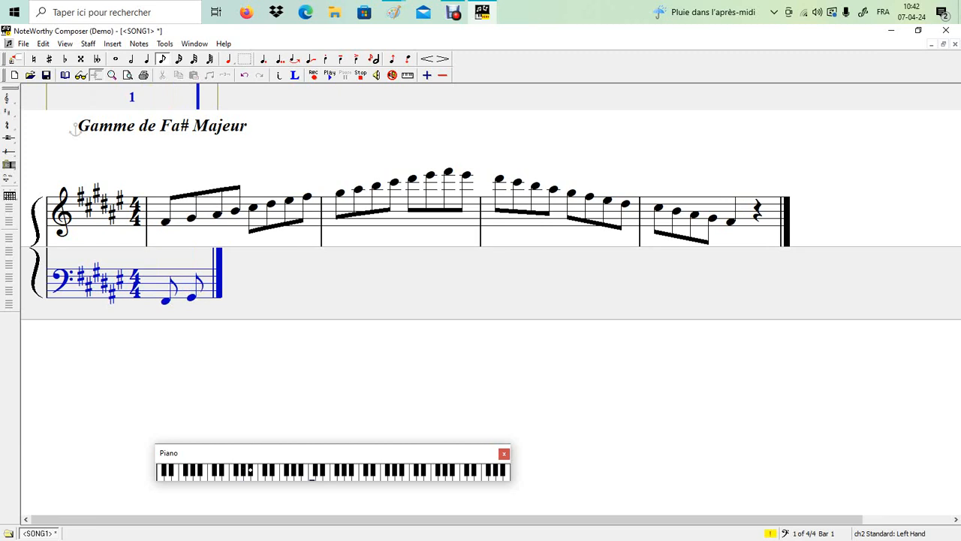
key(Return)
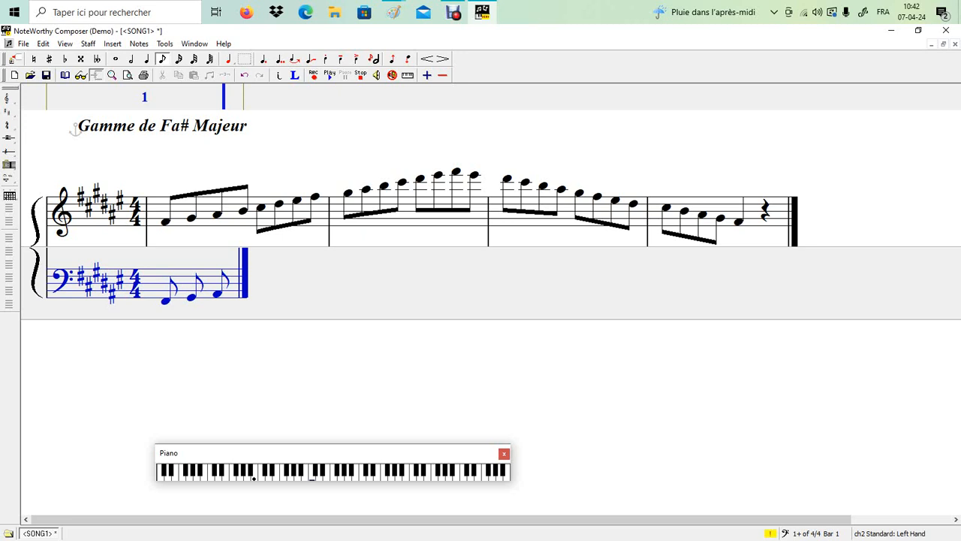
key(Return)
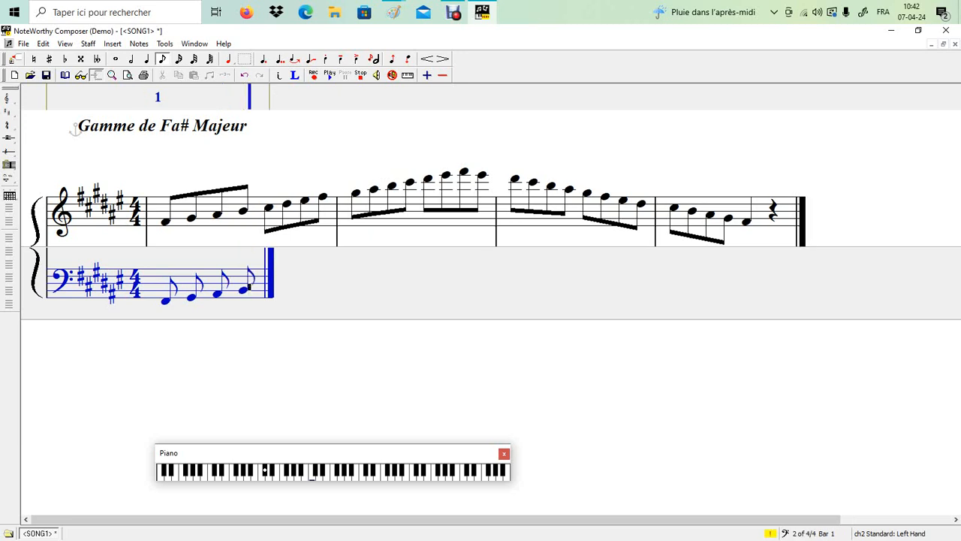
key(Return)
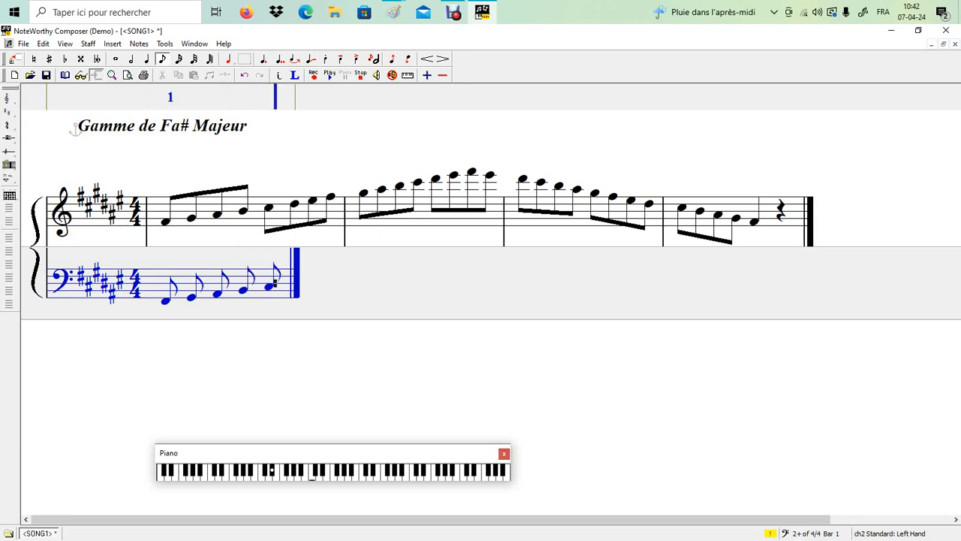
key(Return)
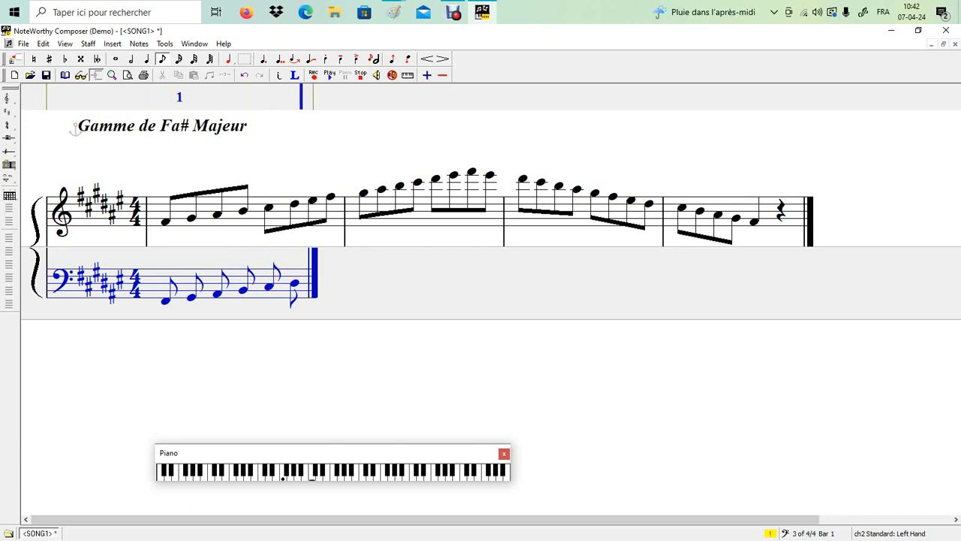
key(Return)
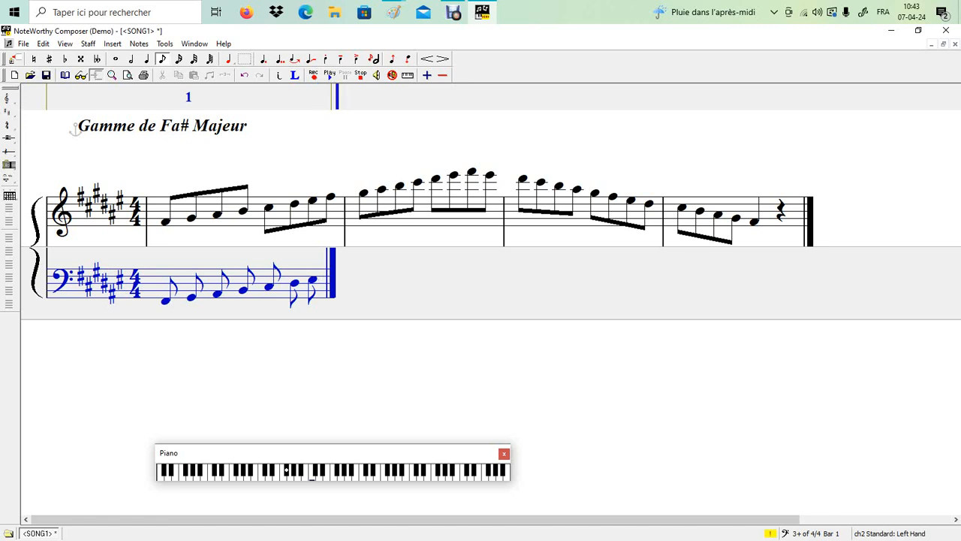
key(Return)
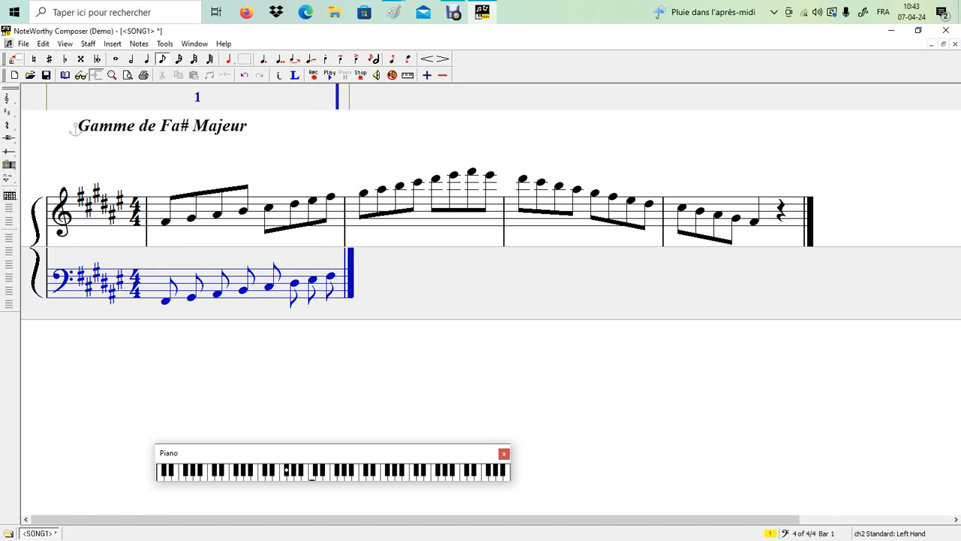
Continue the ascending scale on the bass staff with eighth notes sol#, la#, si and do#.
key(Return)
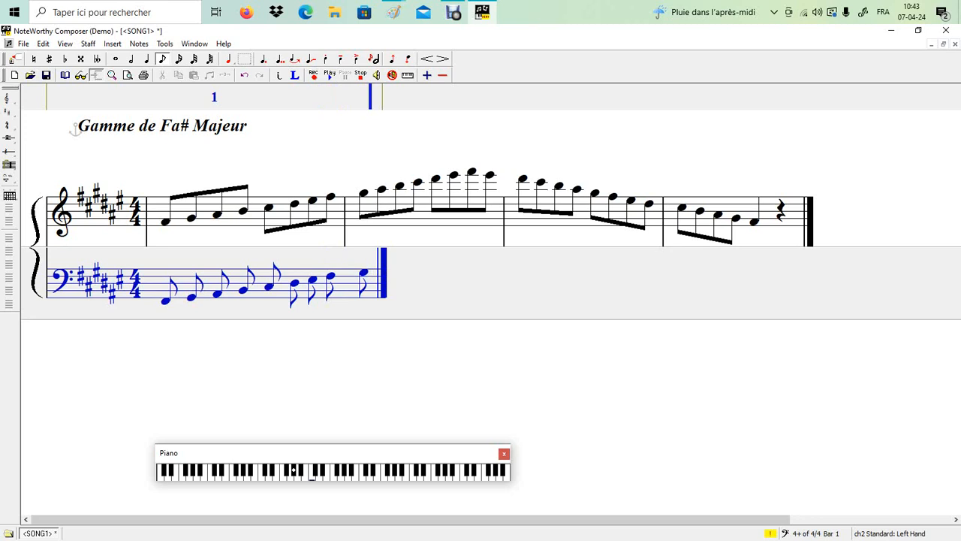
key(Up)
key(Return)
key(Up)
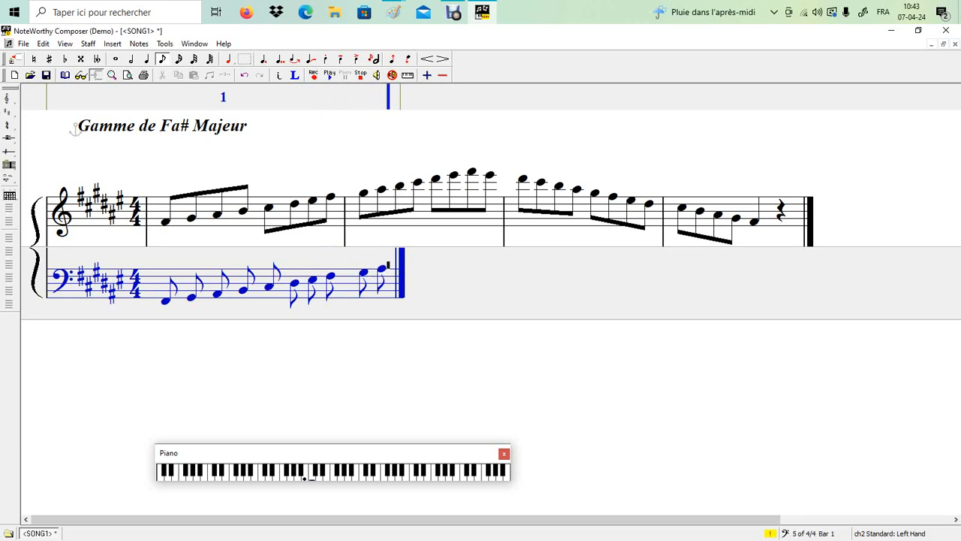
key(Return)
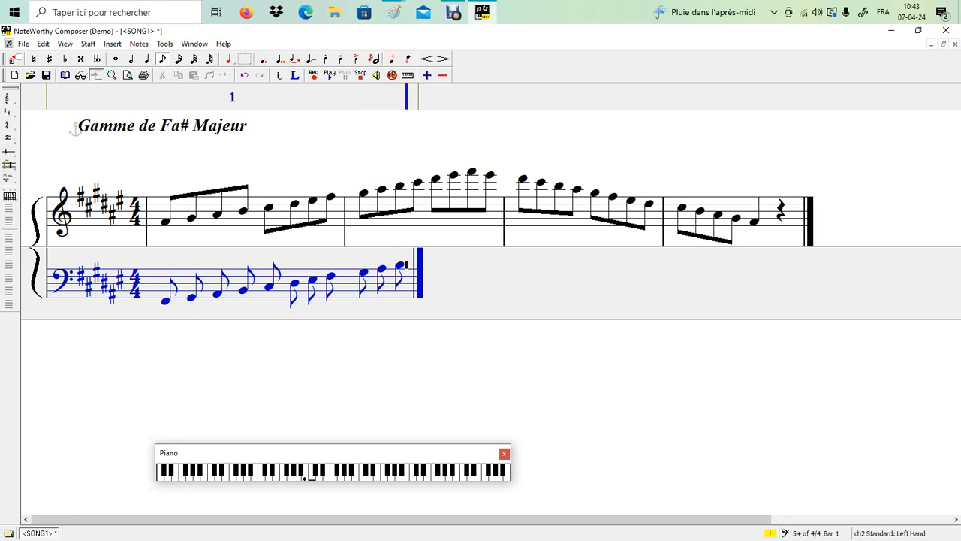
key(Up)
key(Up)
key(Return)
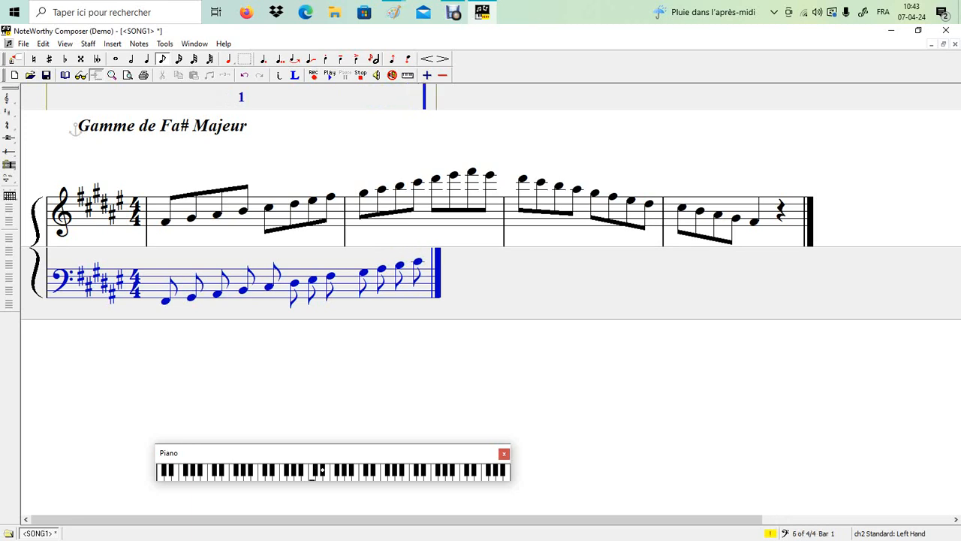
Add eighth notes ré#, mi# and the top fa# on the bass staff, followed by the descending mi#.
key(Return)
key(Return)
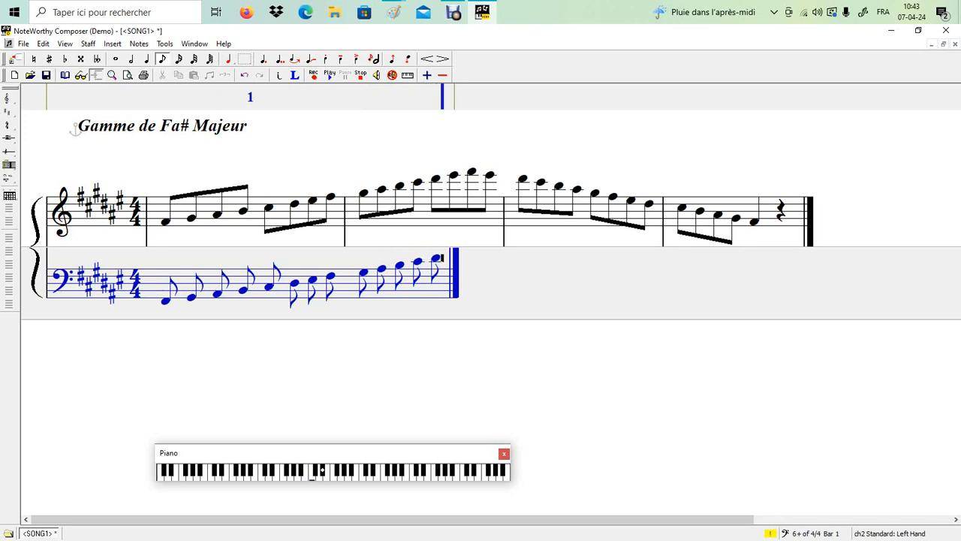
key(Up)
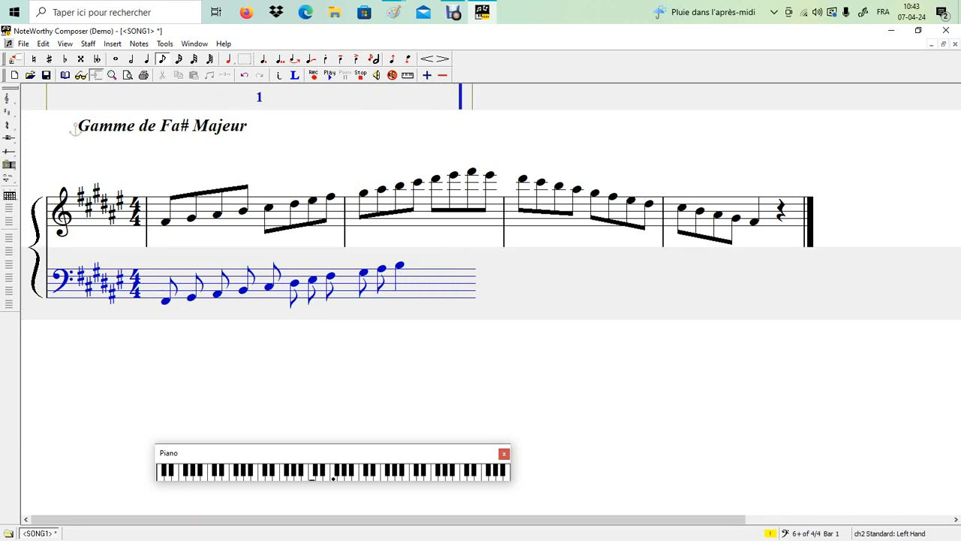
key(Return)
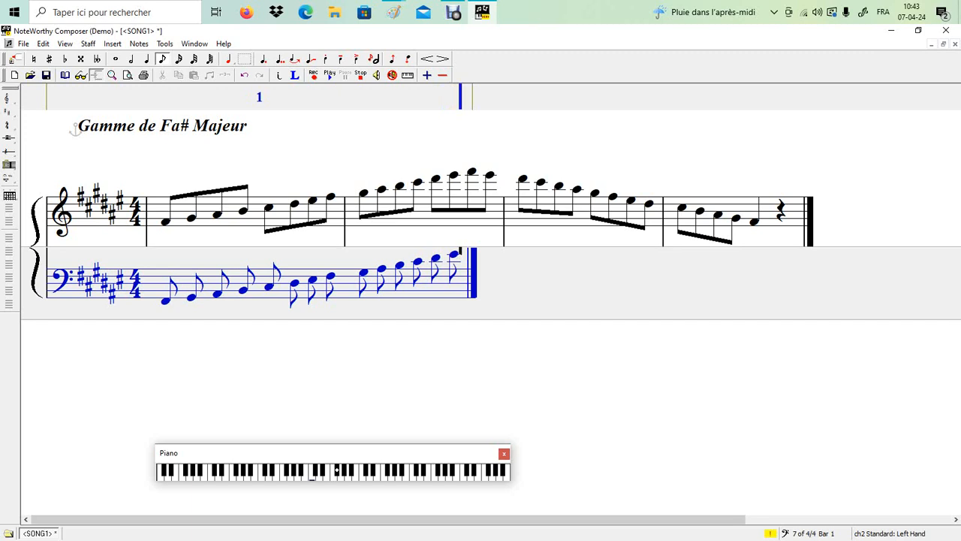
key(Up)
key(Return)
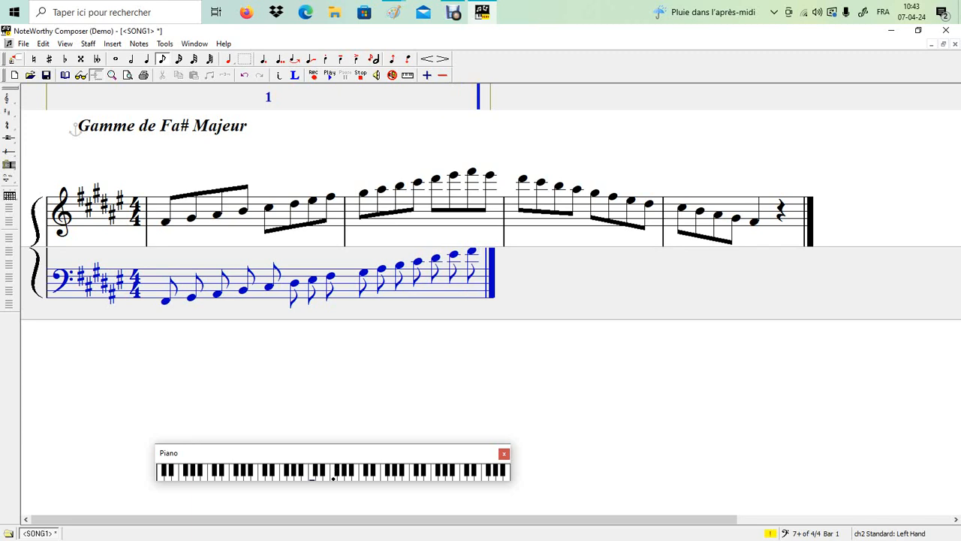
key(Return)
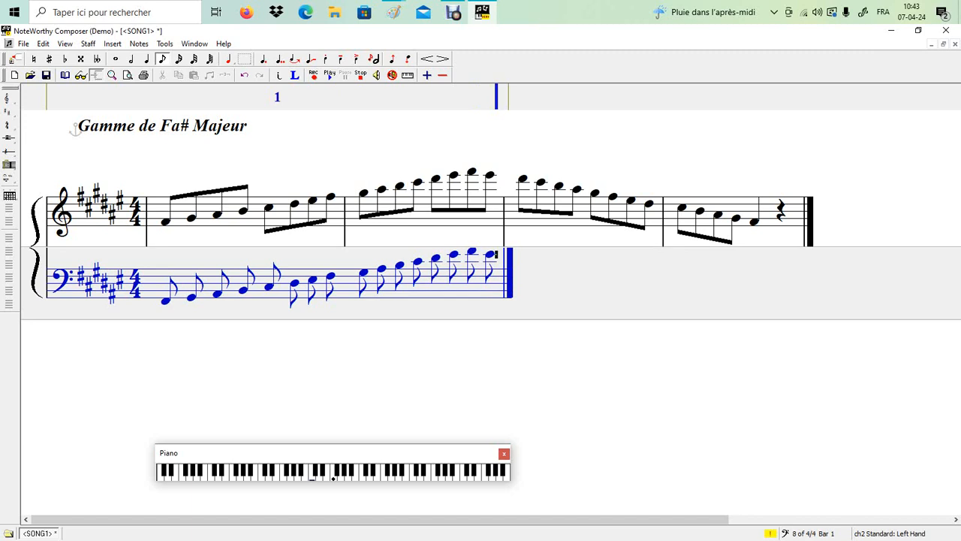
Enter the descending eighth notes ré#, do#, si, la#, sol#, fa#, mi# and ré# on the bass staff.
key(Return)
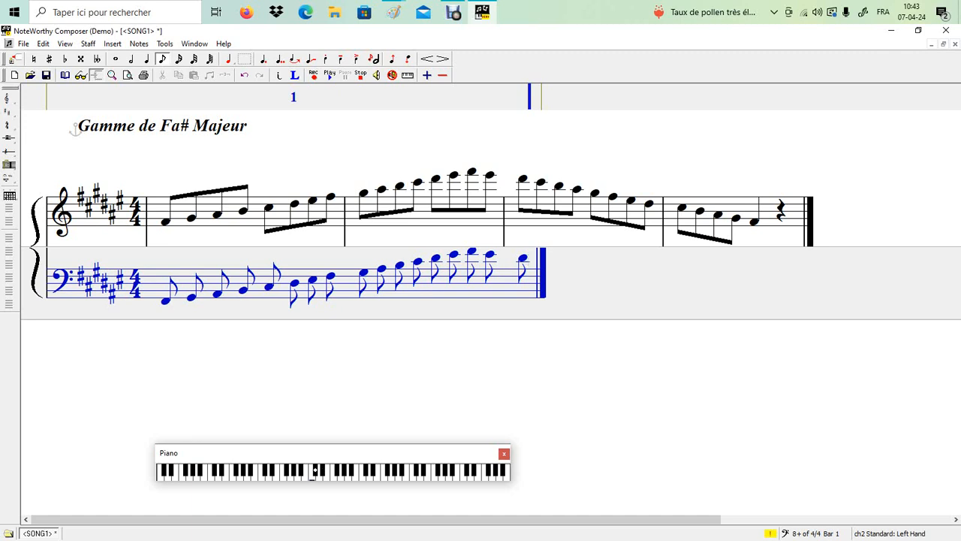
key(Return)
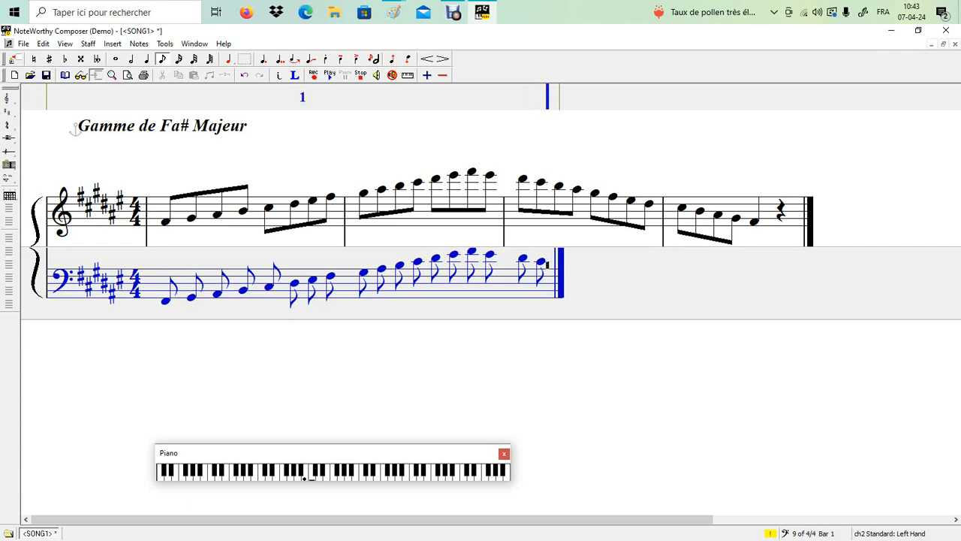
key(Return)
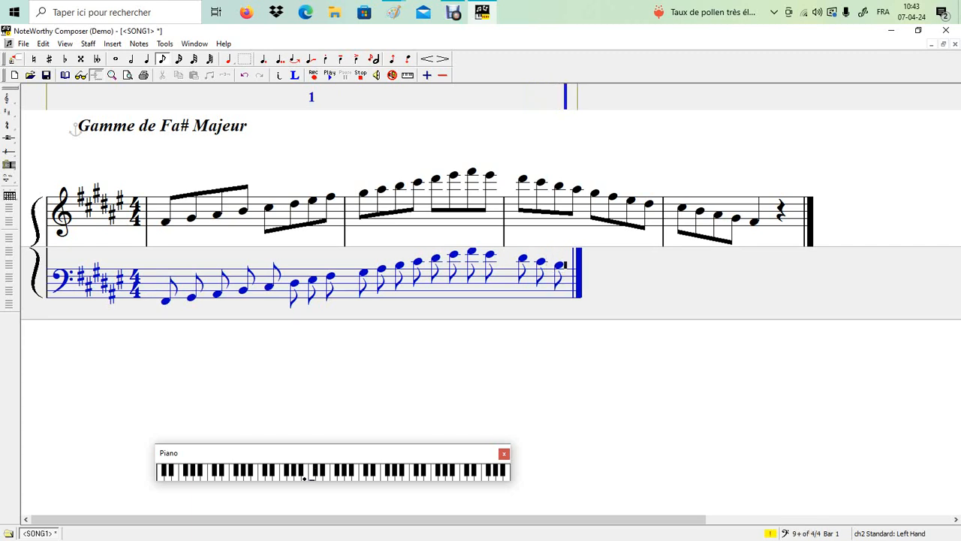
key(Return)
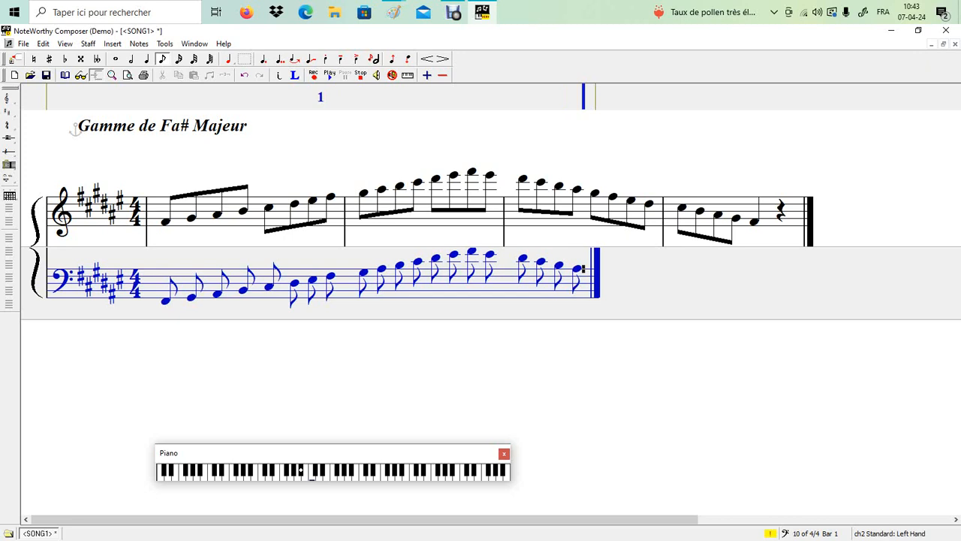
key(Return)
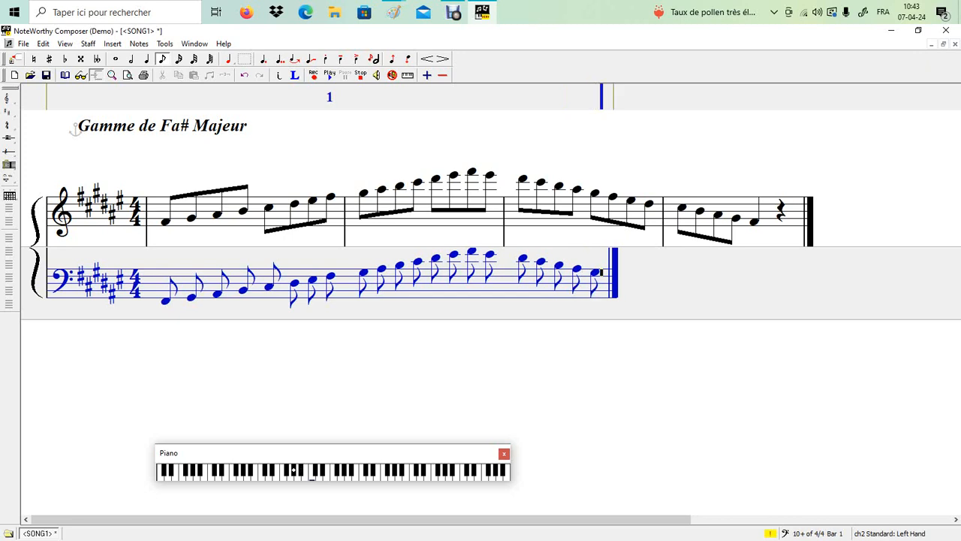
key(Down)
key(Return)
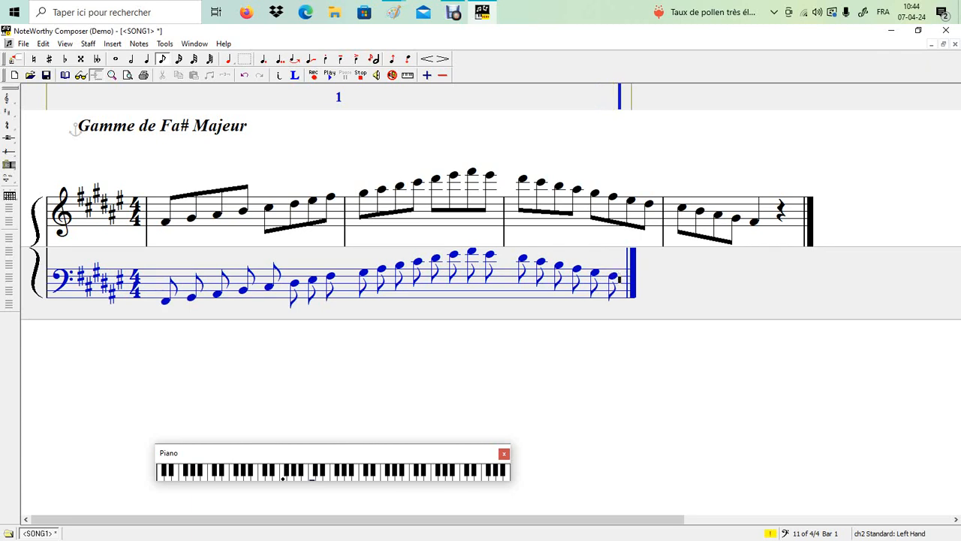
key(Return)
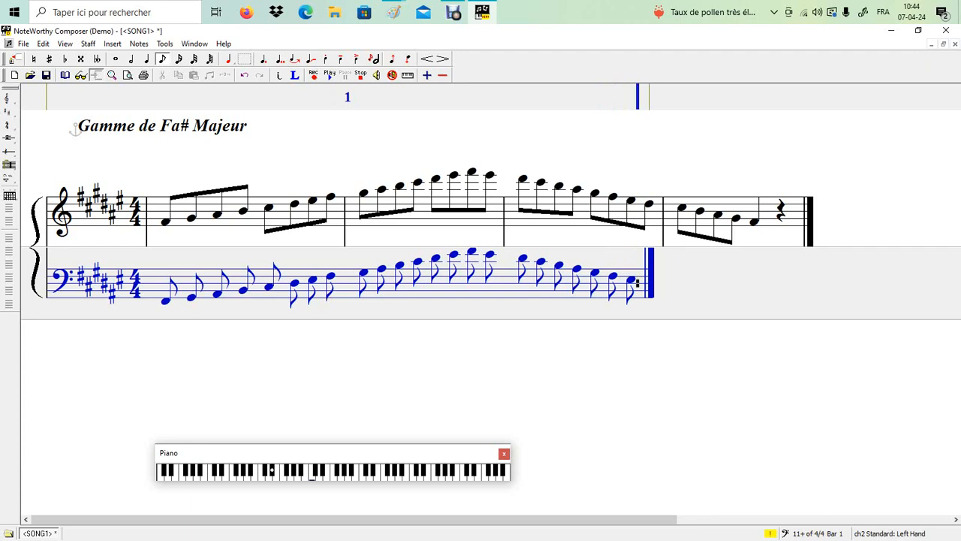
key(Return)
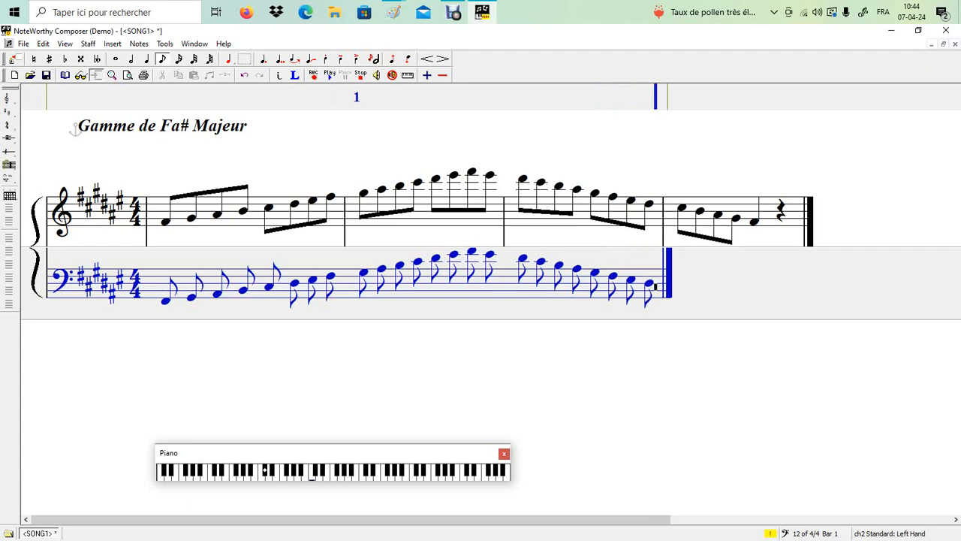
Extend the descending scale on the bass staff with eighth notes do#, si, la# and sol#.
key(Return)
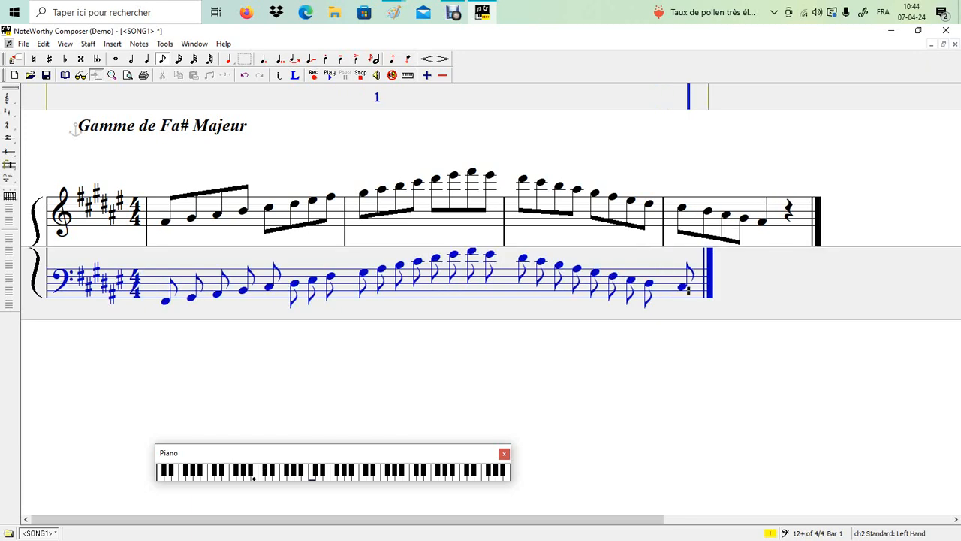
key(Return)
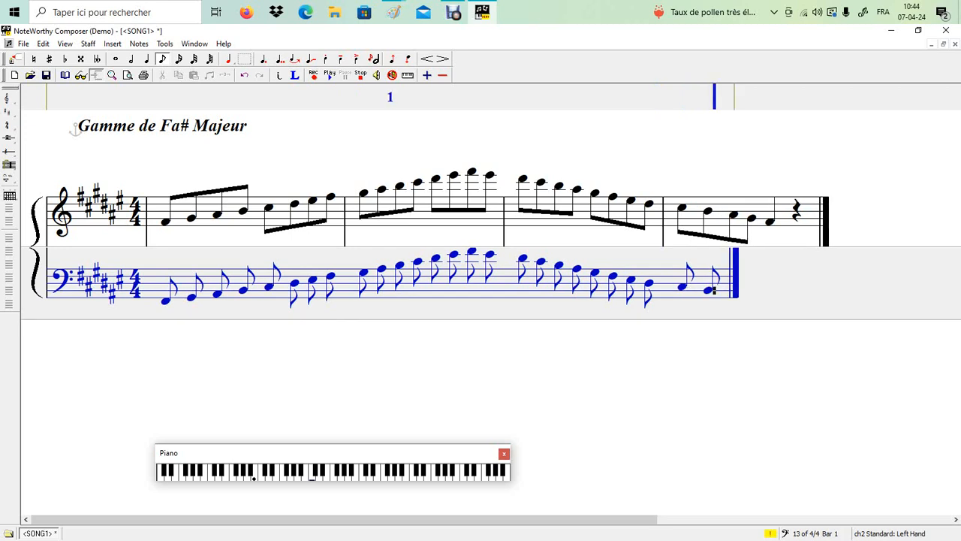
key(Return)
key(Return)
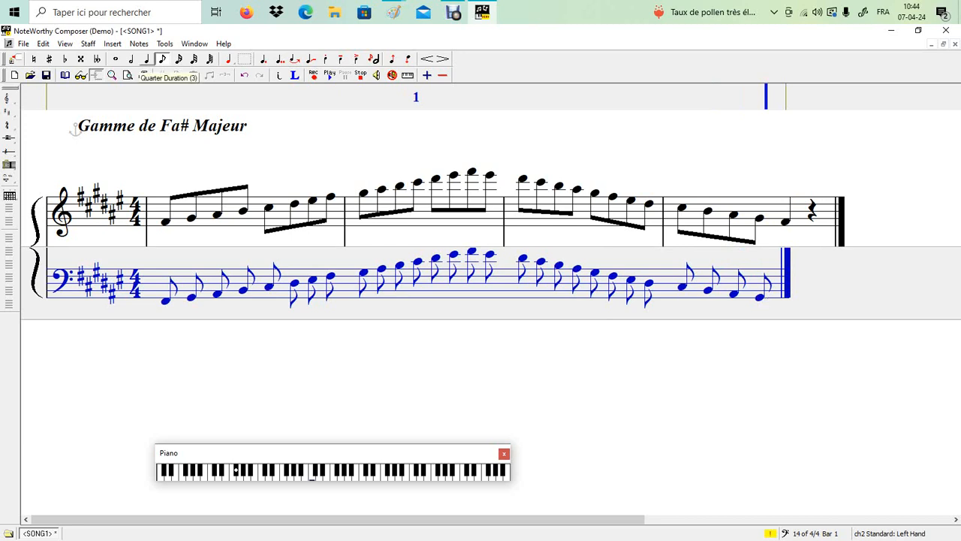
Finish the bass staff scale with a low fa# quarter note and a quarter rest.
click(146, 59)
key(Return)
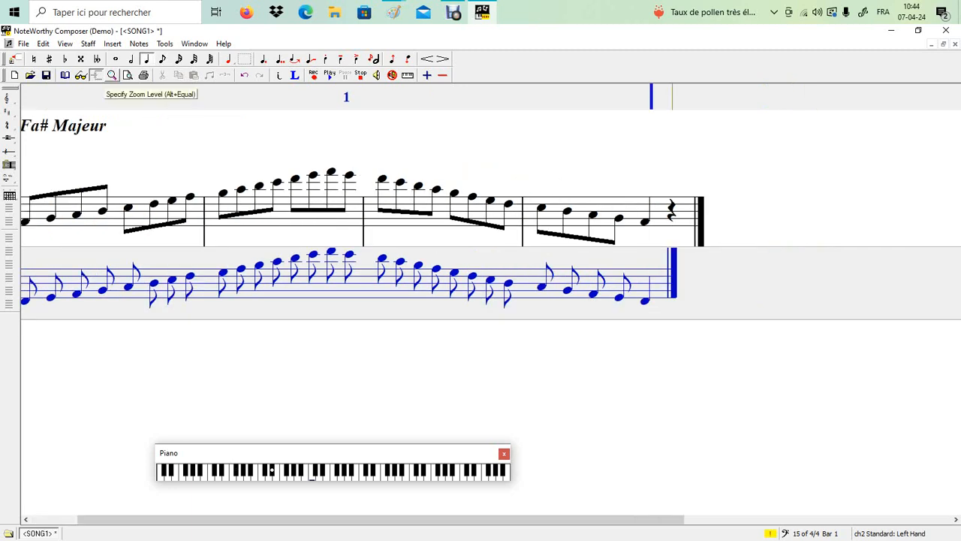
key(space)
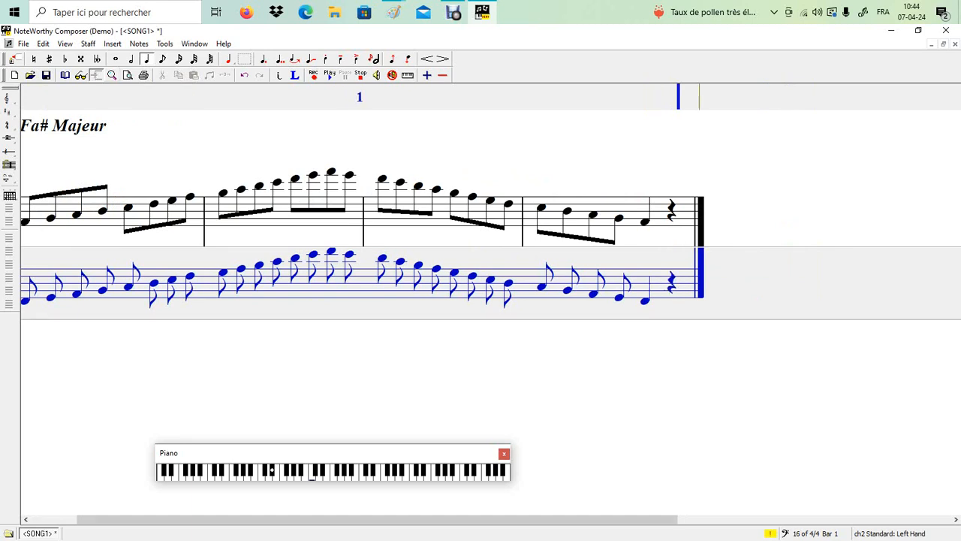
drag(91, 520, 43, 520)
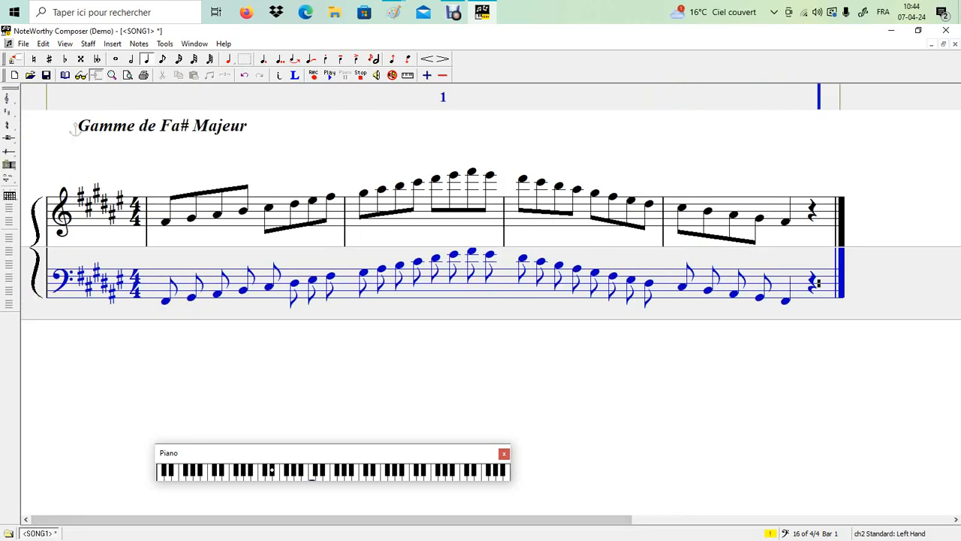
key(ctrl+Home)
key(shift+Right)
key(shift+Right)
key(shift+Right)
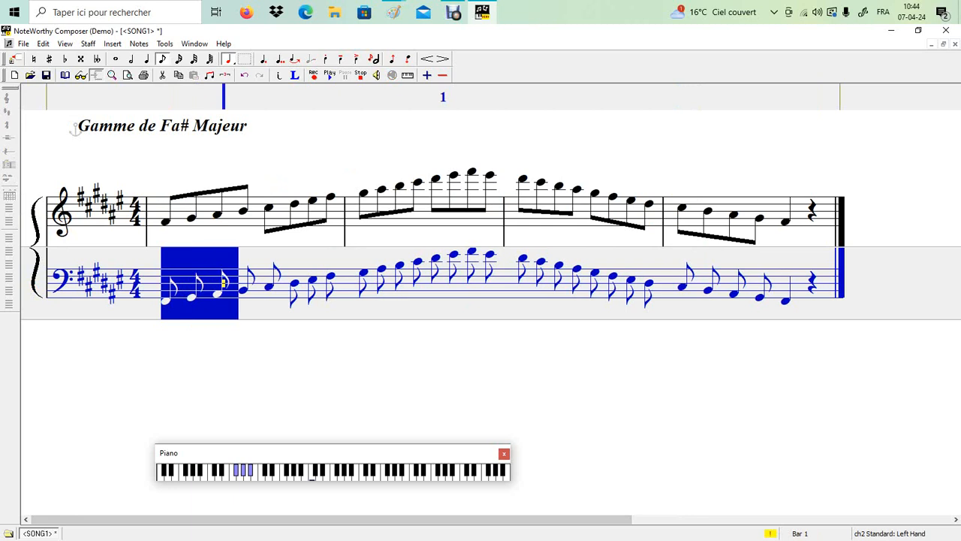
click(160, 283)
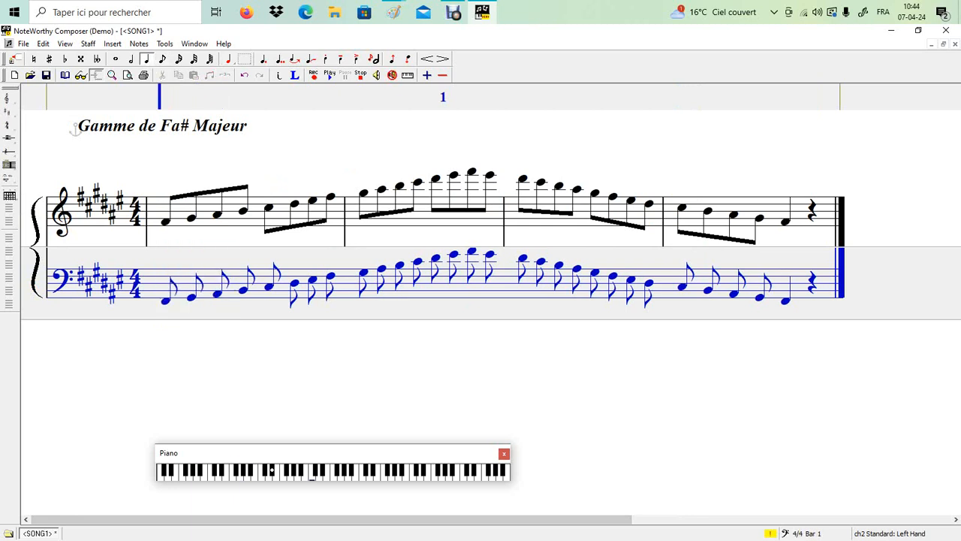
Insert bar lines on the bass staff before the first note and at the ends of measures 1, 2 and 3.
click(113, 43)
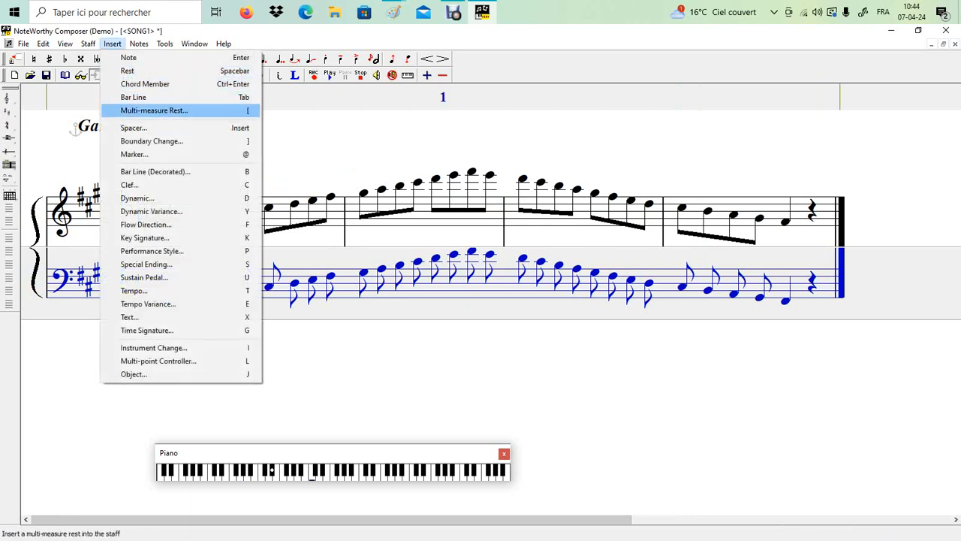
key(Up)
key(Return)
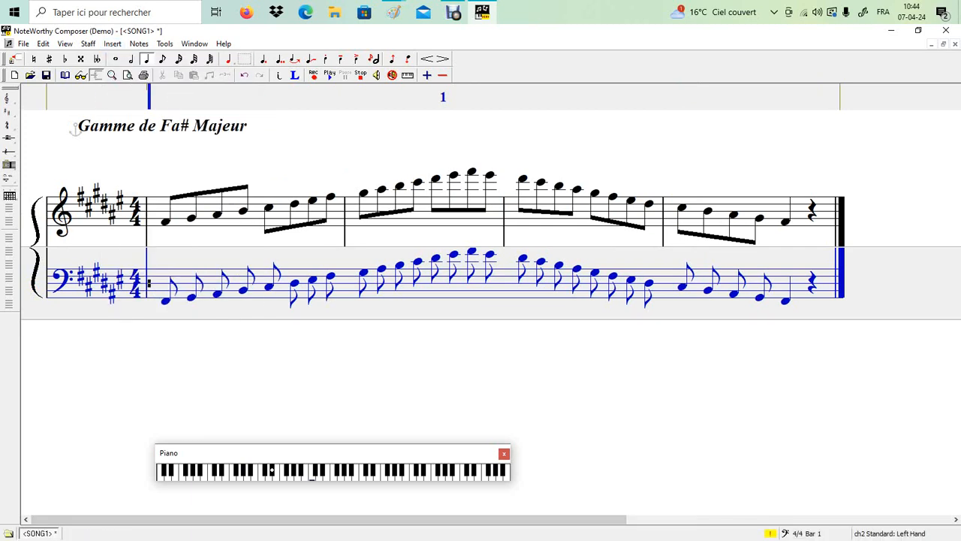
click(337, 286)
key(bar)
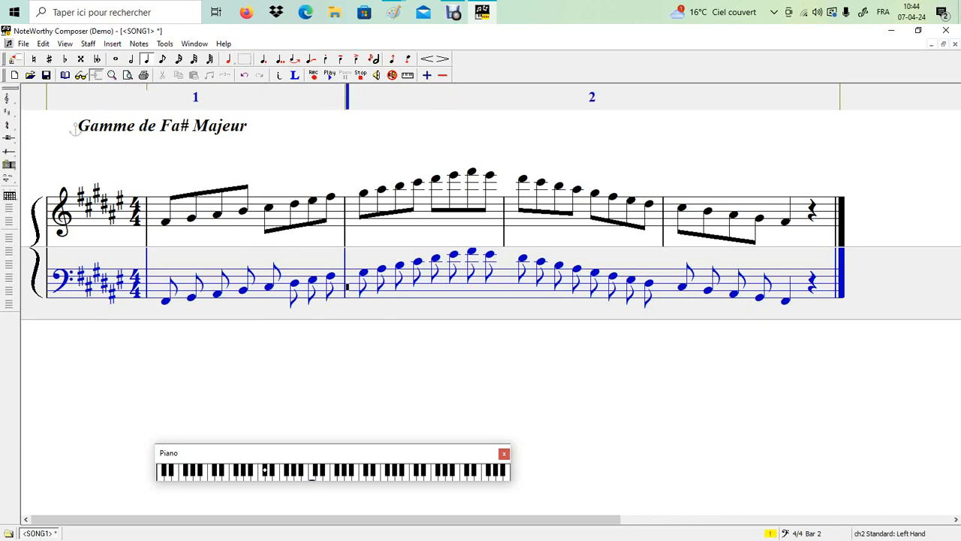
click(497, 283)
key(bar)
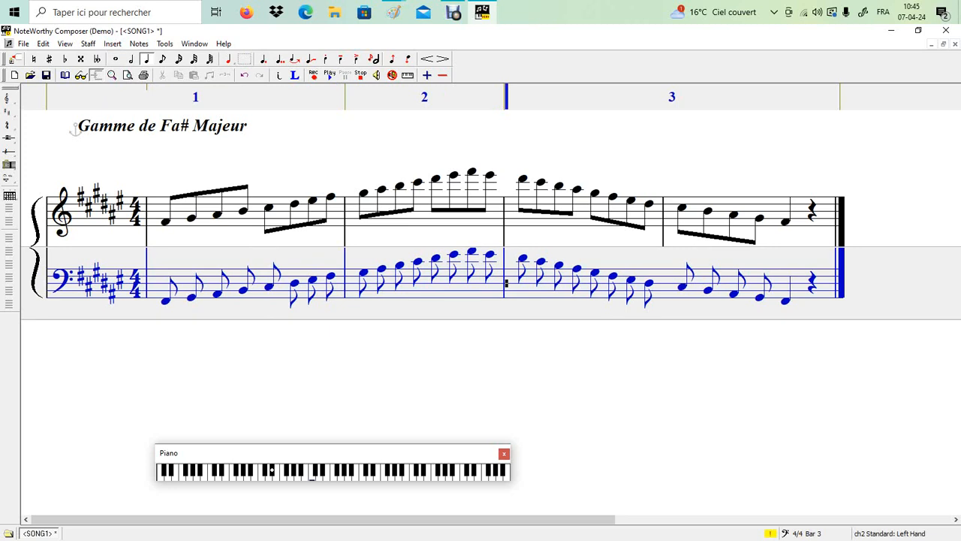
click(656, 283)
key(bar)
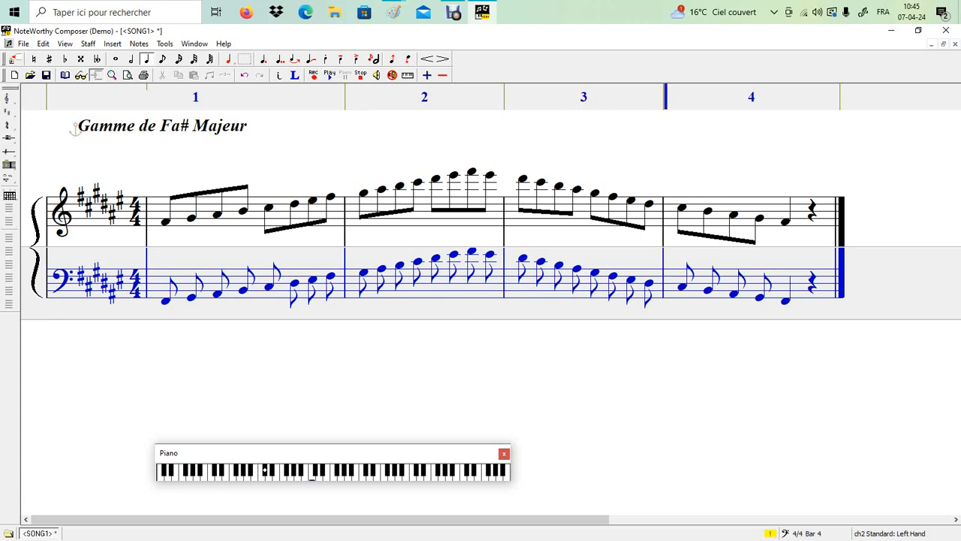
Beam the first four eighth notes of measure 1 on the bass staff.
drag(175, 283, 223, 283)
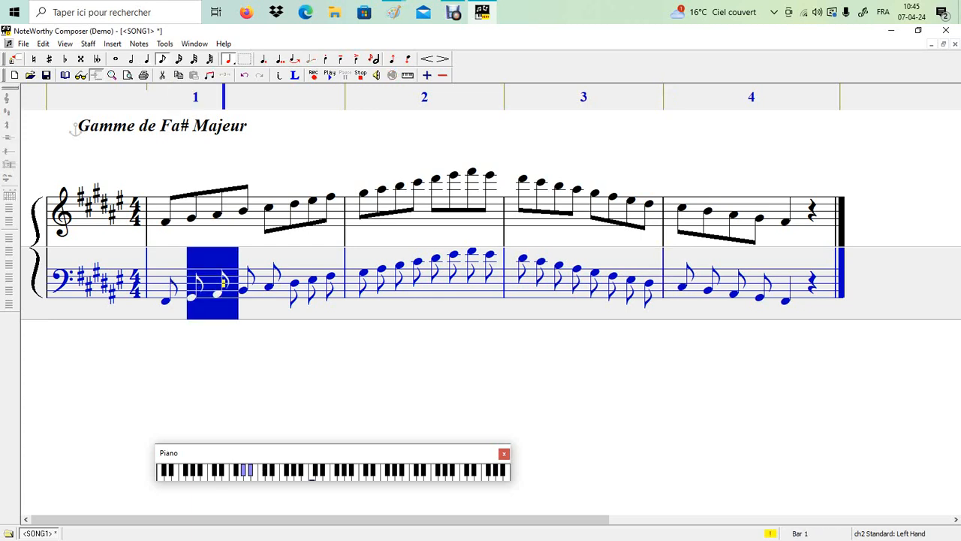
drag(166, 285, 250, 278)
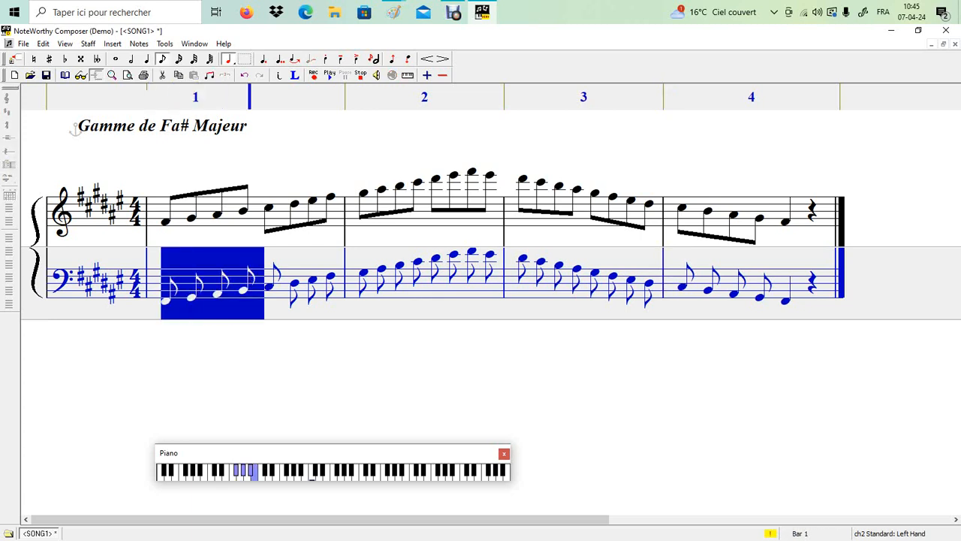
right_click(220, 283)
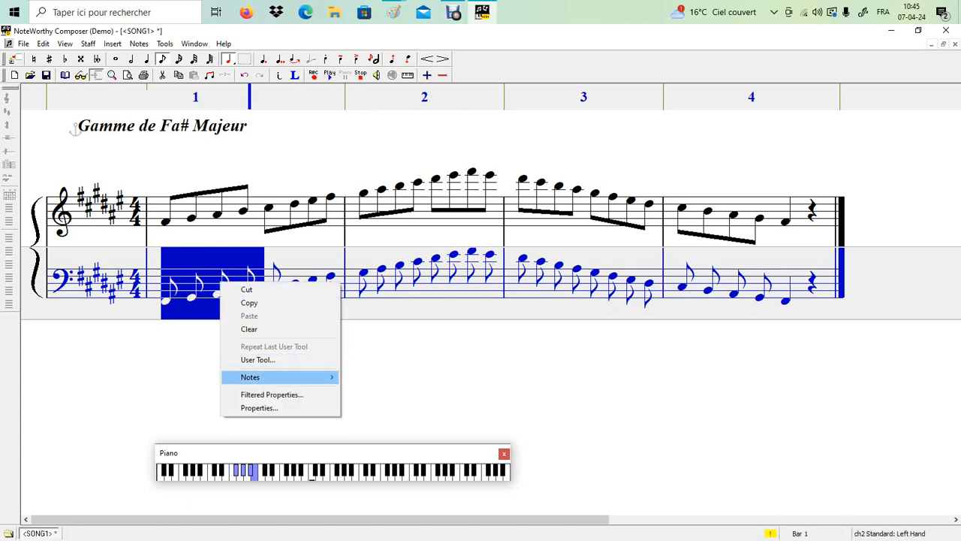
mouse_move(286, 376)
click(367, 180)
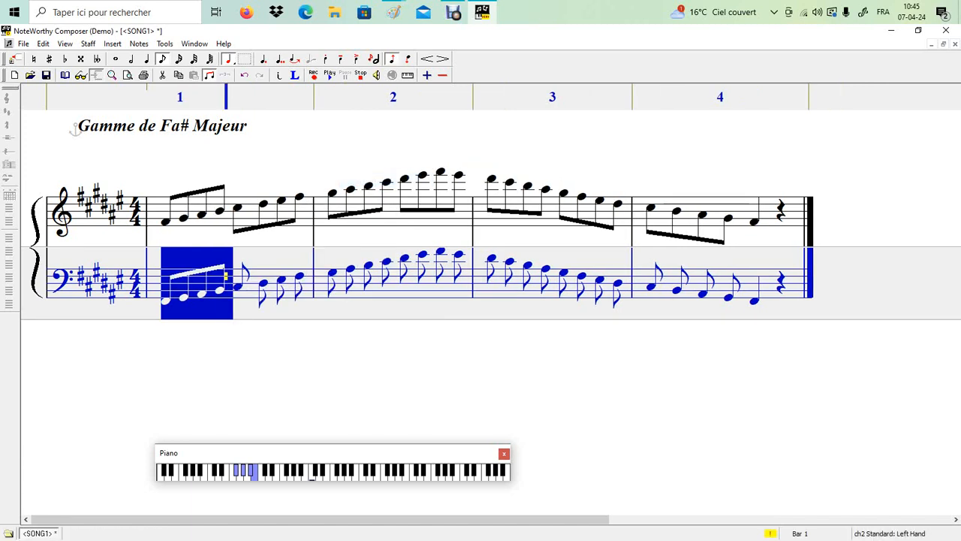
Beam the last four eighth notes of measure 1 on the bass staff.
key(Right)
key(shift+Right)
key(shift+Right)
key(shift+Right)
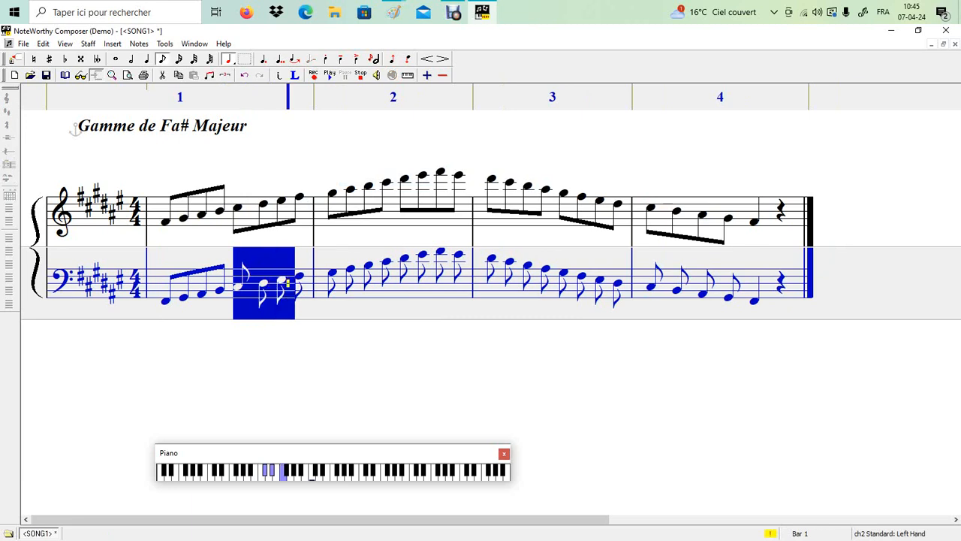
key(shift+Right)
right_click(291, 284)
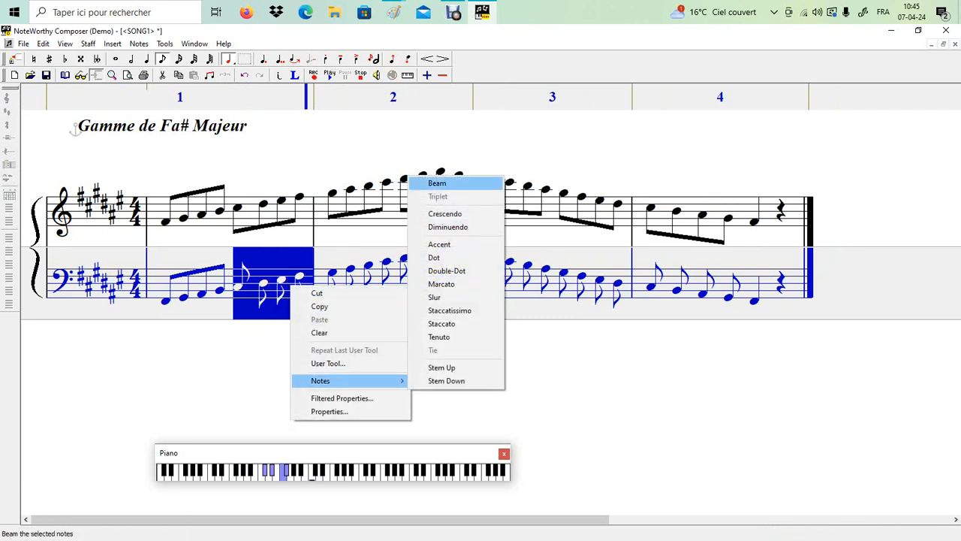
click(434, 183)
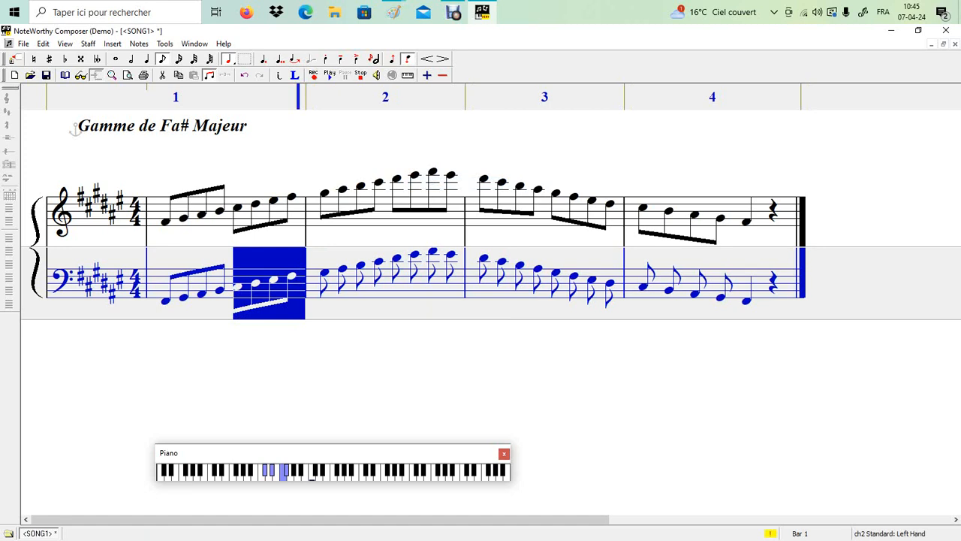
Beam the first four eighth notes of measure 2 on the bass staff.
key(Right)
key(shift+Right)
key(shift+Right)
key(shift+Right)
key(shift+Right)
key(shift+Right)
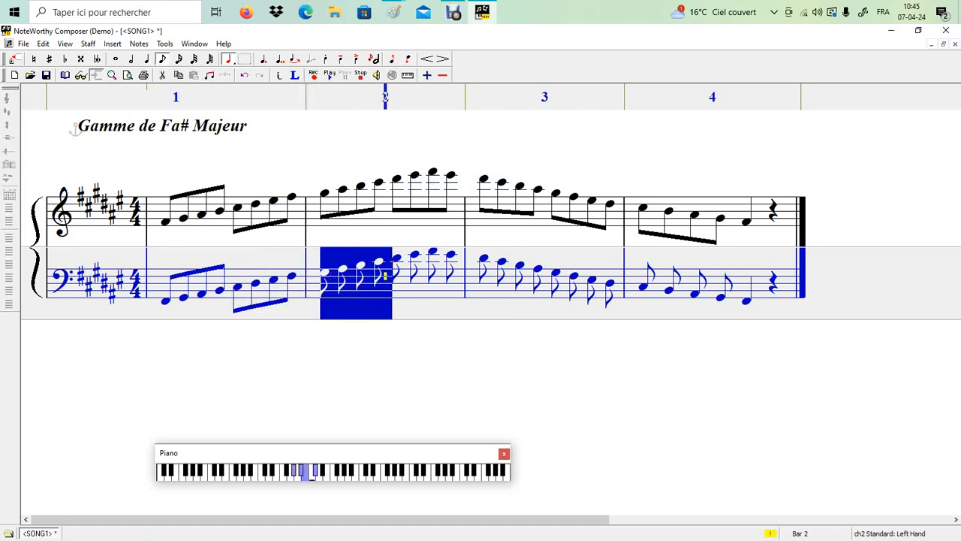
key(shift+Left)
right_click(365, 274)
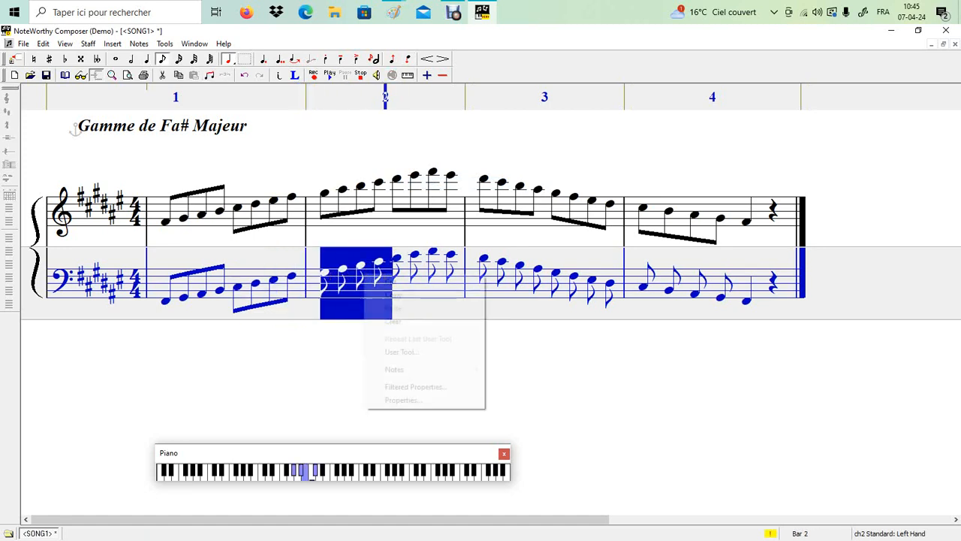
key(Down)
key(Down)
key(Right)
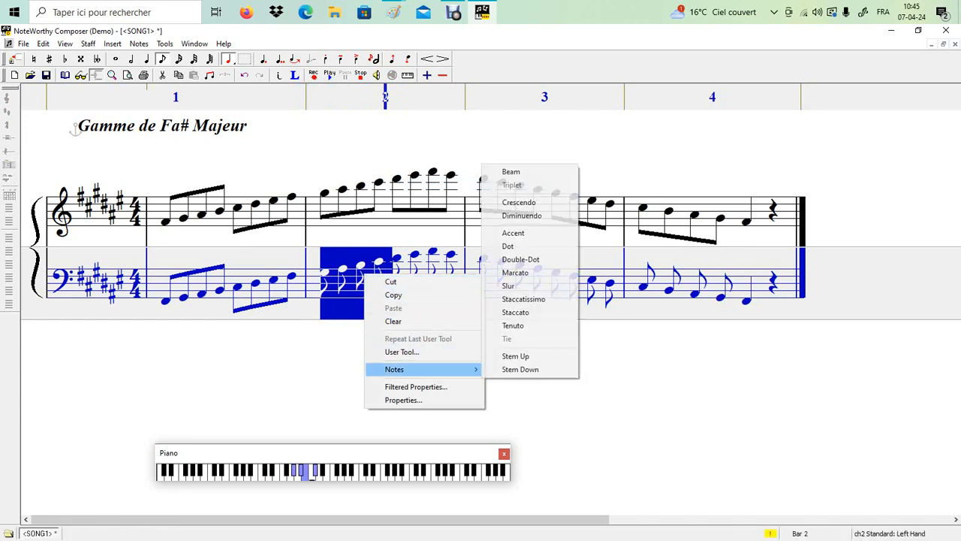
key(Return)
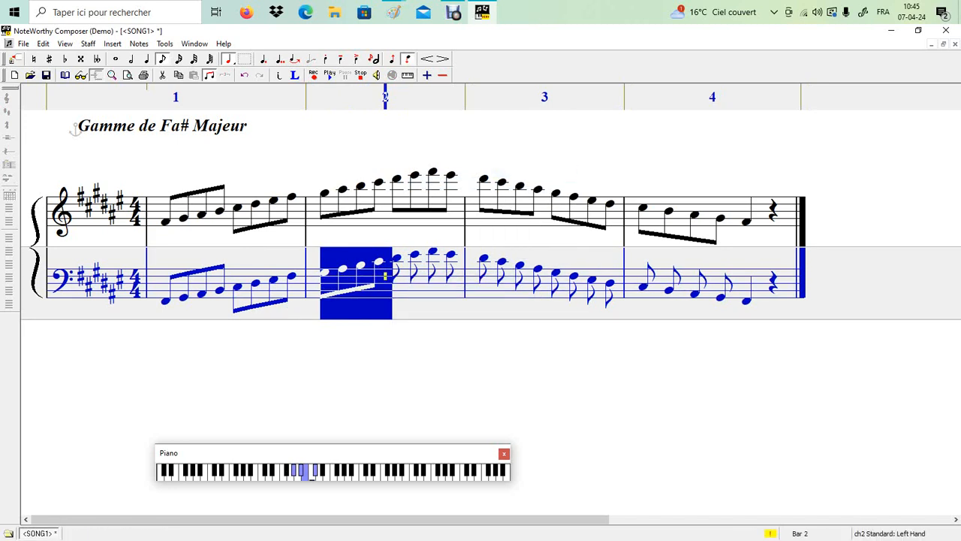
Beam the last four eighth notes of measure 2 on the bass staff.
key(Right)
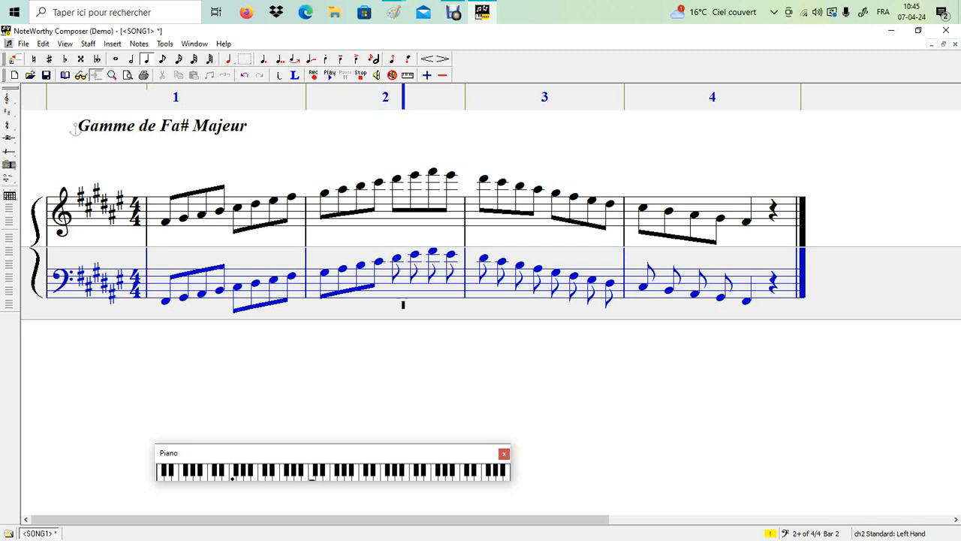
drag(459, 272, 385, 269)
right_click(412, 272)
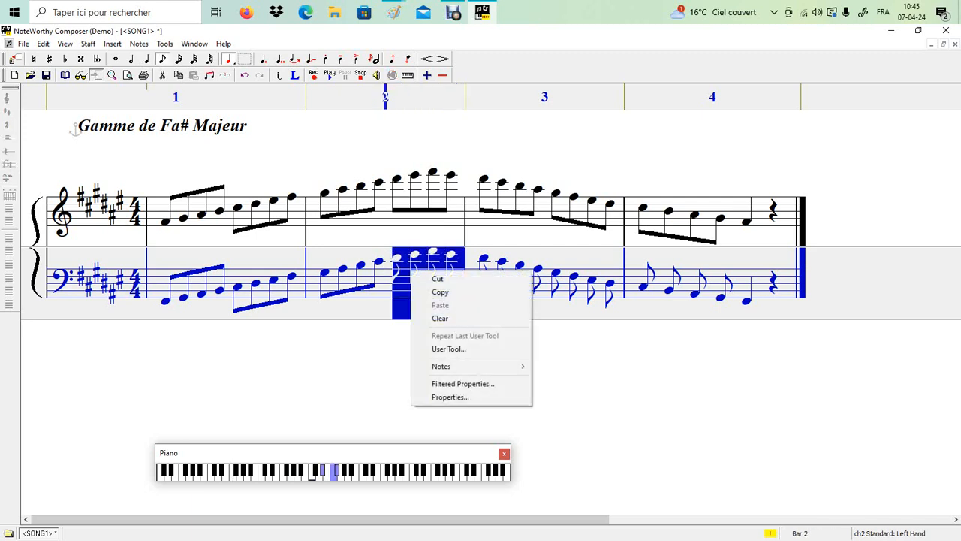
mouse_move(450, 366)
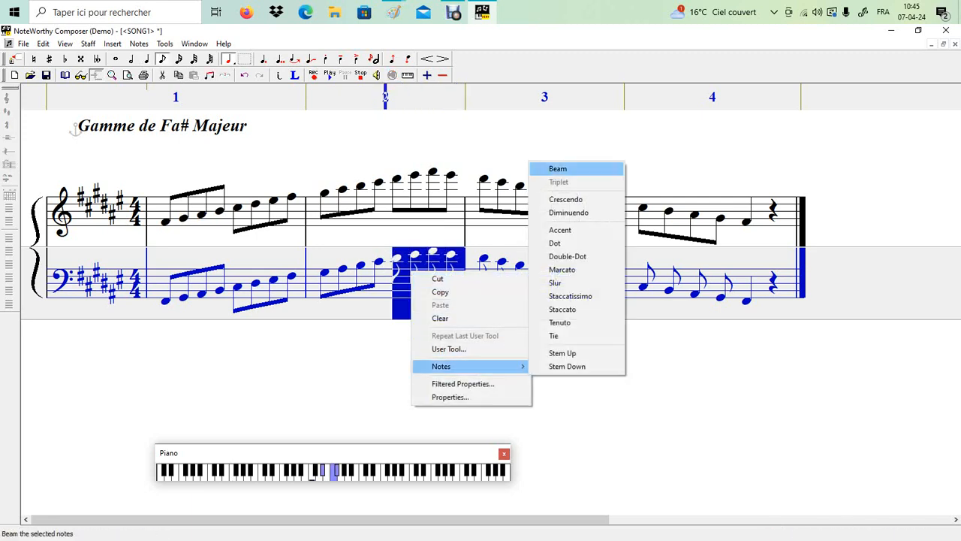
click(558, 168)
Beam the eighth notes of measure 3 on the bass staff in two groups of four.
drag(480, 272, 542, 282)
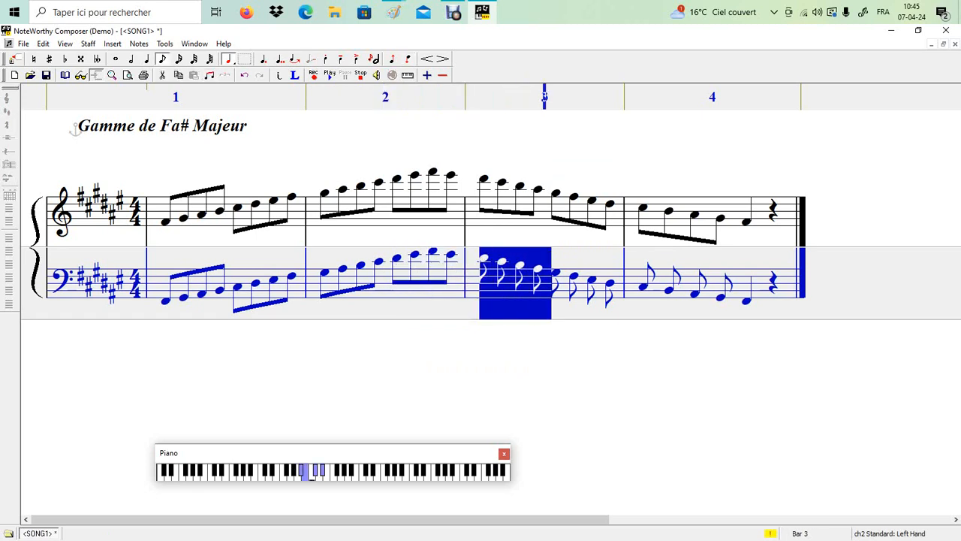
right_click(534, 285)
mouse_move(571, 379)
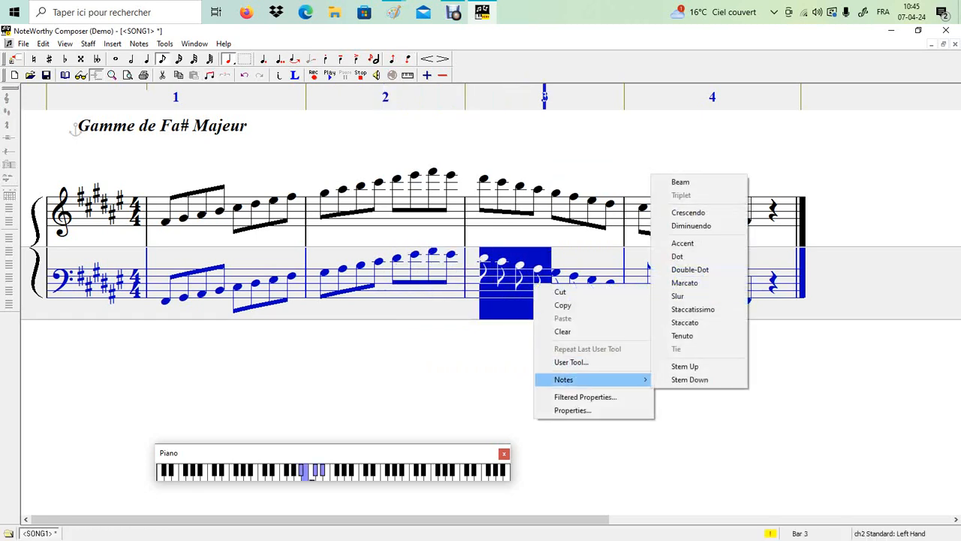
click(680, 182)
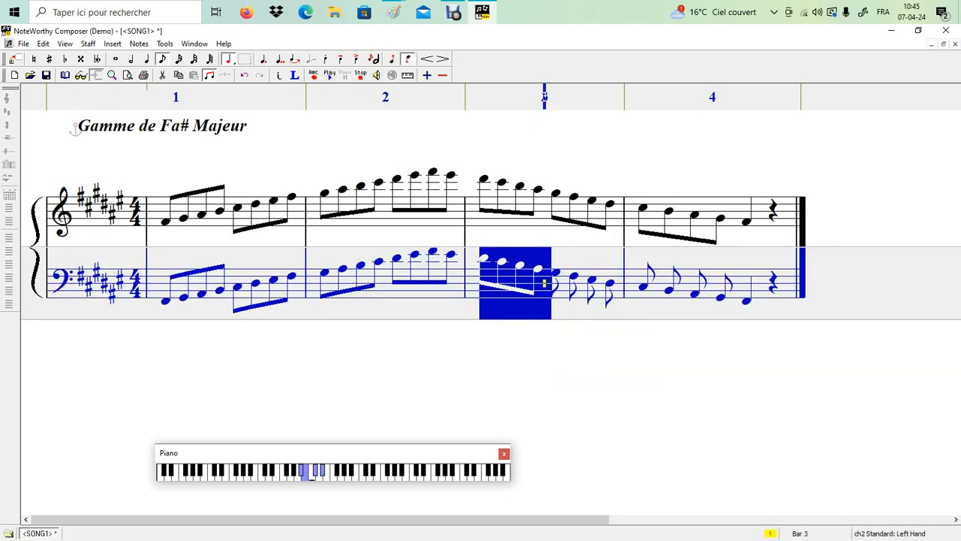
drag(619, 279, 546, 277)
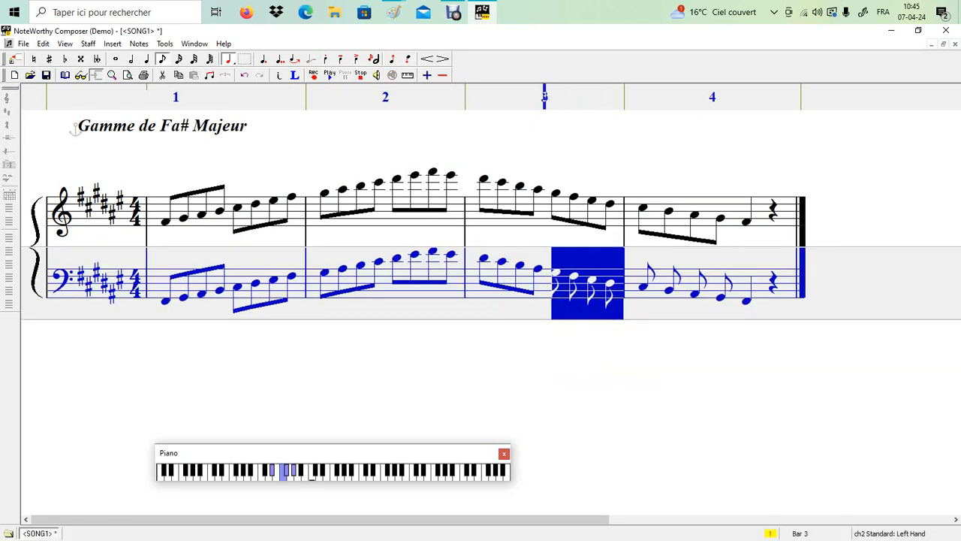
right_click(590, 284)
mouse_move(619, 380)
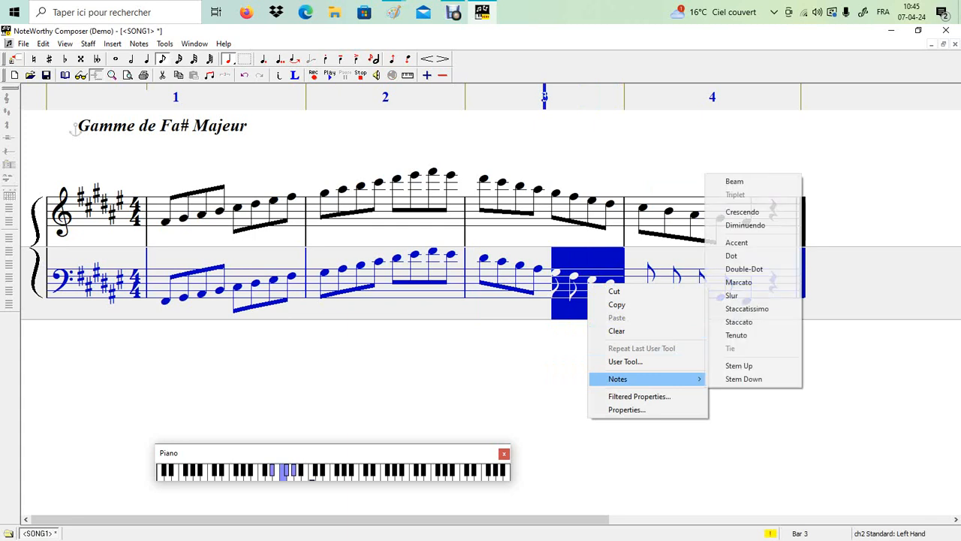
click(734, 181)
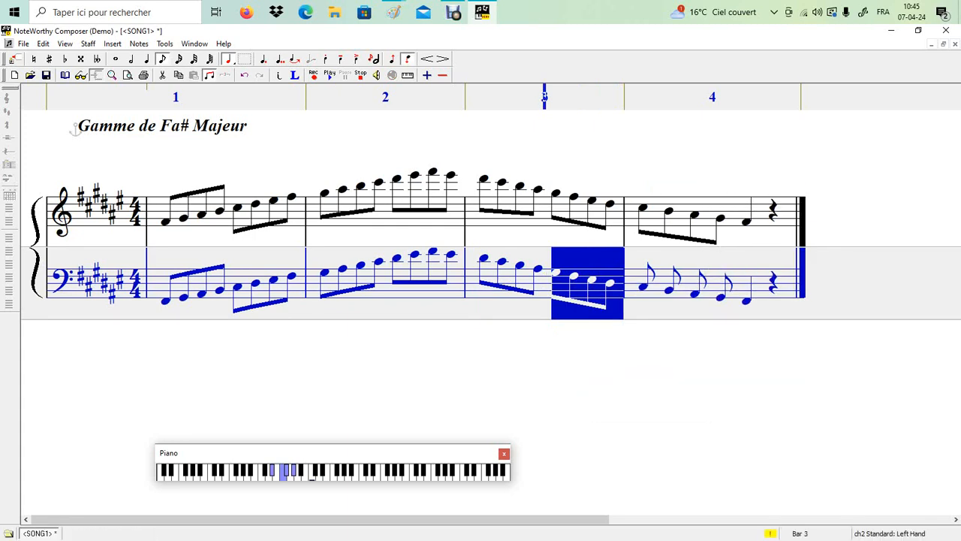
Beam the four eighth notes of measure 4 on the bass staff, leaving out the final quarter note.
drag(738, 283, 639, 283)
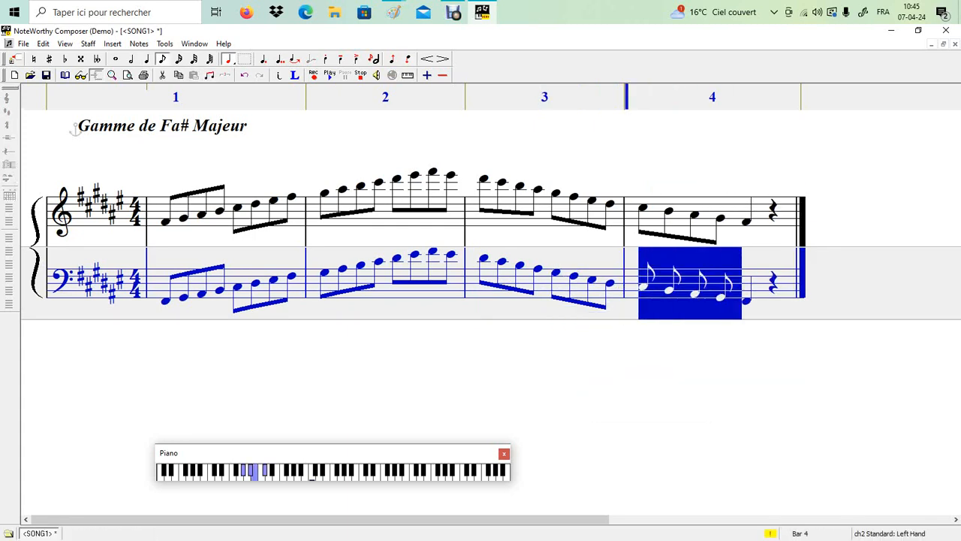
right_click(678, 285)
mouse_move(709, 378)
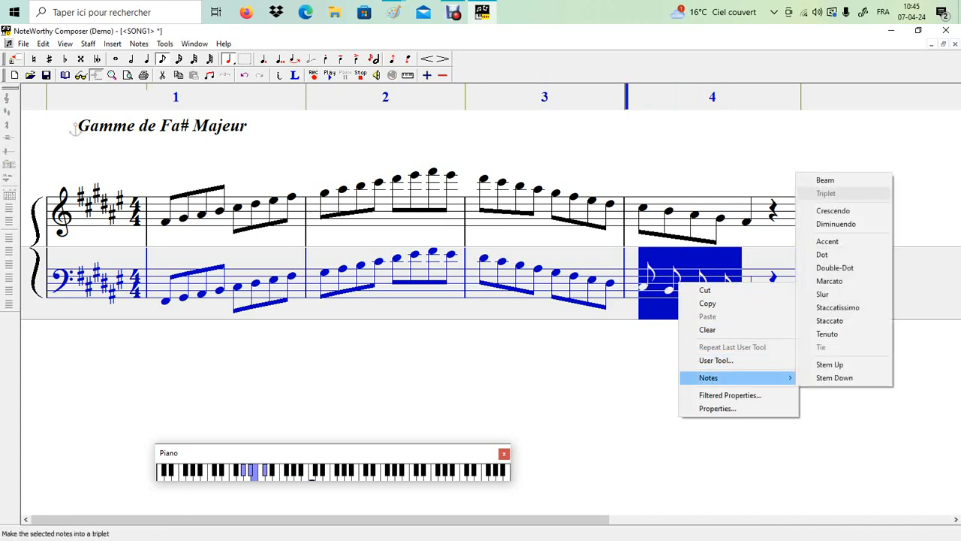
click(825, 180)
click(748, 326)
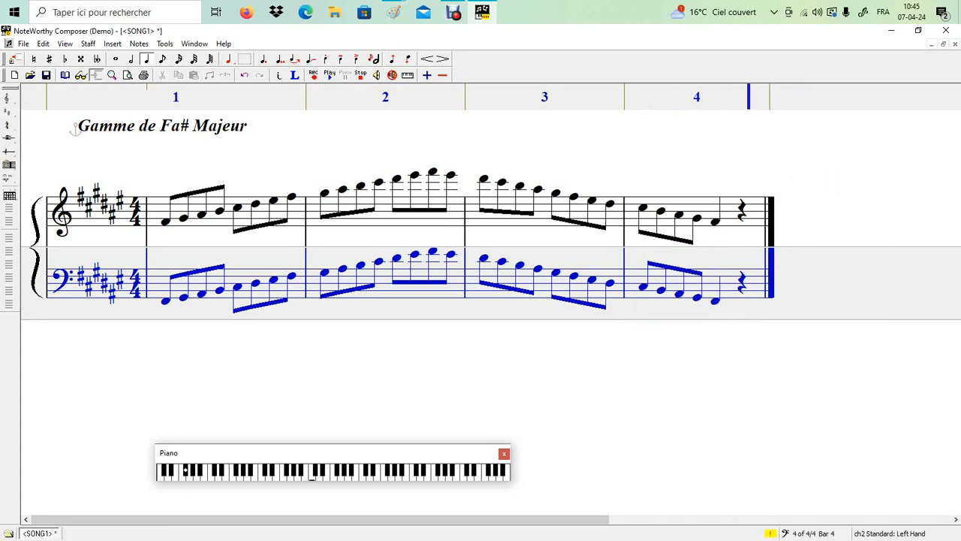
Play back the two-staff scale from the start of measure 1.
click(150, 215)
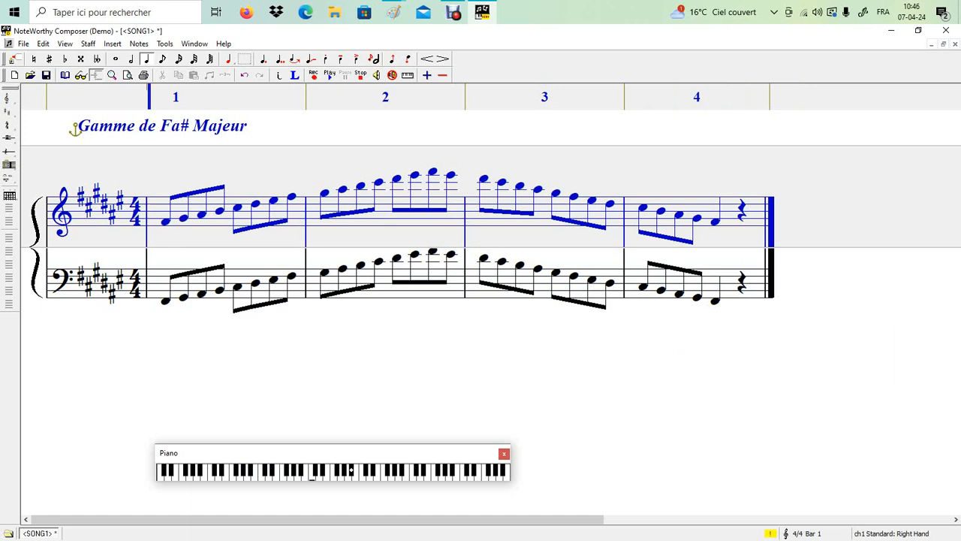
click(330, 75)
key(alt)
key(Down)
key(Down)
key(space)
Switch to Paint and review the "Gamme Fa# majeur" drawing and the "Armure clé" key signature drawing.
mouse_move(393, 14)
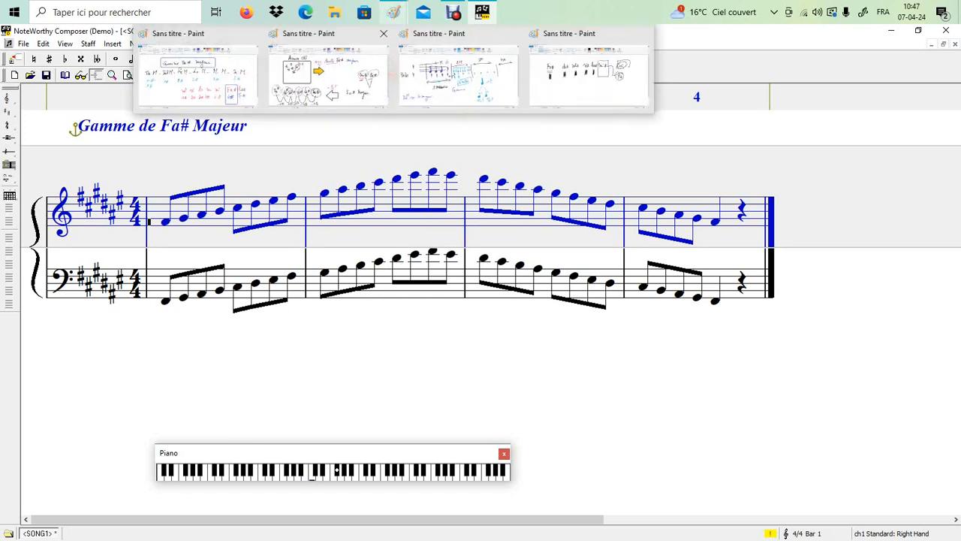
click(328, 75)
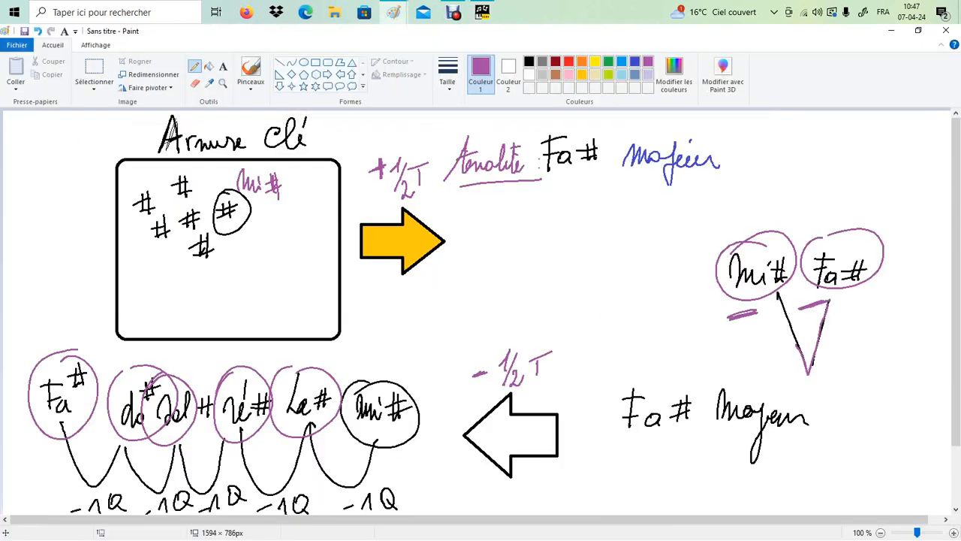
mouse_move(393, 14)
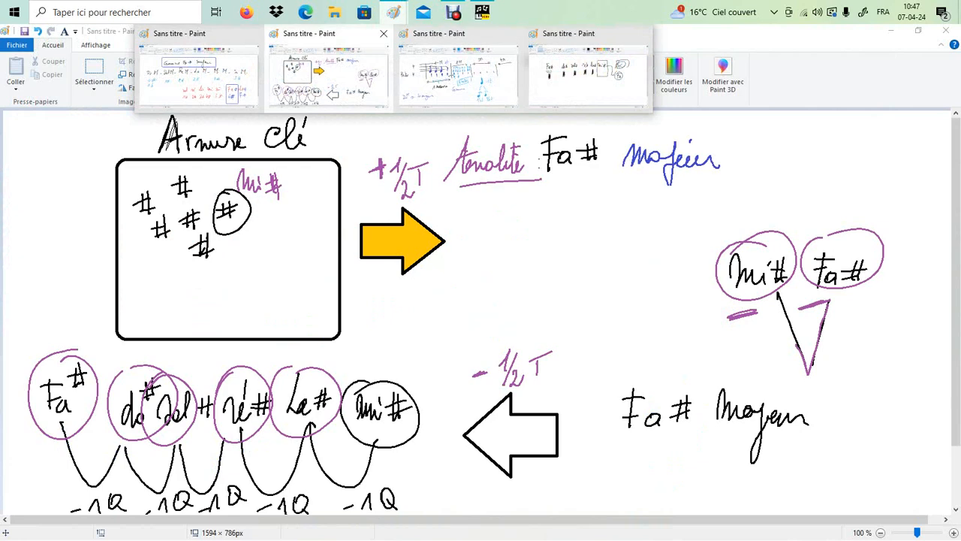
click(204, 79)
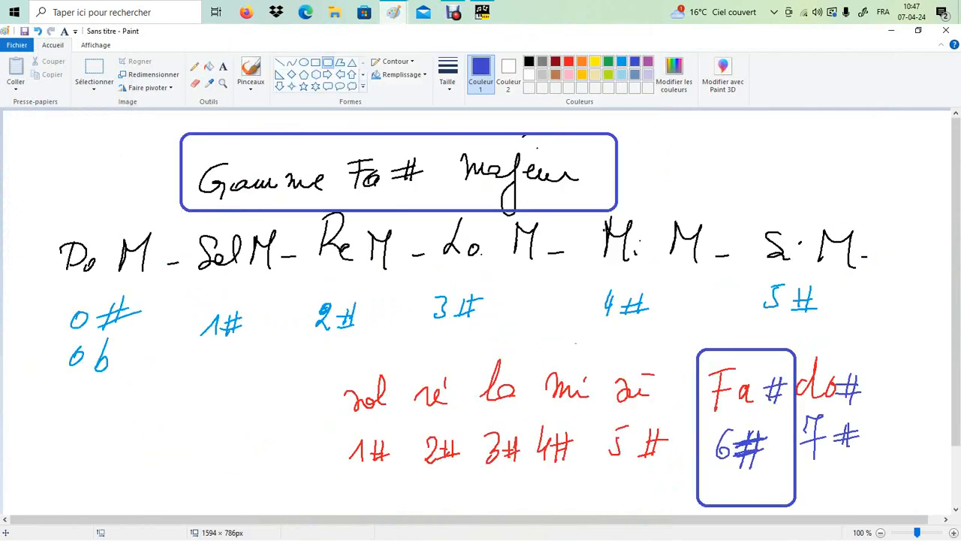
mouse_move(394, 14)
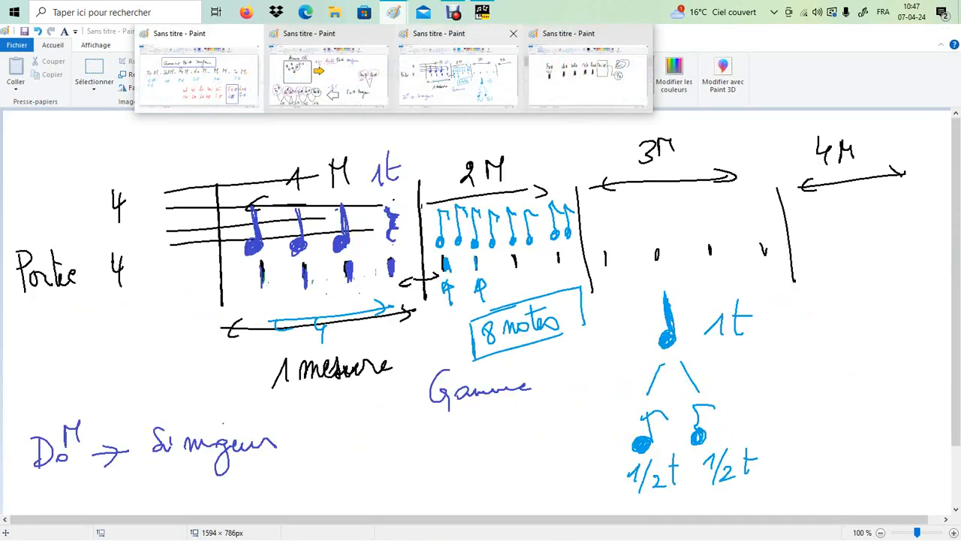
click(328, 75)
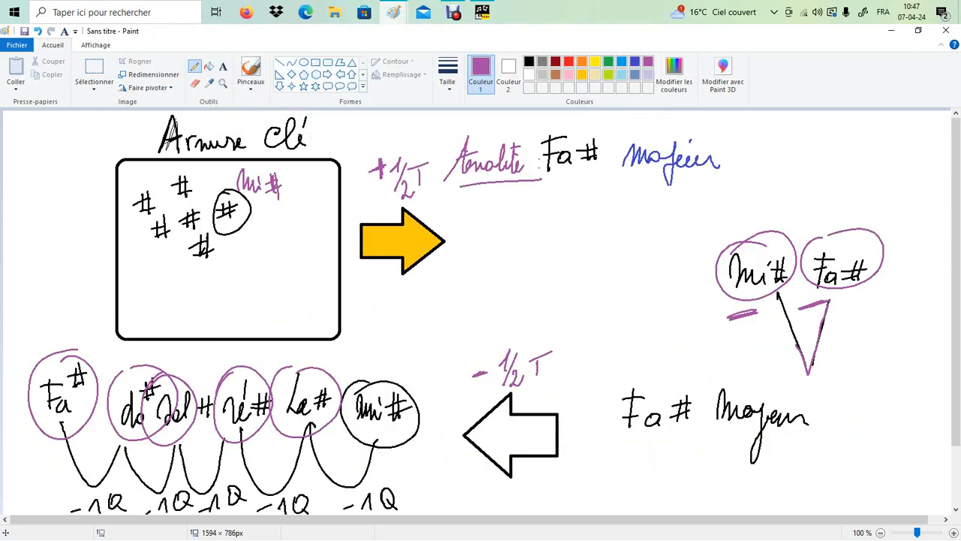
Open a second, blank Paint window and set the pencil to a thicker black line.
right_click(393, 12)
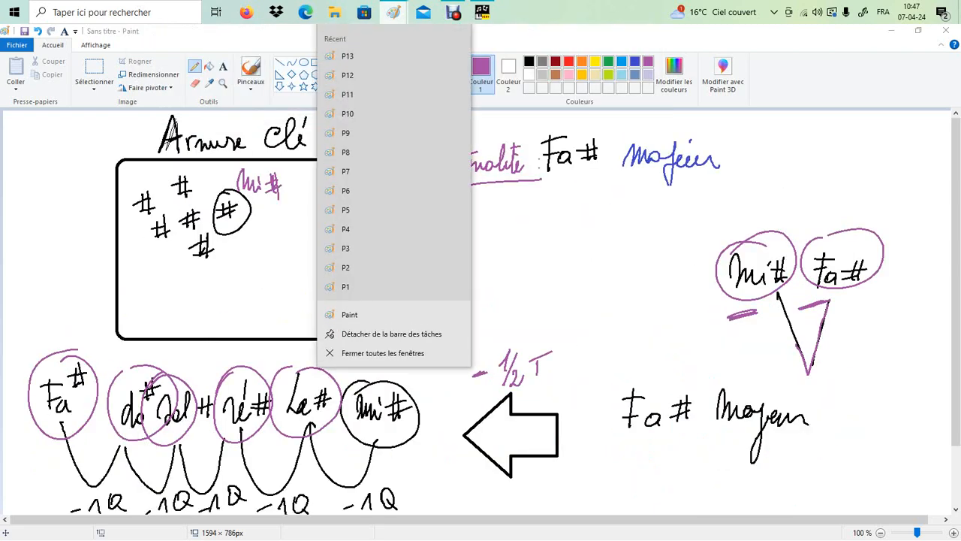
click(342, 314)
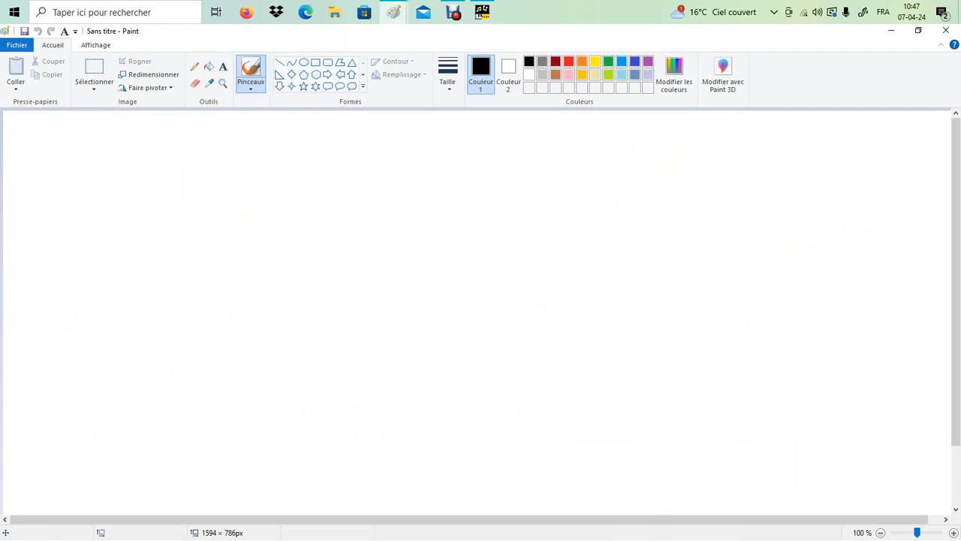
click(195, 66)
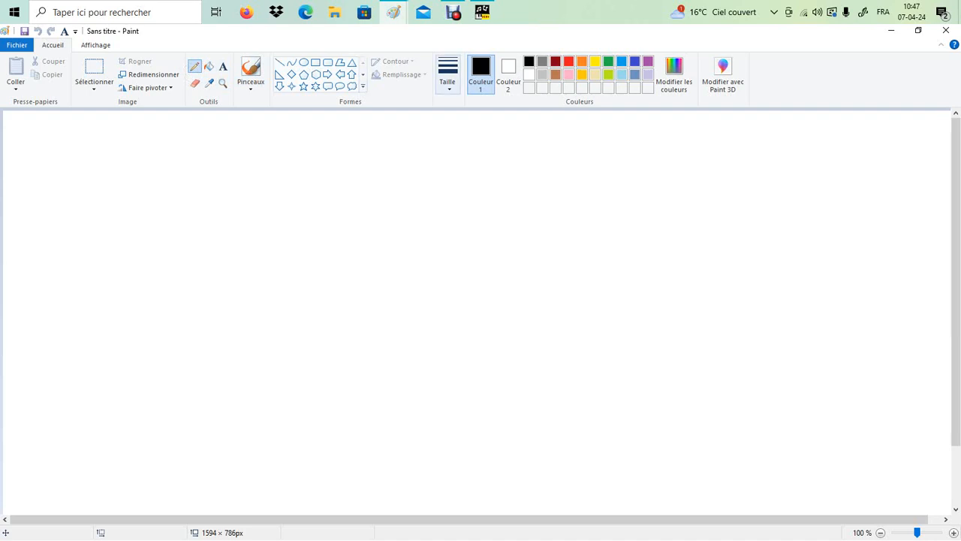
click(447, 75)
click(428, 162)
Sketch the rising major scale as dots joined by curves, labelling the intervals 1T, 1T, 1/2, 1T, 1T, 1T and 1/2T.
mouse_move(195, 357)
mouse_down()
mouse_move(247, 360)
mouse_move(237, 340)
mouse_up()
mouse_move(253, 425)
mouse_down()
mouse_move(260, 412)
mouse_move(260, 421)
mouse_up()
drag(270, 414, 259, 398)
mouse_move(237, 333)
mouse_down()
mouse_move(286, 346)
mouse_move(260, 309)
mouse_up()
drag(303, 398, 322, 362)
drag(310, 370, 329, 353)
drag(262, 305, 277, 254)
mouse_move(286, 234)
mouse_down()
mouse_move(286, 257)
mouse_move(310, 255)
mouse_move(286, 283)
mouse_move(350, 253)
mouse_up()
mouse_move(378, 346)
mouse_down()
mouse_move(384, 318)
mouse_move(396, 313)
mouse_up()
drag(383, 318, 398, 305)
mouse_move(346, 250)
mouse_down()
mouse_move(393, 279)
mouse_move(392, 218)
mouse_move(424, 189)
mouse_up()
drag(473, 280, 492, 262)
drag(477, 266, 497, 253)
mouse_move(426, 190)
mouse_down()
mouse_move(407, 137)
mouse_move(449, 166)
mouse_move(443, 144)
mouse_up()
mouse_move(452, 130)
mouse_down()
mouse_move(452, 153)
mouse_move(473, 150)
mouse_up()
mouse_move(482, 130)
mouse_down()
mouse_move(483, 143)
mouse_move(486, 125)
mouse_up()
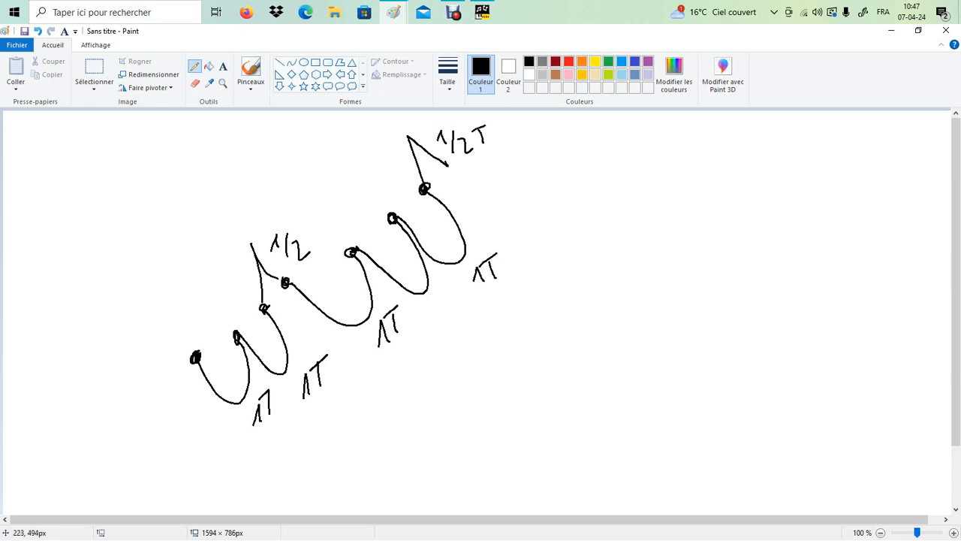
Draw a black arrow rising alongside the dots and a blue arrow descending parallel to it.
mouse_move(125, 377)
mouse_down()
mouse_move(417, 150)
mouse_move(399, 175)
mouse_move(334, 190)
mouse_move(130, 335)
mouse_up()
click(634, 61)
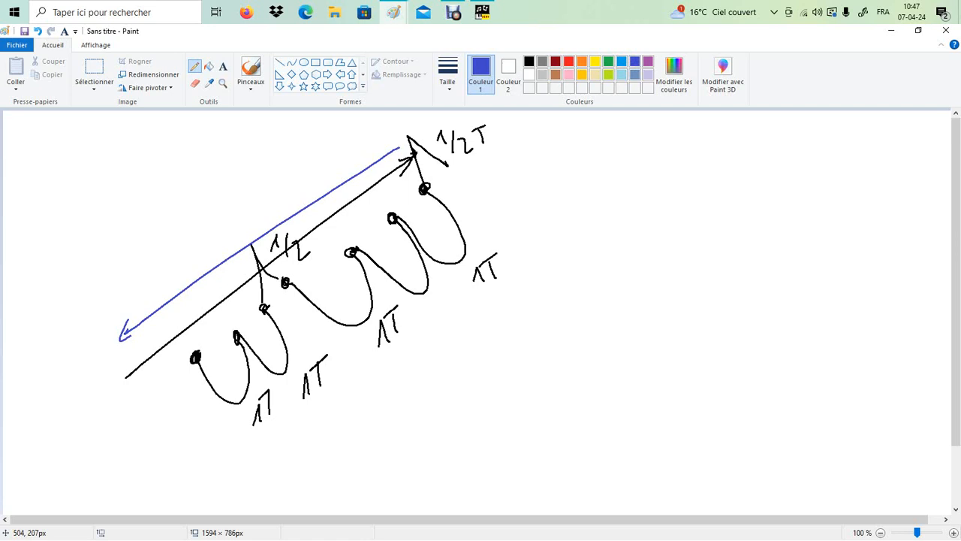
Switch to NoteWorthy Composer and highlight treble notes 1–2 and 2–3 of measure 1 to examine their intervals on the piano keyboard.
click(482, 12)
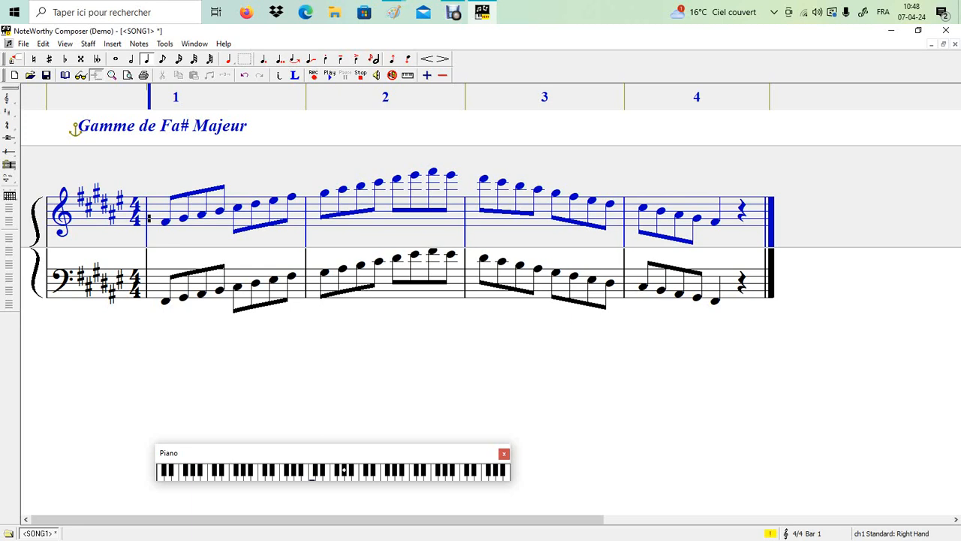
key(shift+Right)
key(shift+Right)
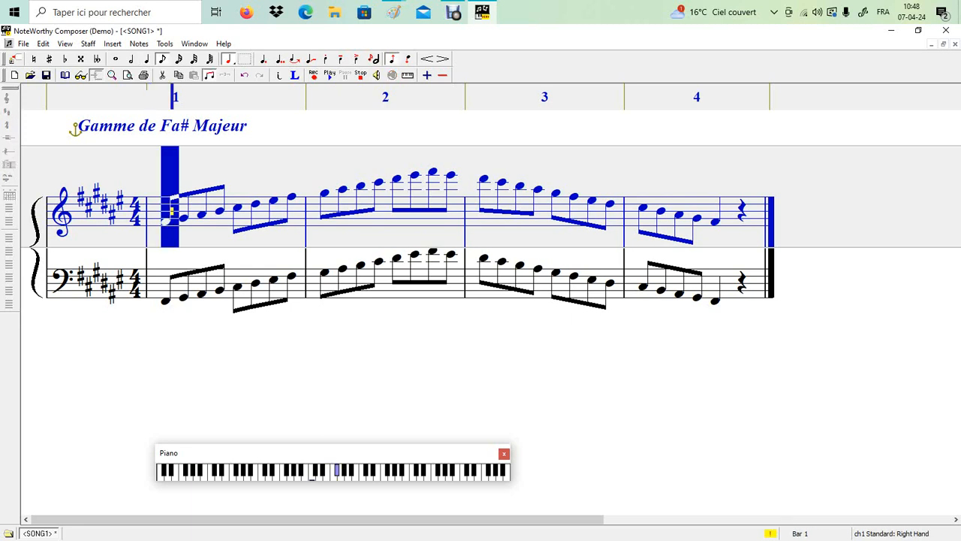
key(Right)
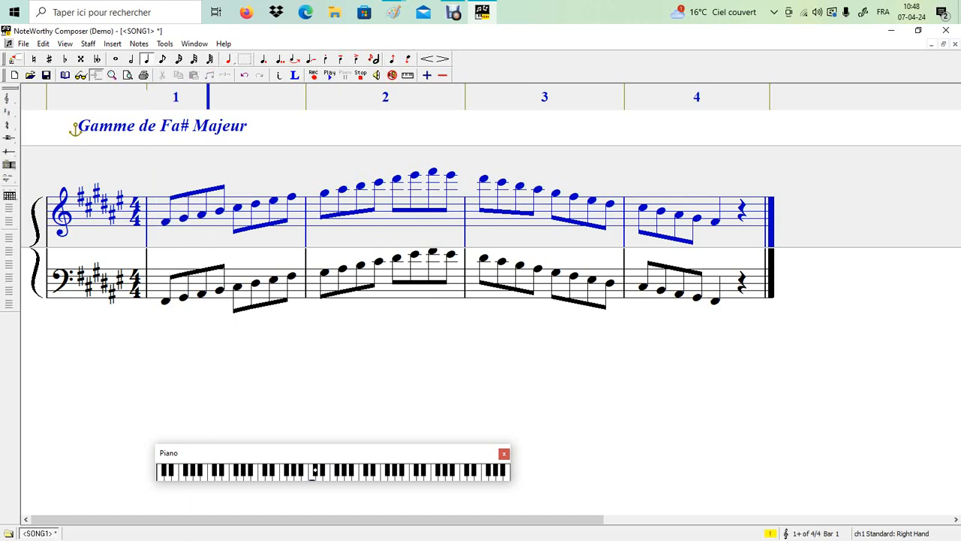
key(Left)
key(shift+Right)
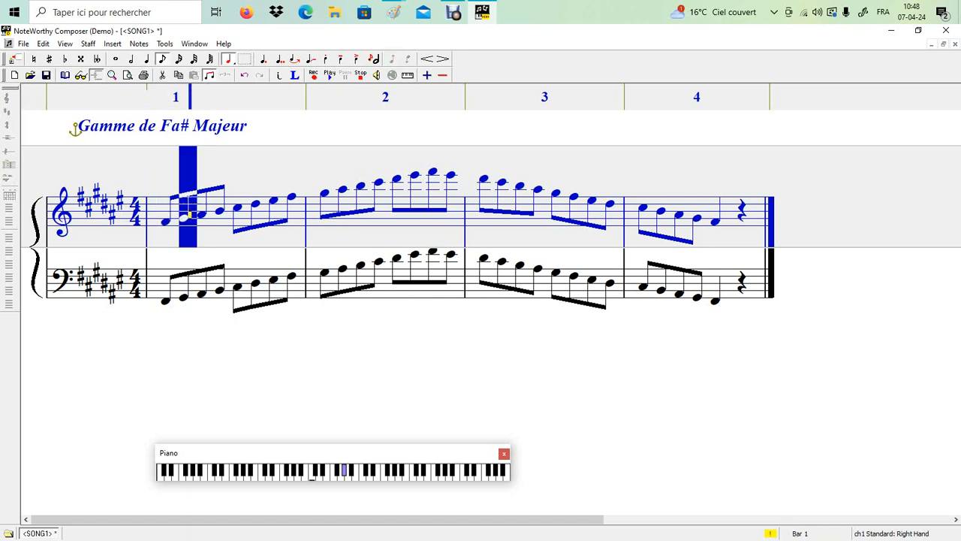
key(shift+Right)
key(Right)
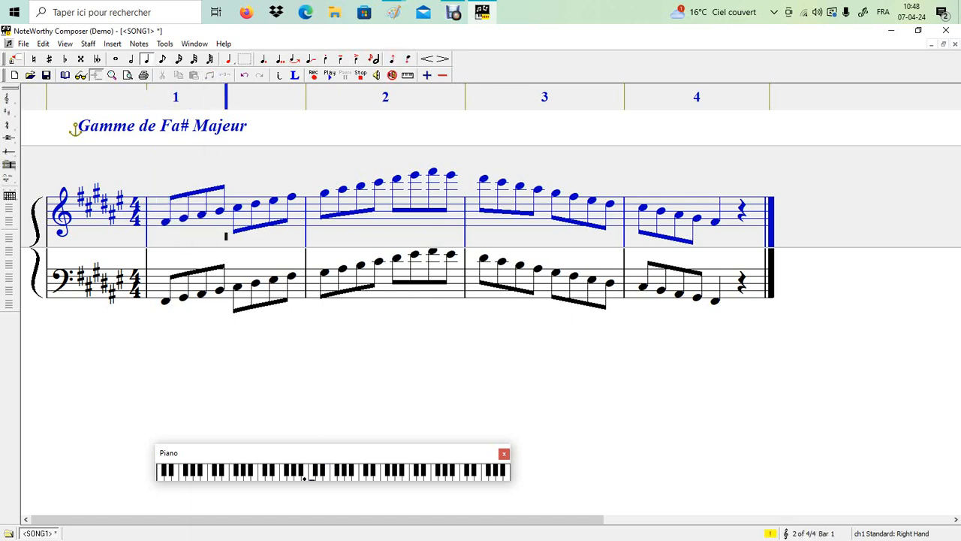
Highlight treble notes 3–4 and 4–5 of measure 1 to compare the half tone and the whole tone.
key(Left)
key(Left)
key(shift+Right)
key(shift+Right)
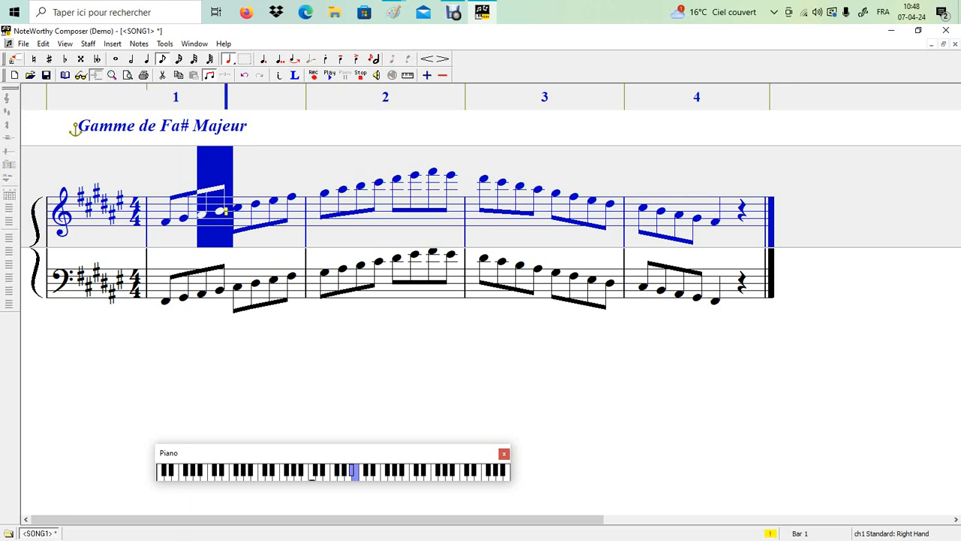
click(225, 212)
key(Left)
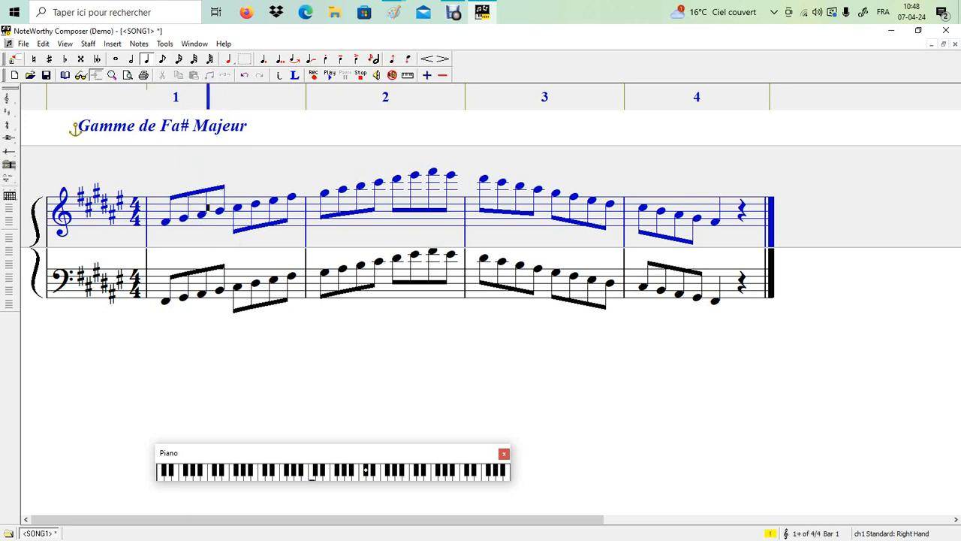
key(shift+Right)
key(shift+Right)
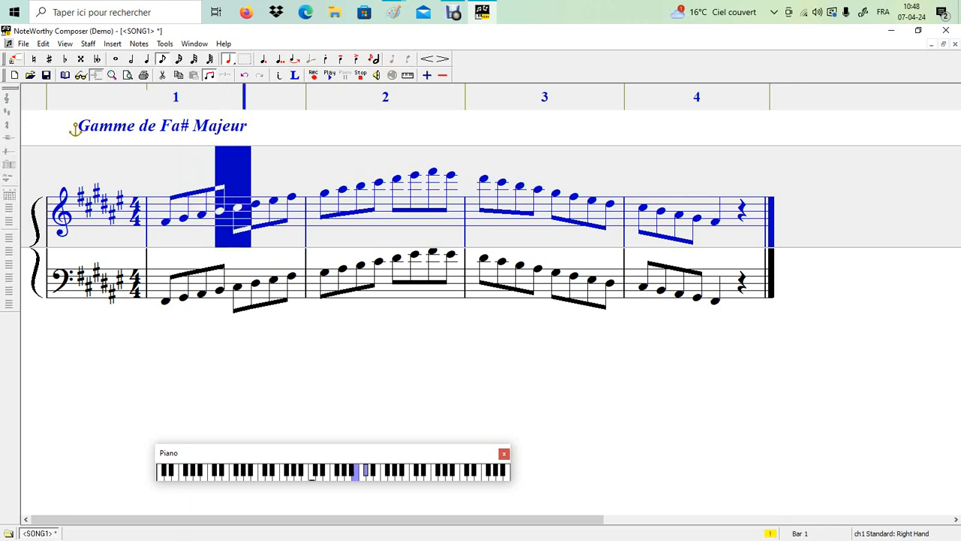
Highlight treble notes 5–6 and 6–7 of measure 1 to examine their intervals.
click(309, 225)
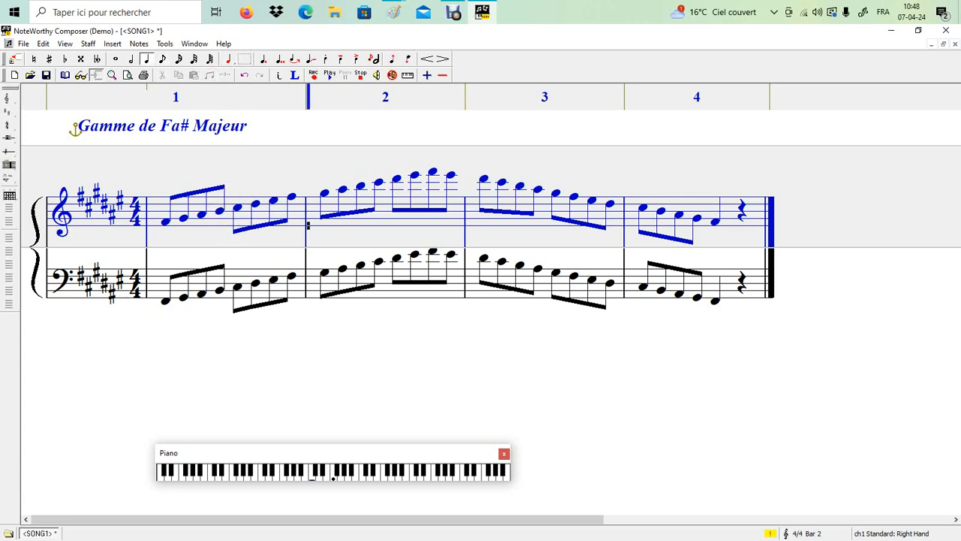
key(Left)
key(Left)
key(Left)
key(Left)
key(shift+Right)
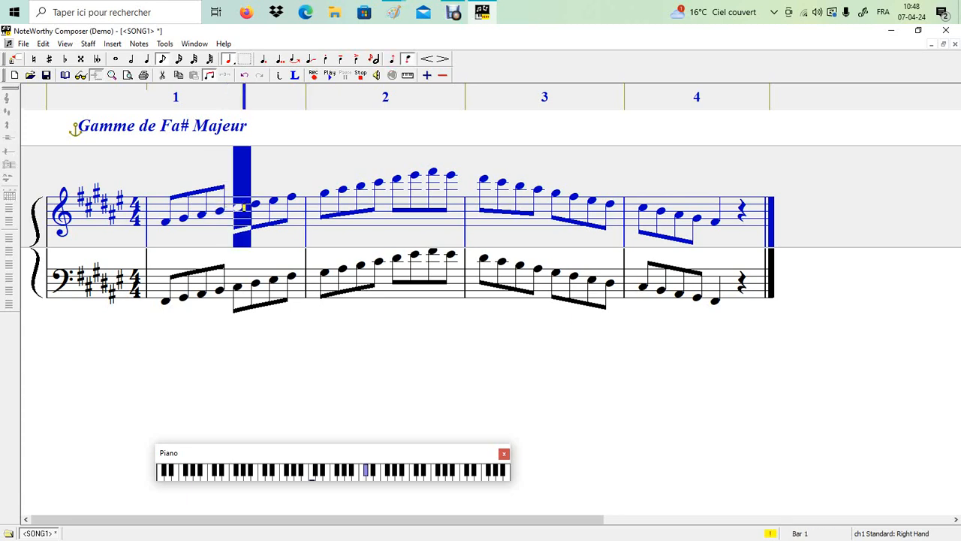
key(shift+Right)
click(298, 229)
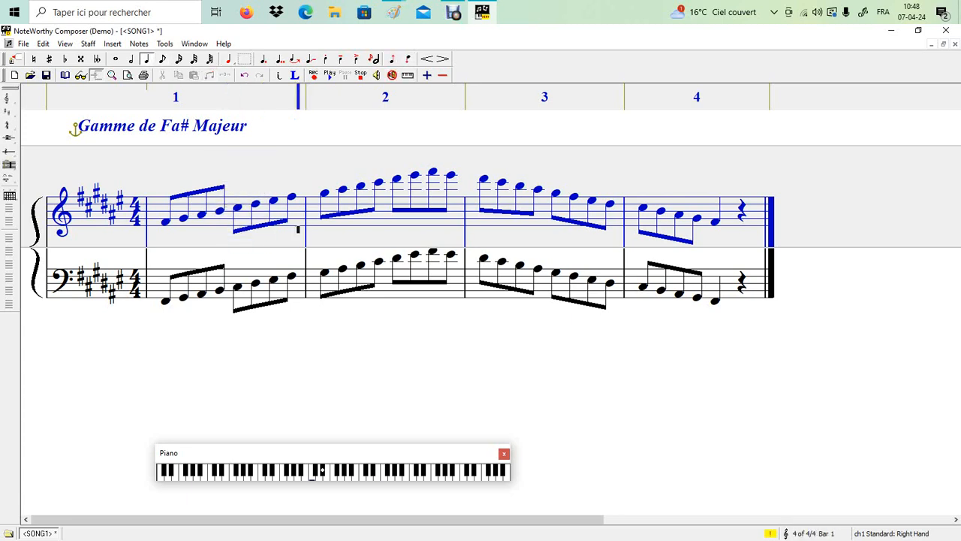
key(Left)
key(Left)
key(Left)
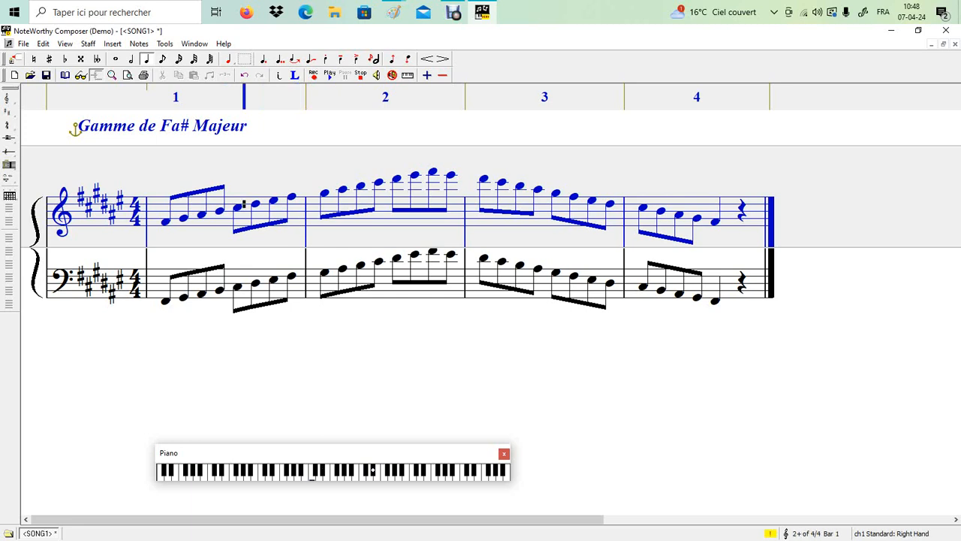
key(shift+Right)
key(shift+Right)
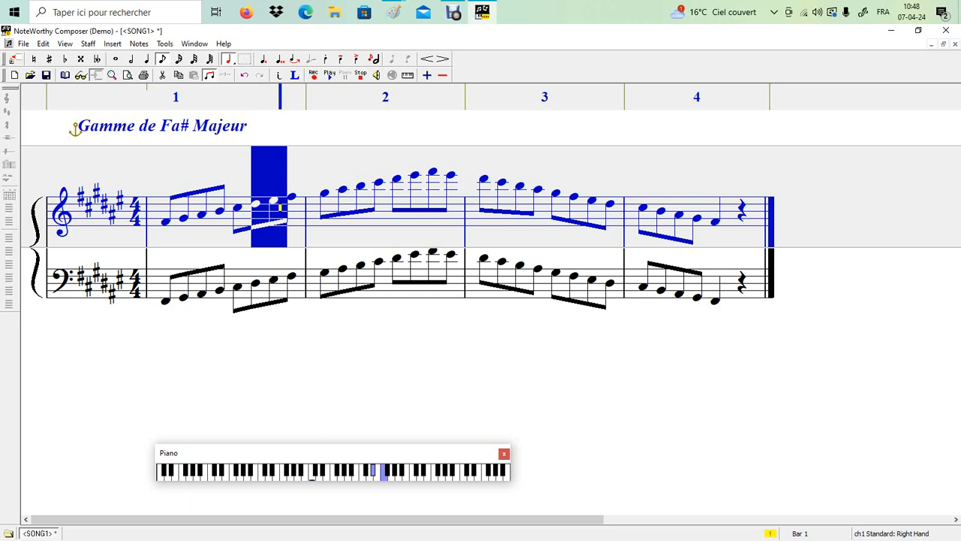
Highlight the last two treble notes of measure 1, and the pair spanning the bar line into measure 2, to examine their intervals.
click(331, 233)
click(262, 211)
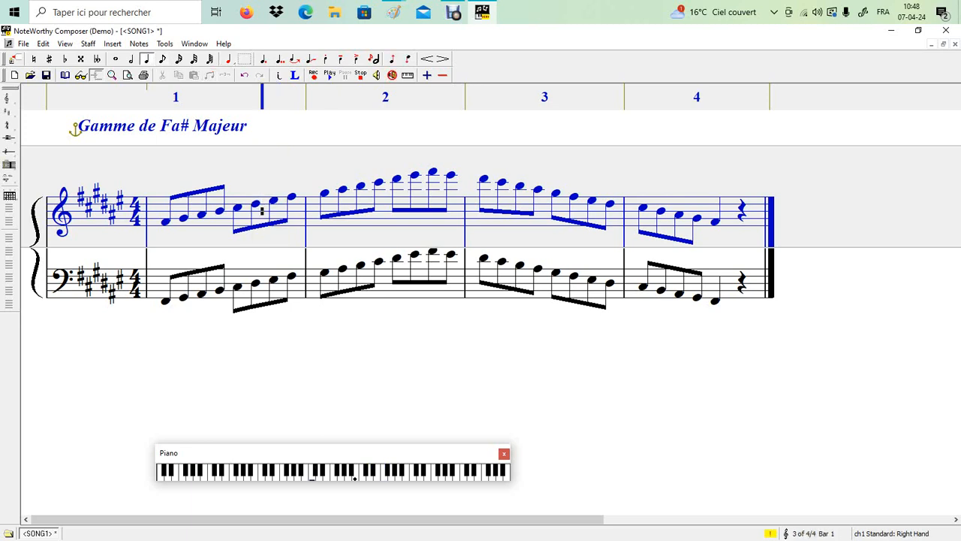
key(shift+Right)
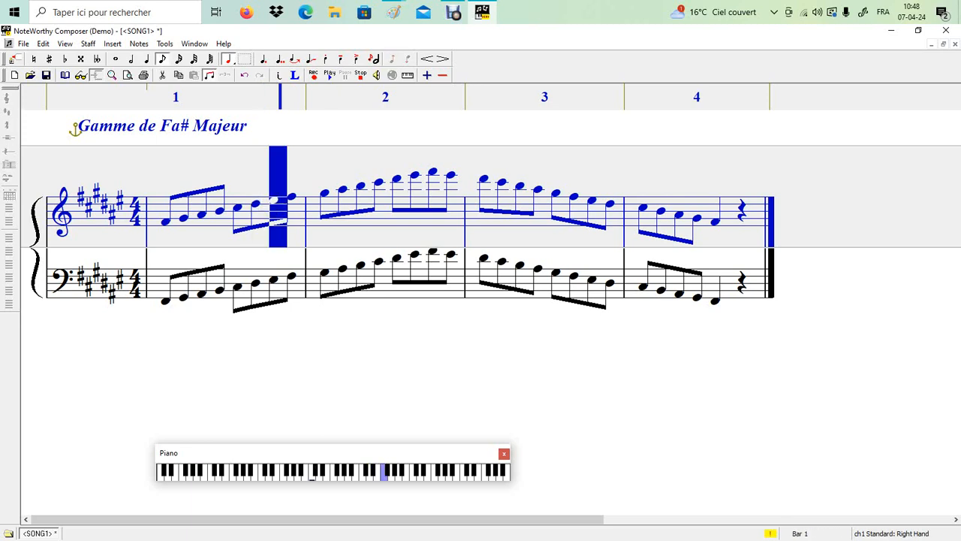
key(shift+Right)
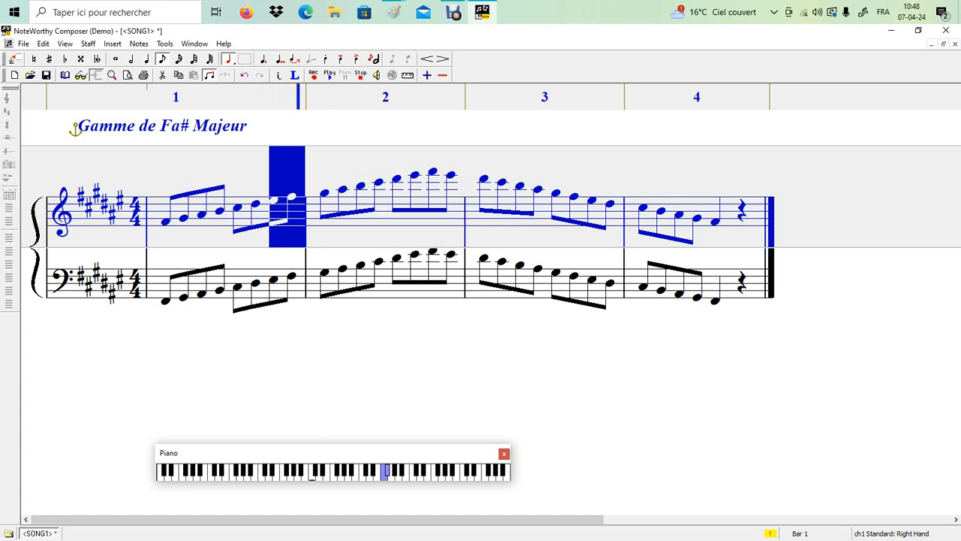
key(Right)
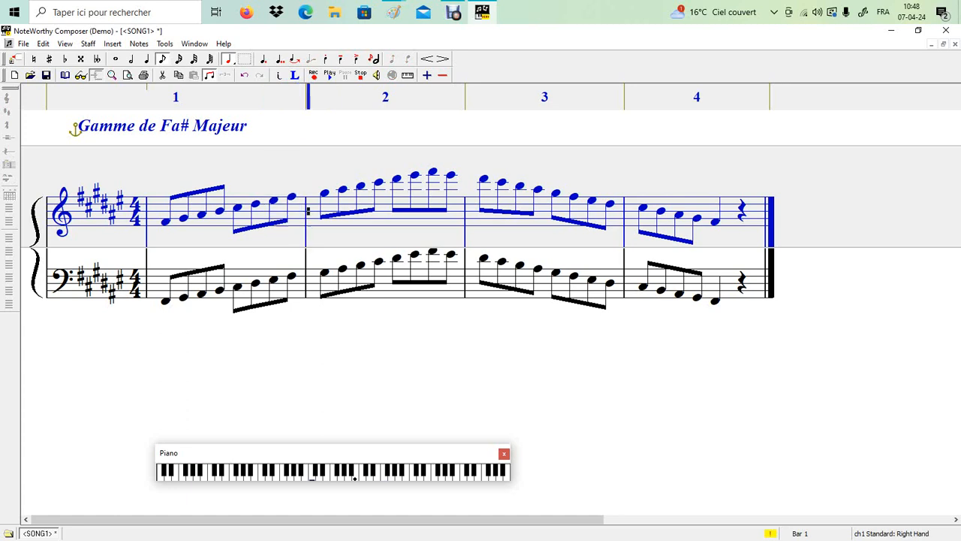
key(Left)
key(Left)
key(shift+Right)
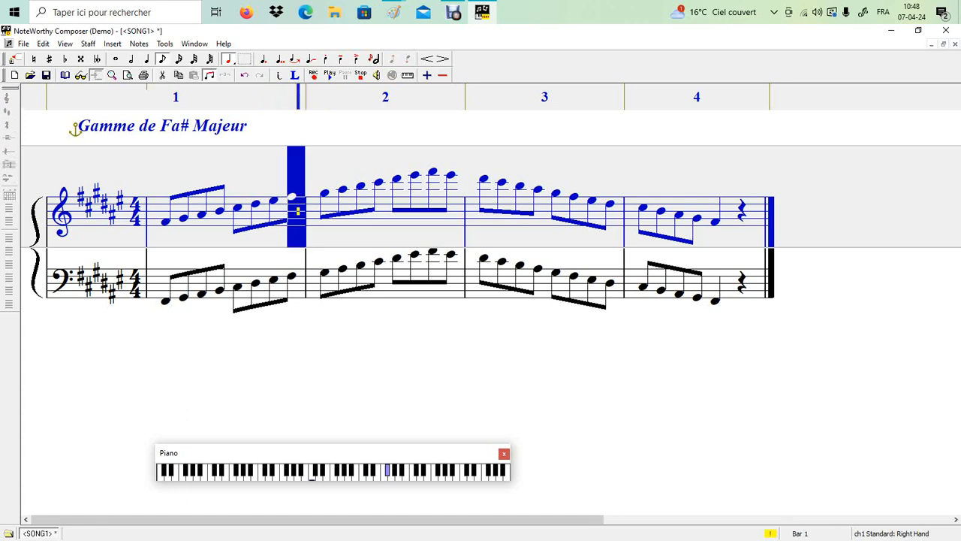
key(shift+Right)
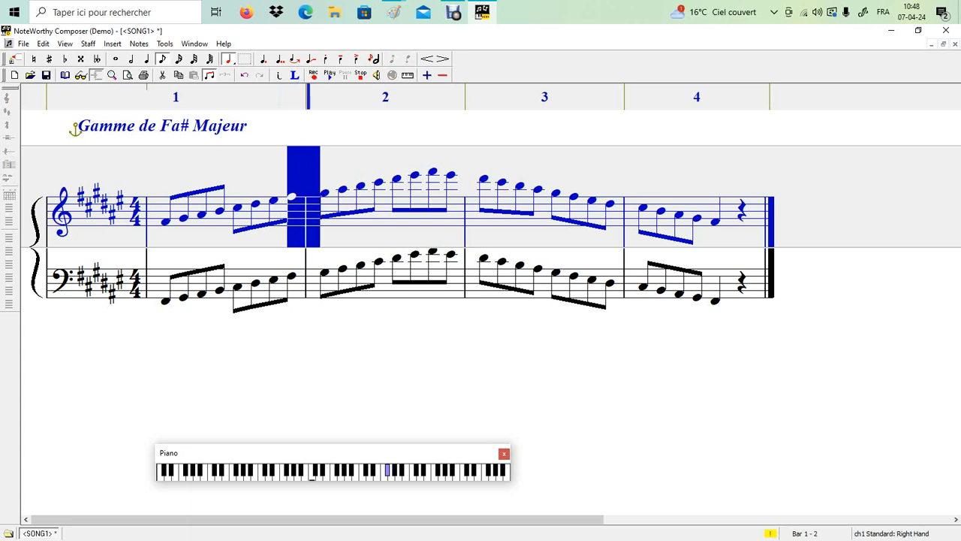
key(shift+Right)
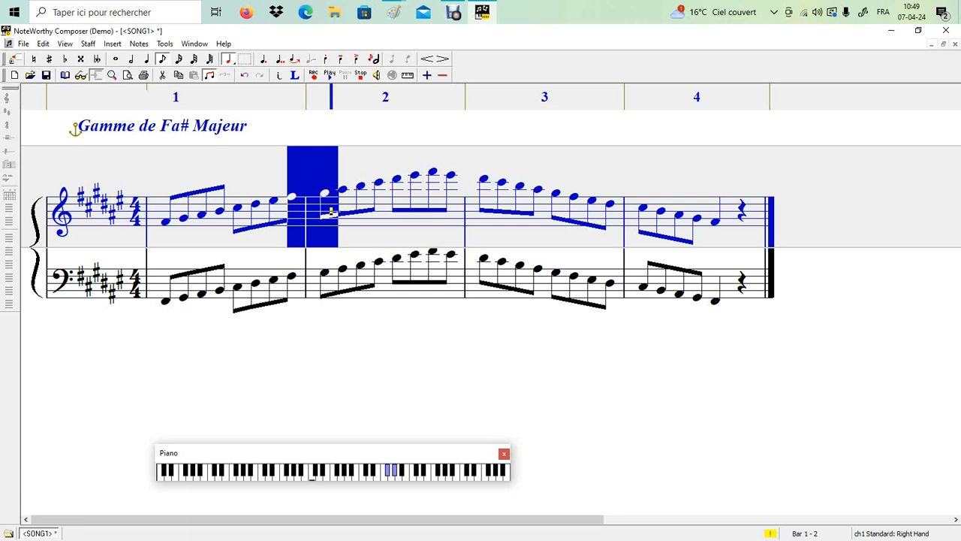
Extend a selection backwards from the last treble note of measure 1 through the octave, and reselect only the measure's last two notes.
key(Left)
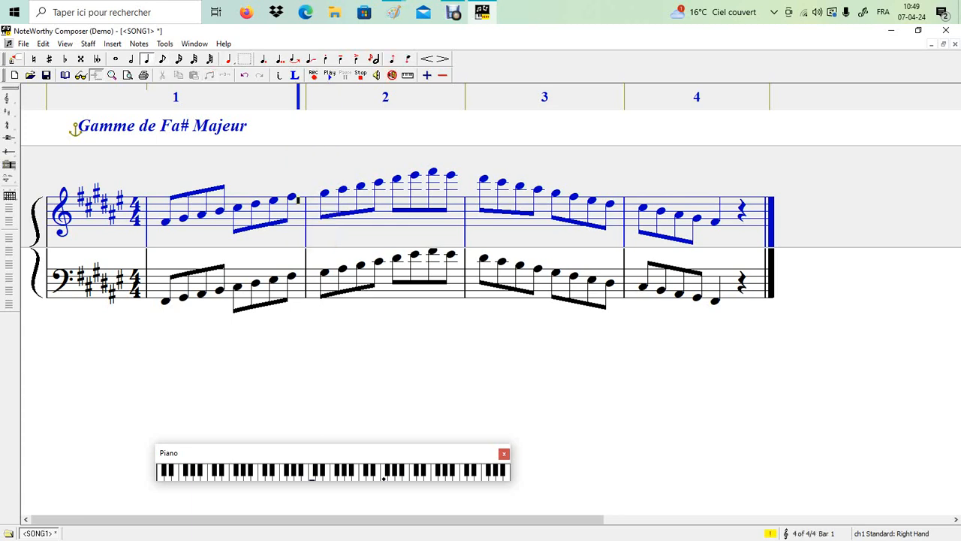
key(shift+Left)
key(shift+Left)
key(shift+Left)
key(shift+Left)
key(shift+Left)
key(shift+Left)
key(shift+Left)
key(shift+Left)
key(Right)
key(shift+Left)
key(shift+Left)
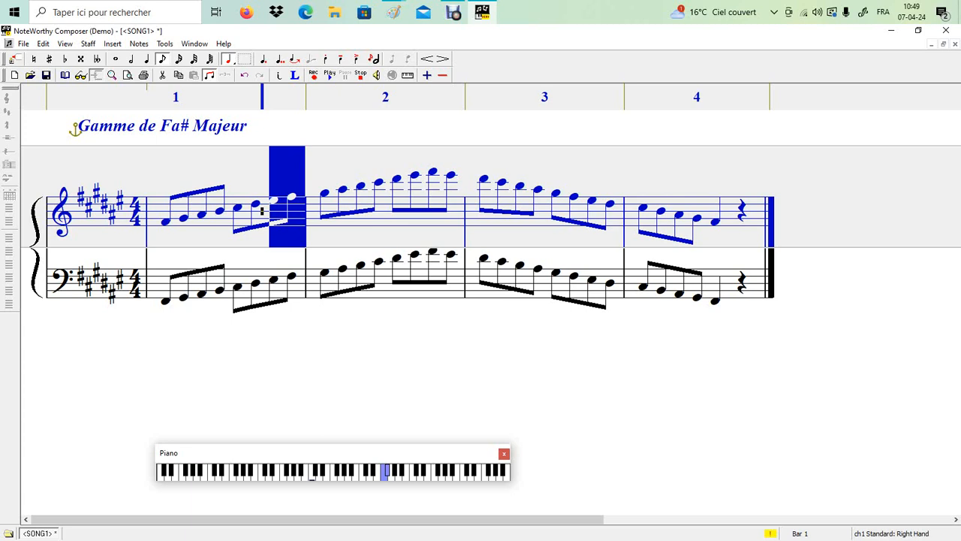
Highlight the treble notes around the bar line between measures 1 and 2, and the first two notes of measure 2.
click(349, 229)
drag(278, 204, 331, 201)
click(385, 217)
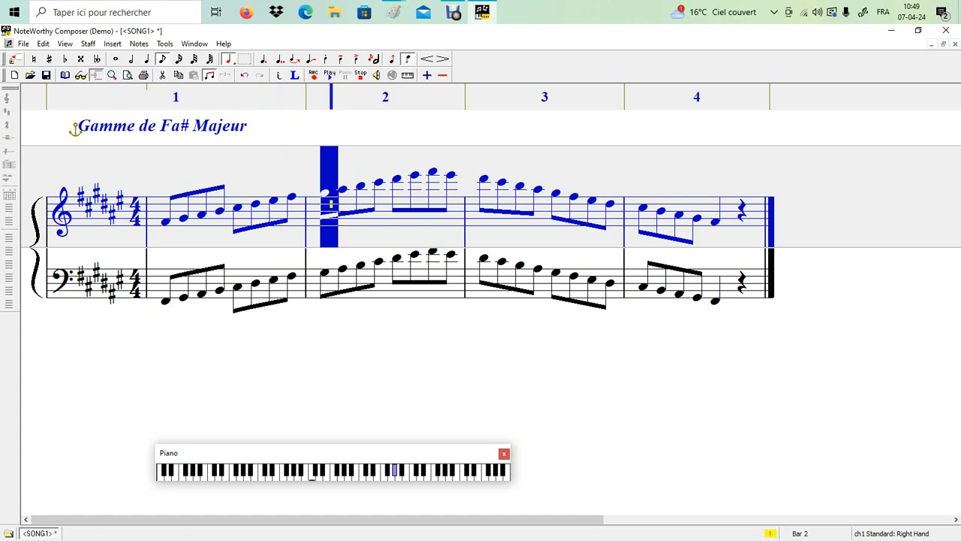
key(shift+Right)
key(shift+Left)
drag(350, 195, 308, 196)
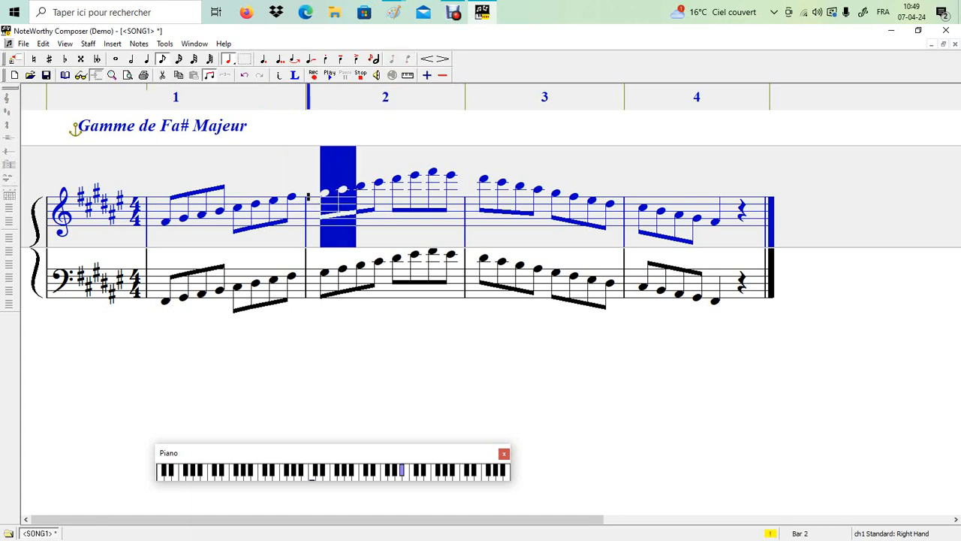
Highlight successive pairs of treble notes from the second to the last note of measure 2 to examine the intervals, and clear the selection.
click(385, 211)
drag(379, 197, 331, 196)
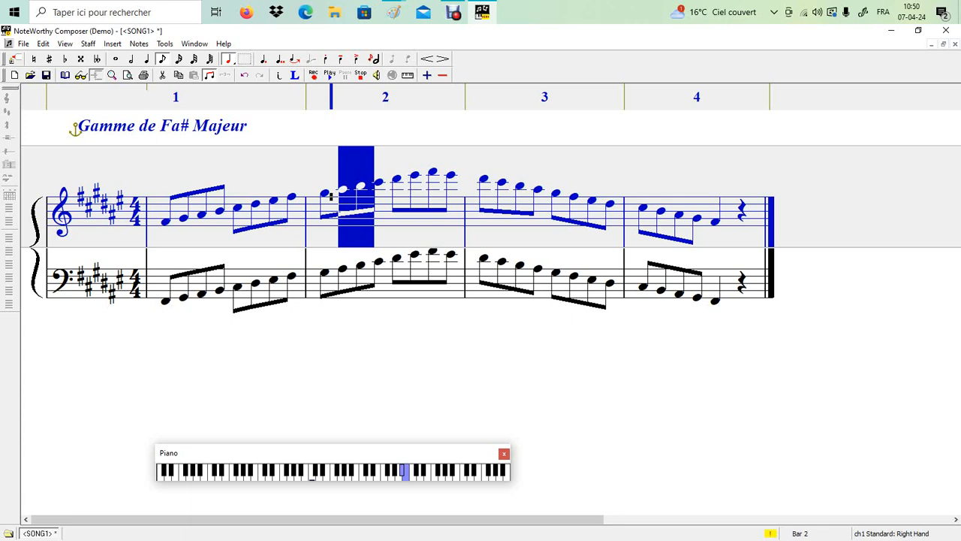
drag(385, 193, 348, 193)
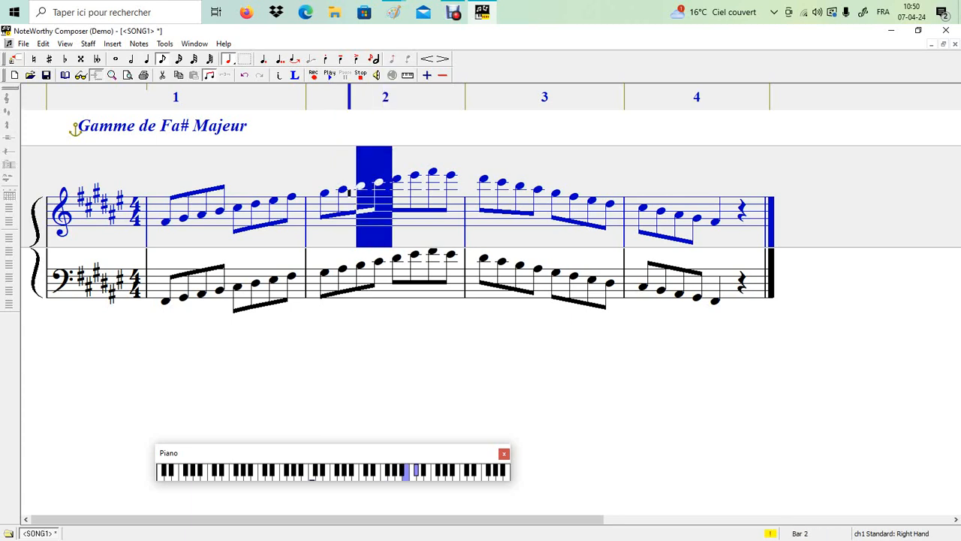
click(421, 186)
drag(421, 186, 367, 193)
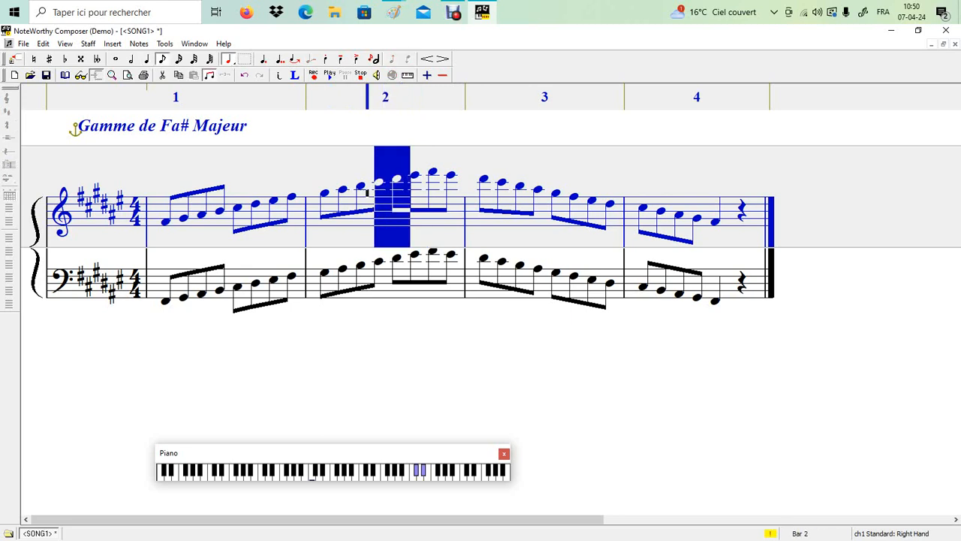
mouse_move(421, 193)
mouse_down()
mouse_move(385, 197)
mouse_move(428, 188)
mouse_move(402, 189)
mouse_up()
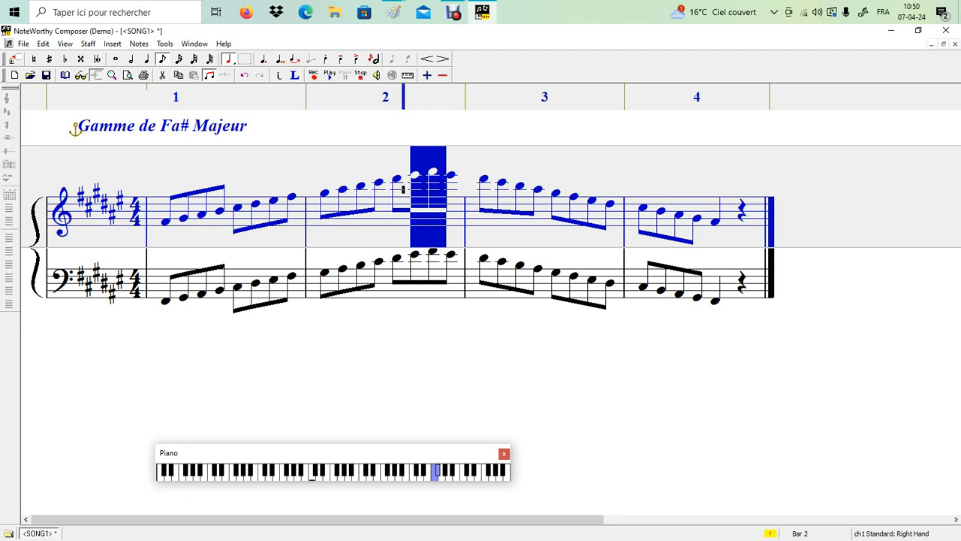
drag(458, 192, 421, 186)
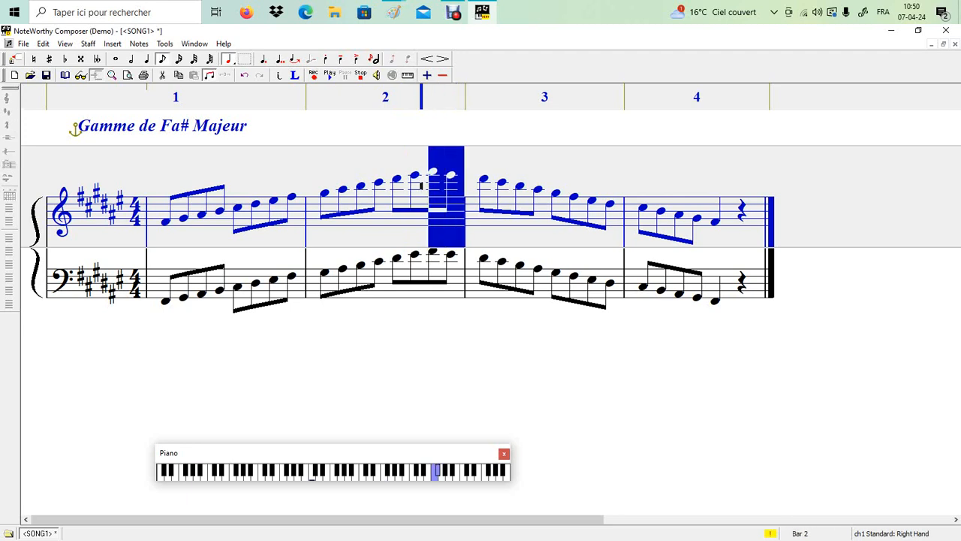
click(490, 193)
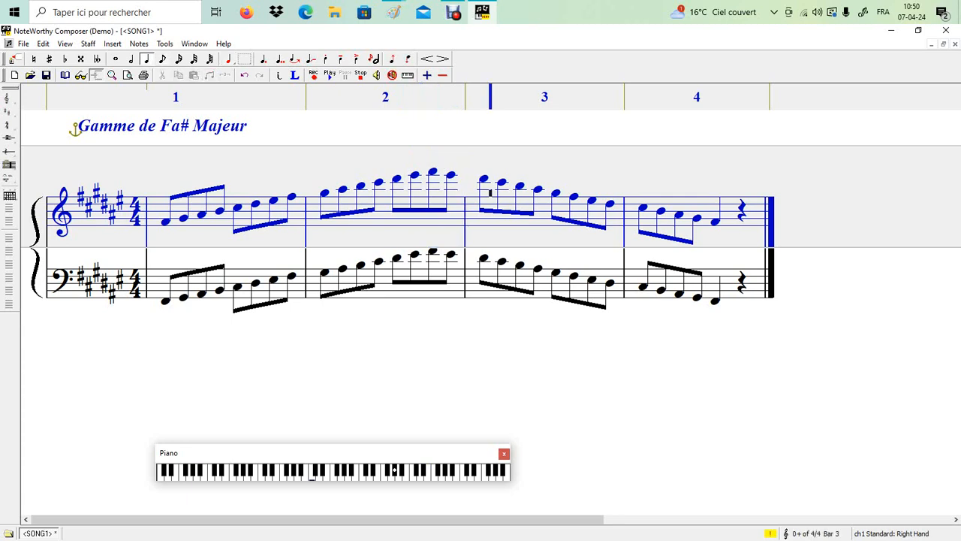
Highlight the treble pair spanning the bar line into measure 3, and the first-second and second-third notes of measure 3, to examine their intervals.
drag(490, 193, 441, 189)
click(508, 201)
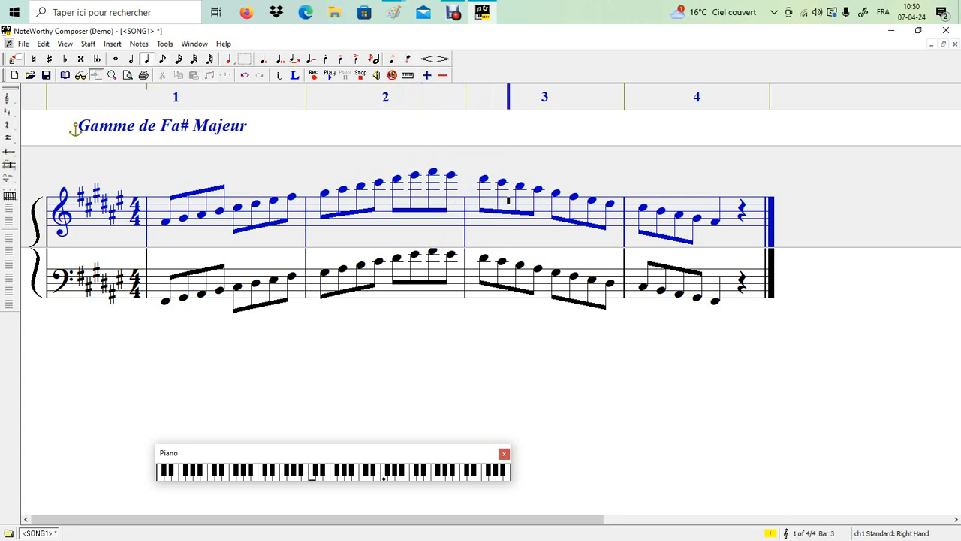
drag(509, 201, 467, 197)
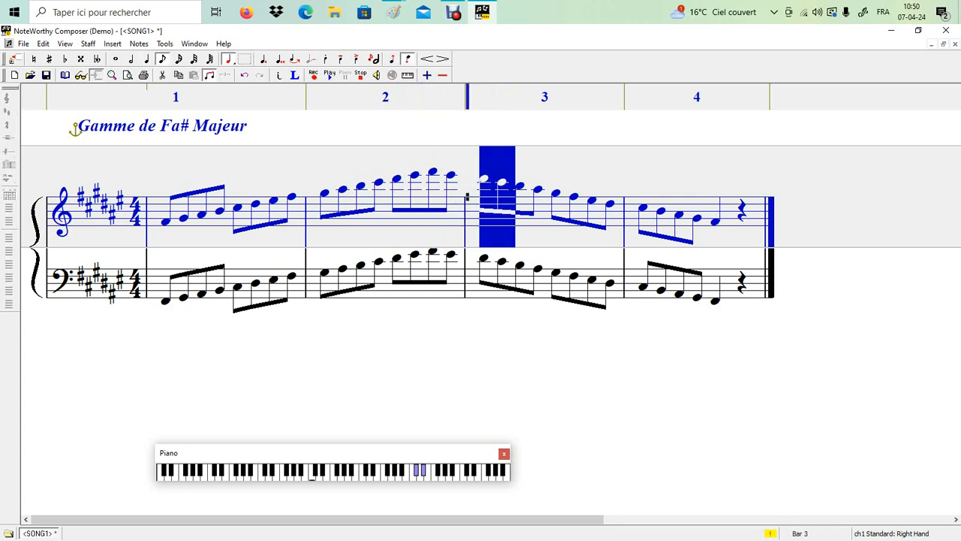
key(Right)
key(Right)
key(Right)
key(shift+Left)
key(shift+Left)
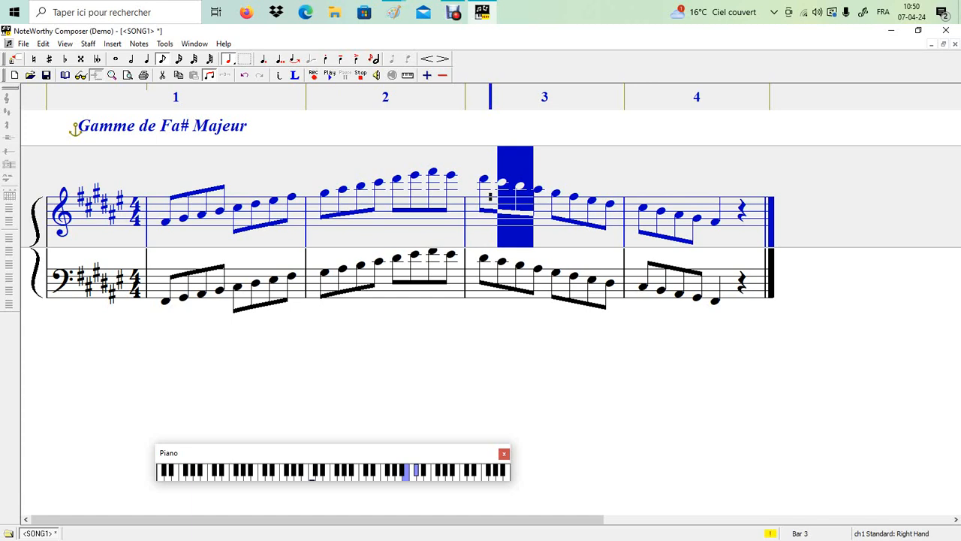
Highlight the third-fourth and fourth-fifth treble notes of measure 3, and the measure's last two notes, to examine the intervals.
key(Right)
key(Right)
key(shift+Left)
key(shift+Left)
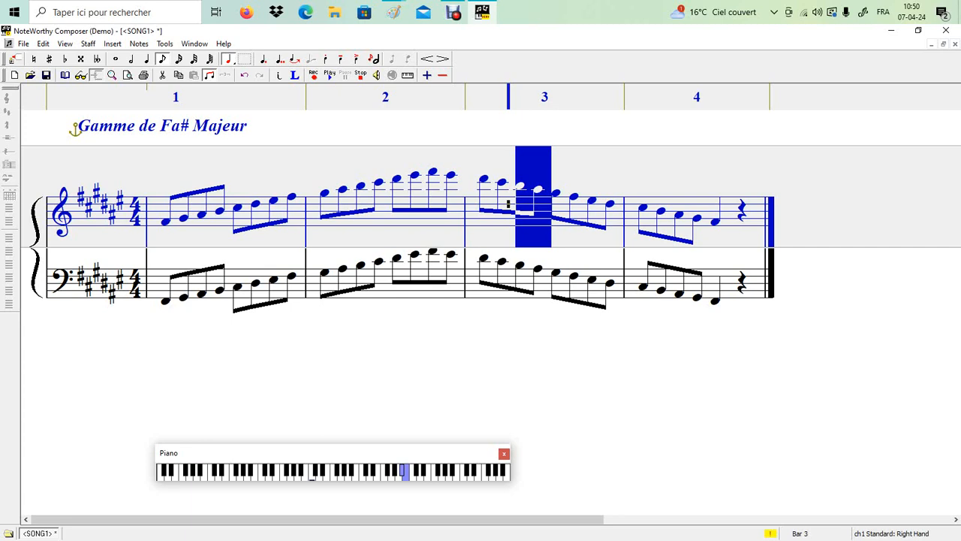
drag(564, 208, 527, 200)
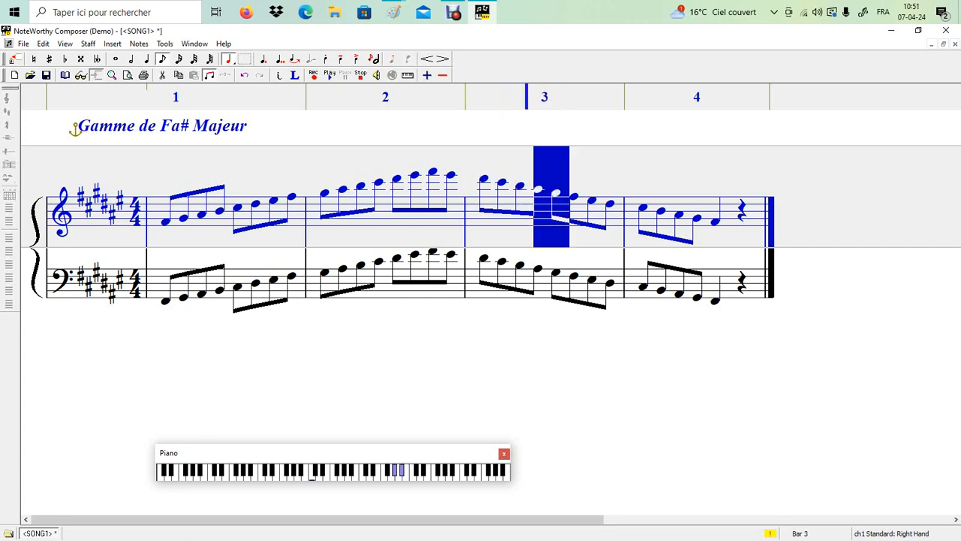
click(599, 215)
mouse_move(598, 214)
mouse_down()
mouse_move(563, 210)
mouse_move(598, 214)
mouse_move(580, 215)
mouse_up()
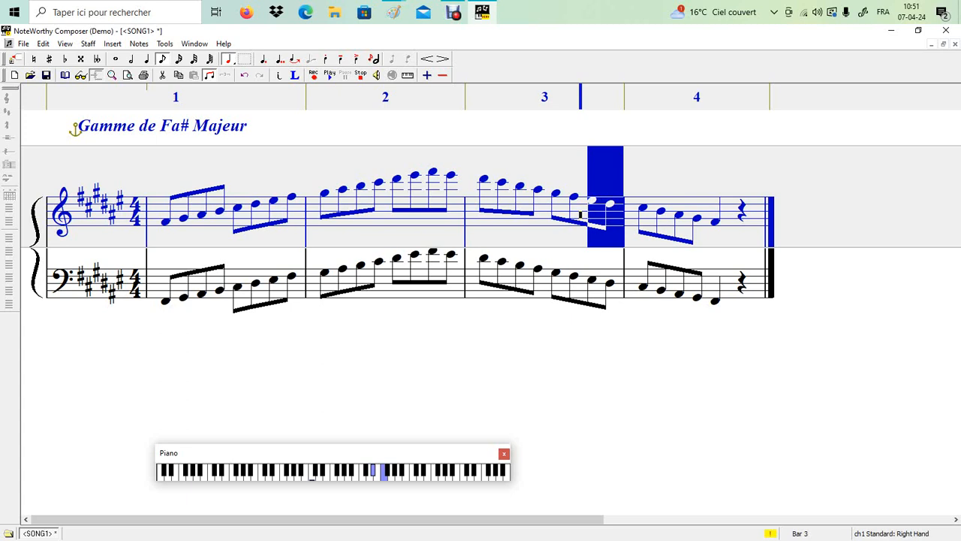
Highlight the last two treble notes of measure 2, and the pair spanning the bar line into measure 3.
drag(421, 174, 439, 174)
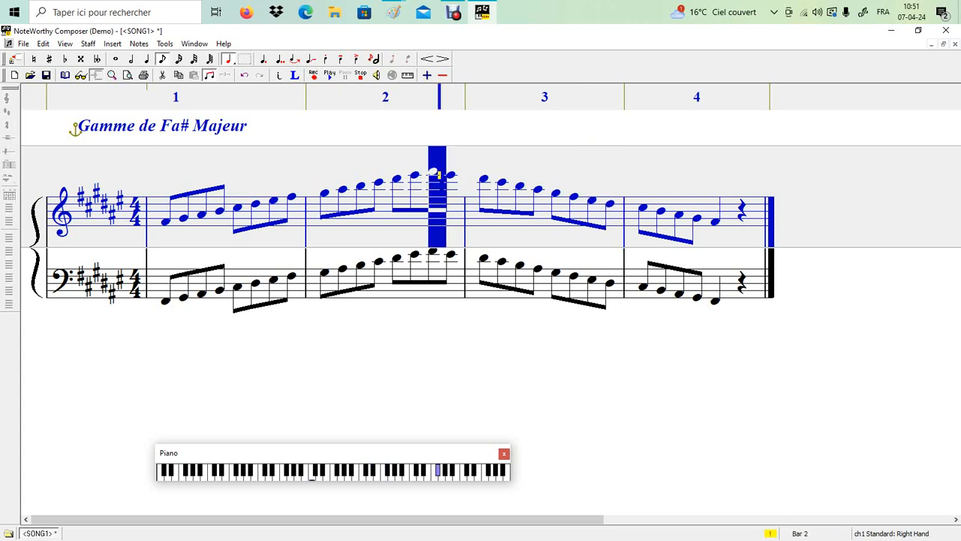
key(shift+Right)
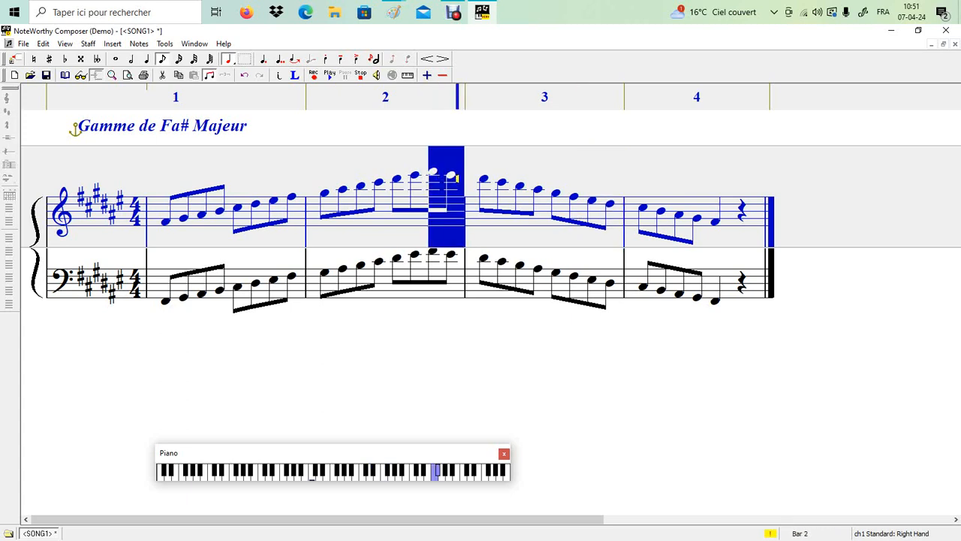
mouse_move(491, 193)
mouse_down()
mouse_move(422, 187)
mouse_move(439, 186)
mouse_up()
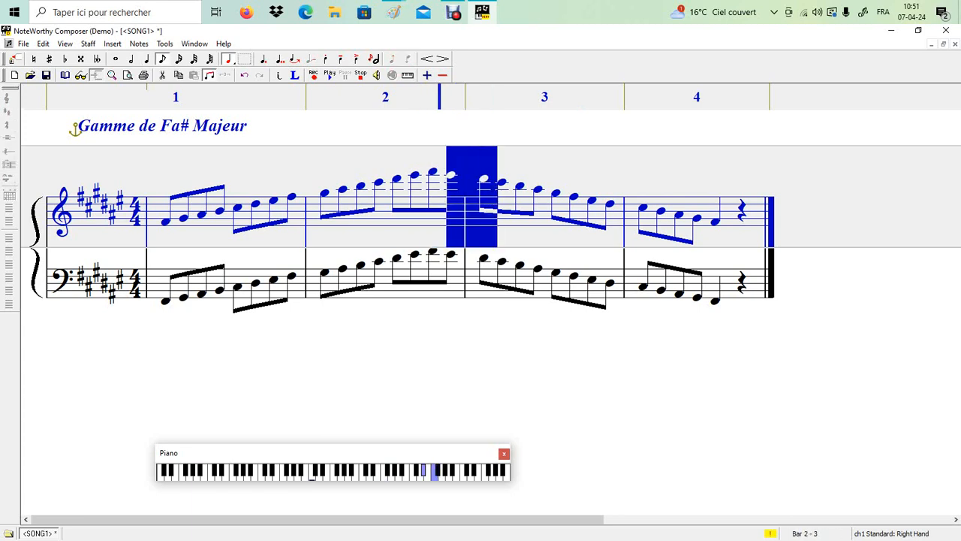
Clear the selection and highlight the third-fourth and fourth-fifth treble notes of measure 3 to compare their intervals.
double_click(509, 196)
double_click(509, 196)
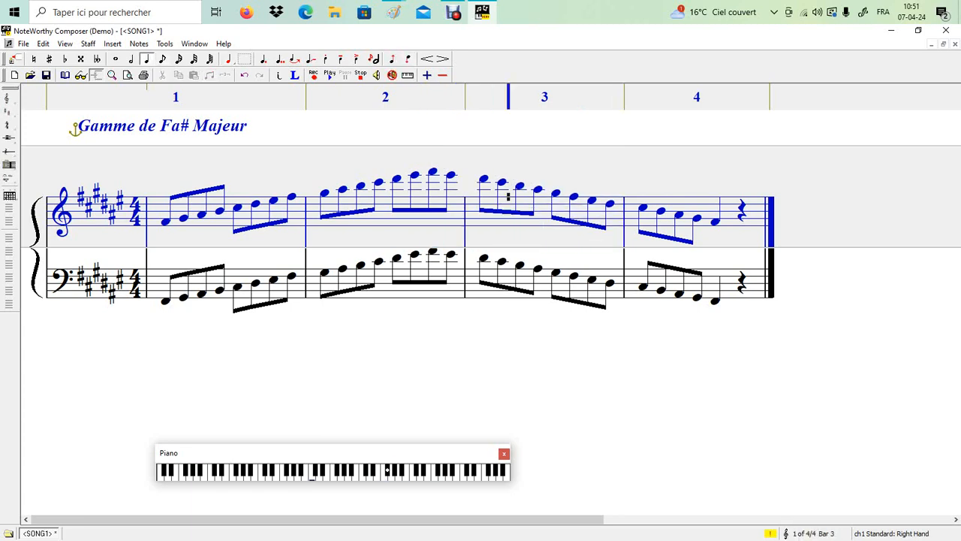
click(490, 196)
mouse_move(509, 194)
mouse_down()
mouse_move(471, 193)
mouse_move(544, 199)
mouse_move(508, 197)
mouse_up()
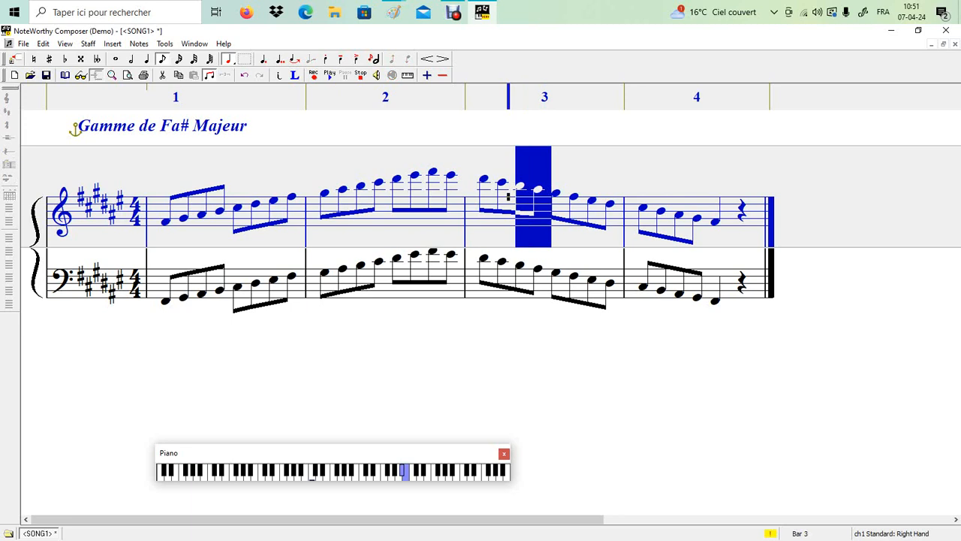
key(Right)
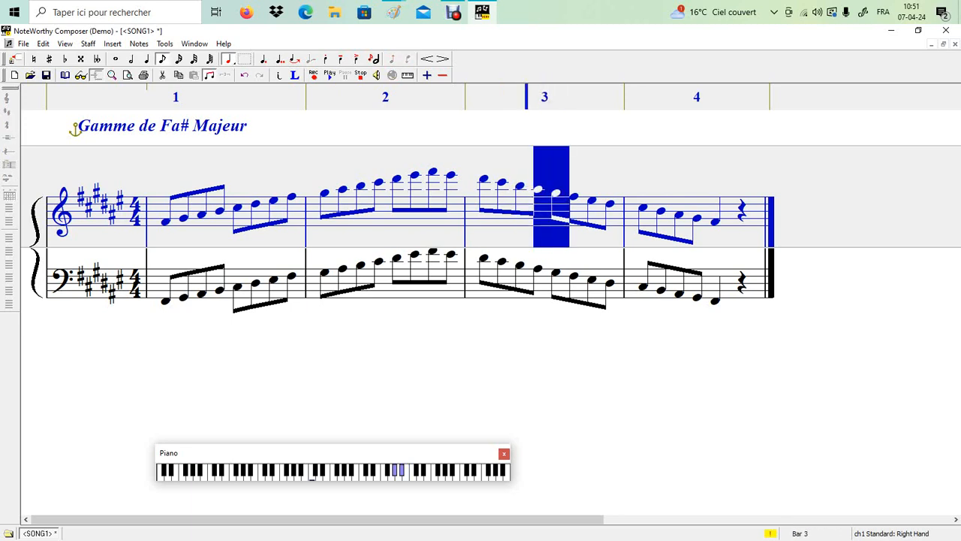
Highlight all of treble measure 3, and its fifth-sixth and sixth-seventh note pairs, to examine the intervals.
double_click(616, 211)
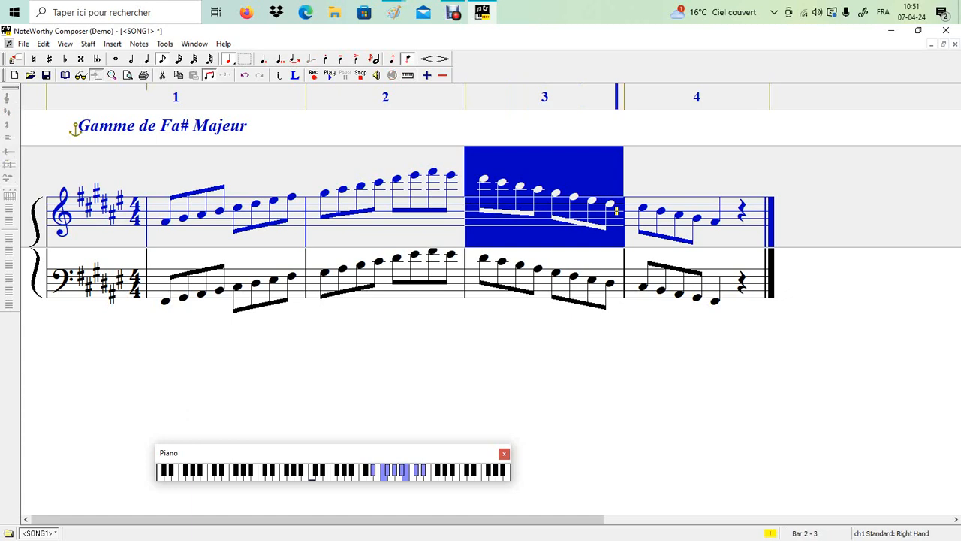
click(581, 207)
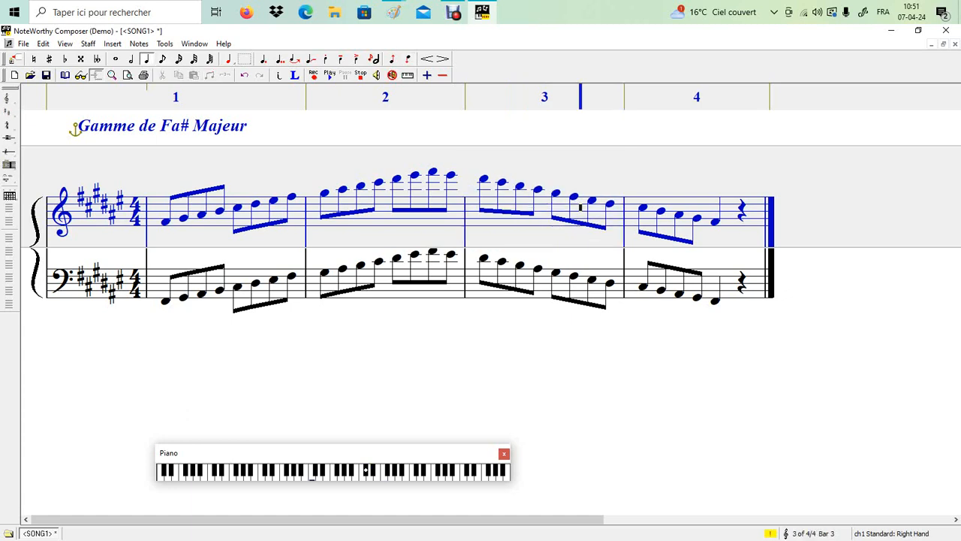
key(shift+Left)
key(shift+Left)
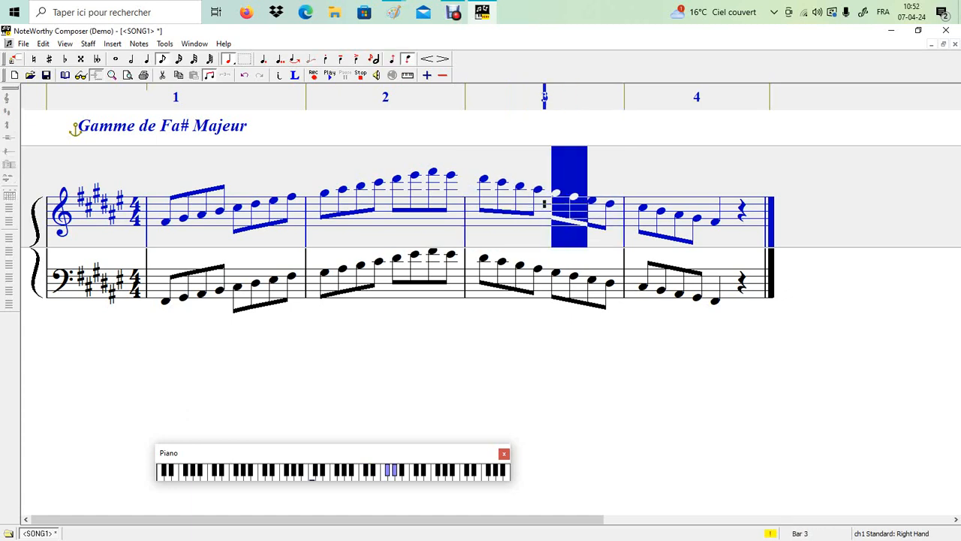
click(598, 211)
double_click(598, 211)
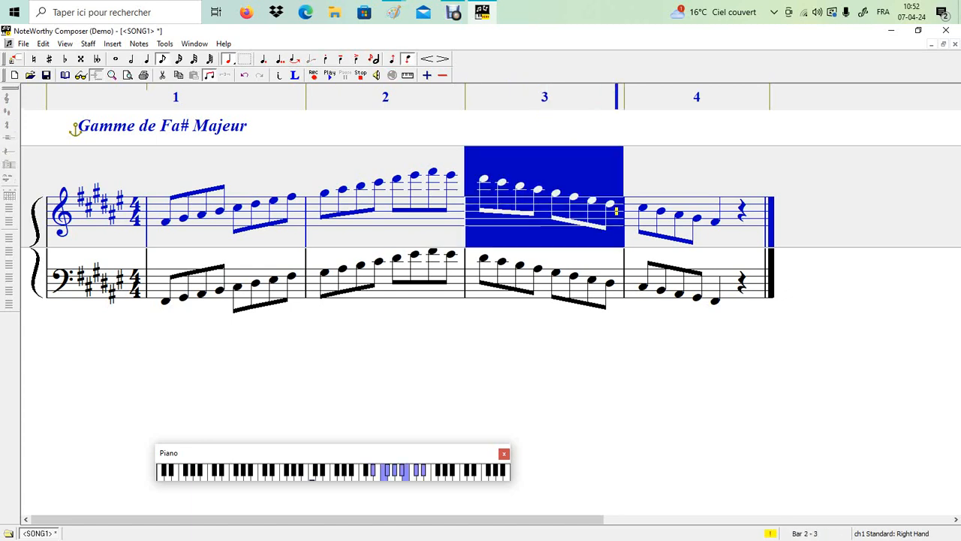
click(580, 211)
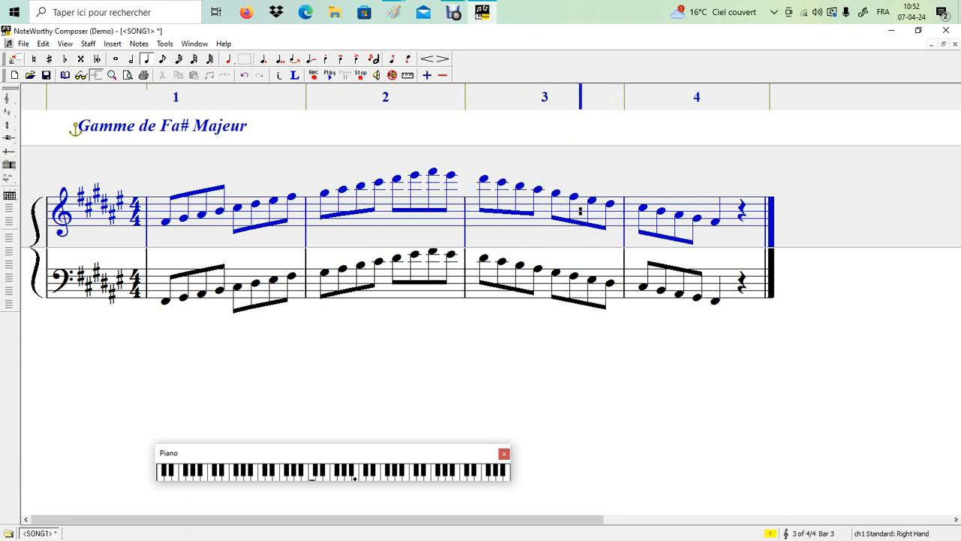
drag(605, 211, 563, 208)
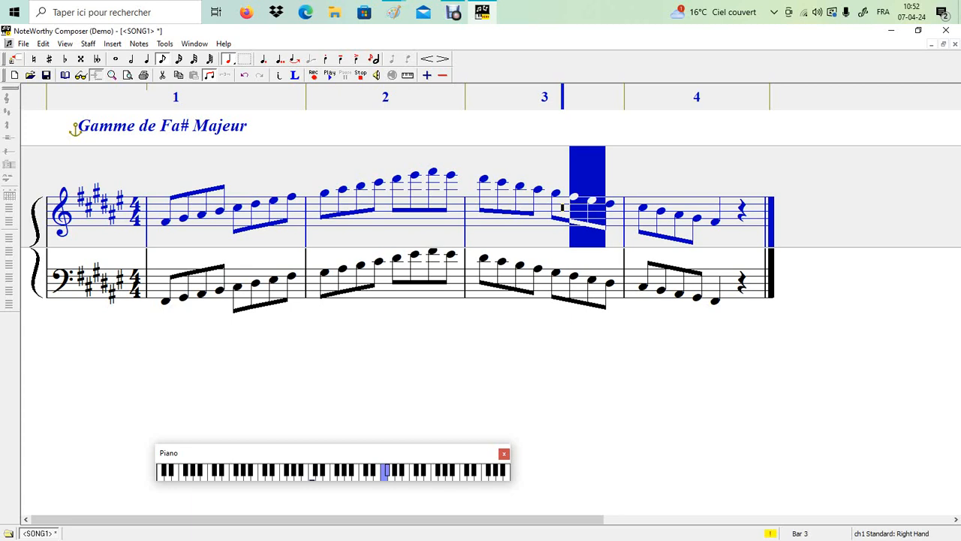
Switch to the Paint sketch of the scale's diagonal arrow and retrace its interval curves in blue and green.
mouse_move(393, 12)
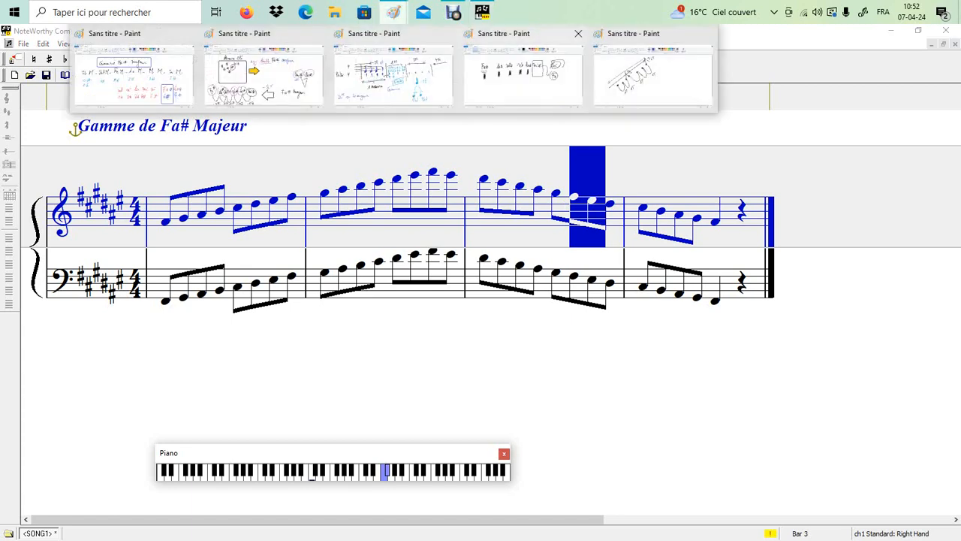
click(652, 75)
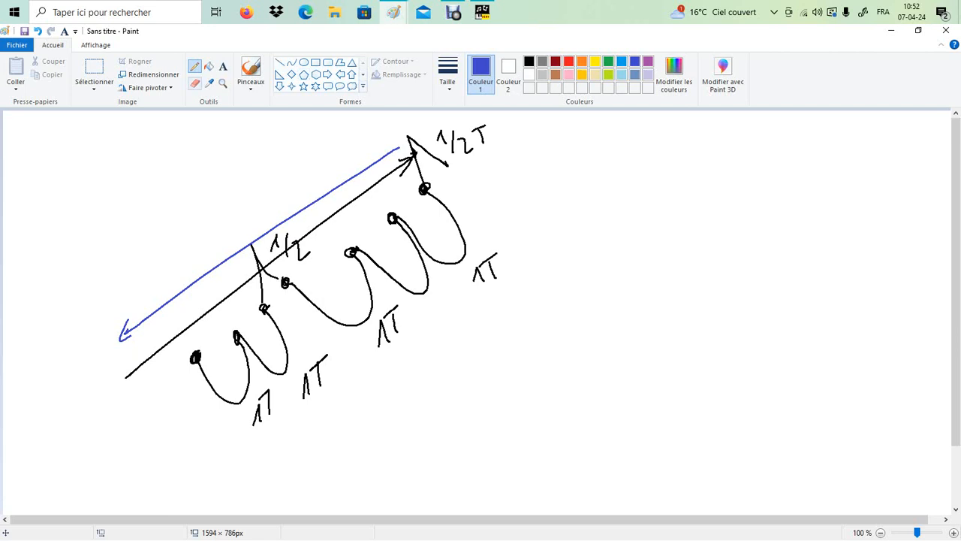
mouse_move(194, 357)
mouse_down()
mouse_move(236, 342)
mouse_move(279, 367)
mouse_move(247, 250)
mouse_move(287, 280)
mouse_move(369, 314)
mouse_move(350, 250)
mouse_move(387, 283)
mouse_move(404, 231)
mouse_move(443, 263)
mouse_move(422, 189)
mouse_move(452, 170)
mouse_move(405, 139)
mouse_move(419, 196)
mouse_move(464, 240)
mouse_move(384, 223)
mouse_move(414, 294)
mouse_move(347, 256)
mouse_move(281, 297)
mouse_move(241, 252)
mouse_move(256, 315)
mouse_move(286, 370)
mouse_move(248, 363)
mouse_move(235, 397)
mouse_move(204, 368)
mouse_up()
click(608, 61)
Label the unmarked upper whole-tone curve "1T" in green and underline the three upper 1T labels.
drag(430, 310, 437, 322)
drag(445, 307, 451, 283)
drag(434, 342, 456, 325)
drag(400, 371, 415, 357)
drag(474, 314, 502, 294)
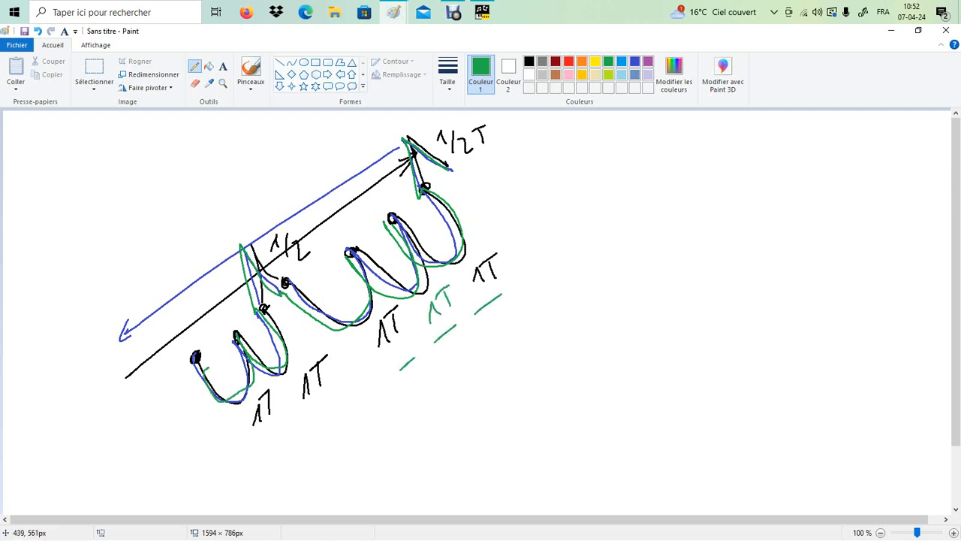
Underline the two lower 1T labels and emphasize both half-tone peaks in green, marking the upper peak's two notes.
drag(254, 456, 269, 445)
drag(311, 419, 325, 409)
mouse_move(260, 300)
mouse_down()
mouse_move(274, 282)
mouse_move(257, 302)
mouse_up()
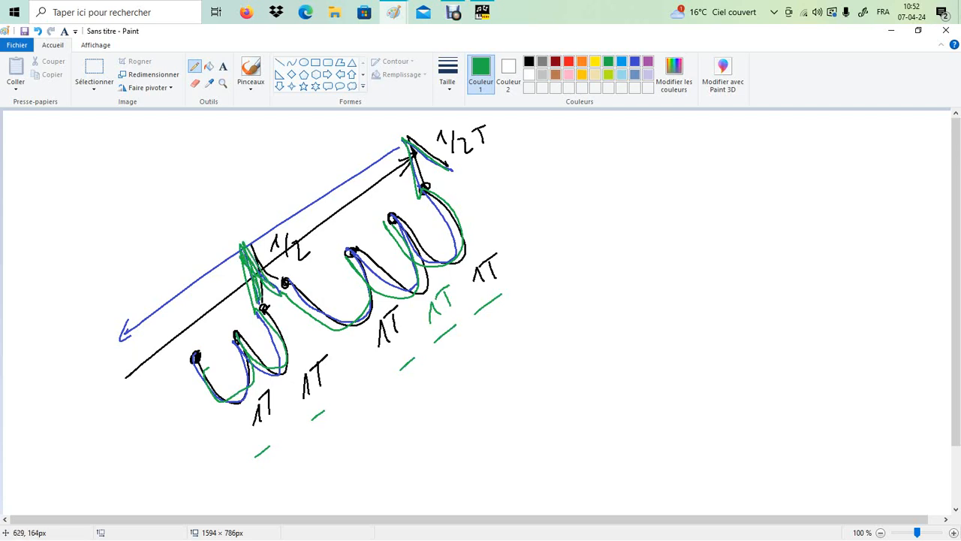
mouse_move(440, 171)
mouse_down()
mouse_move(449, 167)
mouse_move(428, 195)
mouse_move(425, 188)
mouse_up()
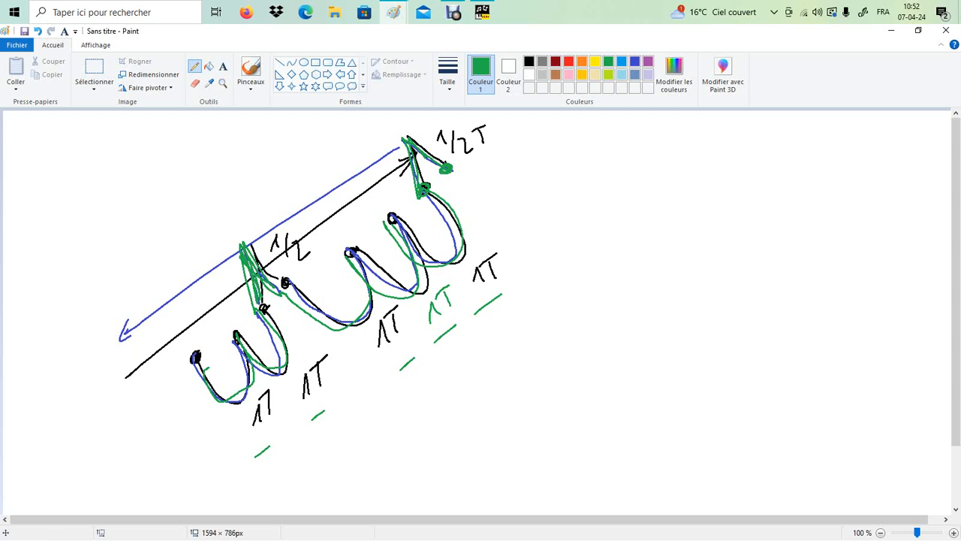
Write "Fa#" in purple beside the lowest note of the scale sketch.
click(648, 61)
mouse_move(149, 368)
mouse_down()
mouse_move(149, 402)
mouse_move(154, 373)
mouse_up()
drag(142, 390, 160, 386)
drag(158, 387, 159, 404)
drag(172, 388, 170, 401)
mouse_move(181, 379)
mouse_down()
mouse_move(180, 395)
mouse_move(183, 385)
mouse_up()
drag(164, 399, 182, 393)
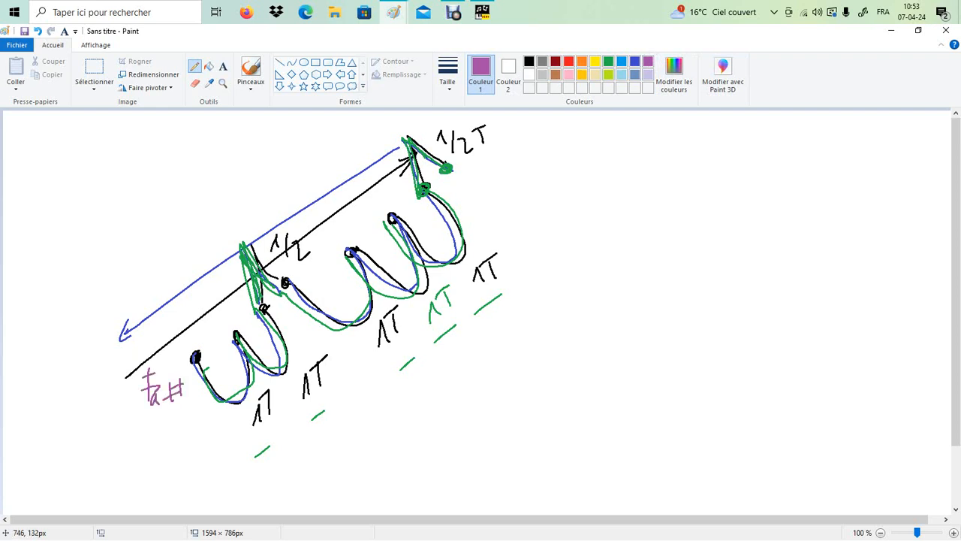
Write "Fa#" in purple beside the highest note of the scale sketch.
drag(476, 160, 476, 189)
drag(476, 161, 492, 159)
drag(473, 173, 498, 182)
drag(513, 158, 519, 182)
drag(502, 165, 518, 164)
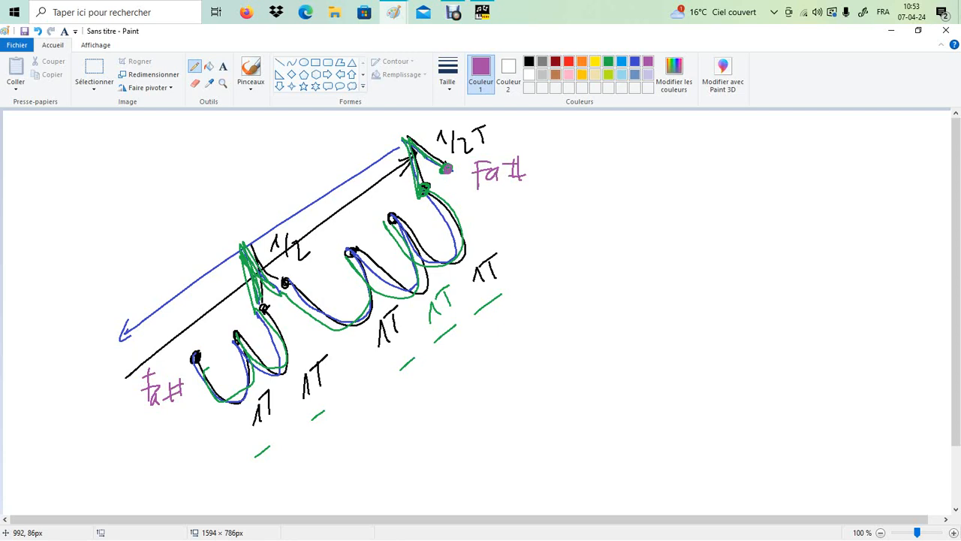